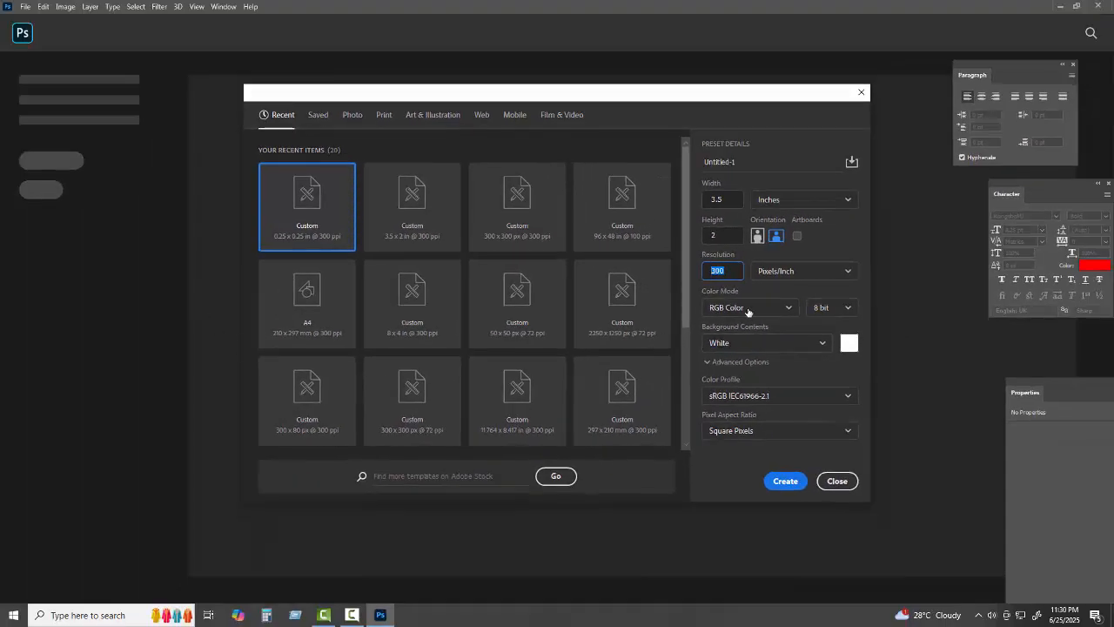
Switch the new 3.5 × 2 inch card document to CMYK Color and create it
{"action": "left_click", "coordinate": [747, 310]}
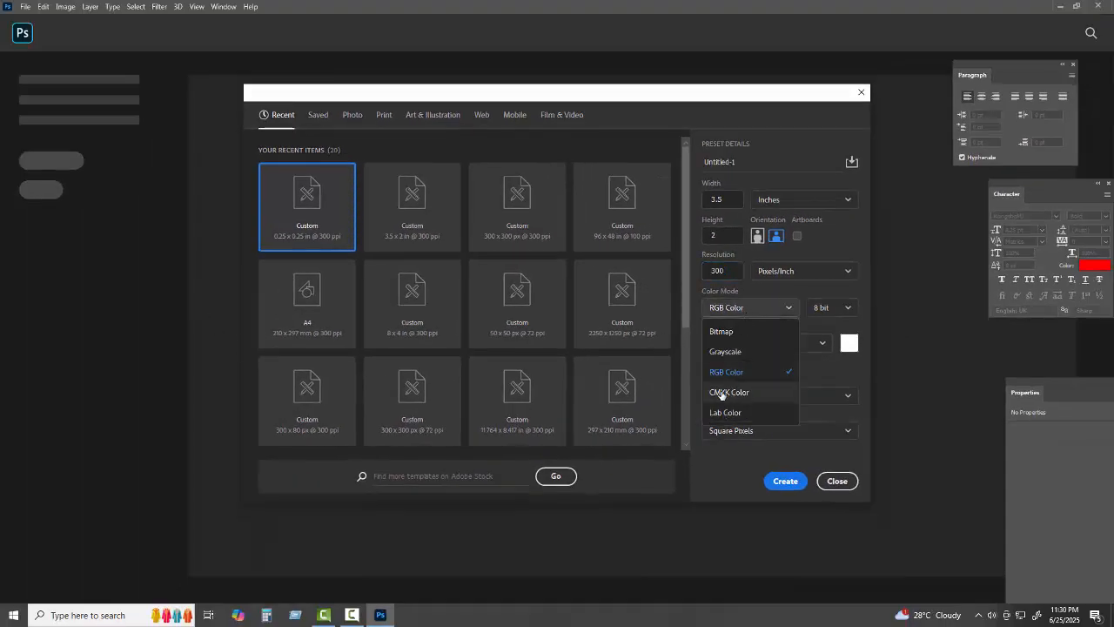
{"action": "left_click", "coordinate": [752, 393]}
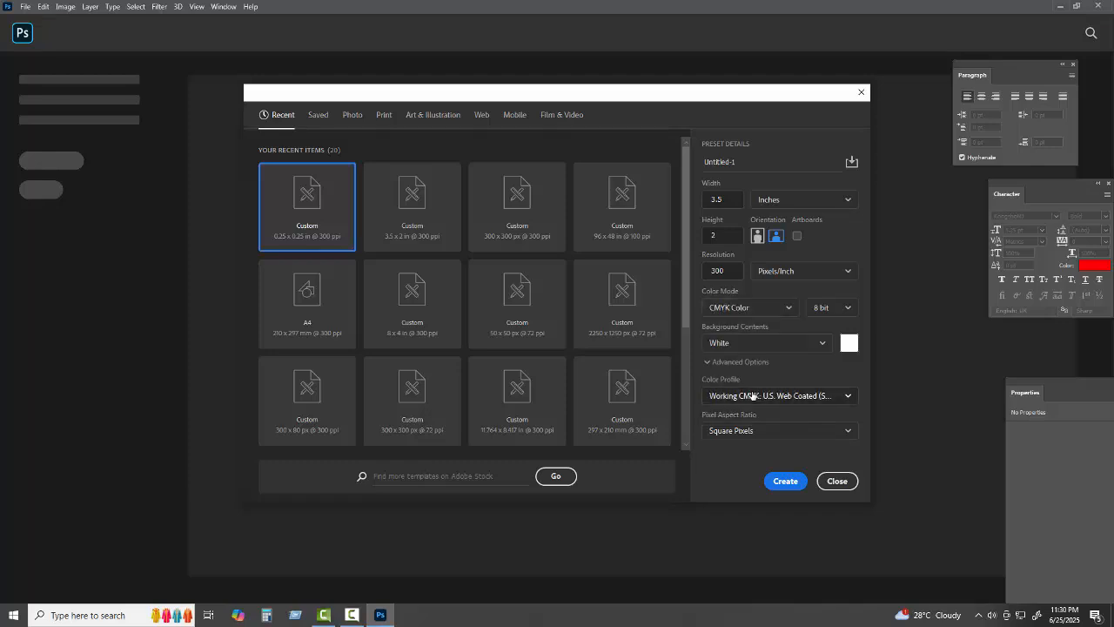
{"action": "left_click", "coordinate": [786, 481]}
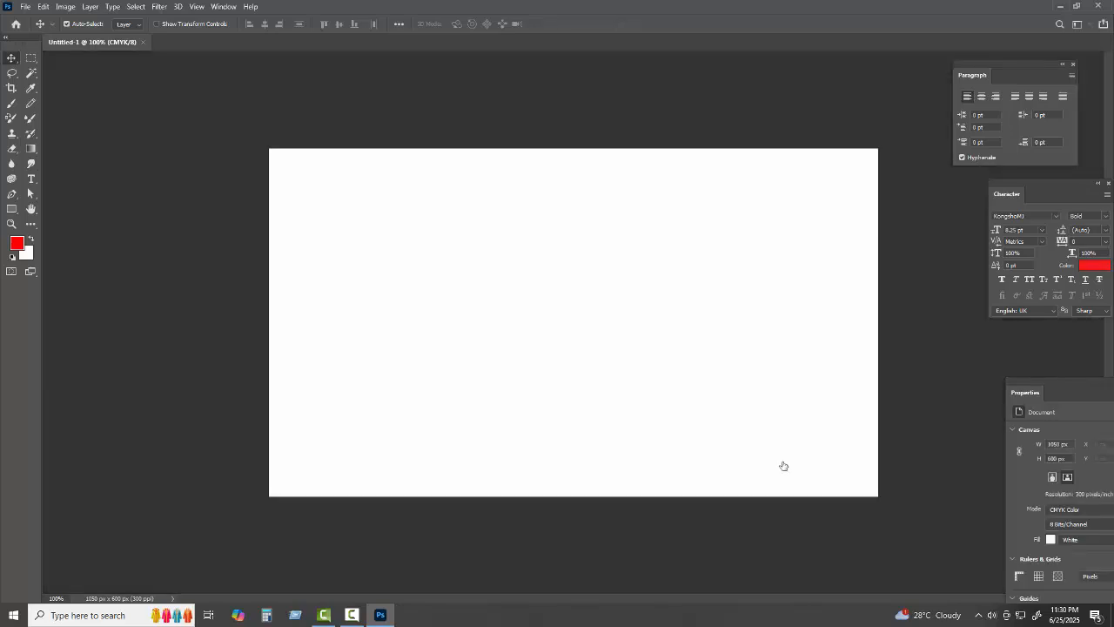
{"action": "key", "text": "ctrl+minus"}
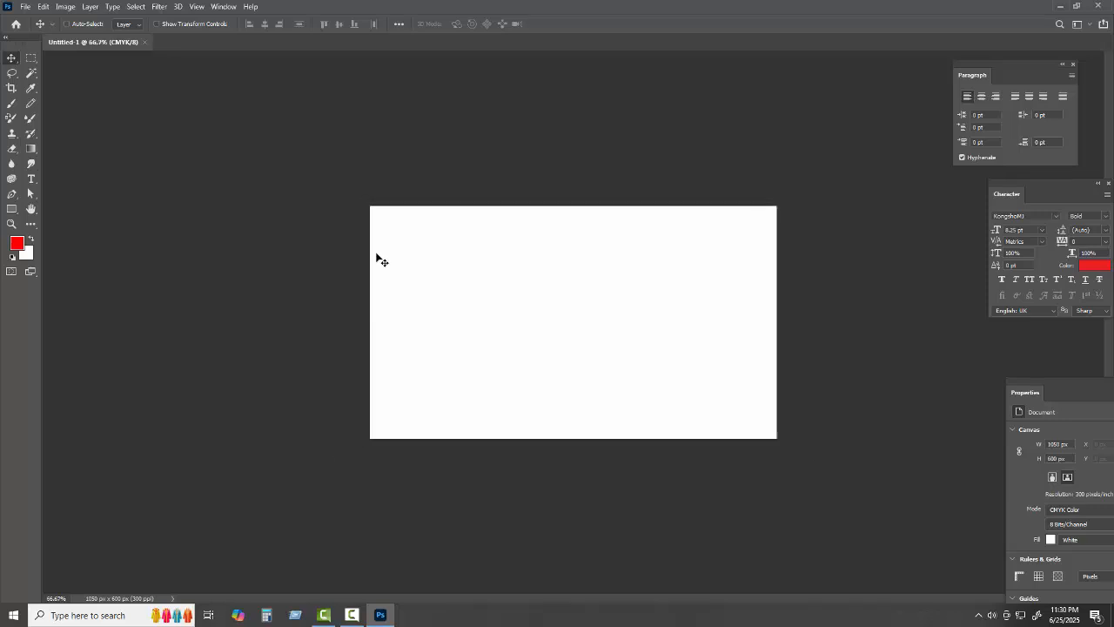
{"action": "key", "text": "ctrl+plus"}
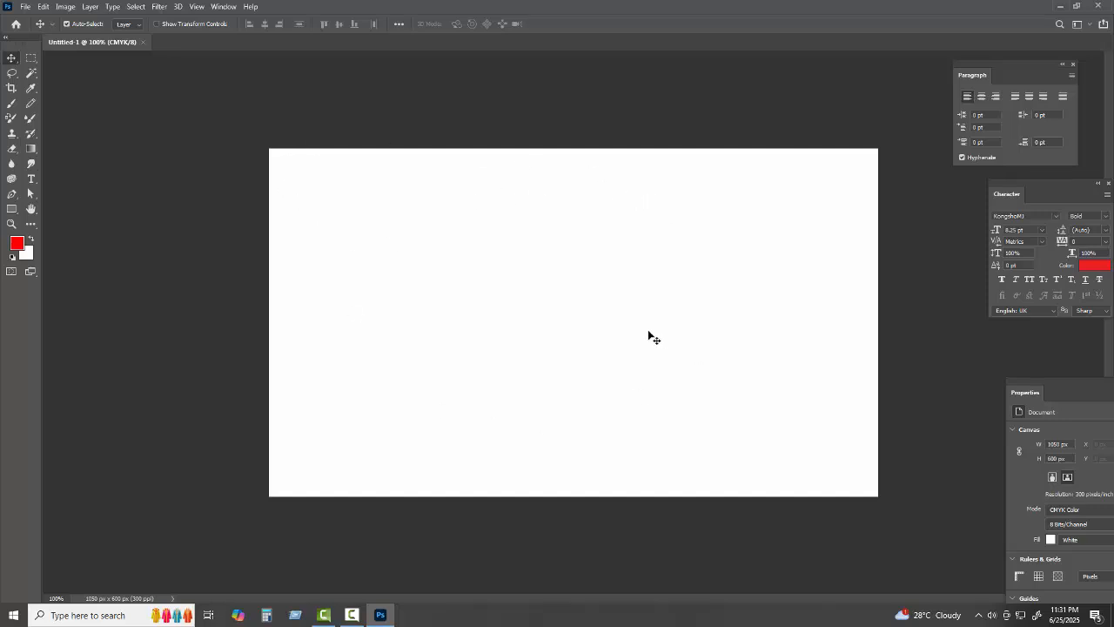
Start another new document measured in inches with a width of 0.15
{"action": "left_click", "coordinate": [27, 6]}
{"action": "left_click", "coordinate": [39, 20]}
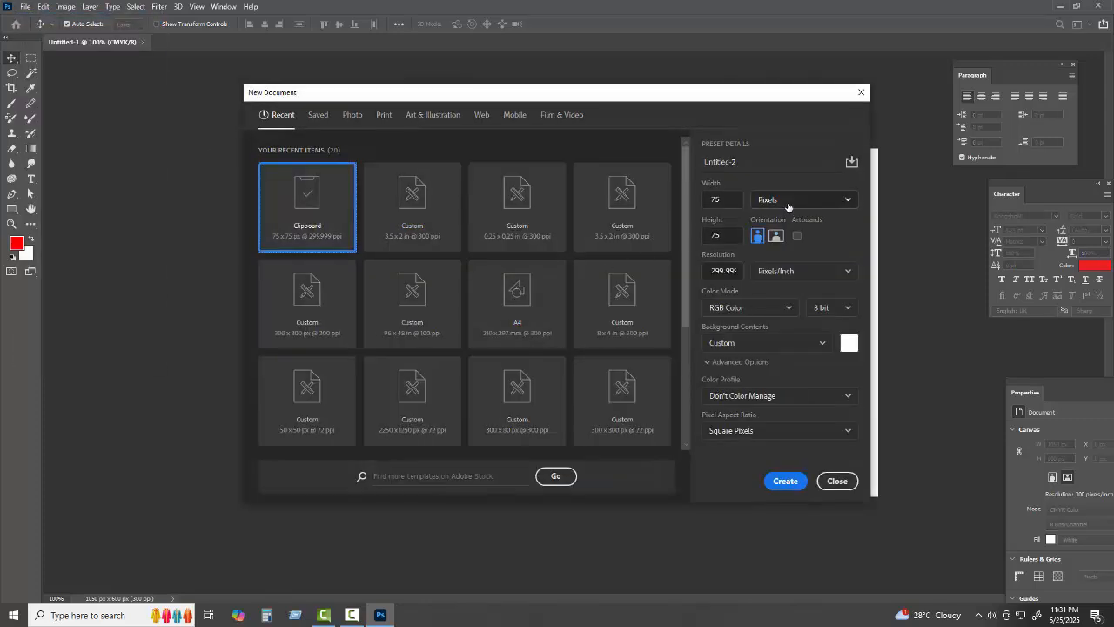
{"action": "left_click", "coordinate": [777, 200]}
{"action": "left_click", "coordinate": [770, 243]}
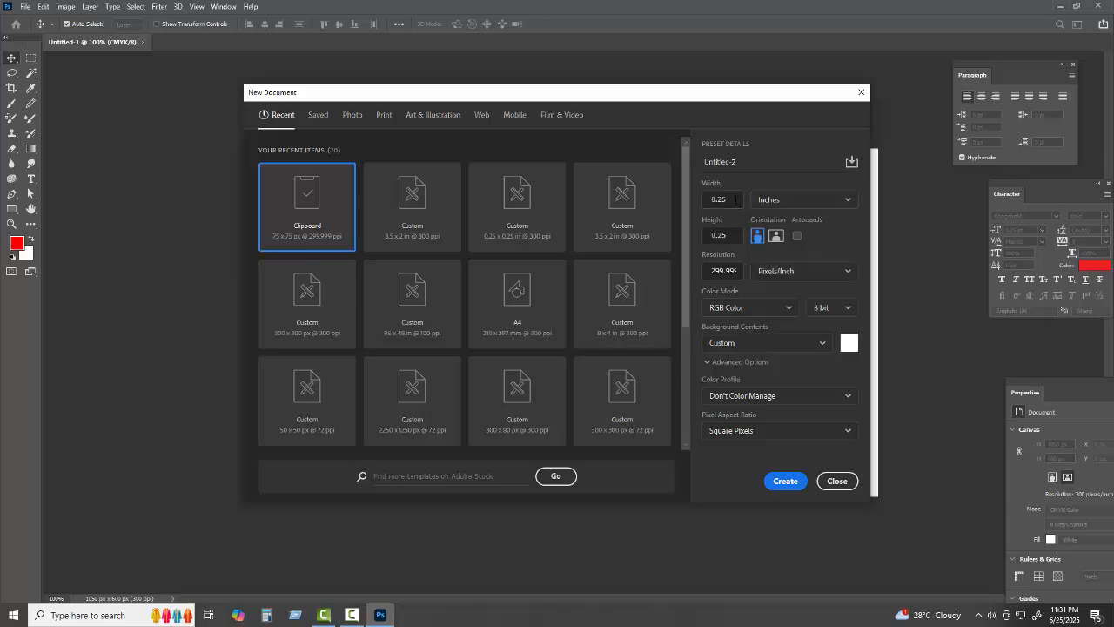
{"action": "left_click", "coordinate": [698, 202]}
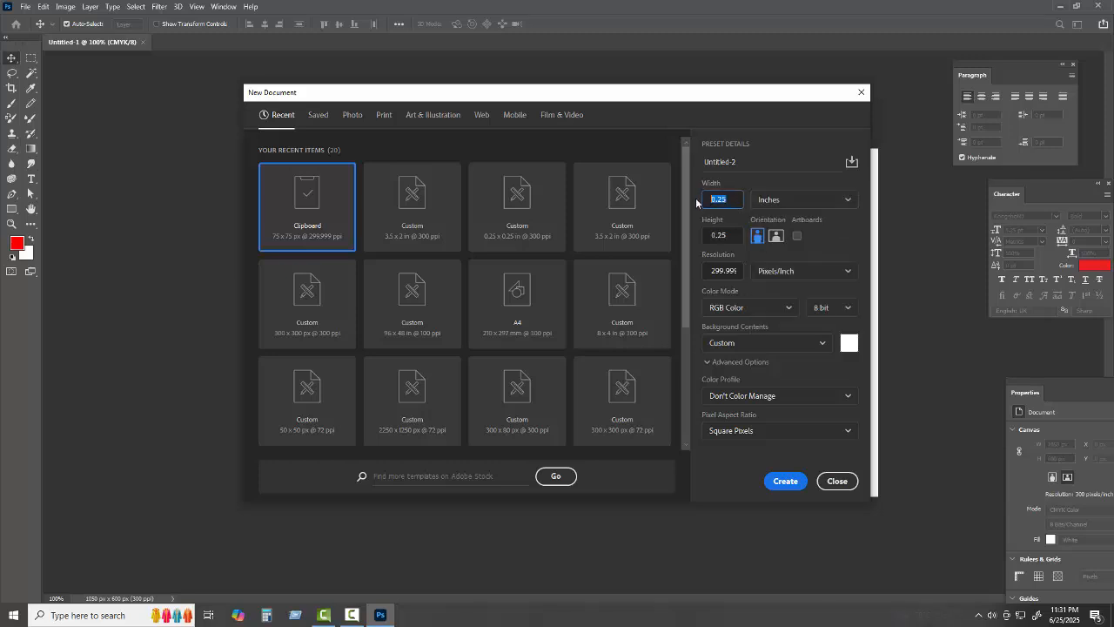
{"action": "type", "text": ".15"}
Set height to 0.15 inches and resolution to 300 ppi, then create the document
{"action": "left_click", "coordinate": [693, 240]}
{"action": "type", "text": "0."}
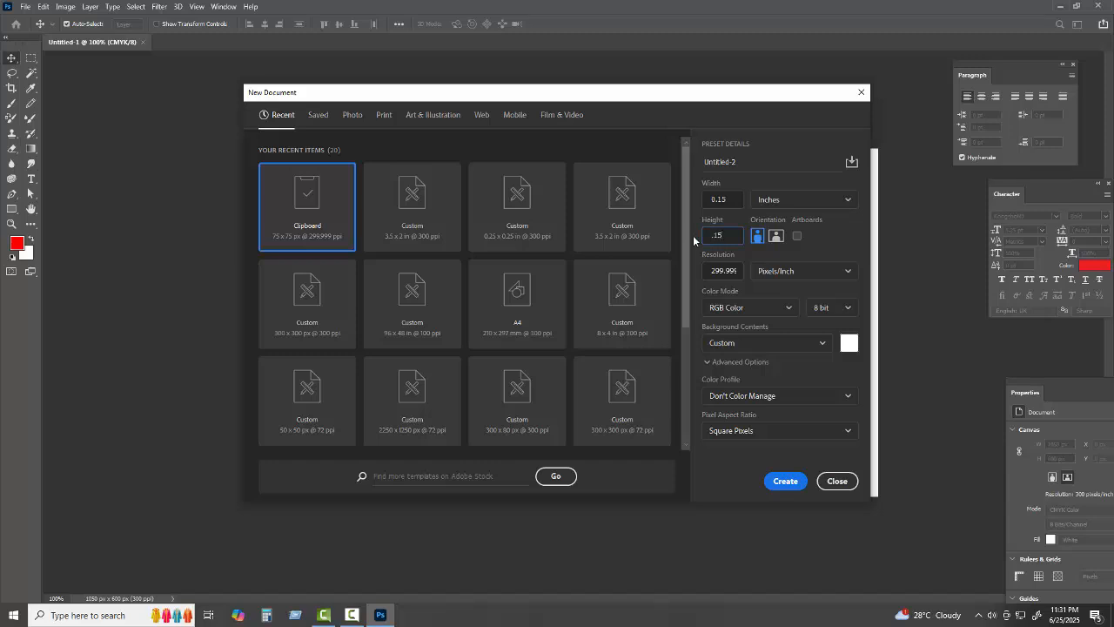
{"action": "left_click", "coordinate": [784, 484]}
{"action": "left_click", "coordinate": [711, 271]}
{"action": "left_click_drag", "start_coordinate": [711, 270], "coordinate": [754, 272]}
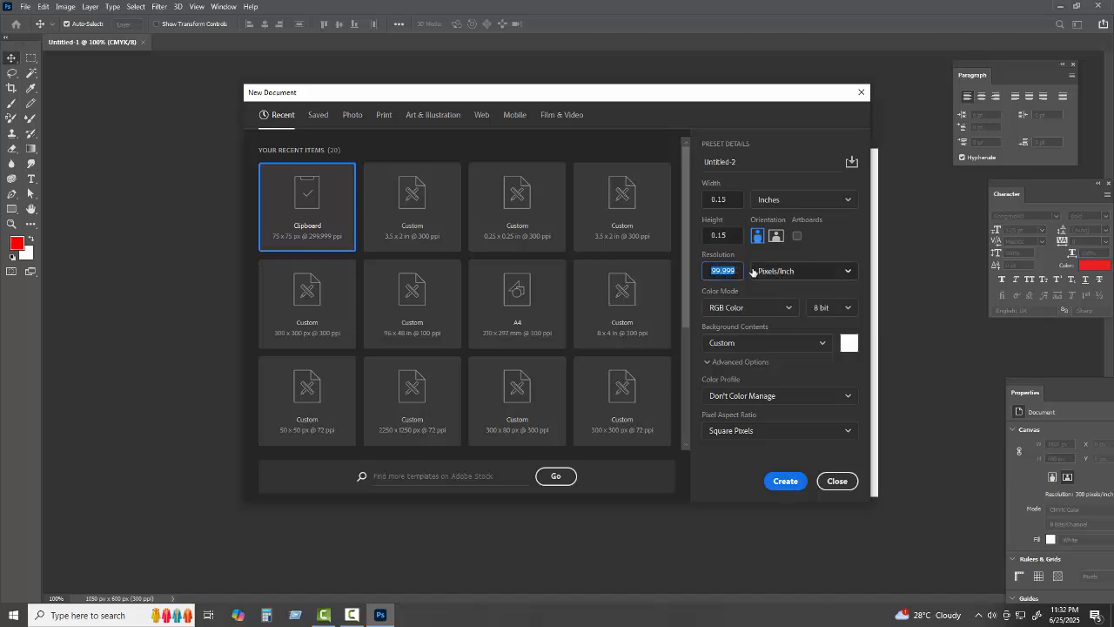
{"action": "type", "text": "300"}
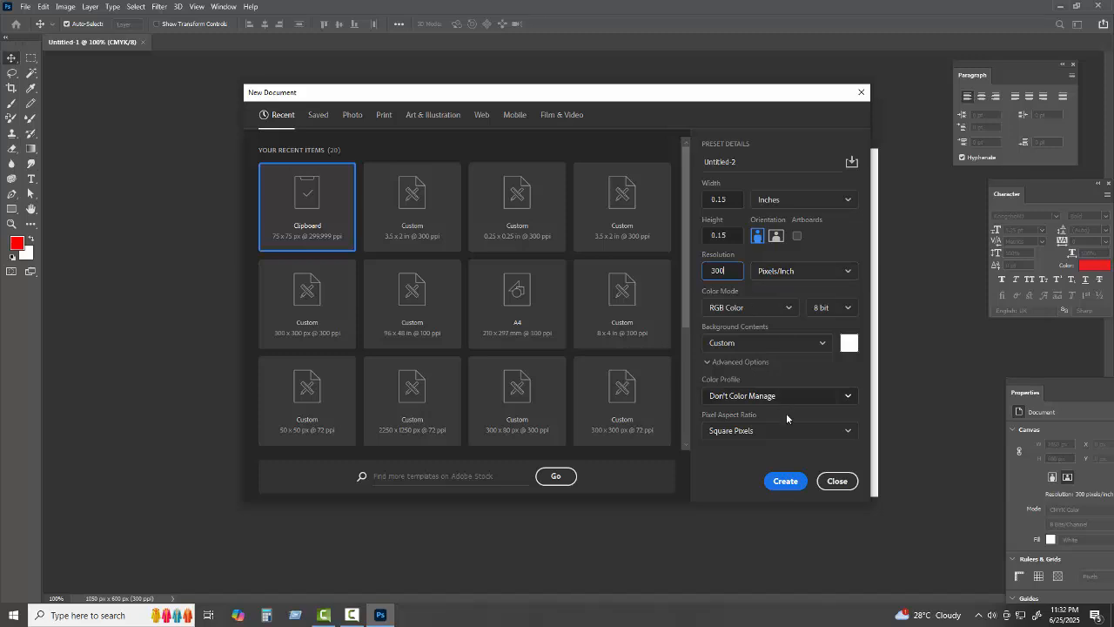
{"action": "left_click", "coordinate": [785, 481]}
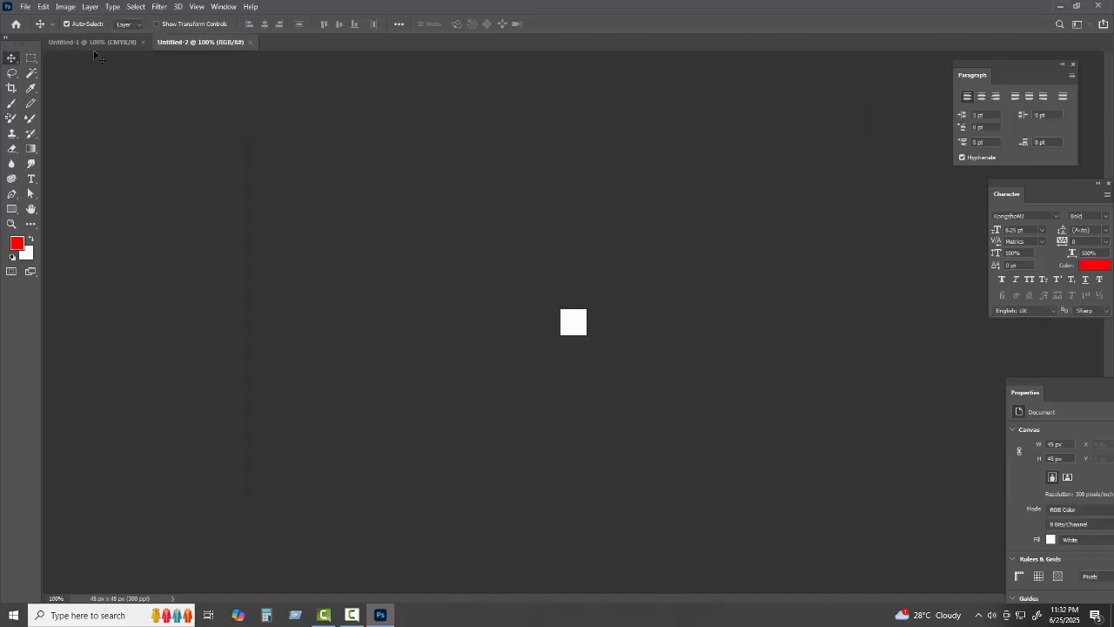
Check the Image Size settings of both the card and the small document
{"action": "left_click", "coordinate": [94, 43]}
{"action": "key", "text": "ctrl+alt+i"}
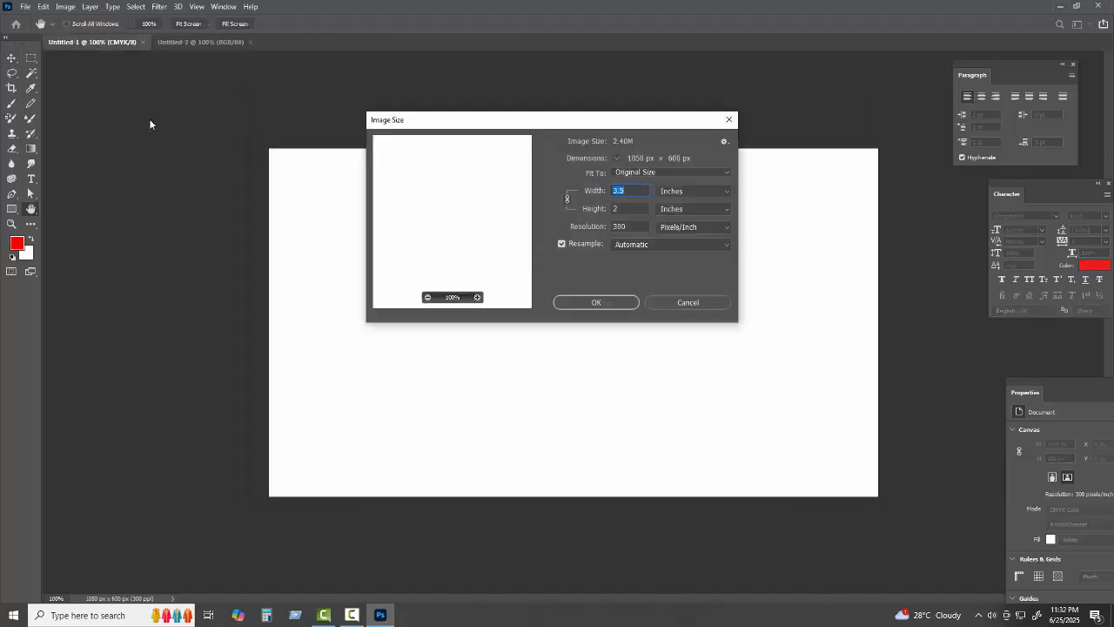
{"action": "left_click", "coordinate": [672, 301]}
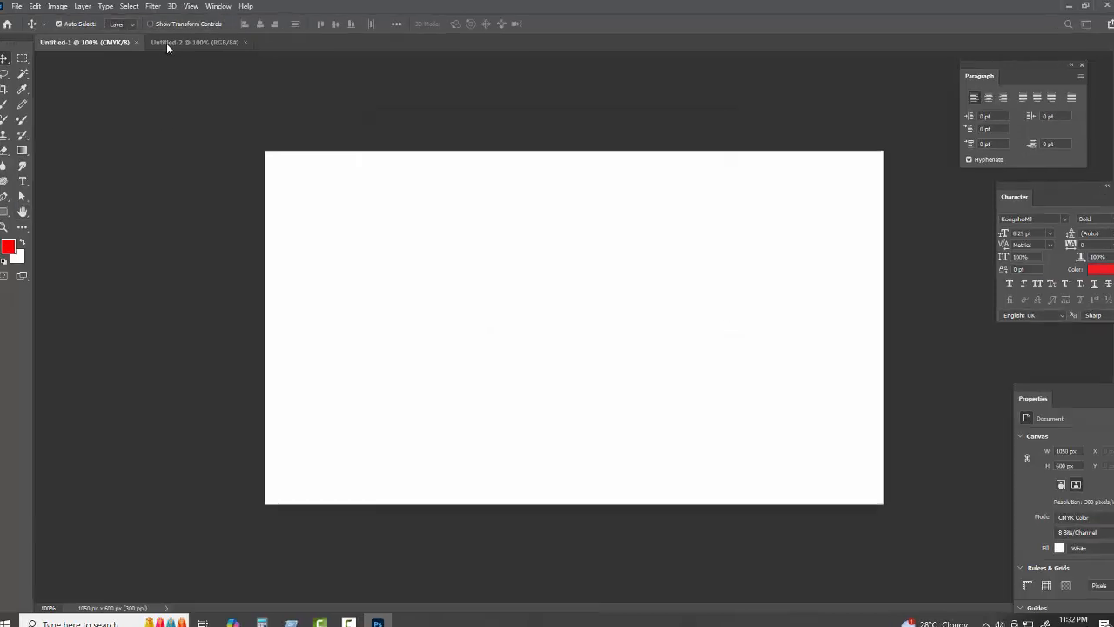
{"action": "left_click", "coordinate": [166, 43]}
{"action": "key", "text": "ctrl+alt+i"}
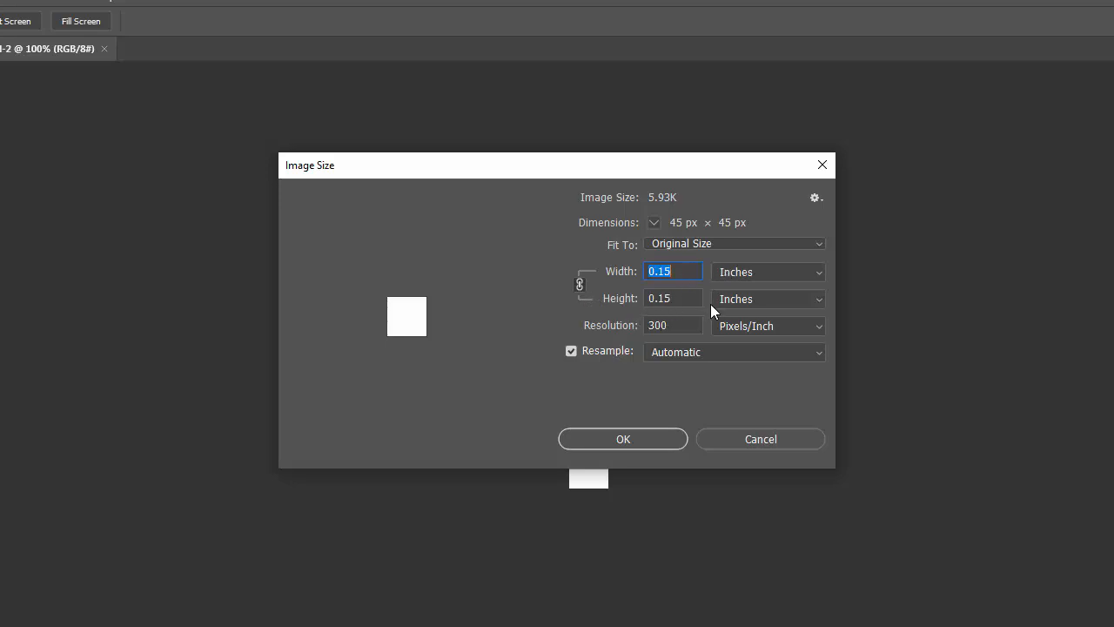
{"action": "double_click", "coordinate": [687, 325]}
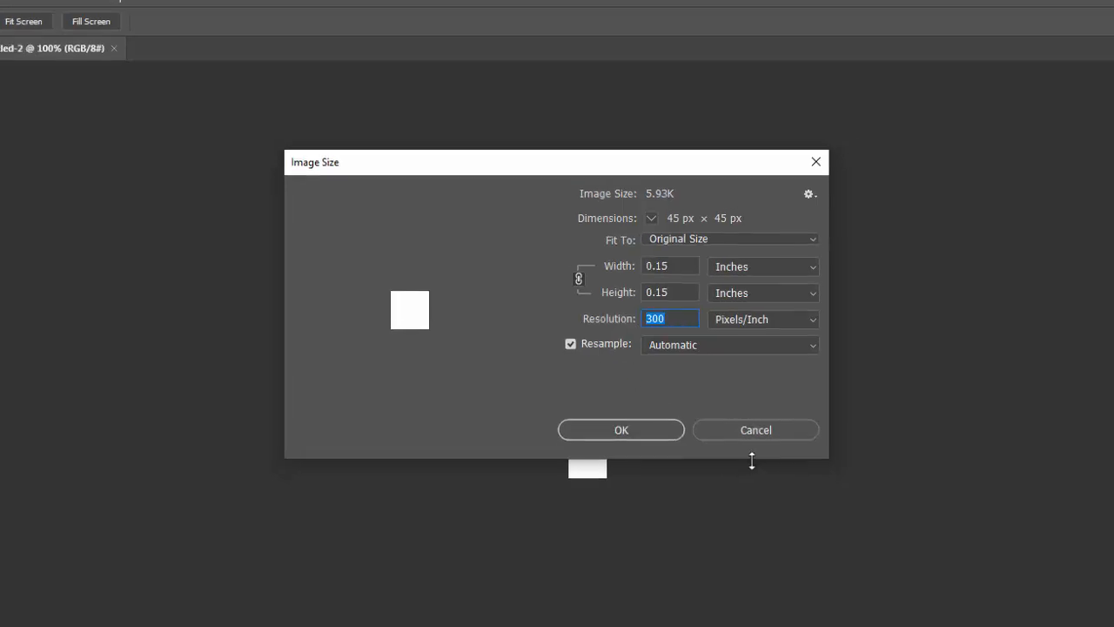
{"action": "left_click", "coordinate": [620, 430]}
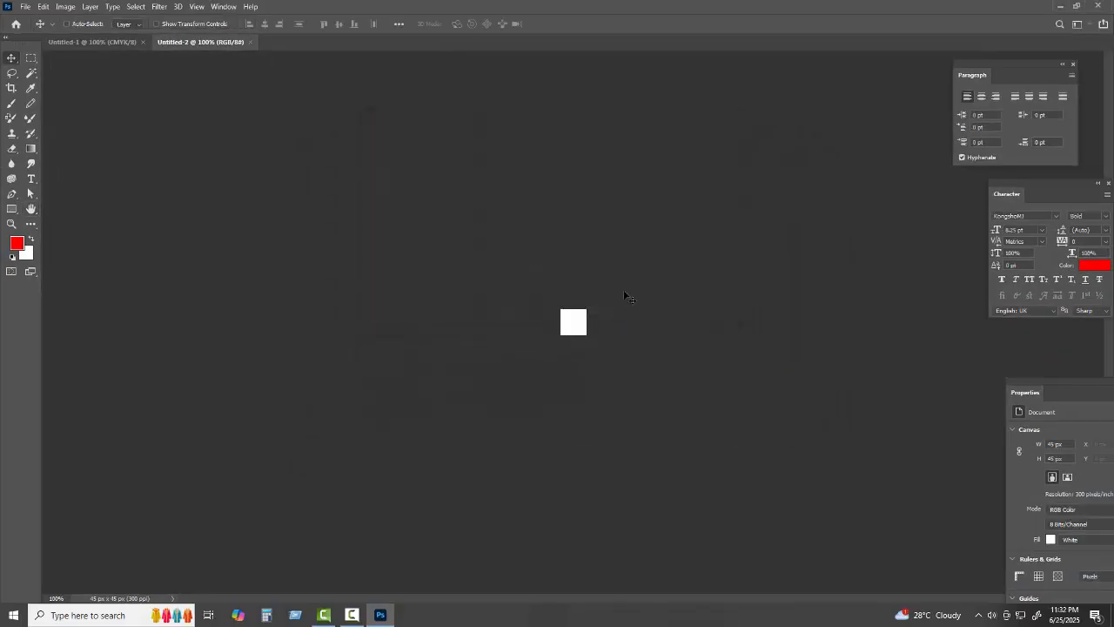
Fill the small canvas red, close it without saving, and paste the square onto the card
{"action": "key", "text": "ctrl+plus"}
{"action": "key", "text": "ctrl+plus"}
{"action": "key", "text": "ctrl+plus"}
{"action": "key", "text": "ctrl+a"}
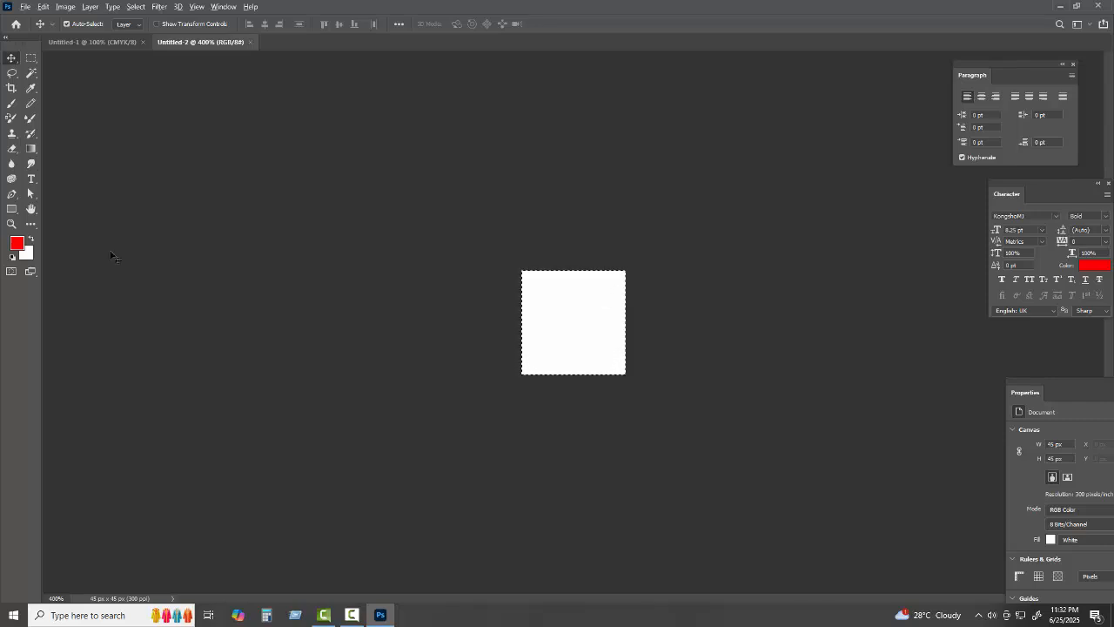
{"action": "key", "text": "alt+BackSpace"}
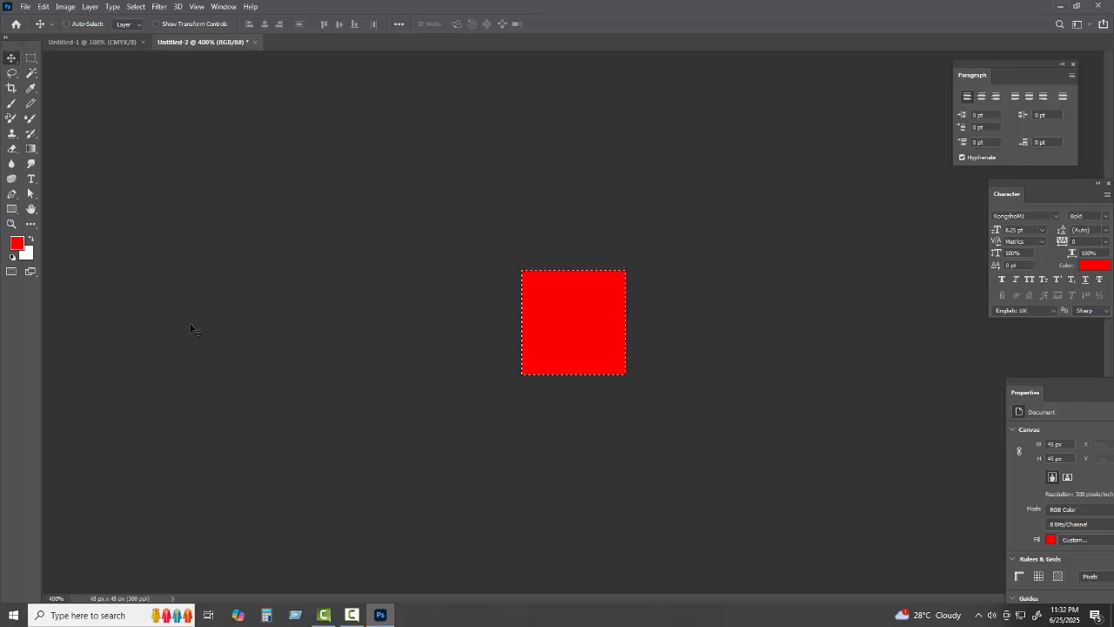
{"action": "left_click", "coordinate": [255, 42]}
{"action": "key", "text": "n"}
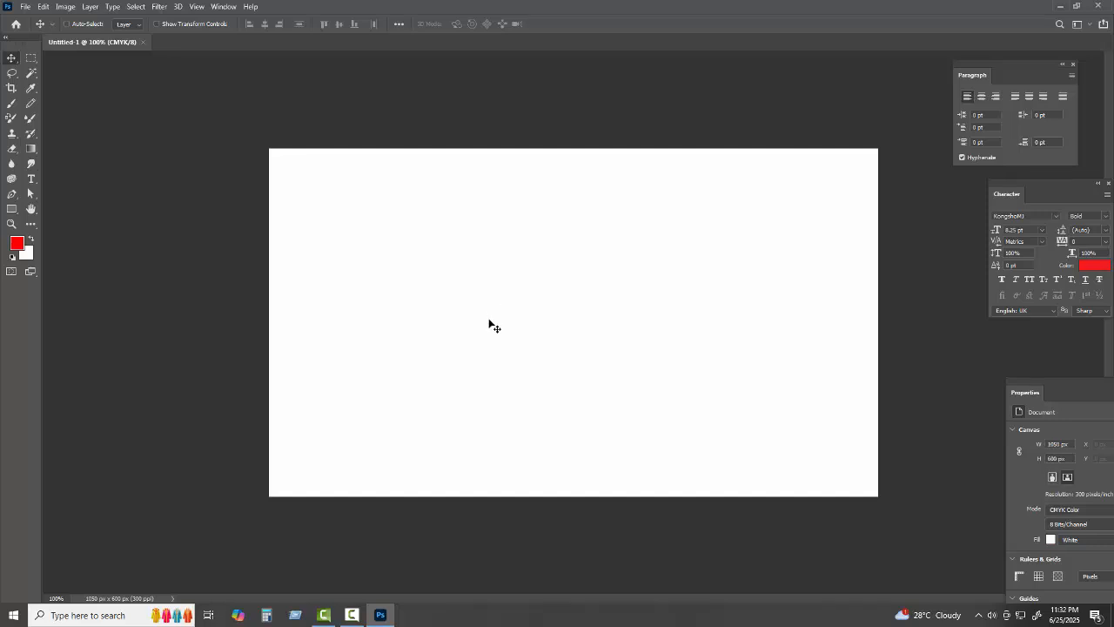
{"action": "key", "text": "ctrl+v"}
Using the red square as a spacer, place ~45 px guides inside the edges, then delete it
{"action": "left_click_drag", "start_coordinate": [572, 323], "coordinate": [504, 165]}
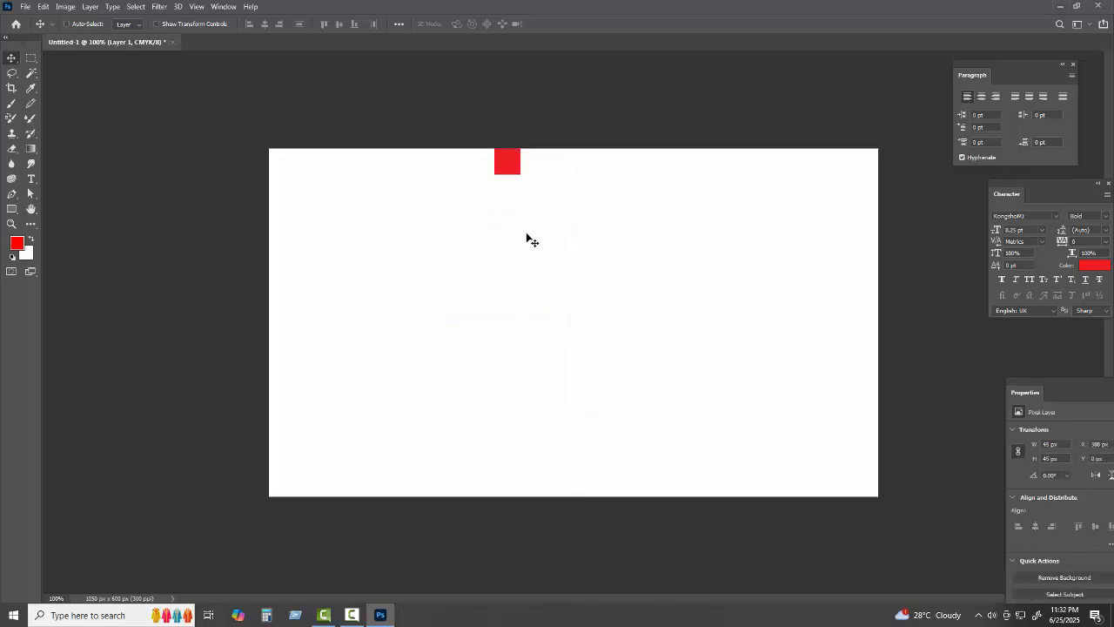
{"action": "key", "text": "ctrl"}
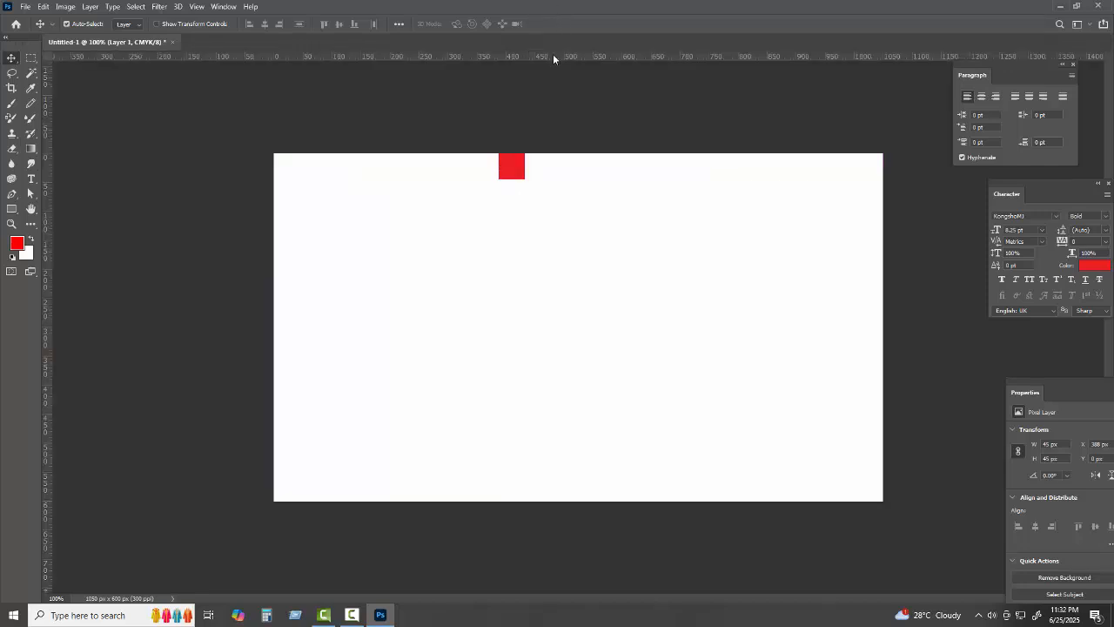
{"action": "key", "text": "ctrl+r"}
{"action": "left_click_drag", "start_coordinate": [552, 61], "coordinate": [470, 488]}
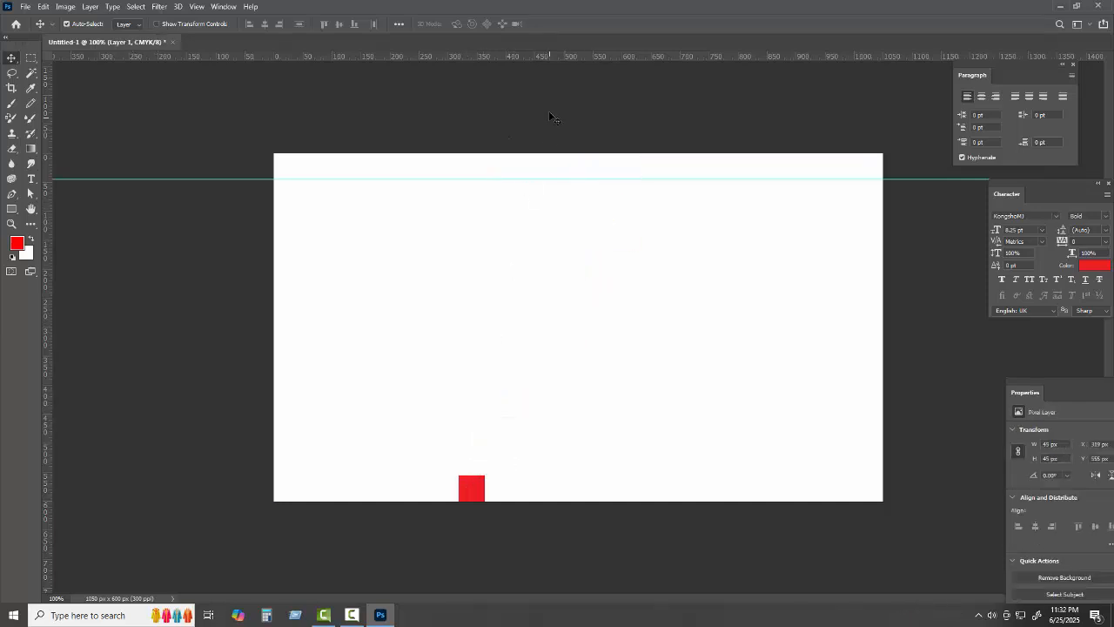
{"action": "left_click_drag", "start_coordinate": [560, 59], "coordinate": [875, 360]}
{"action": "left_click", "coordinate": [581, 338]}
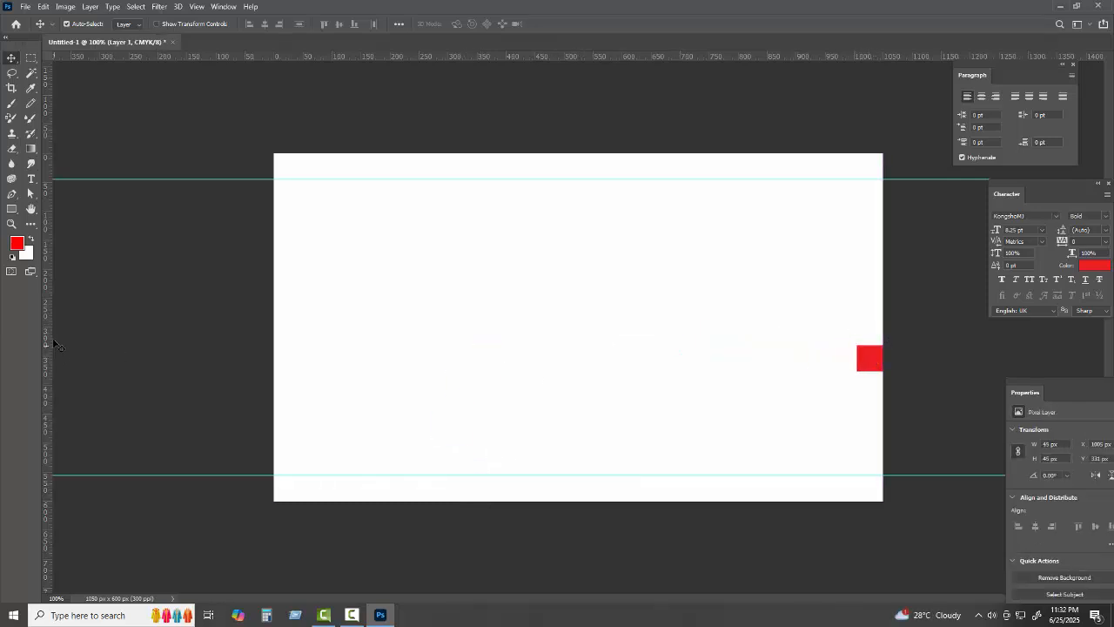
{"action": "left_click_drag", "start_coordinate": [49, 332], "coordinate": [283, 354]}
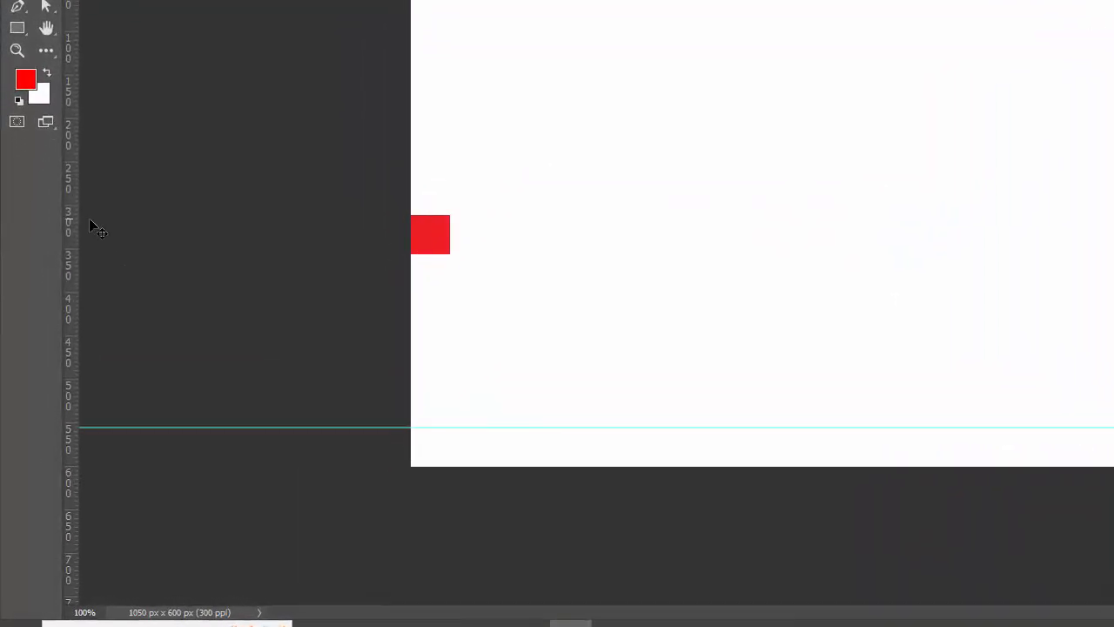
{"action": "left_click_drag", "start_coordinate": [70, 214], "coordinate": [432, 258]}
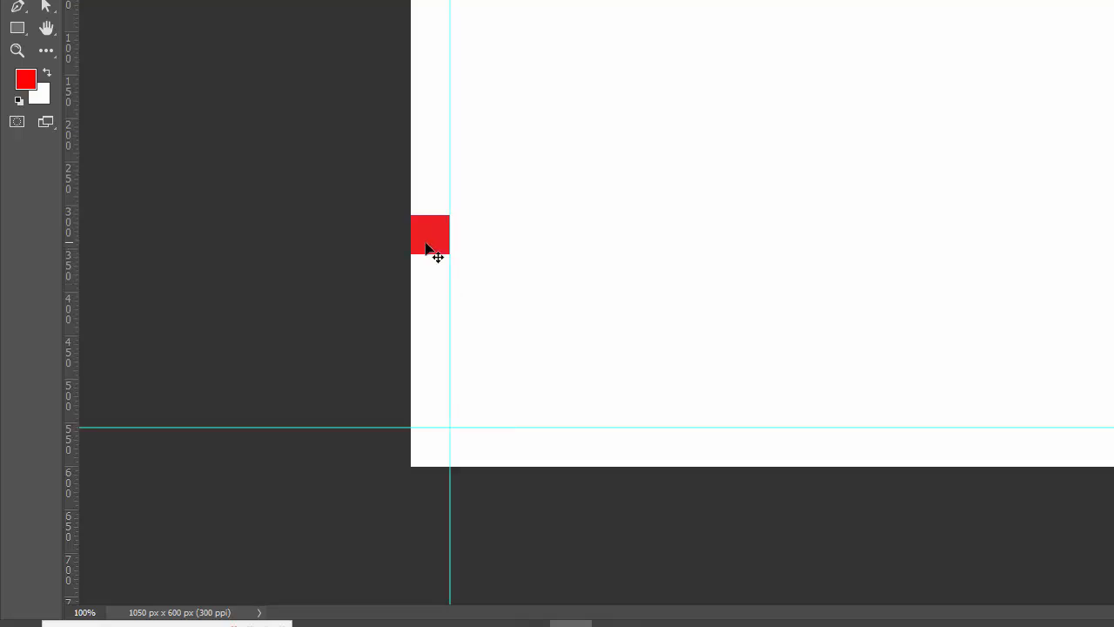
{"action": "key", "text": "Delete"}
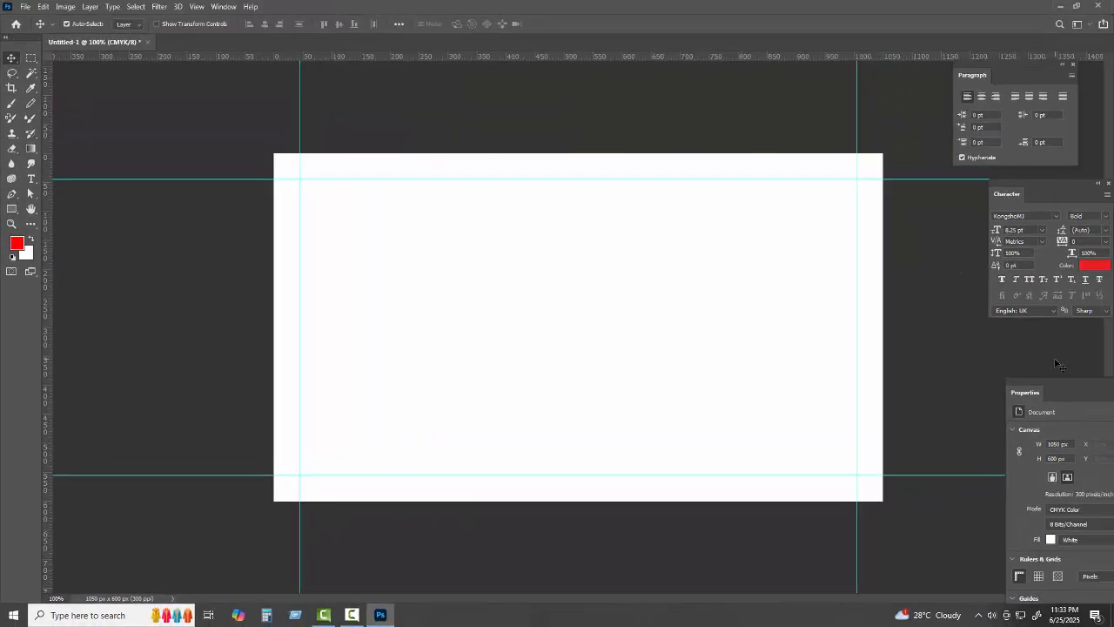
Close the Properties panel, dock the Layers panel, and add empty Layer 1 above Background
{"action": "left_click_drag", "start_coordinate": [1059, 383], "coordinate": [997, 348]}
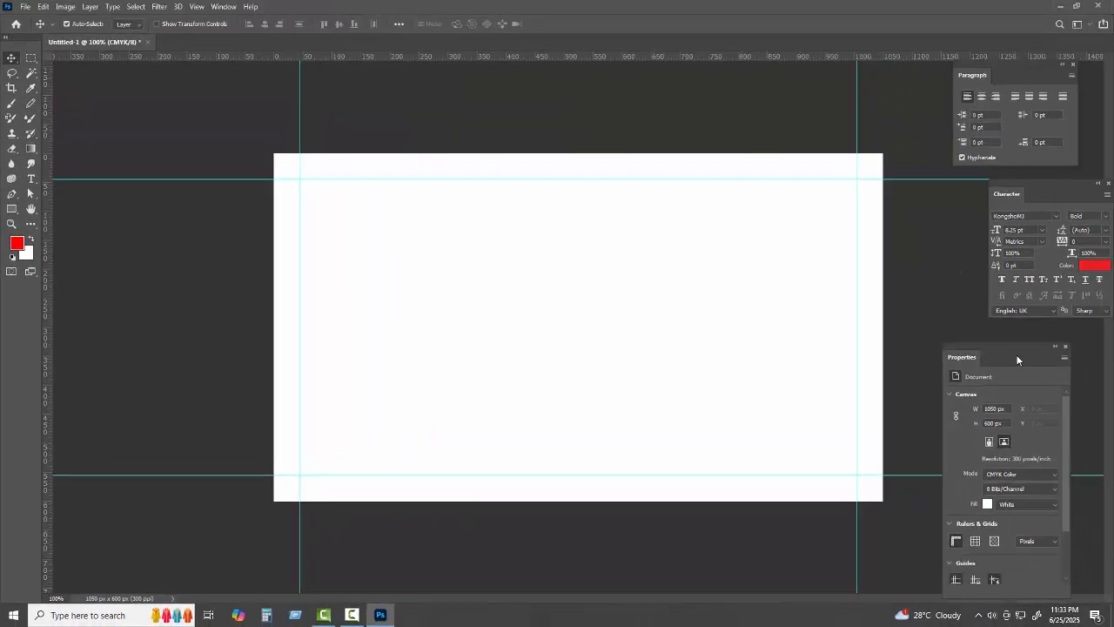
{"action": "left_click", "coordinate": [1065, 347]}
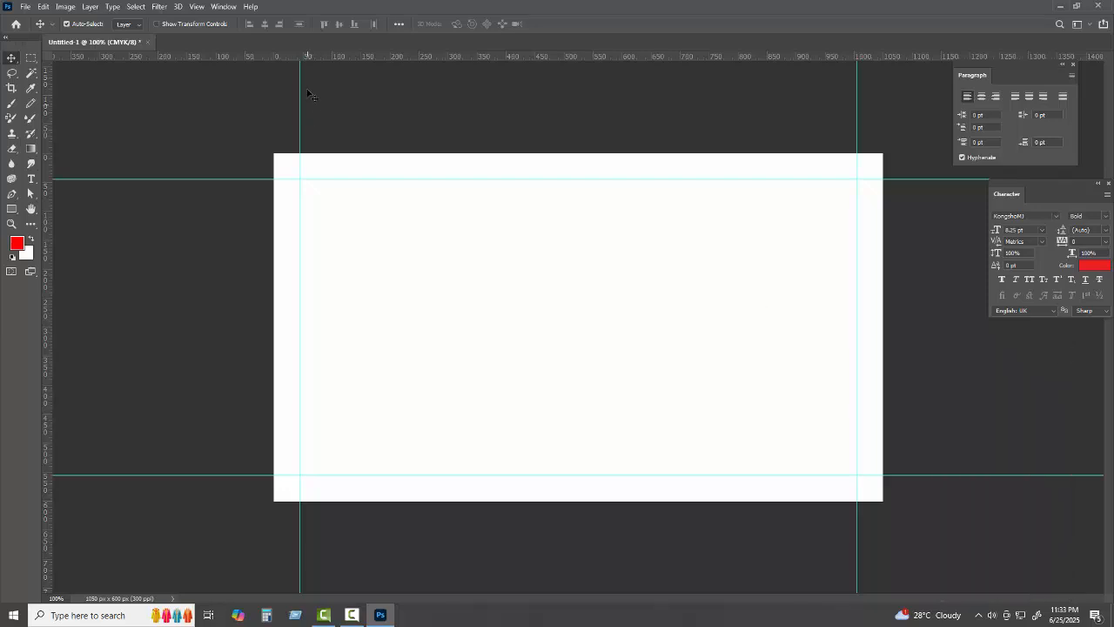
{"action": "left_click", "coordinate": [220, 7]}
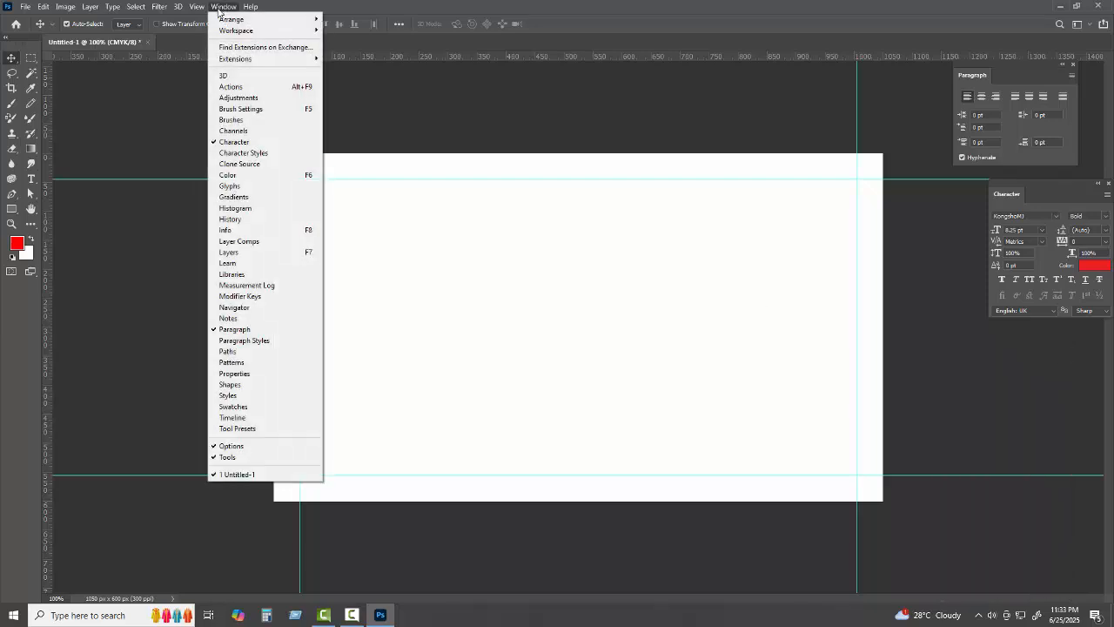
{"action": "left_click", "coordinate": [239, 252]}
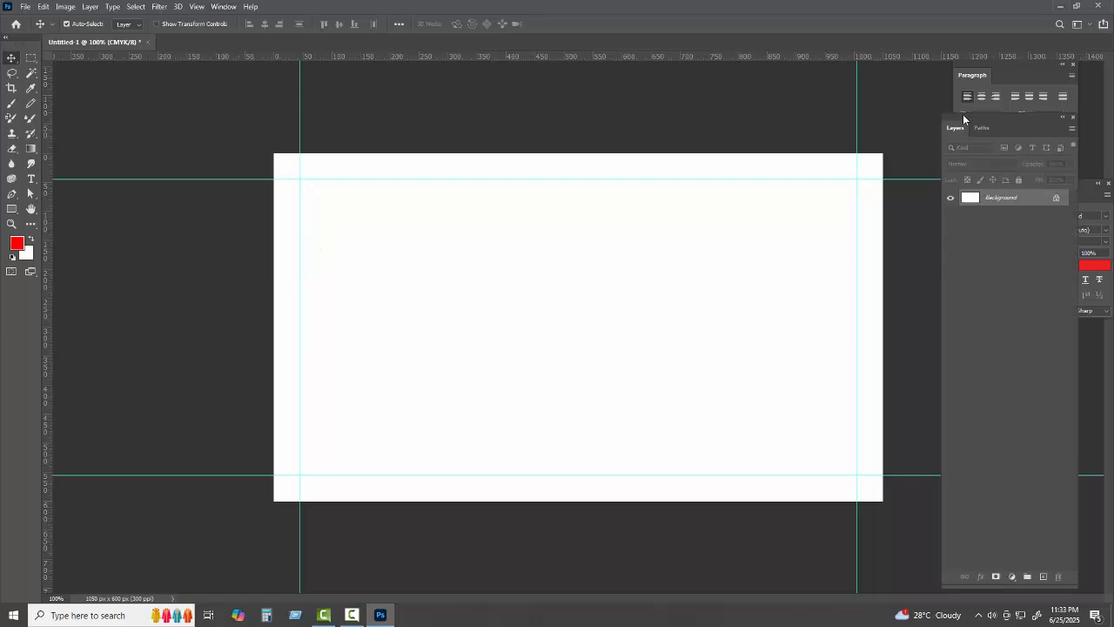
{"action": "left_click_drag", "start_coordinate": [962, 114], "coordinate": [934, 82]}
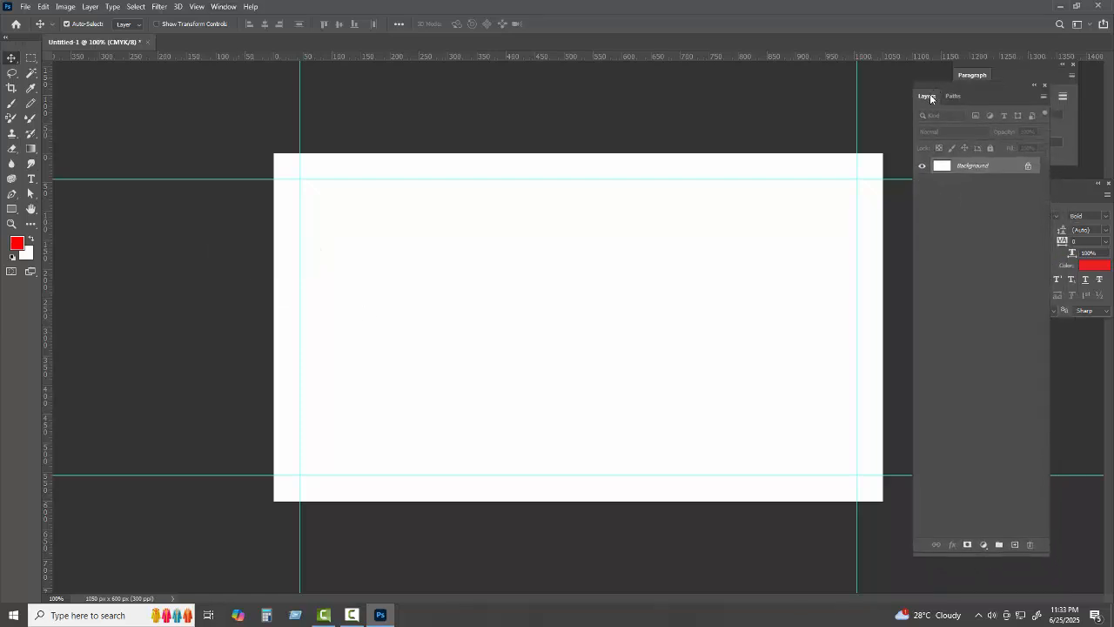
{"action": "left_click", "coordinate": [928, 96]}
{"action": "left_click", "coordinate": [1014, 544]}
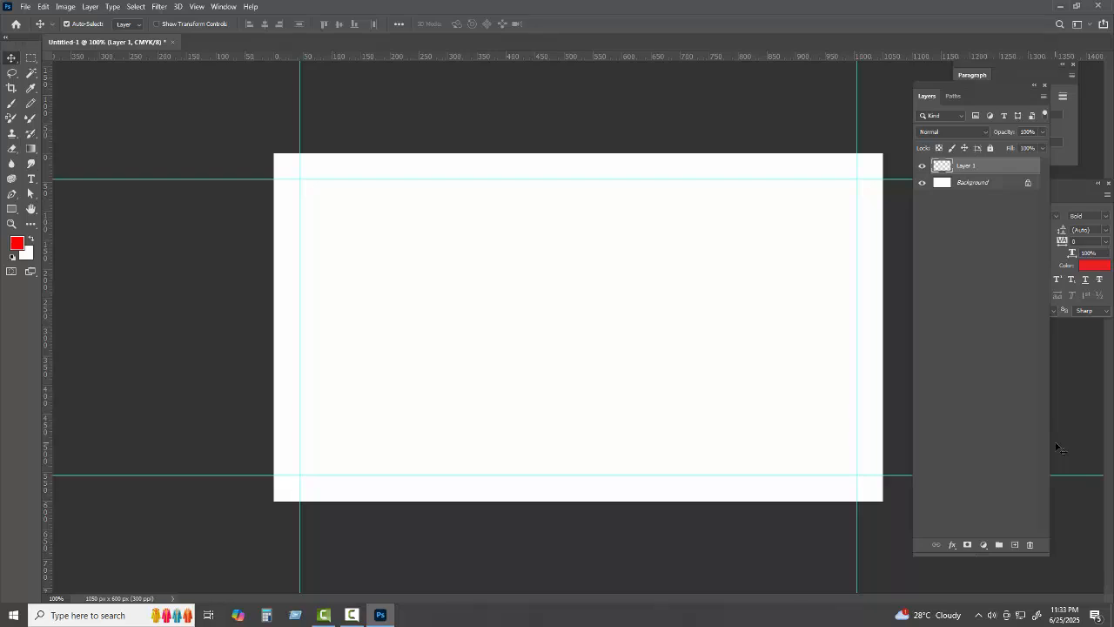
Trace a three-point right-pointing triangle with the Pen tool and fill its selection red
{"action": "left_click", "coordinate": [15, 200]}
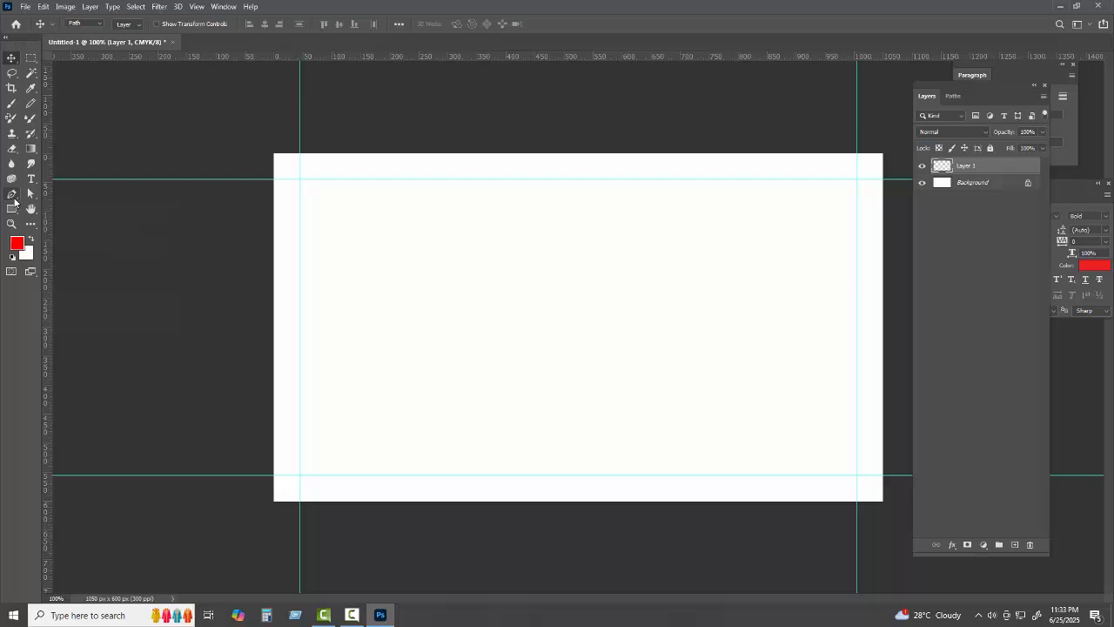
{"action": "left_click", "coordinate": [464, 264]}
{"action": "left_click", "coordinate": [465, 296]}
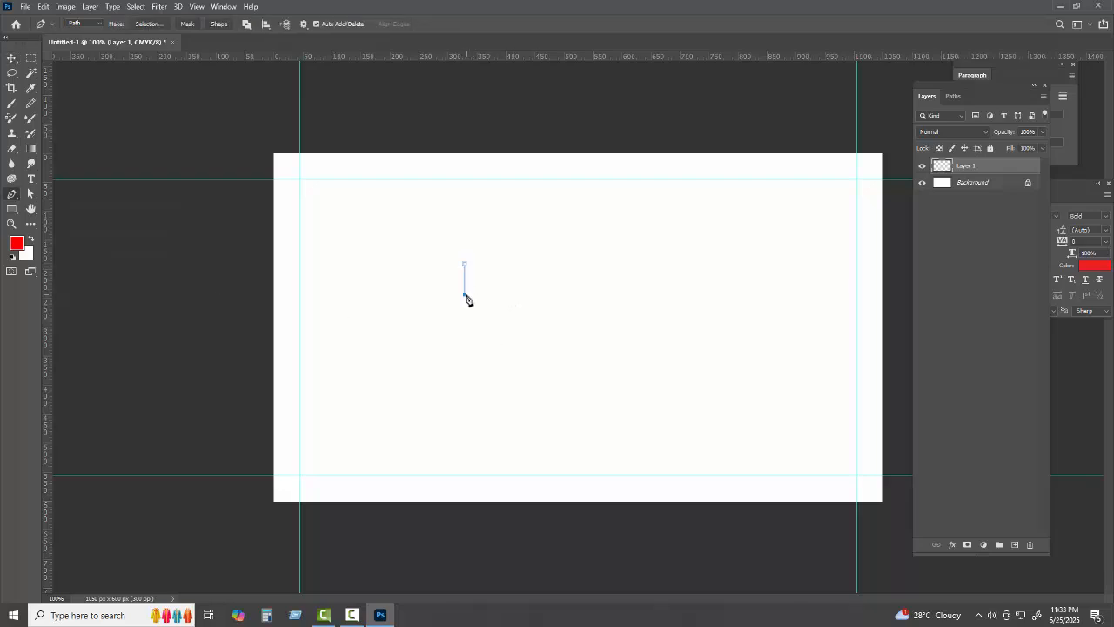
{"action": "key", "text": "ctrl+plus"}
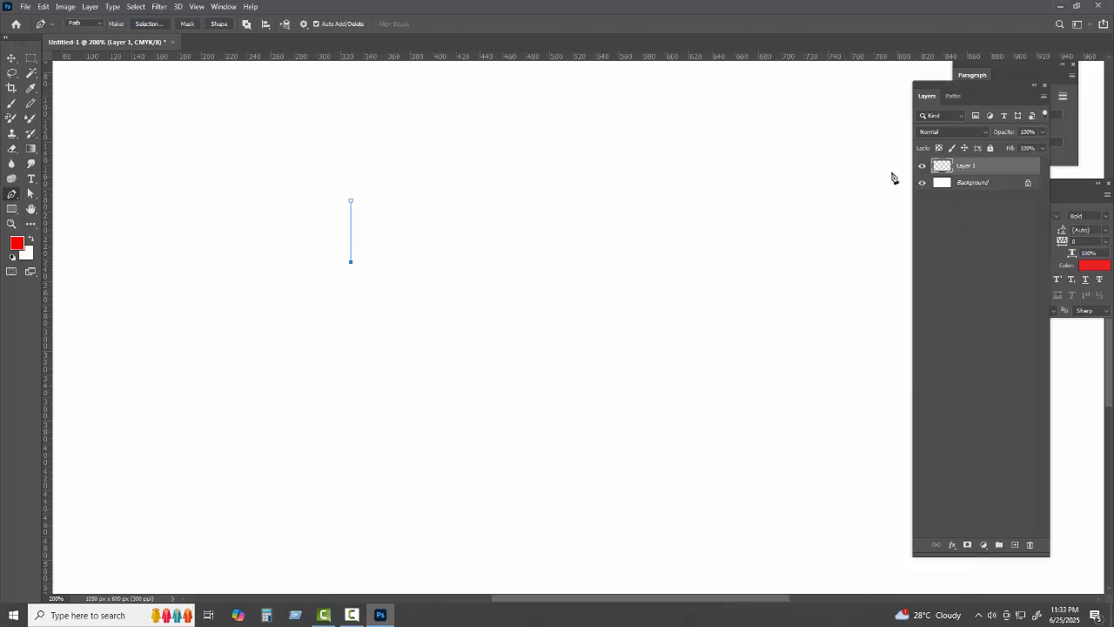
{"action": "left_click", "coordinate": [404, 234]}
{"action": "left_click", "coordinate": [351, 201]}
{"action": "key", "text": "ctrl+Return"}
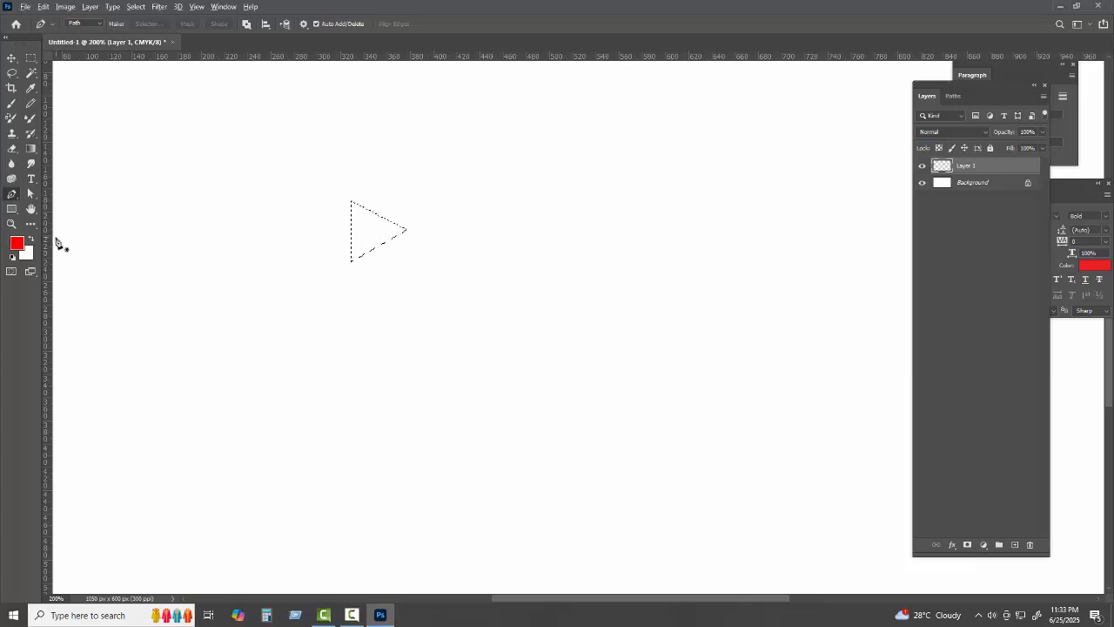
{"action": "key", "text": "alt+BackSpace"}
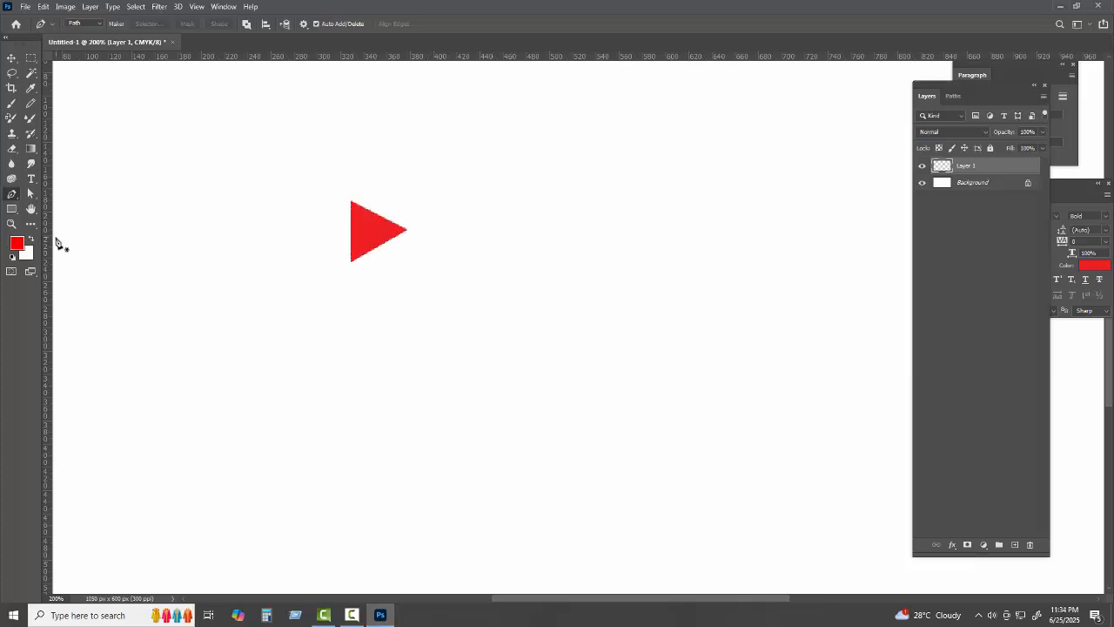
{"action": "left_click", "coordinate": [11, 58]}
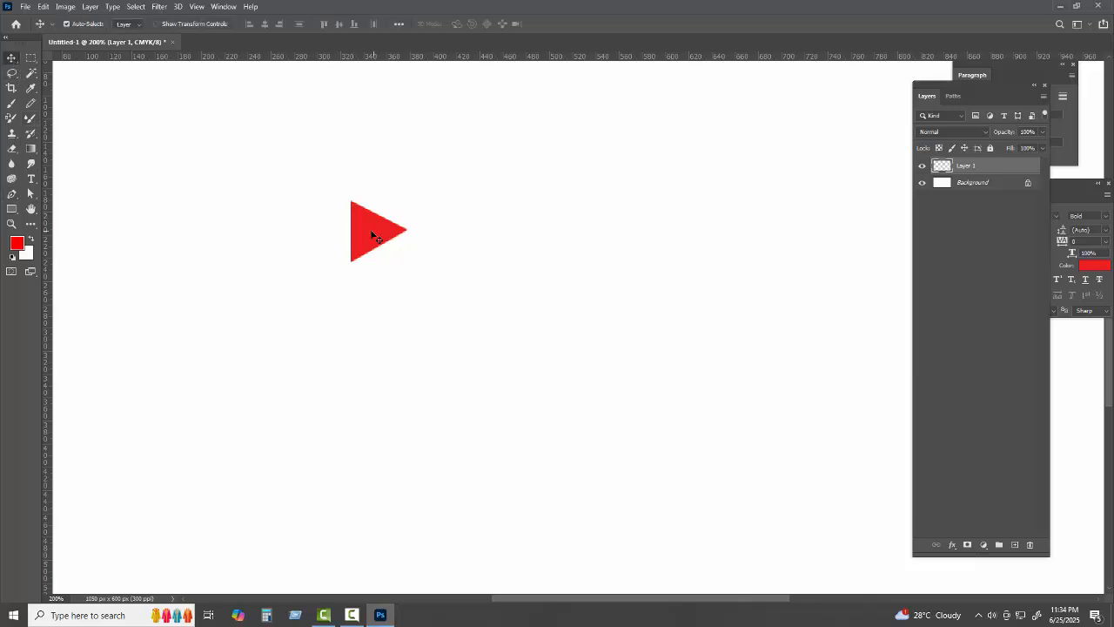
Alt-drag a copy of the triangle below-right and give it a #000000 Color Overlay
{"action": "left_click_drag", "start_coordinate": [372, 234], "coordinate": [430, 289]}
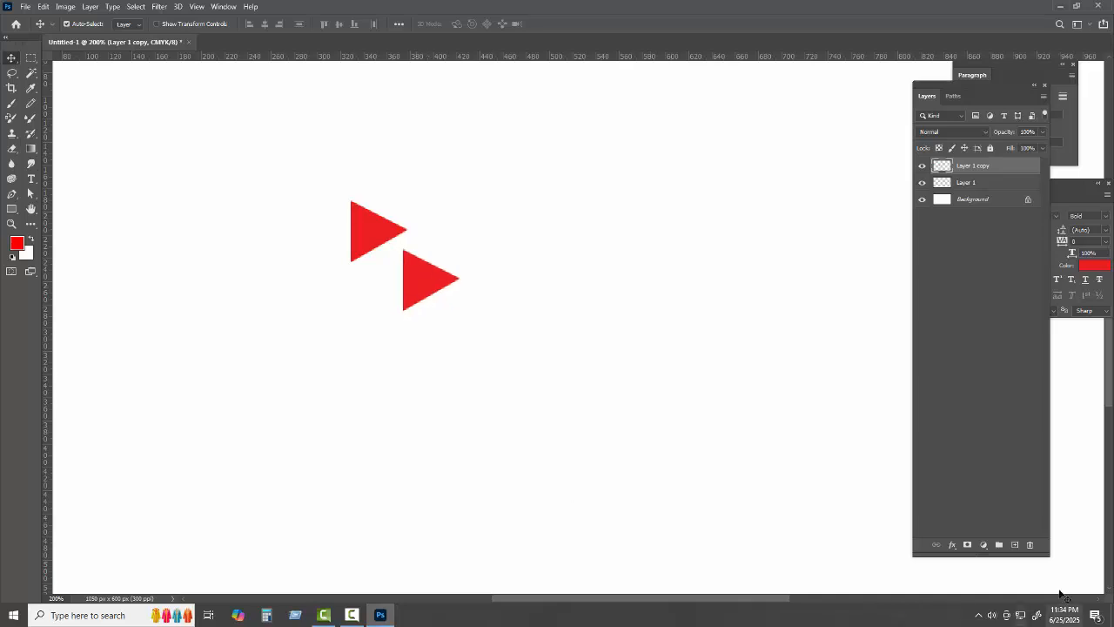
{"action": "left_click", "coordinate": [954, 545]}
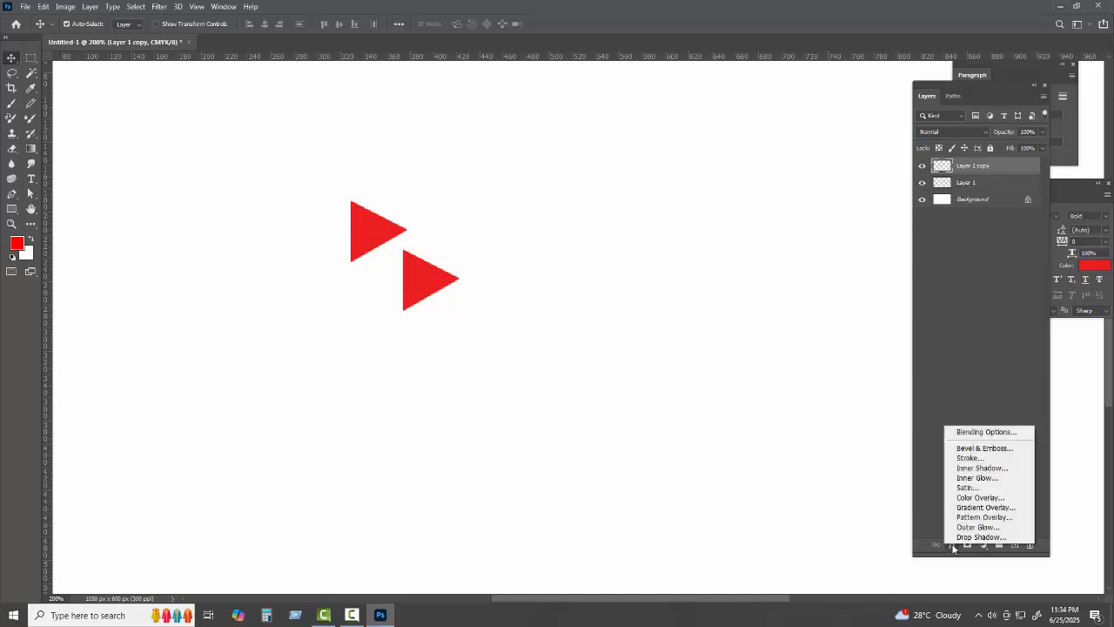
{"action": "left_click", "coordinate": [963, 498]}
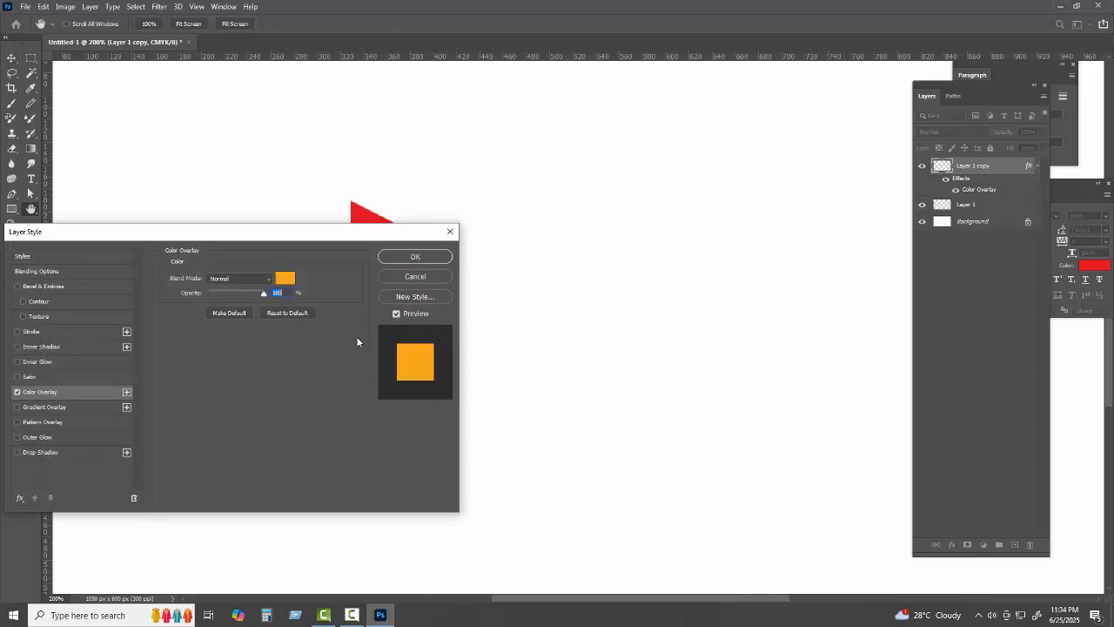
{"action": "left_click", "coordinate": [286, 282]}
{"action": "left_click", "coordinate": [44, 356]}
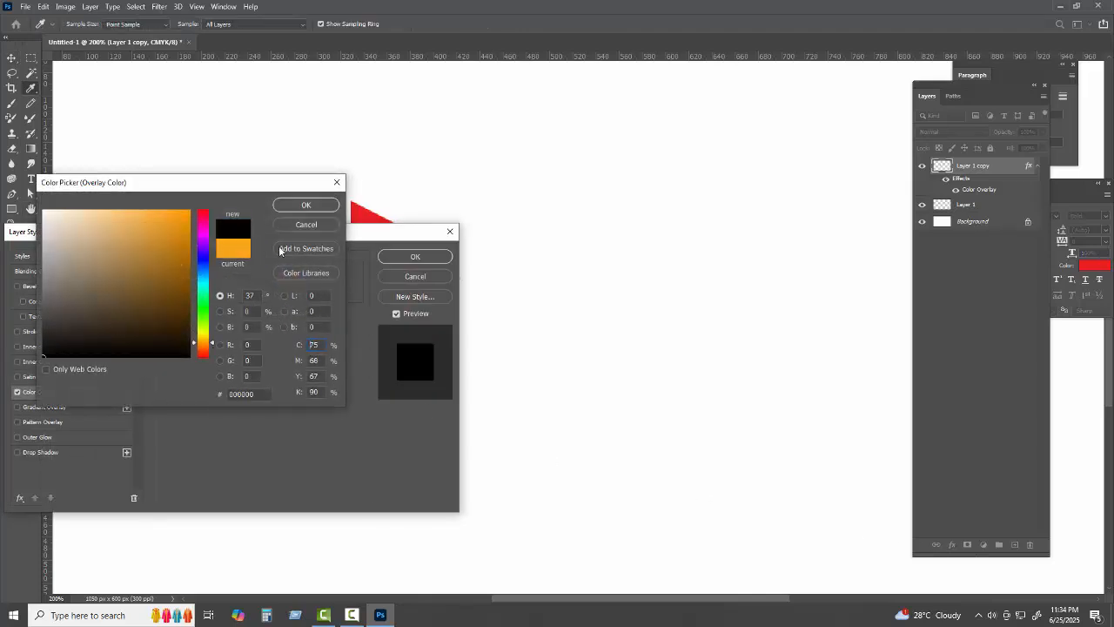
{"action": "left_click", "coordinate": [296, 205]}
{"action": "left_click", "coordinate": [431, 258]}
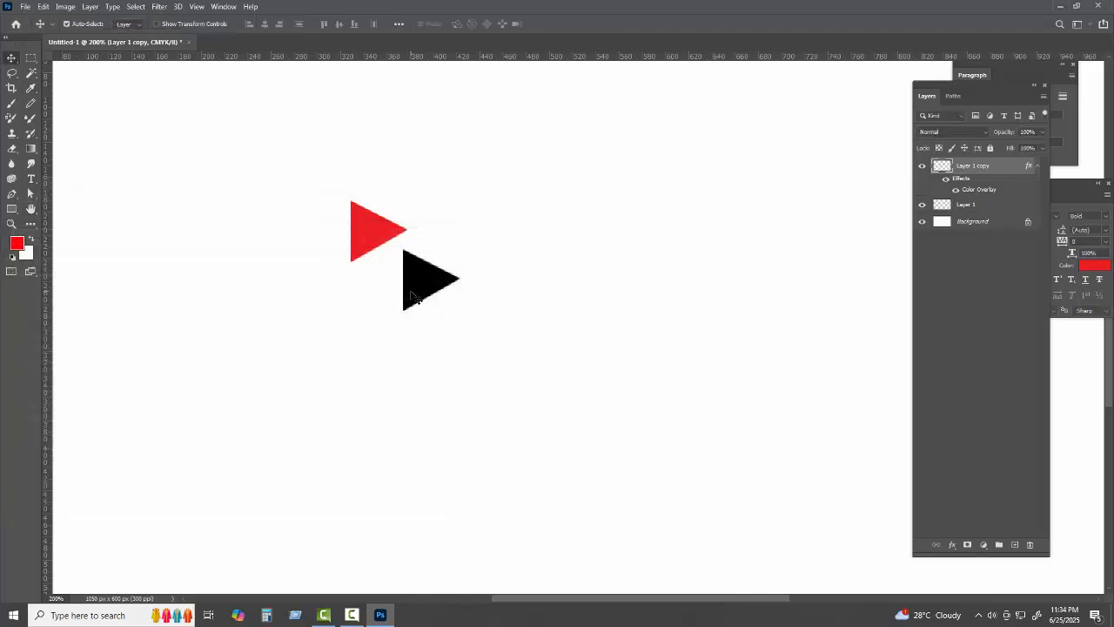
{"action": "left_click_drag", "start_coordinate": [416, 298], "coordinate": [383, 278]}
Move Layer 1 copy below Layer 1, align the red triangle over the black, and select both
{"action": "left_click", "coordinate": [367, 220]}
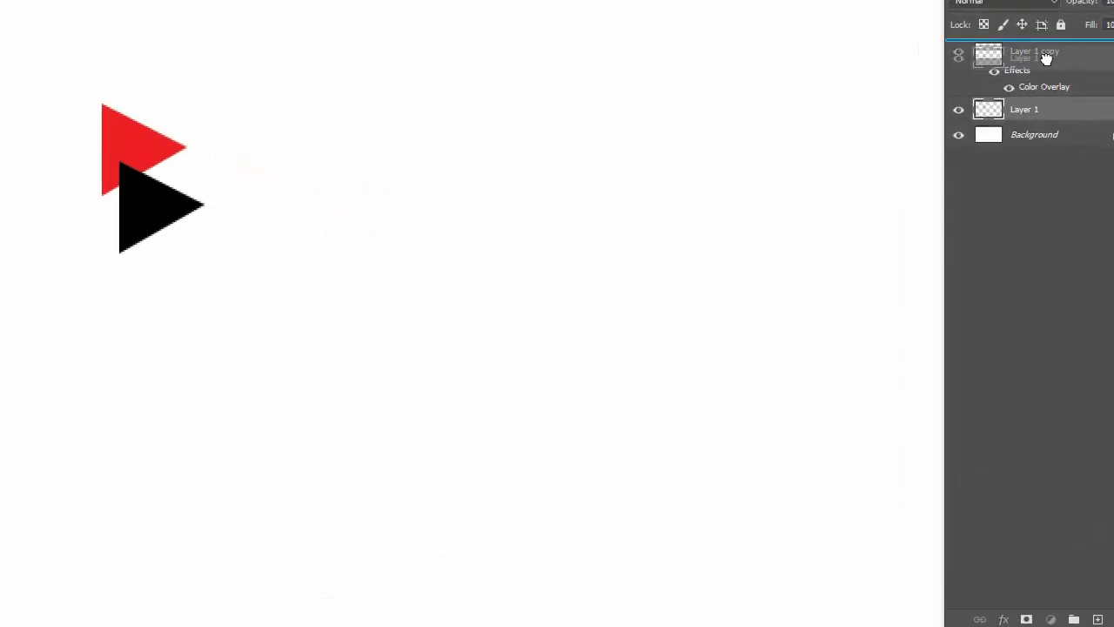
{"action": "left_click_drag", "start_coordinate": [1046, 54], "coordinate": [1040, 122]}
{"action": "left_click_drag", "start_coordinate": [144, 169], "coordinate": [158, 197]}
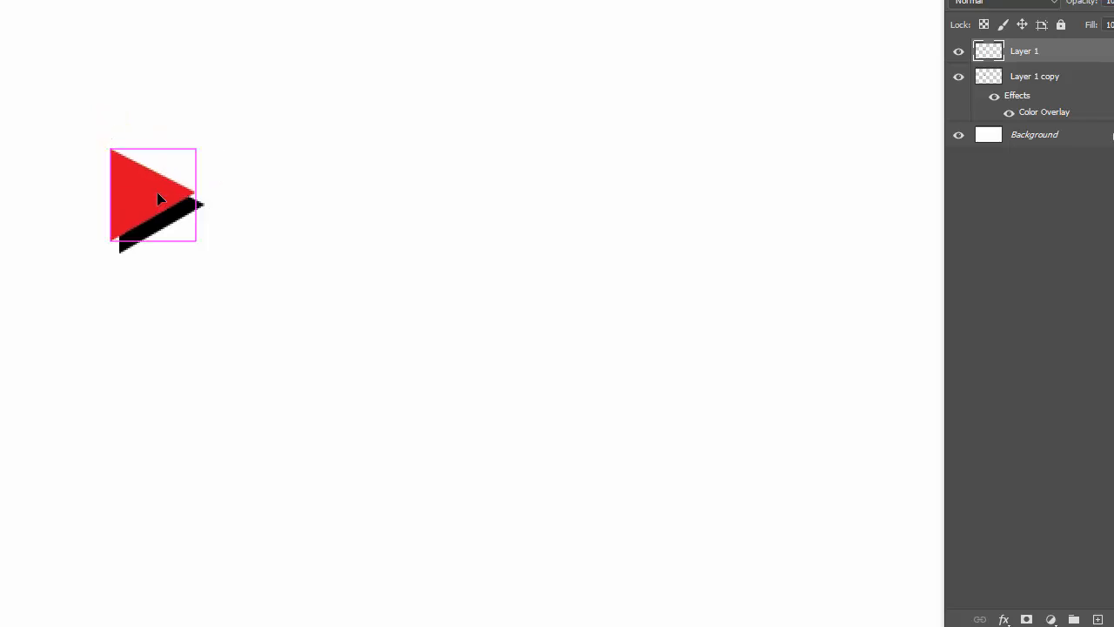
{"action": "key", "text": "ctrl+minus"}
{"action": "key", "text": "ctrl+minus"}
{"action": "key", "text": "ctrl+plus"}
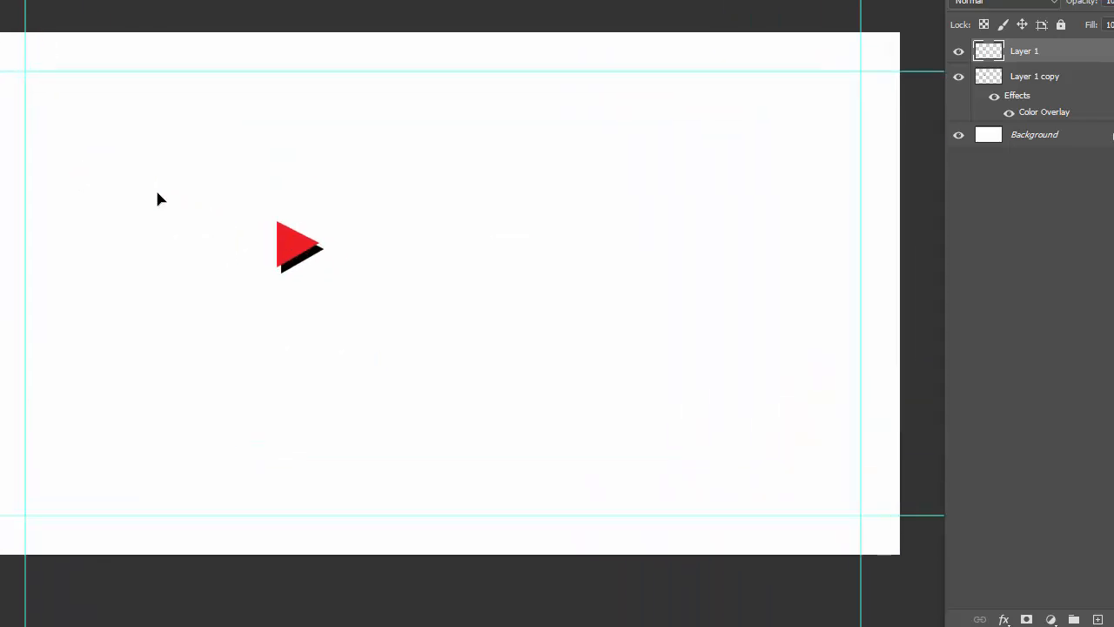
{"action": "left_click_drag", "start_coordinate": [172, 201], "coordinate": [378, 370]}
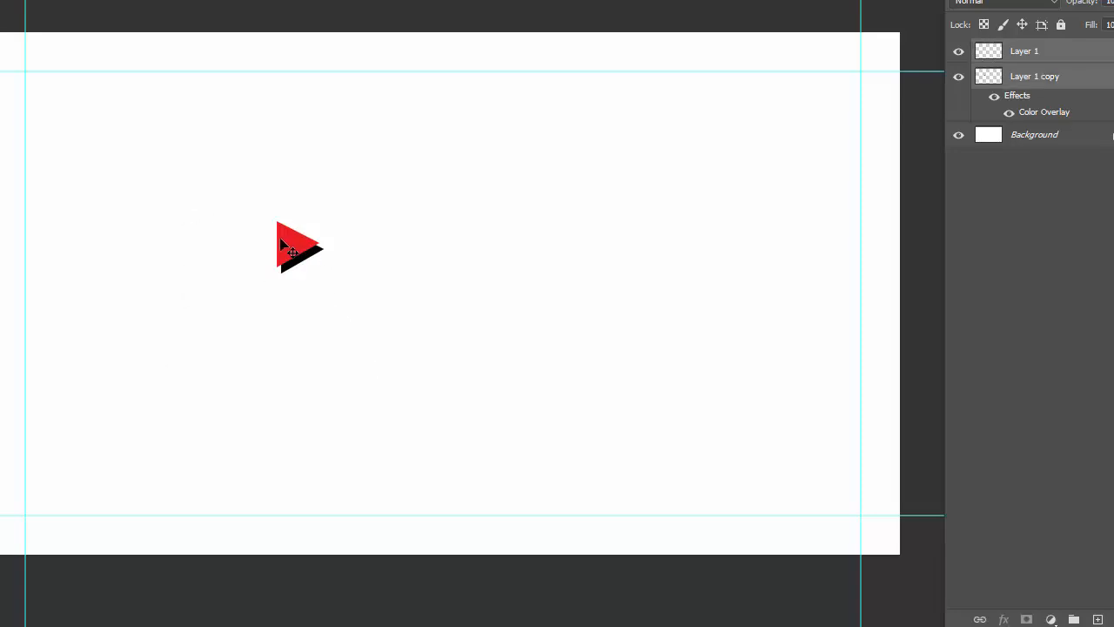
{"action": "left_click_drag", "start_coordinate": [284, 239], "coordinate": [201, 181]}
Scale the two-triangle logo up with Ctrl+T and set it at the top-left guide corner
{"action": "key", "text": "ctrl+t"}
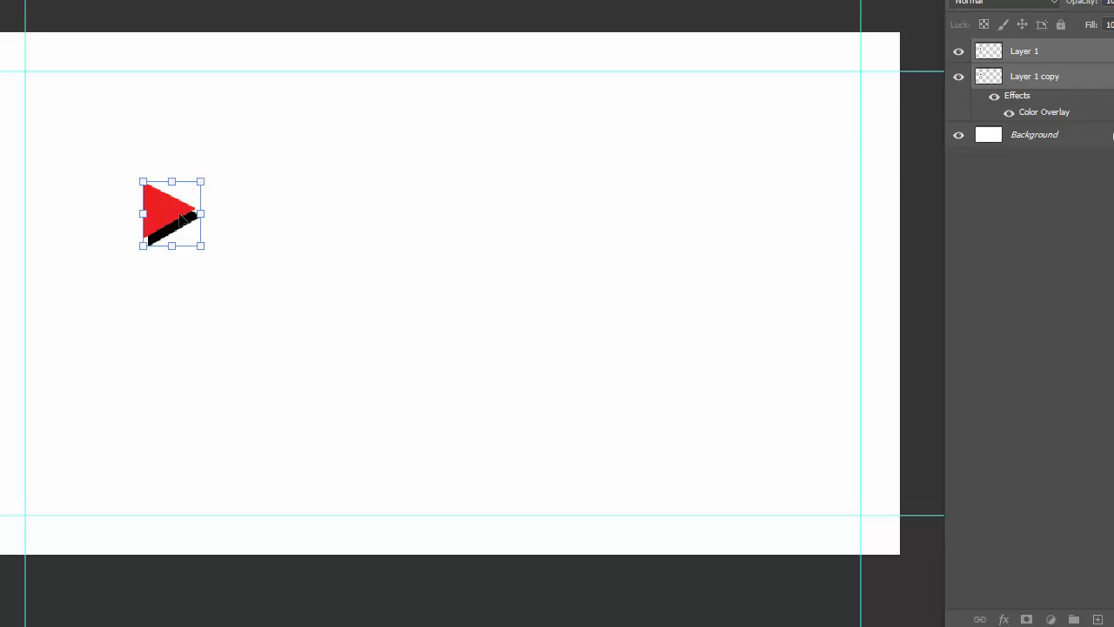
{"action": "left_click_drag", "start_coordinate": [182, 217], "coordinate": [67, 102]}
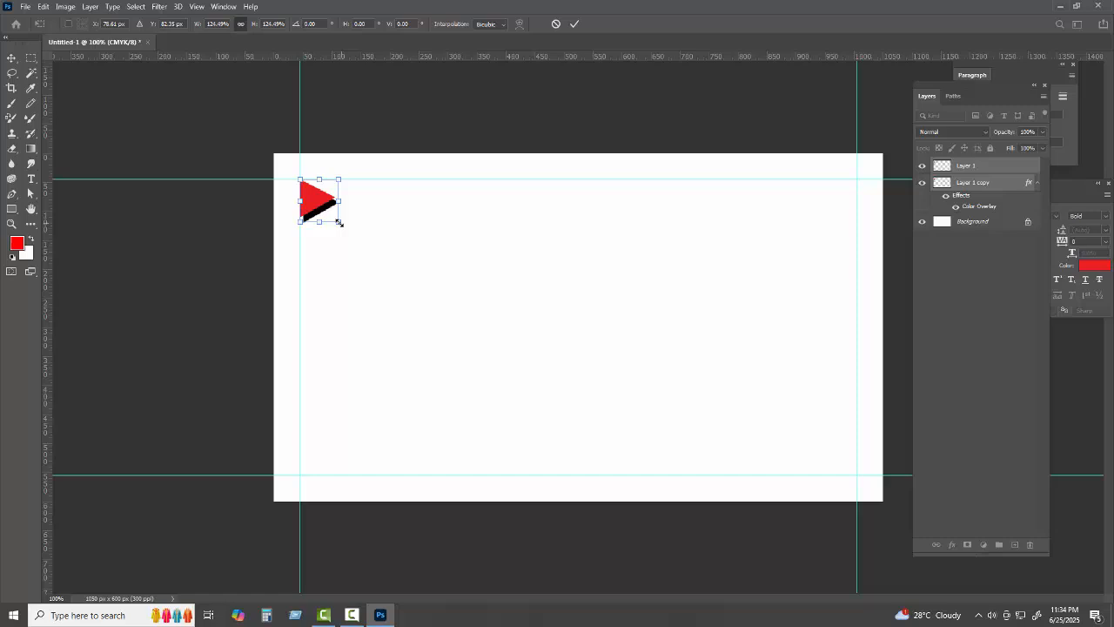
{"action": "left_click", "coordinate": [575, 25]}
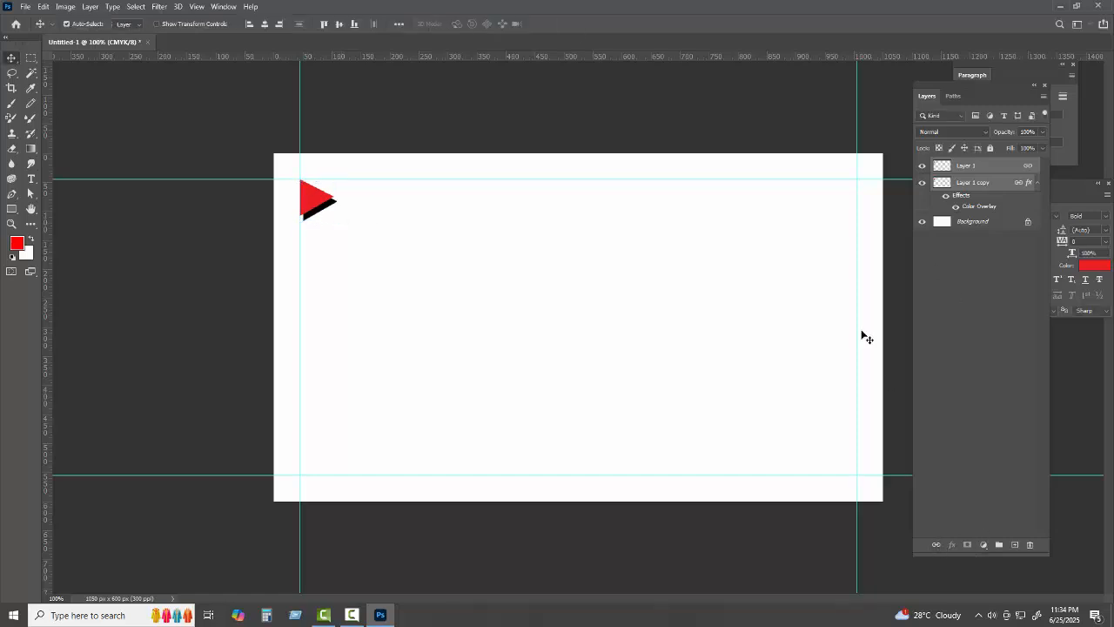
{"action": "left_click", "coordinate": [373, 281]}
{"action": "left_click_drag", "start_coordinate": [310, 203], "coordinate": [350, 223]}
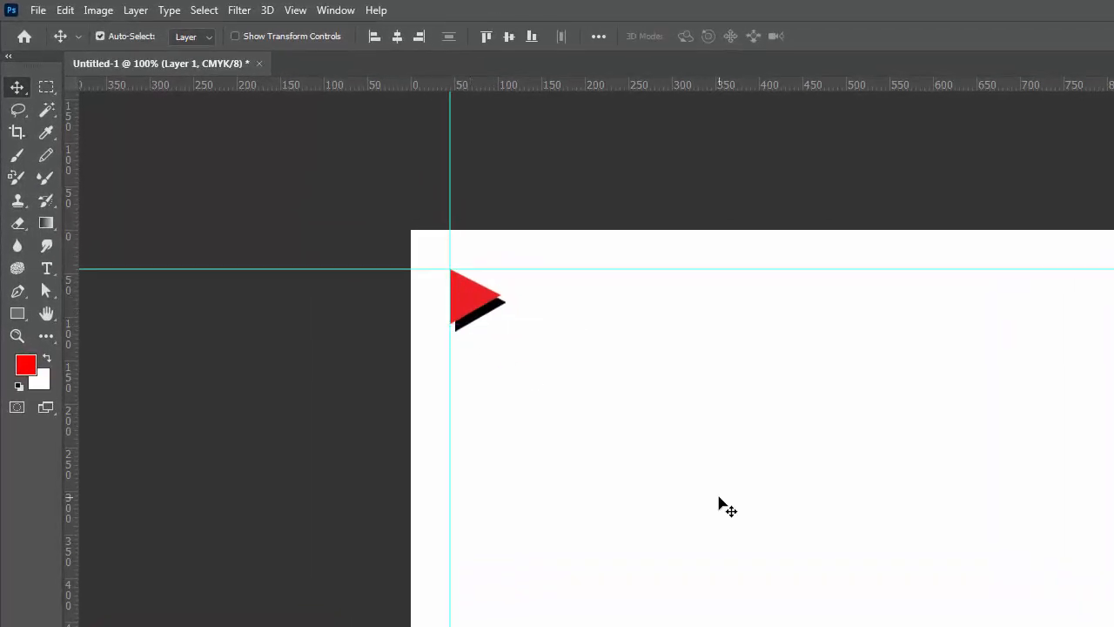
{"action": "left_click", "coordinate": [723, 500]}
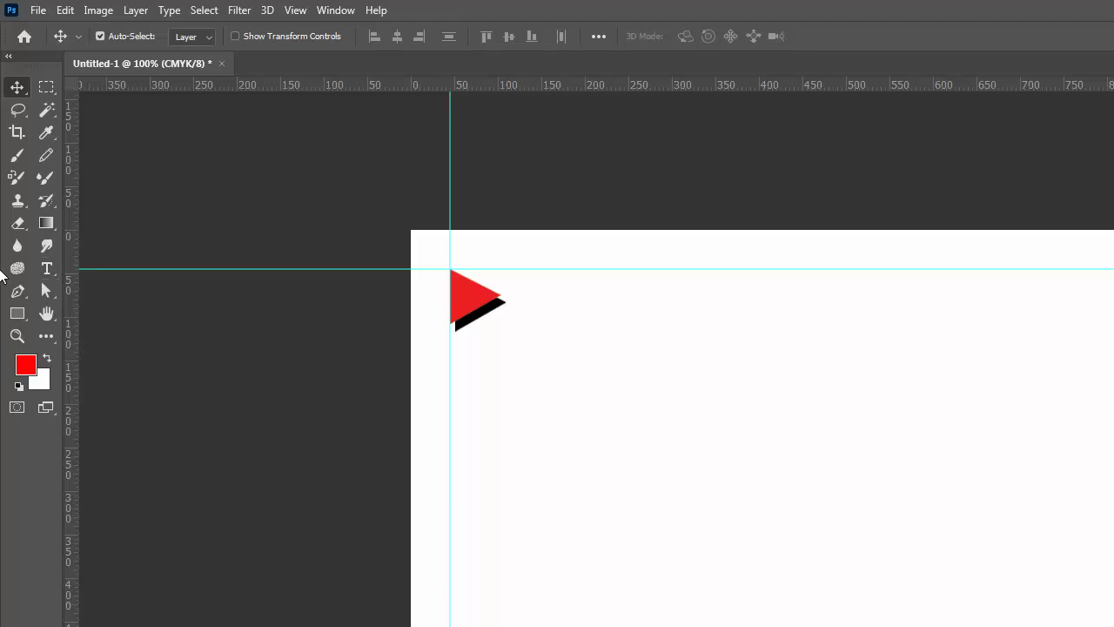
Add a text layer on the card and set its font to Impact
{"action": "left_click", "coordinate": [46, 268]}
{"action": "left_click", "coordinate": [642, 448]}
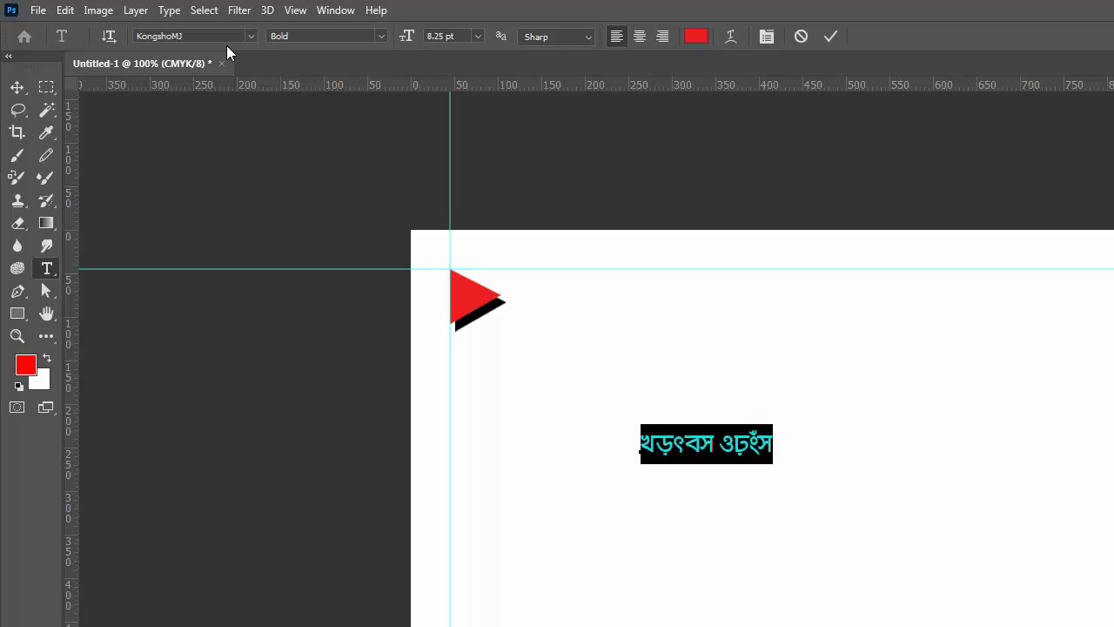
{"action": "left_click", "coordinate": [205, 37]}
{"action": "type", "text": "i"}
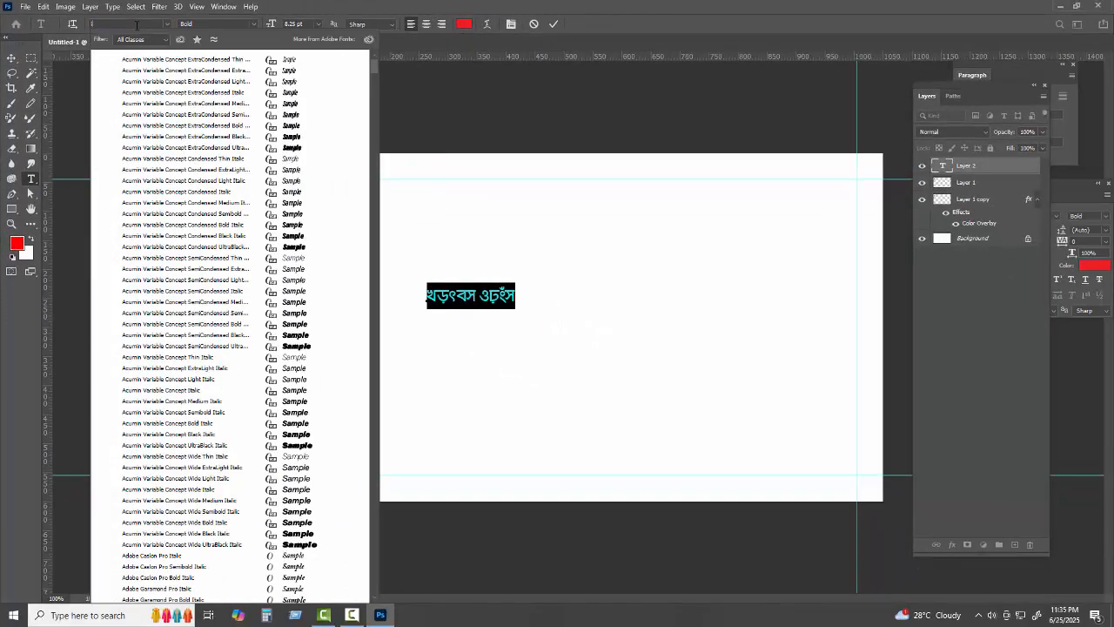
{"action": "type", "text": "mpact"}
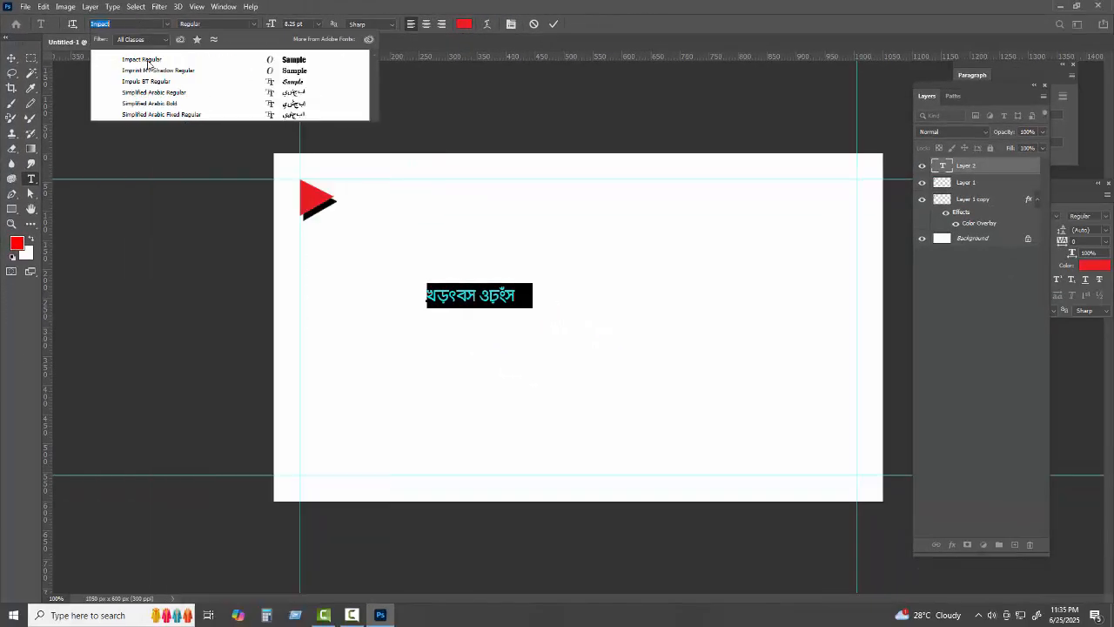
{"action": "left_click", "coordinate": [147, 60]}
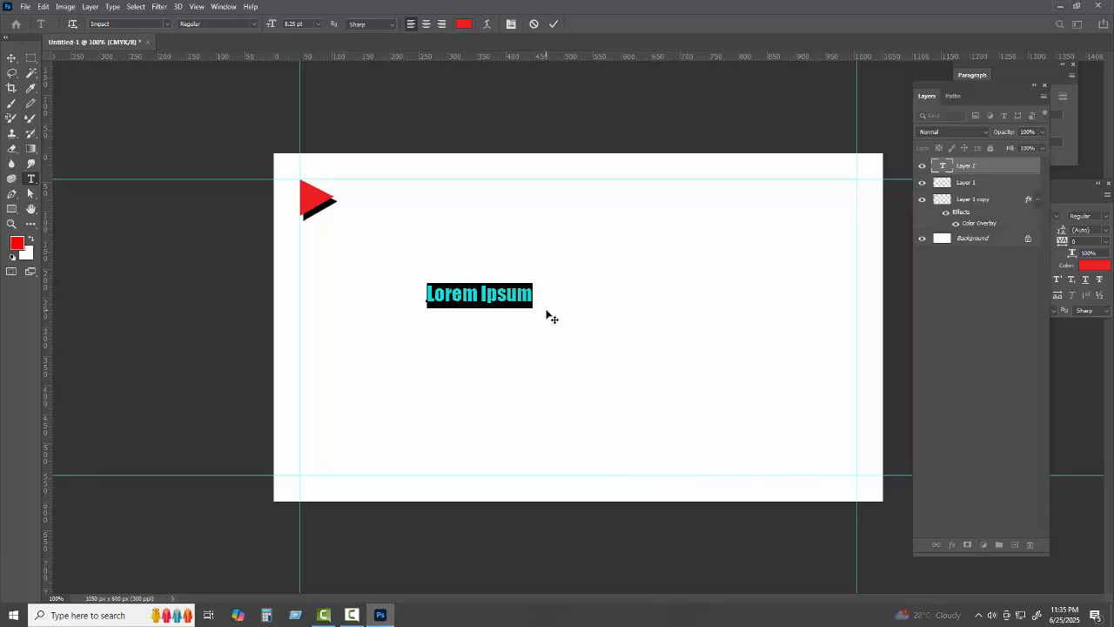
Make the text colour black and replace the placeholder with 'G.M RABBI'
{"action": "left_click", "coordinate": [507, 295]}
{"action": "key", "text": "ctrl+a"}
{"action": "left_click", "coordinate": [17, 246]}
{"action": "left_click_drag", "start_coordinate": [85, 322], "coordinate": [3, 377]}
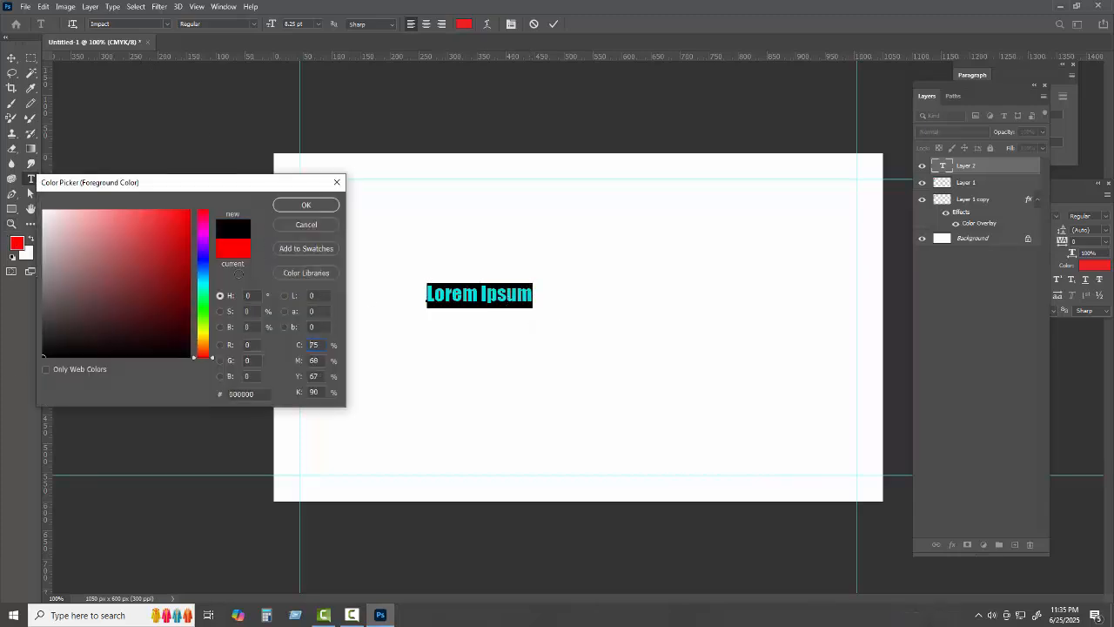
{"action": "left_click", "coordinate": [289, 208]}
{"action": "left_click", "coordinate": [508, 296]}
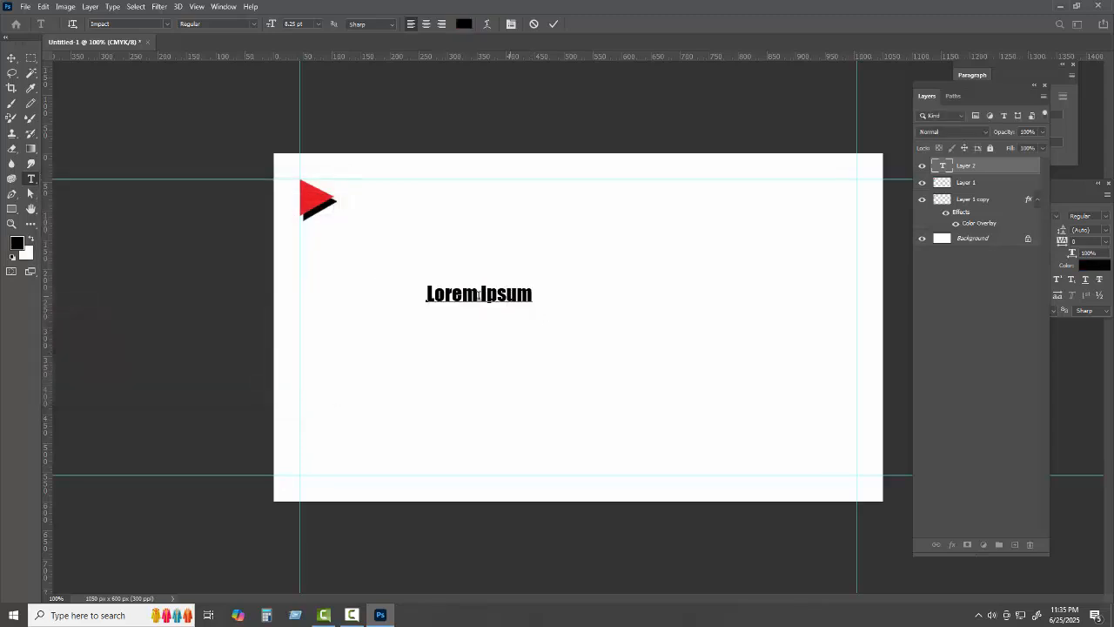
{"action": "key", "text": "ctrl+a"}
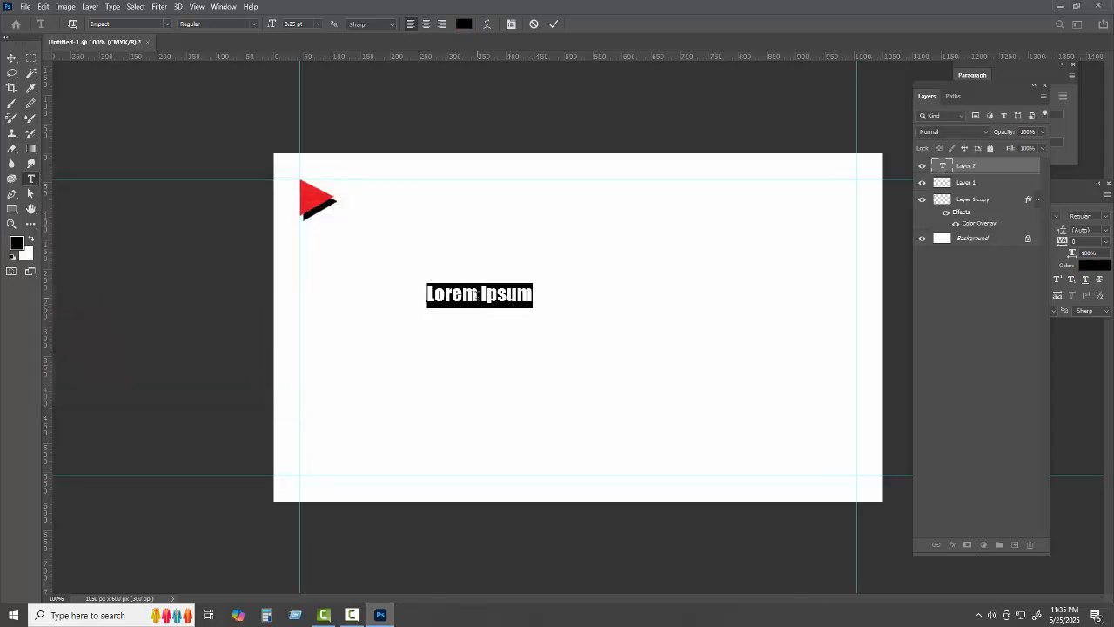
{"action": "type", "text": "G."}
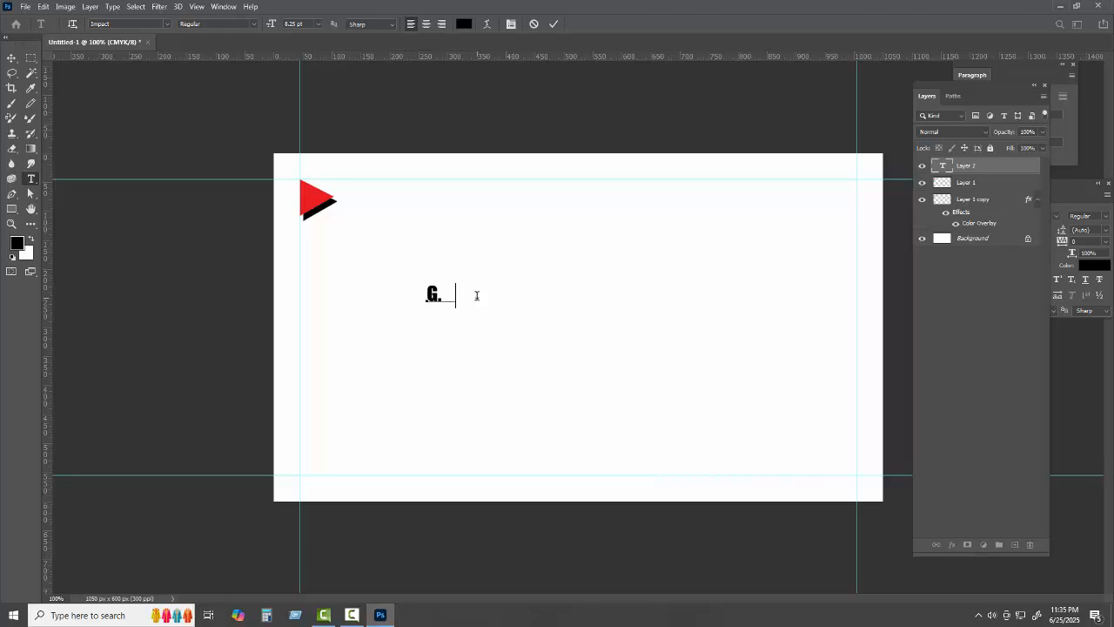
{"action": "type", "text": "M RABBI"}
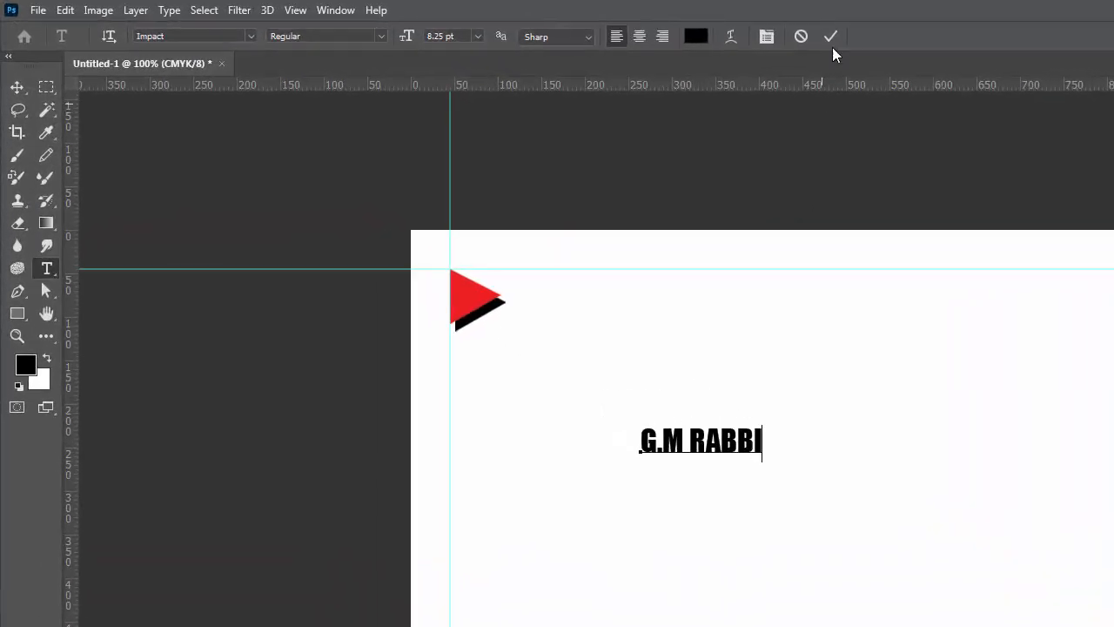
Set the G.M RABBI text to 18 pt, commit it, and drag it right of the triangle icon
{"action": "left_click", "coordinate": [677, 448]}
{"action": "left_click_drag", "start_coordinate": [632, 441], "coordinate": [764, 497]}
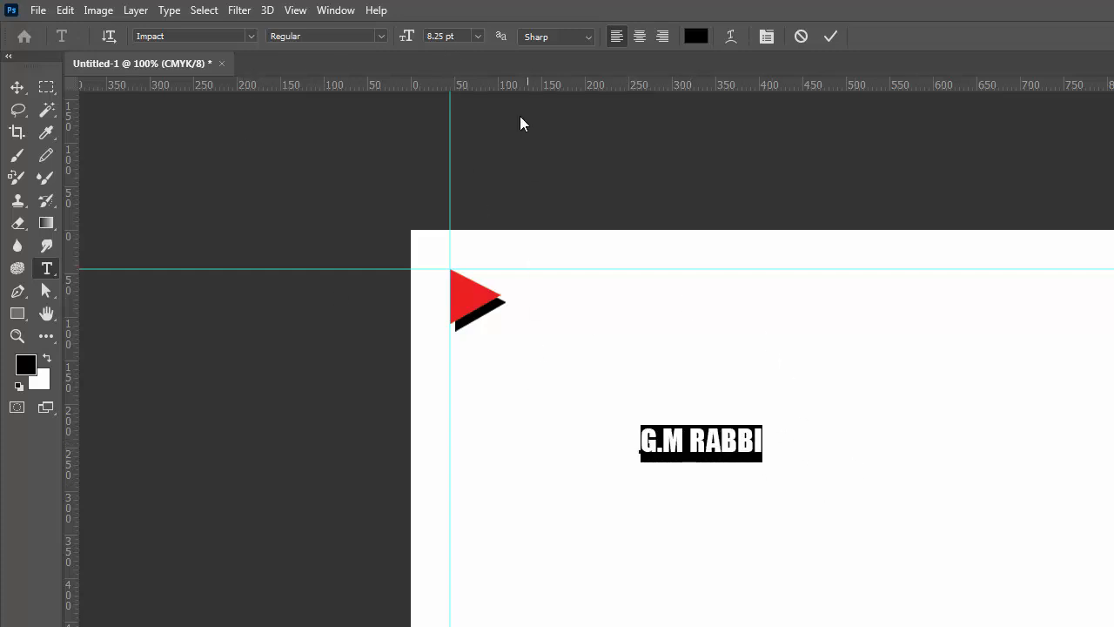
{"action": "left_click", "coordinate": [452, 35]}
{"action": "type", "text": "16"}
{"action": "key", "text": "Return"}
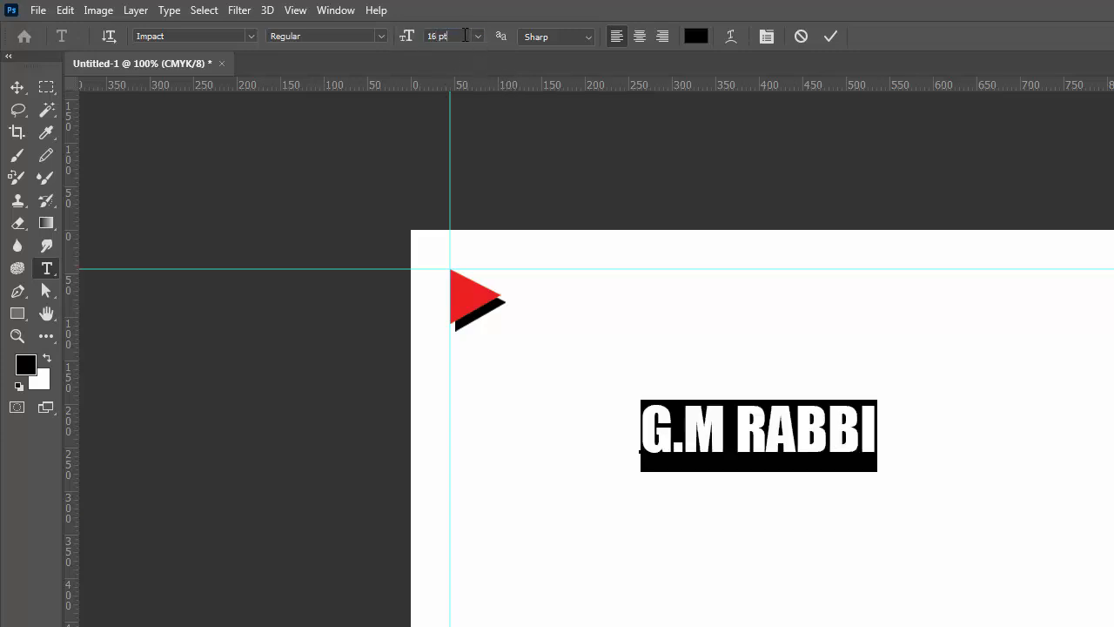
{"action": "left_click", "coordinate": [410, 38]}
{"action": "type", "text": "18"}
{"action": "key", "text": "Return"}
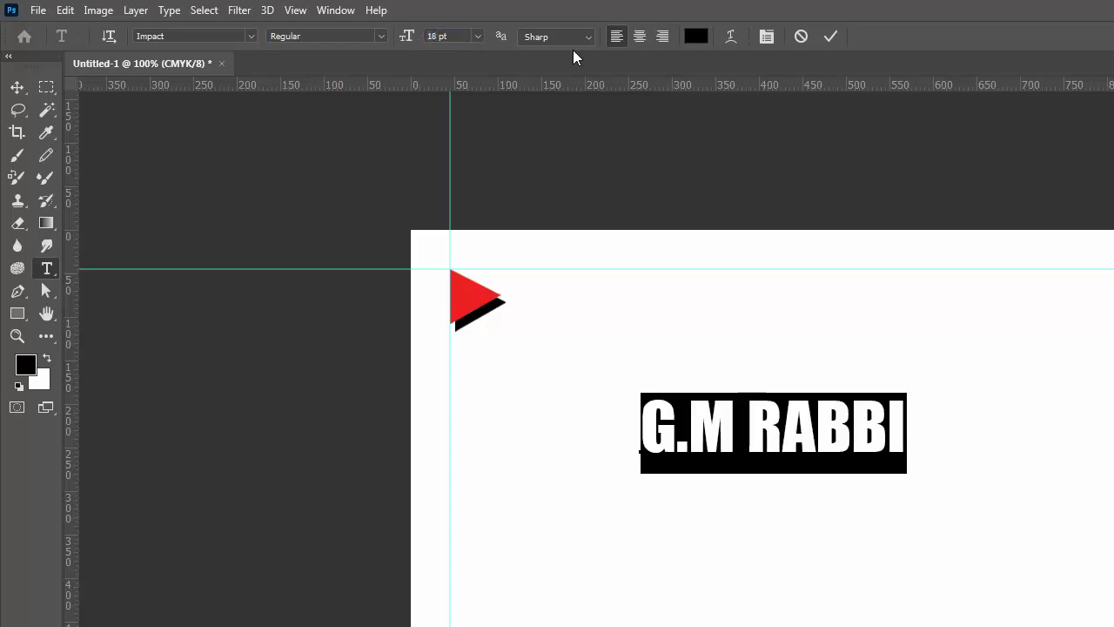
{"action": "left_click", "coordinate": [831, 35]}
{"action": "left_click", "coordinate": [18, 87]}
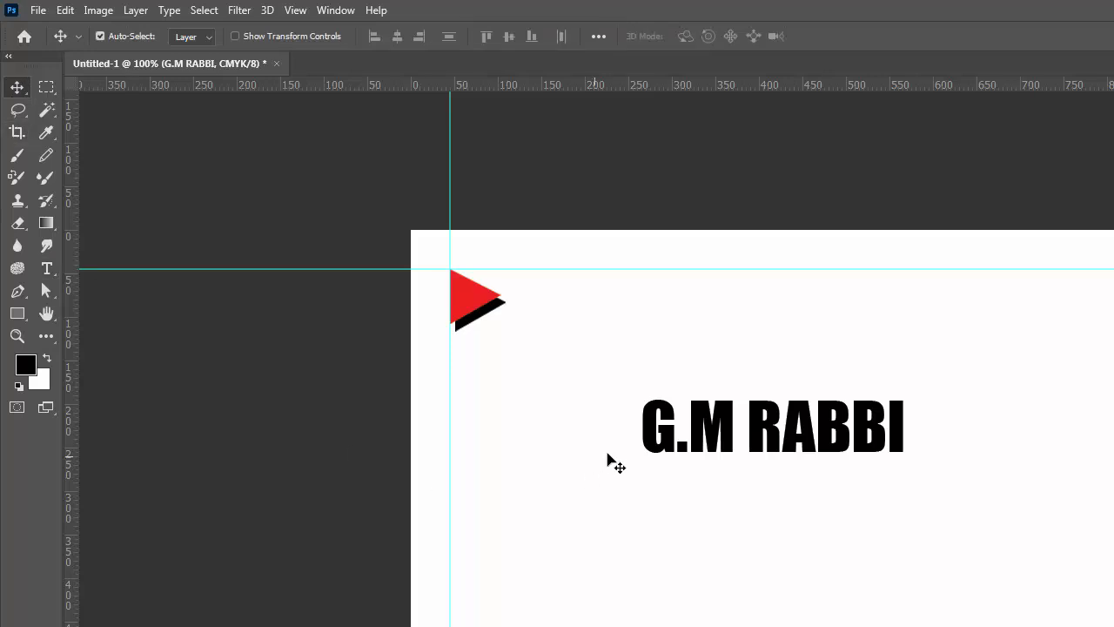
{"action": "left_click_drag", "start_coordinate": [672, 445], "coordinate": [546, 318]}
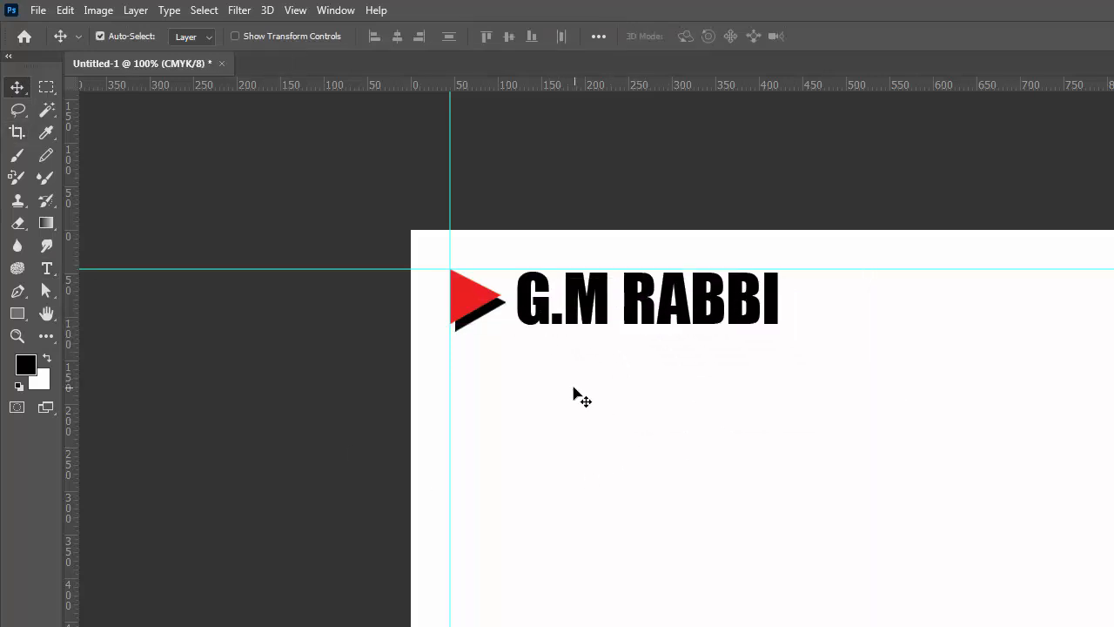
Recolour the word RABBI to light grey 9a9c9b, leaving G.M black
{"action": "left_click", "coordinate": [46, 269]}
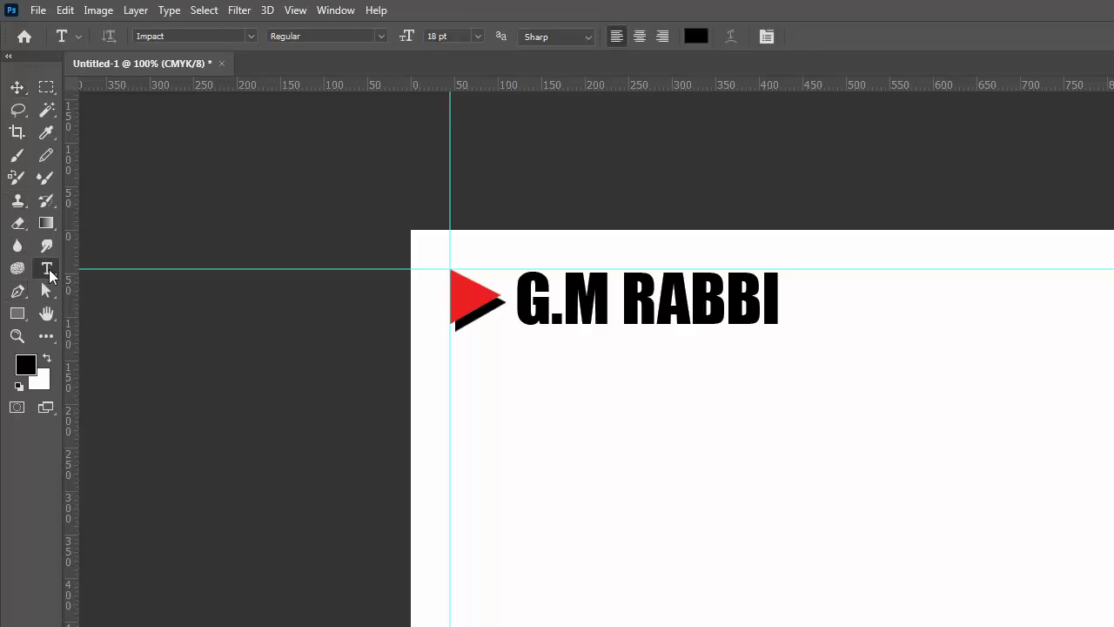
{"action": "left_click_drag", "start_coordinate": [624, 303], "coordinate": [789, 303]}
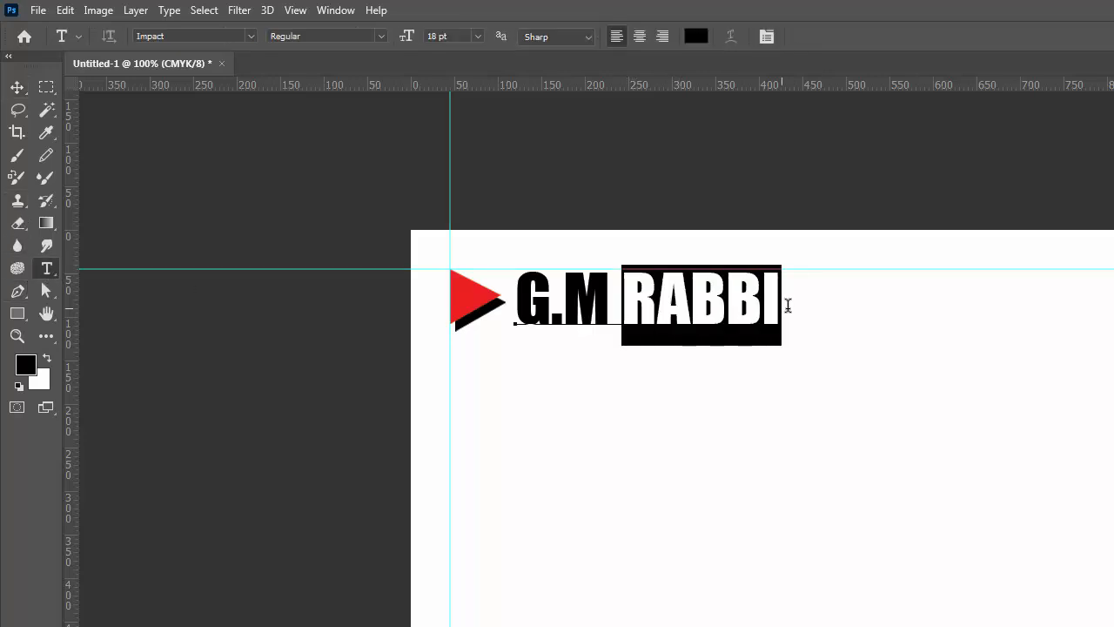
{"action": "left_click", "coordinate": [696, 36]}
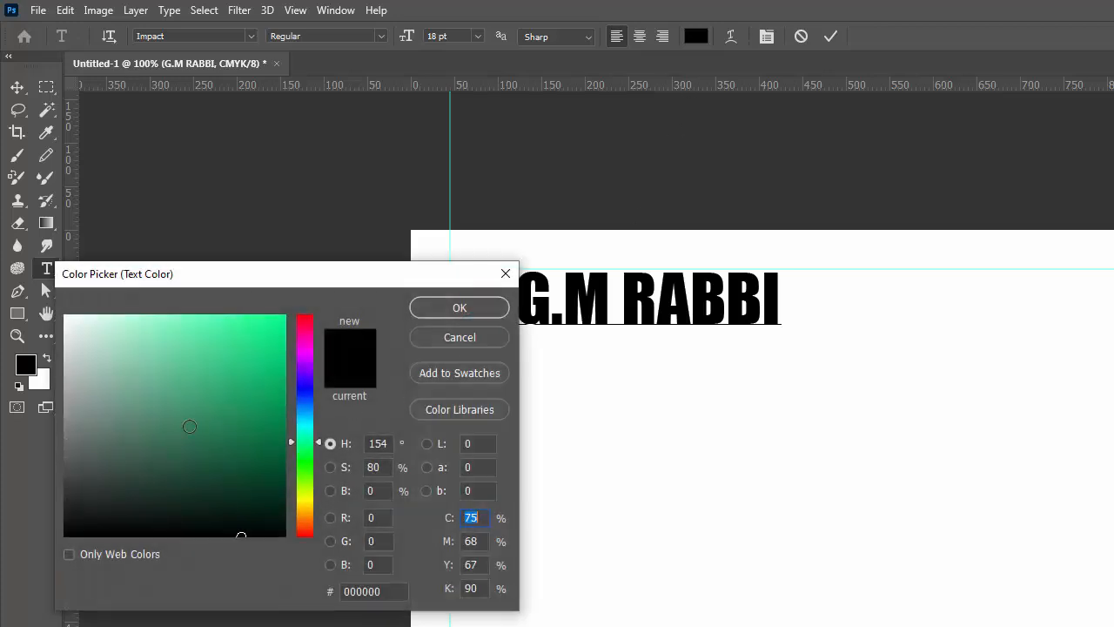
{"action": "left_click", "coordinate": [64, 413]}
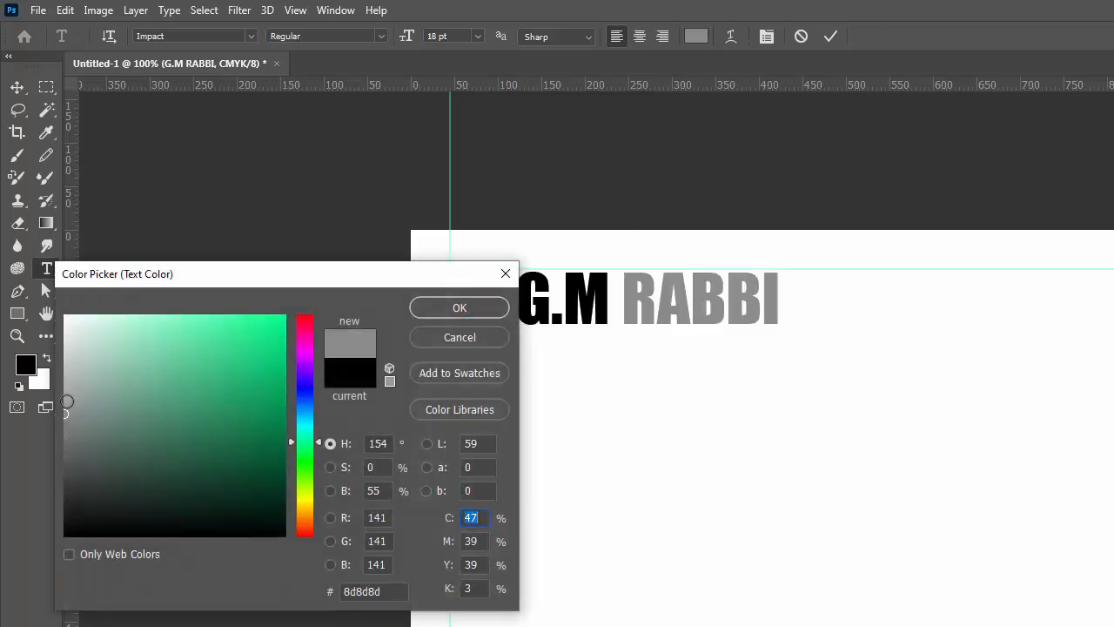
{"action": "left_click", "coordinate": [65, 399]}
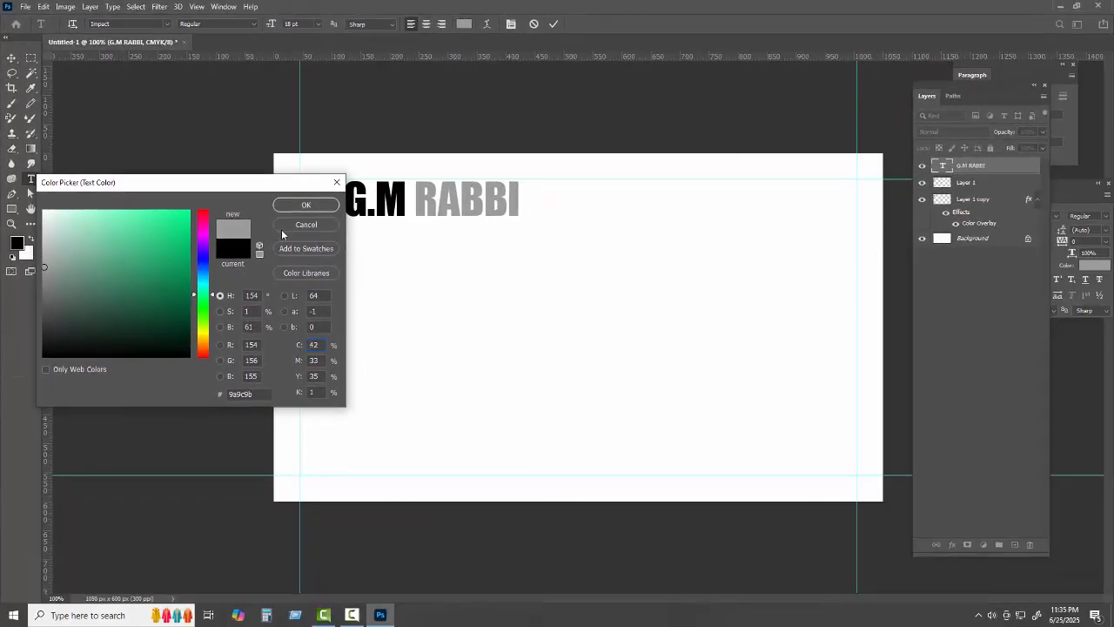
{"action": "left_click", "coordinate": [303, 204]}
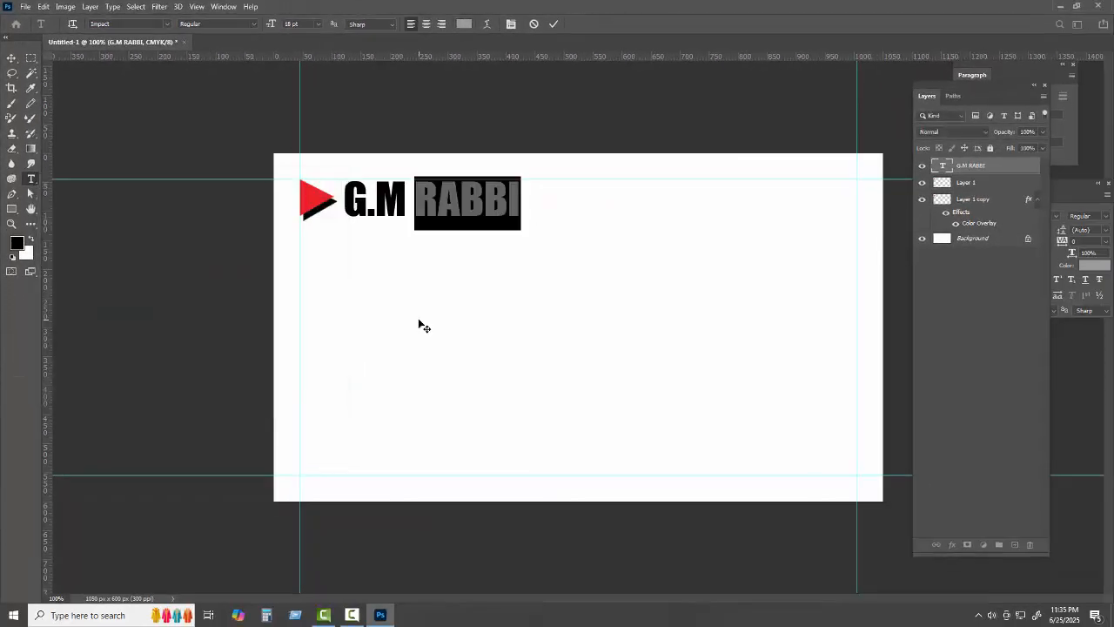
{"action": "left_click", "coordinate": [556, 24]}
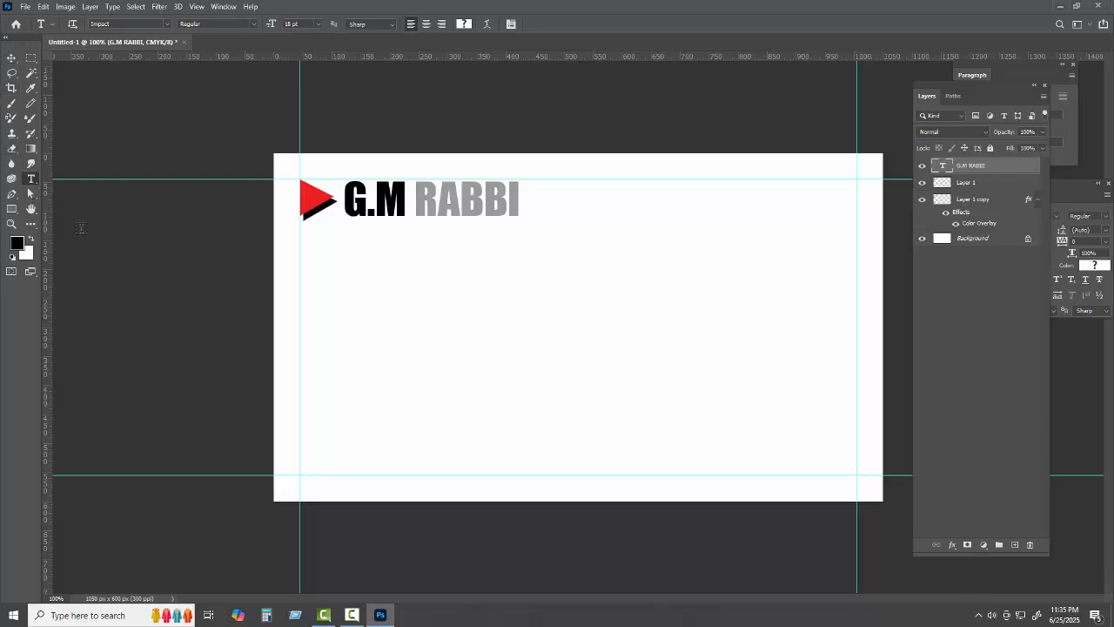
Start a new Arial text layer below the name and set its colour to black
{"action": "left_click", "coordinate": [551, 390]}
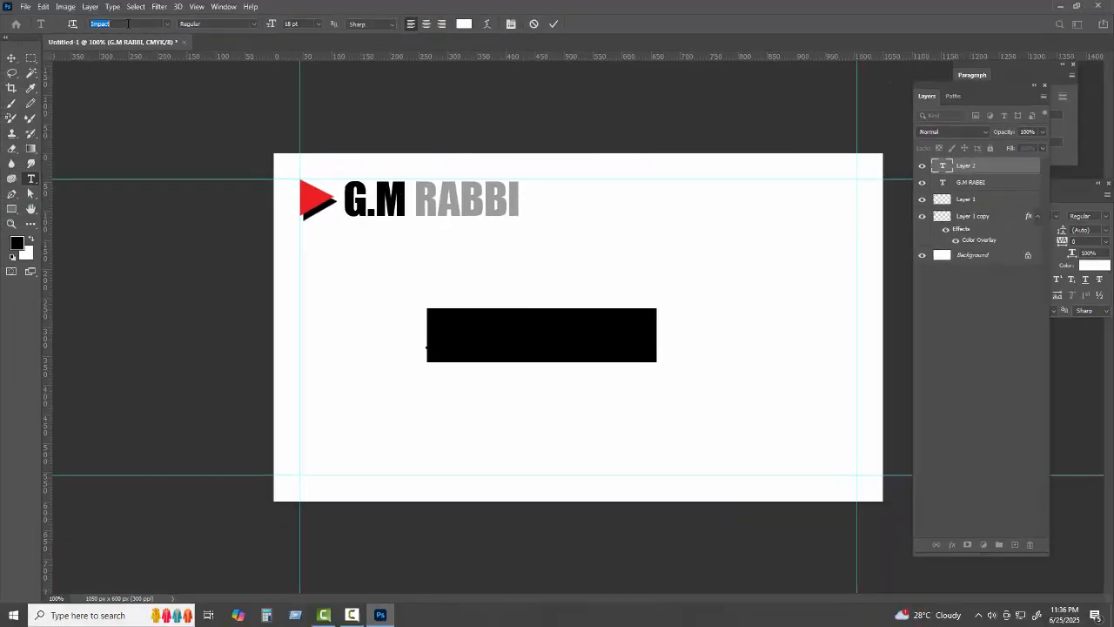
{"action": "type", "text": "a"}
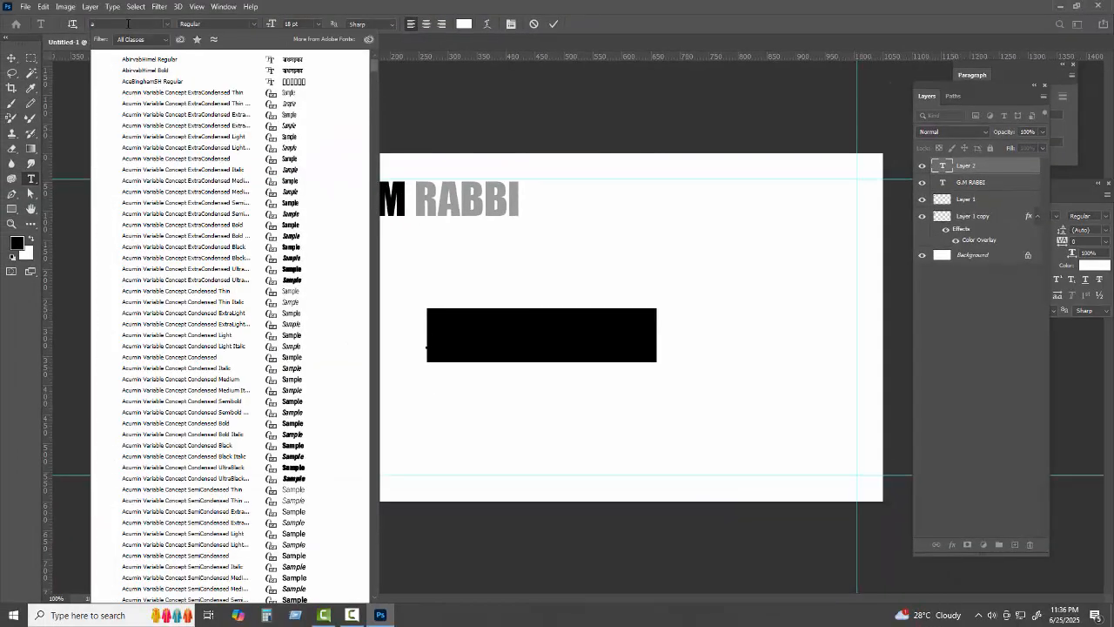
{"action": "type", "text": "rial"}
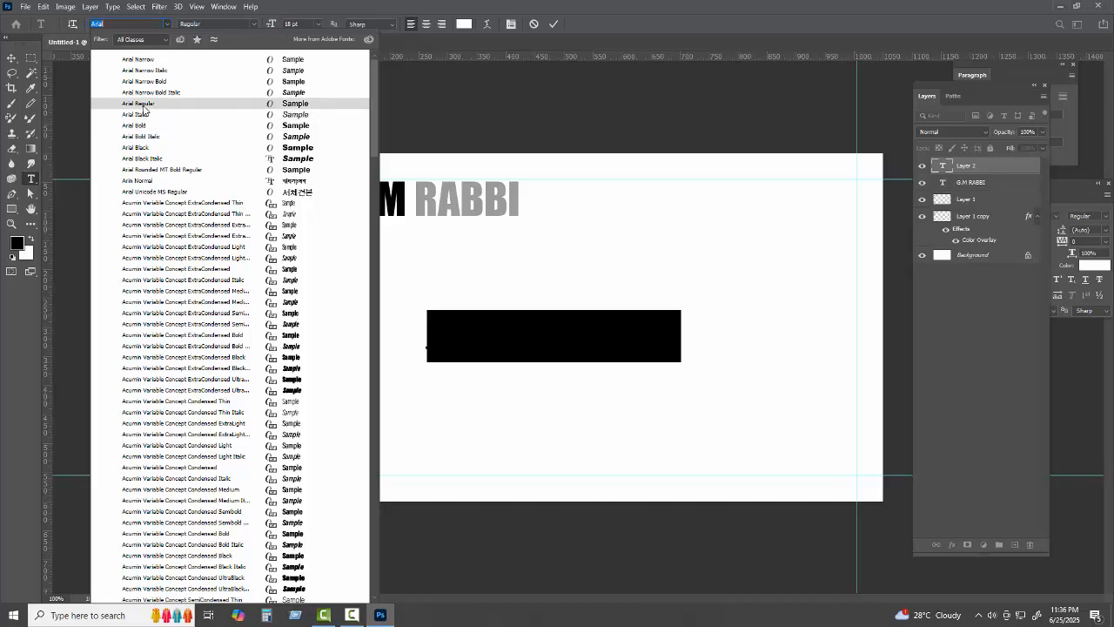
{"action": "left_click", "coordinate": [139, 103]}
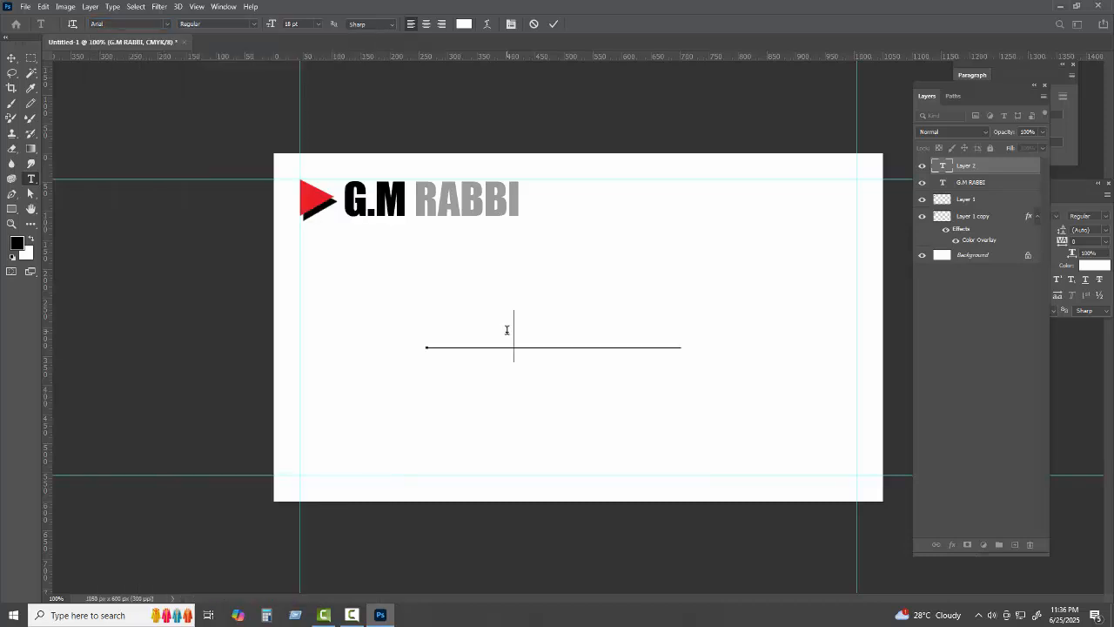
{"action": "key", "text": "ctrl+a"}
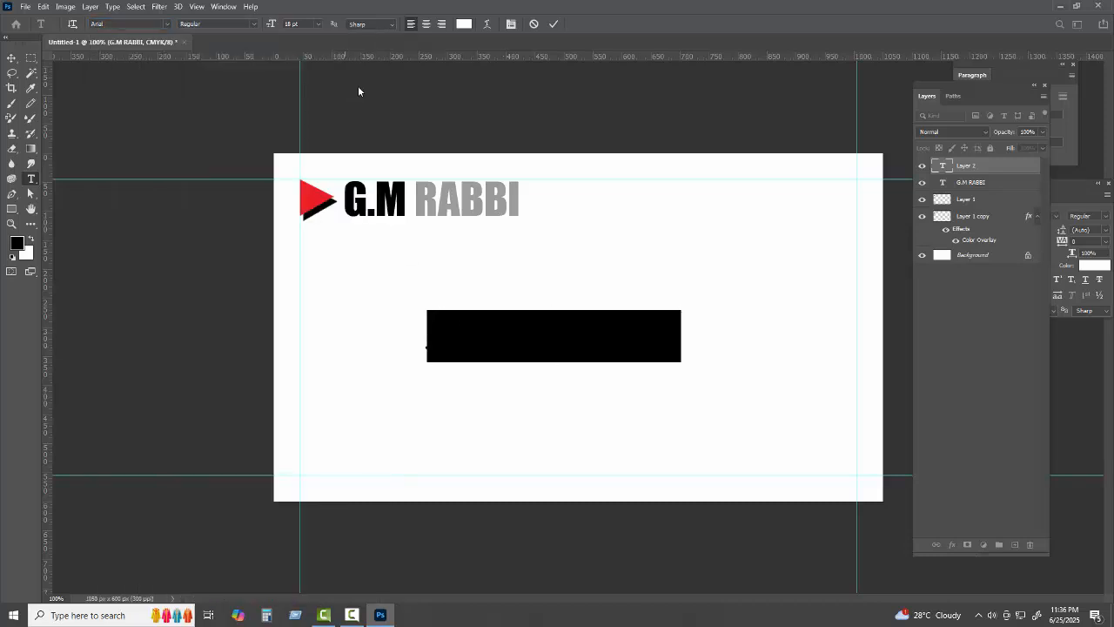
{"action": "left_click", "coordinate": [464, 23]}
{"action": "left_click", "coordinate": [44, 355]}
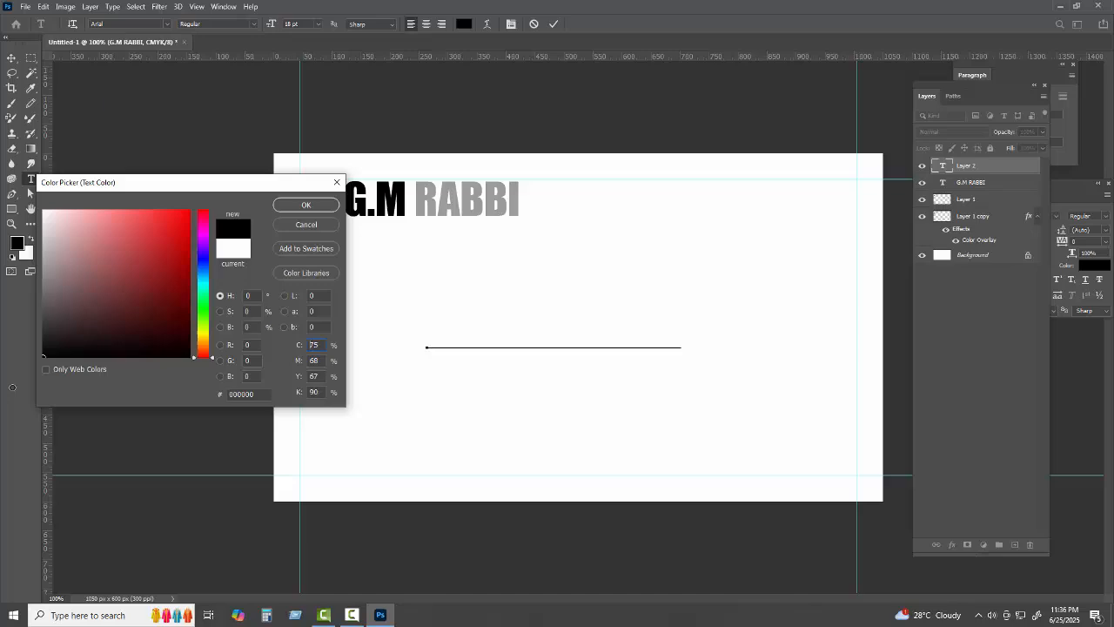
{"action": "left_click", "coordinate": [300, 205]}
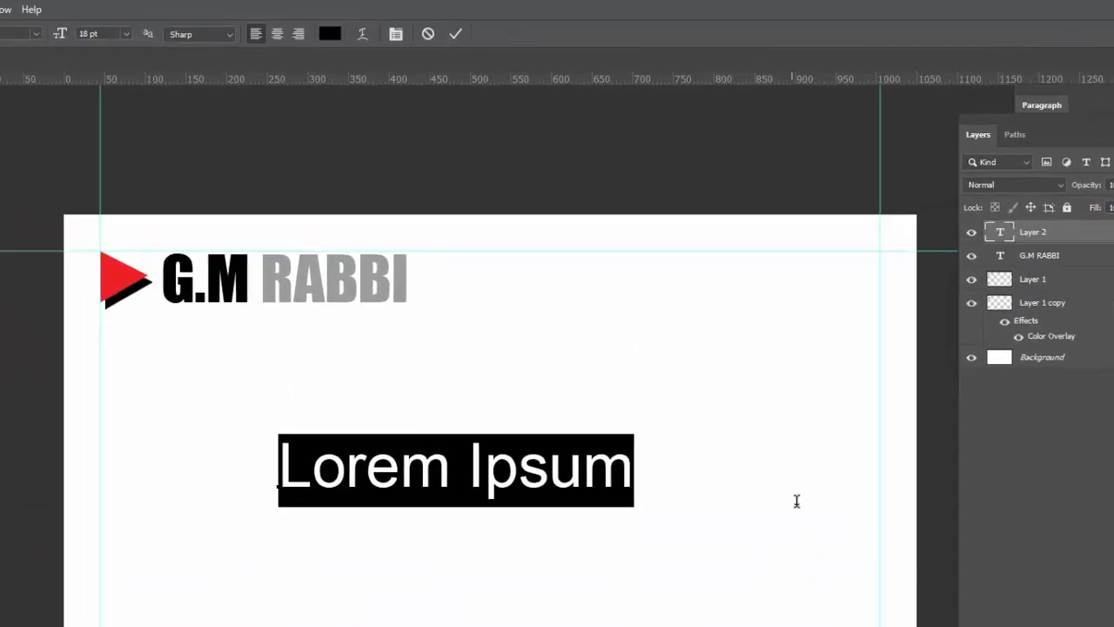
Type 'Graphic Designer' and set it to 7 pt
{"action": "type", "text": "G"}
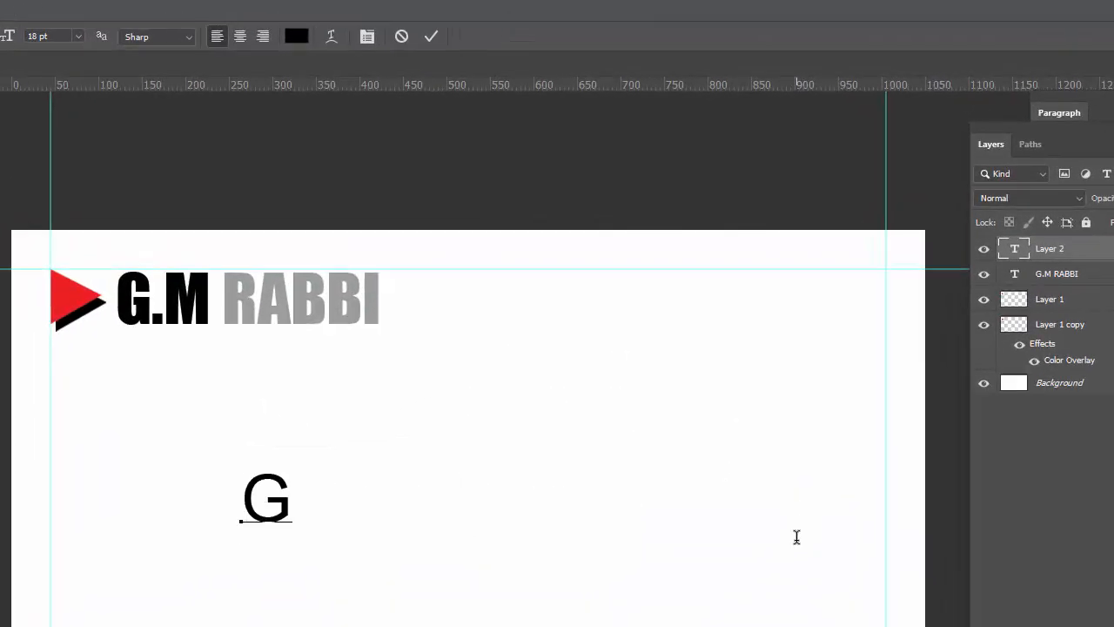
{"action": "type", "text": "raphi"}
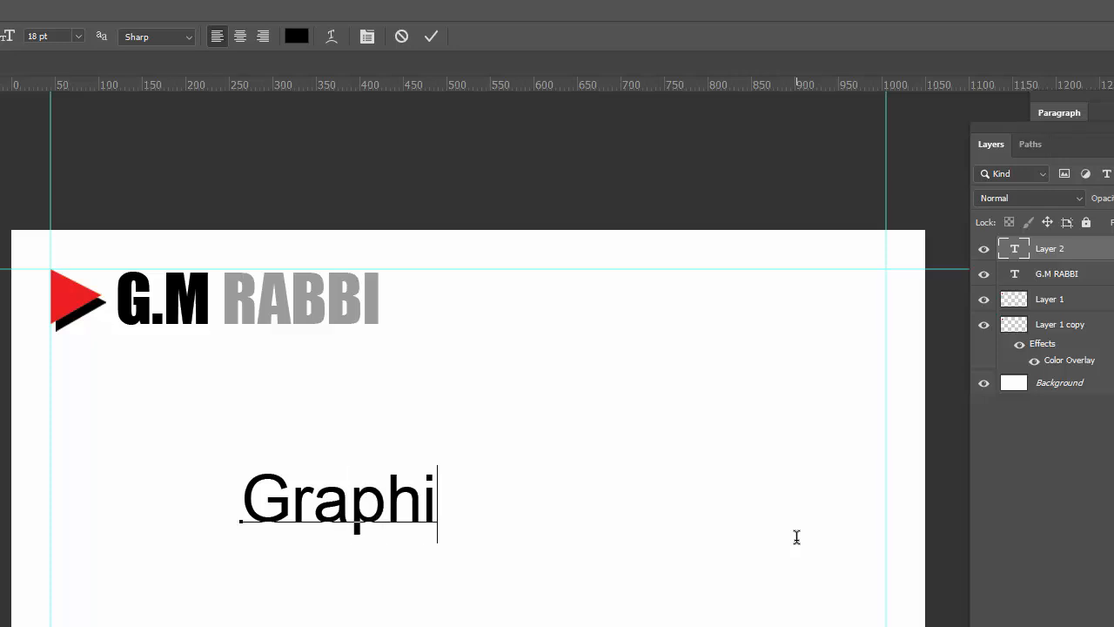
{"action": "type", "text": "c De"}
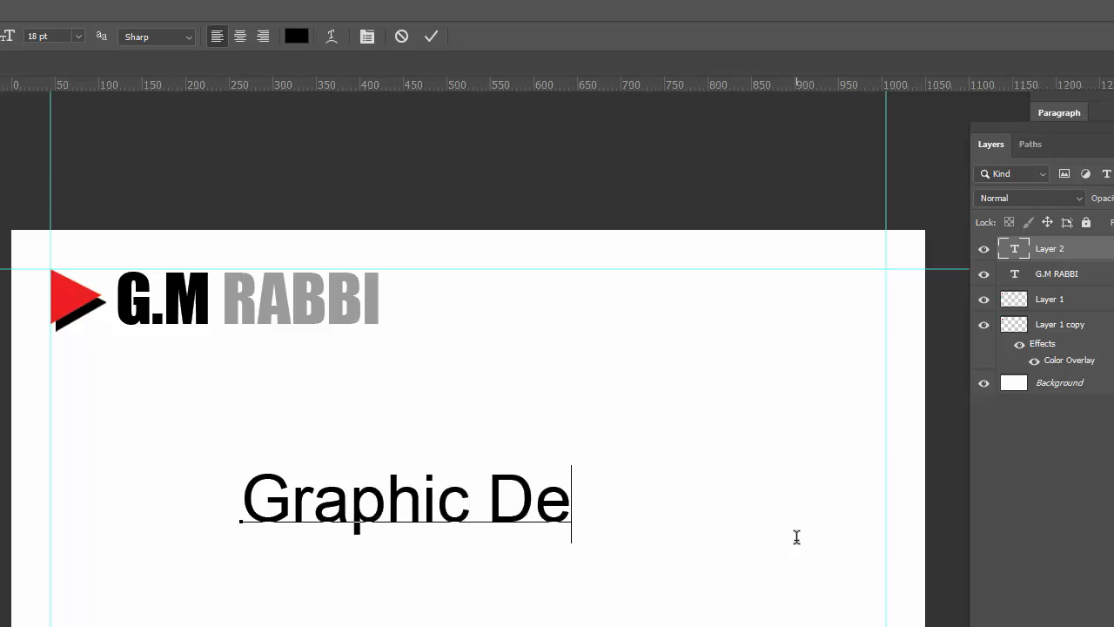
{"action": "type", "text": "signer"}
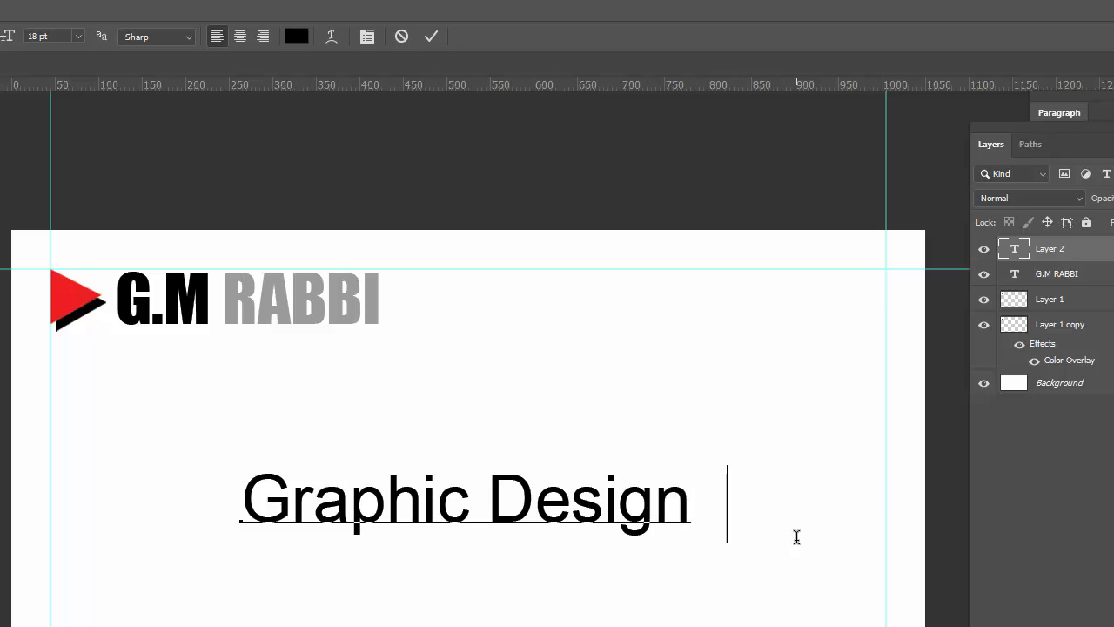
{"action": "double_click", "coordinate": [254, 496]}
{"action": "left_click_drag", "start_coordinate": [664, 494], "coordinate": [755, 500]}
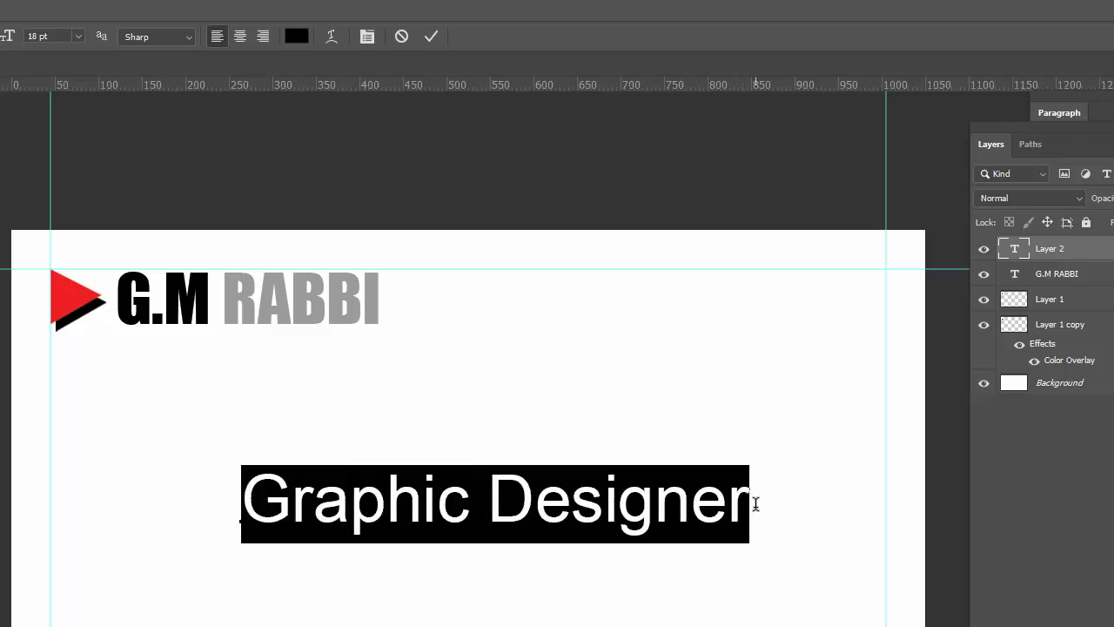
{"action": "left_click", "coordinate": [58, 37]}
{"action": "type", "text": "7"}
{"action": "left_click", "coordinate": [431, 38]}
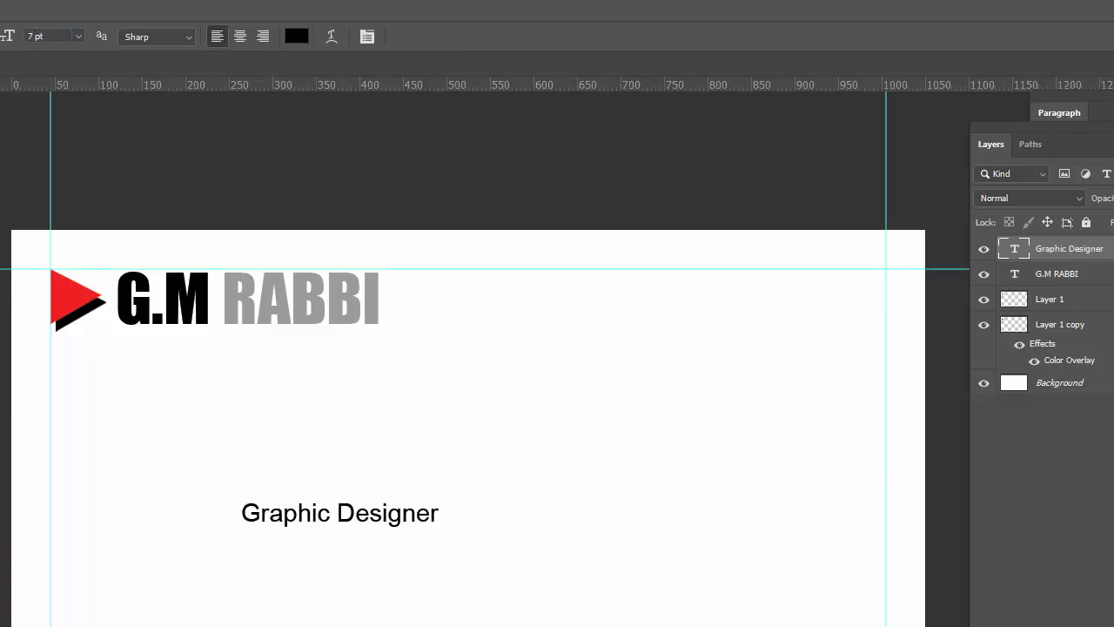
{"action": "key", "text": "v"}
{"action": "left_click_drag", "start_coordinate": [294, 495], "coordinate": [194, 363]}
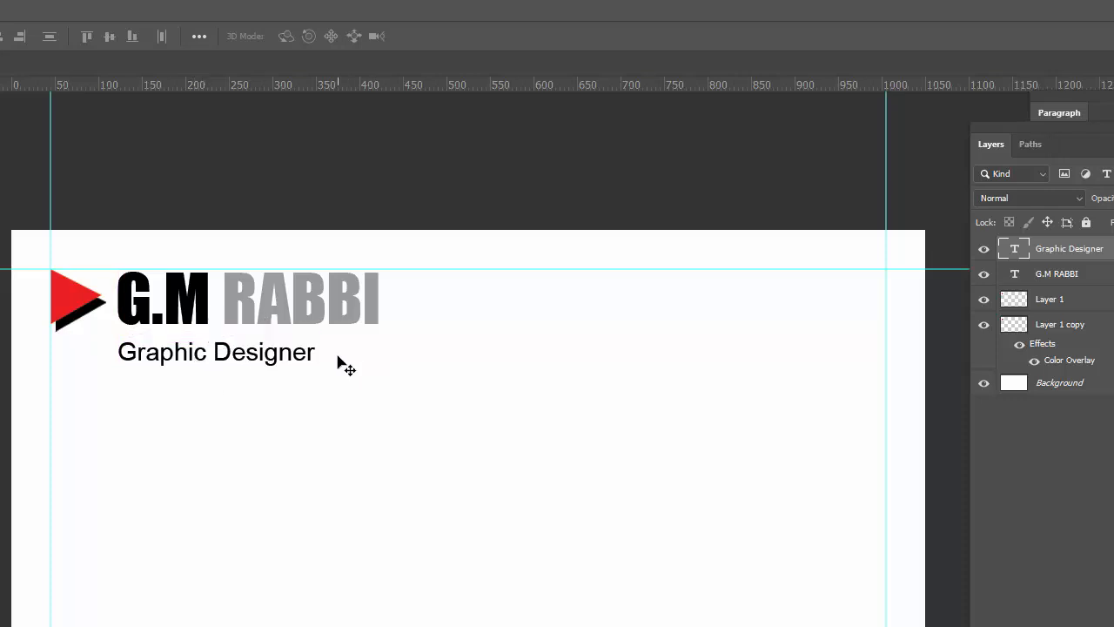
{"action": "key", "text": "ctrl+t"}
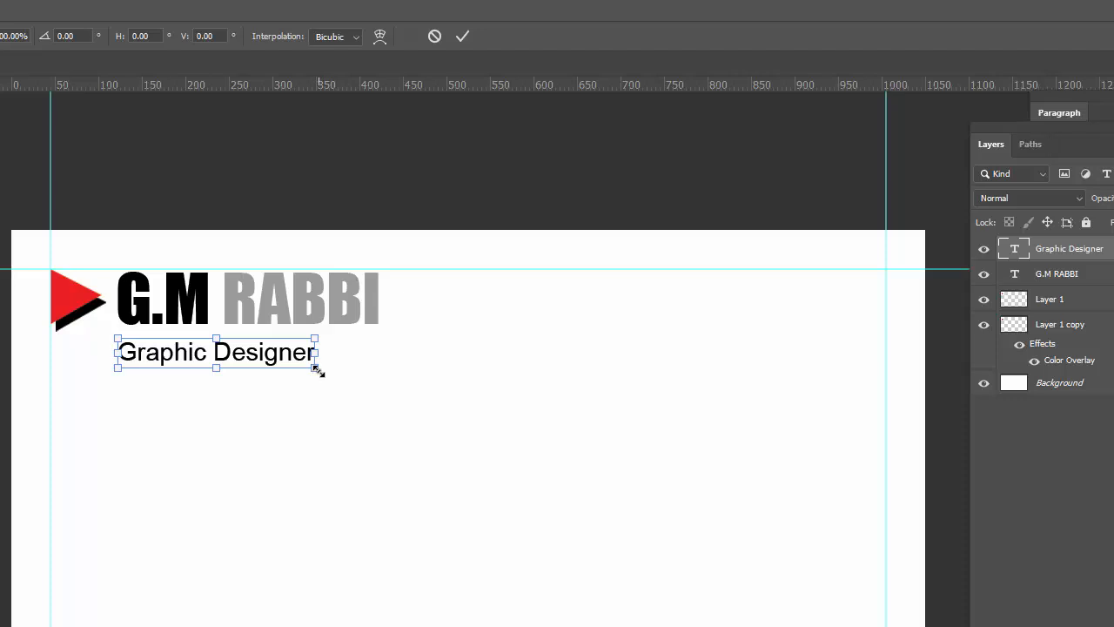
{"action": "left_click_drag", "start_coordinate": [319, 357], "coordinate": [379, 357]}
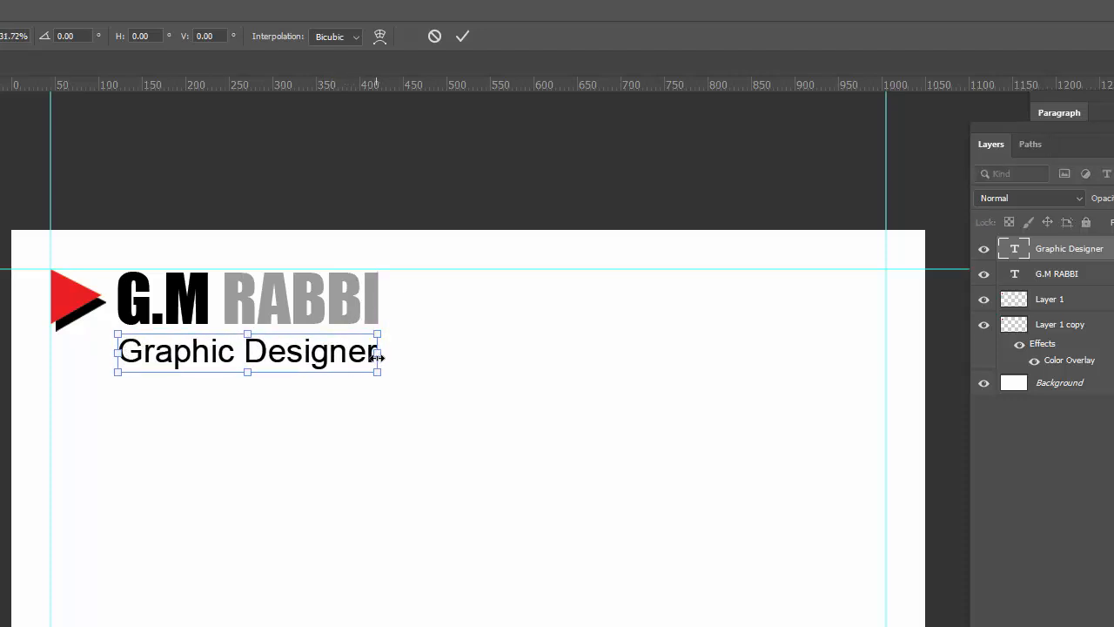
{"action": "left_click", "coordinate": [462, 39]}
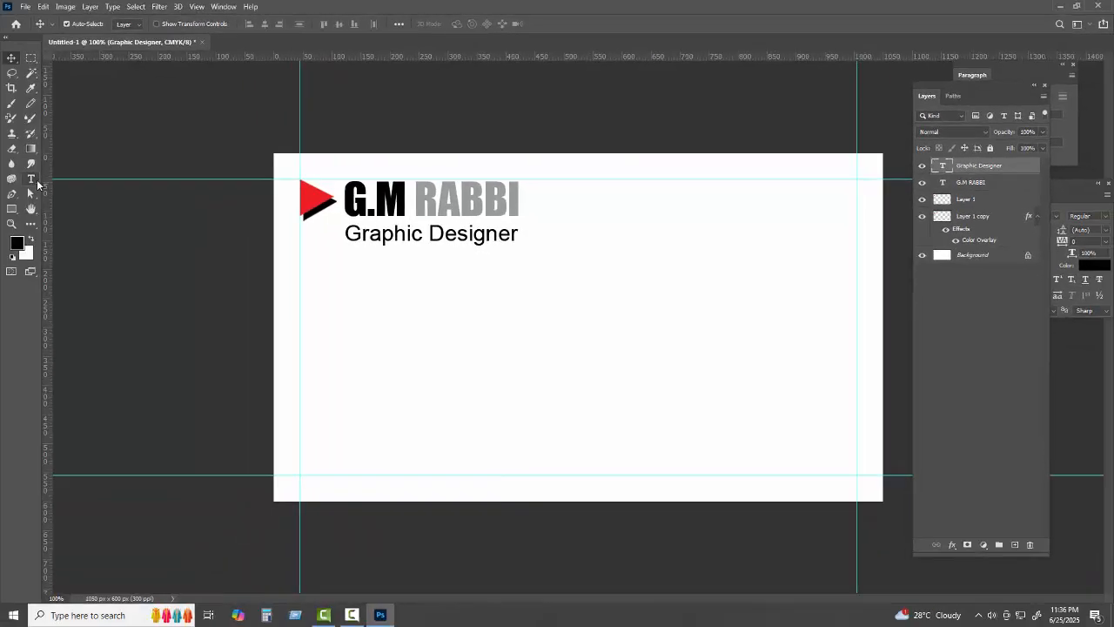
{"action": "key", "text": "t"}
{"action": "left_click", "coordinate": [417, 240]}
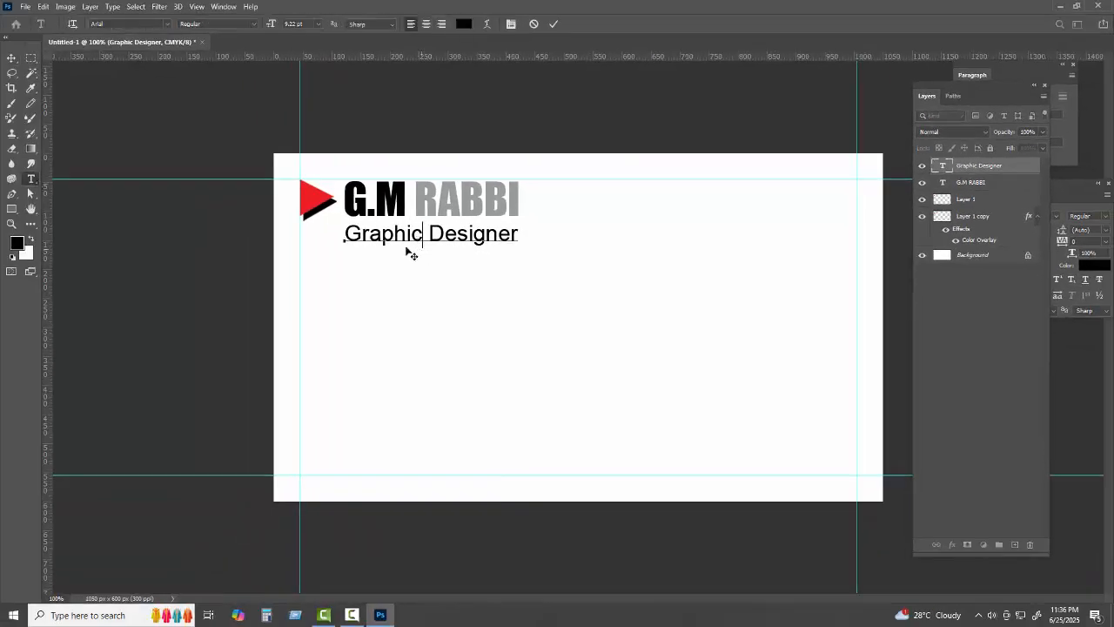
{"action": "left_click", "coordinate": [11, 57]}
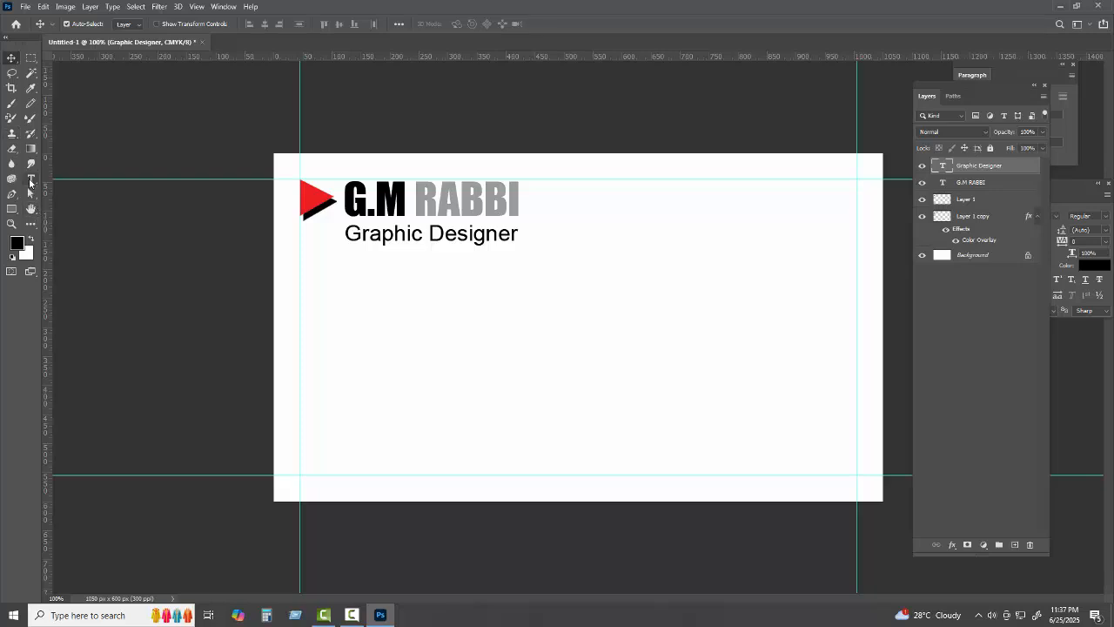
Add Layer 2 and start a curved pen path from the card's top right to the bottom
{"action": "left_click", "coordinate": [1016, 544]}
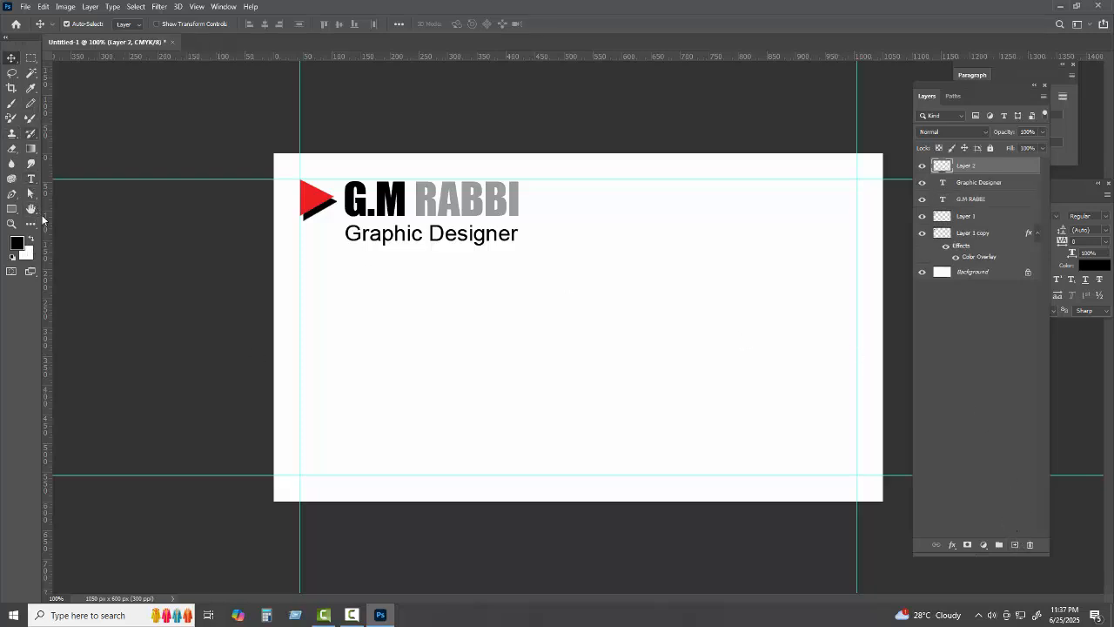
{"action": "left_click", "coordinate": [12, 193]}
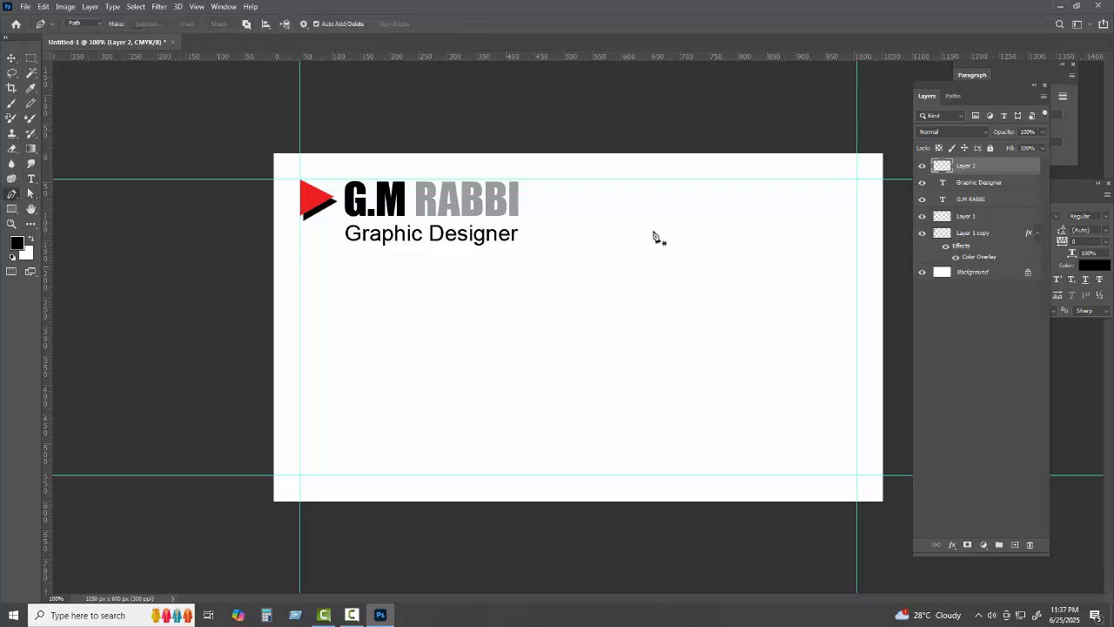
{"action": "left_click", "coordinate": [683, 139]}
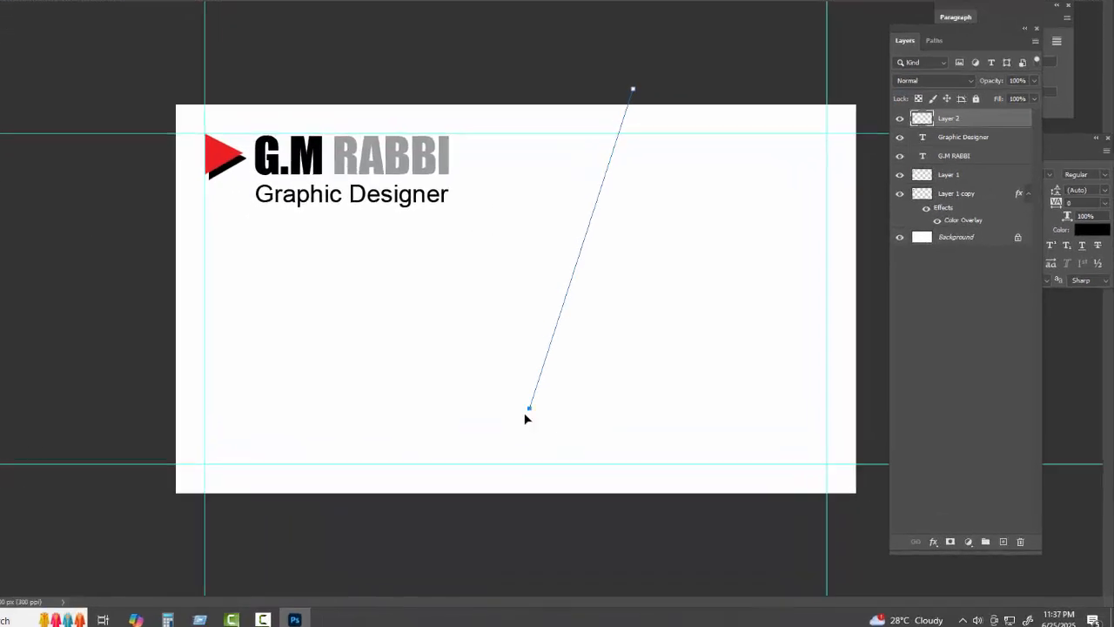
{"action": "left_click_drag", "start_coordinate": [591, 426], "coordinate": [491, 516]}
{"action": "key", "text": "ctrl+z"}
{"action": "left_click_drag", "start_coordinate": [323, 371], "coordinate": [153, 498]}
{"action": "left_click", "coordinate": [326, 371], "text": "alt"}
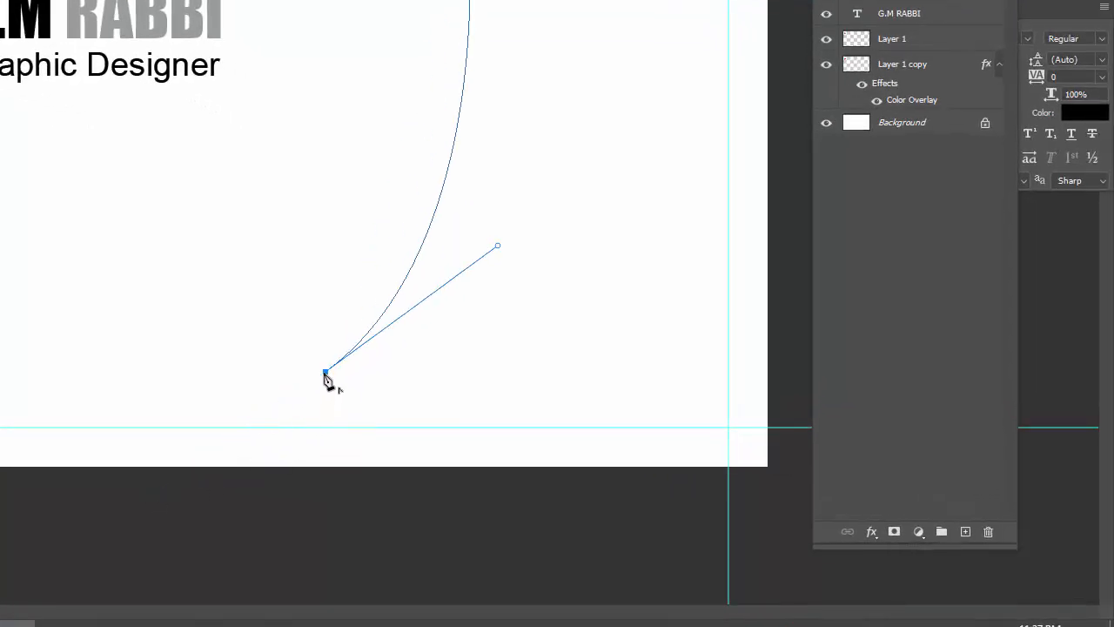
{"action": "left_click", "coordinate": [457, 427]}
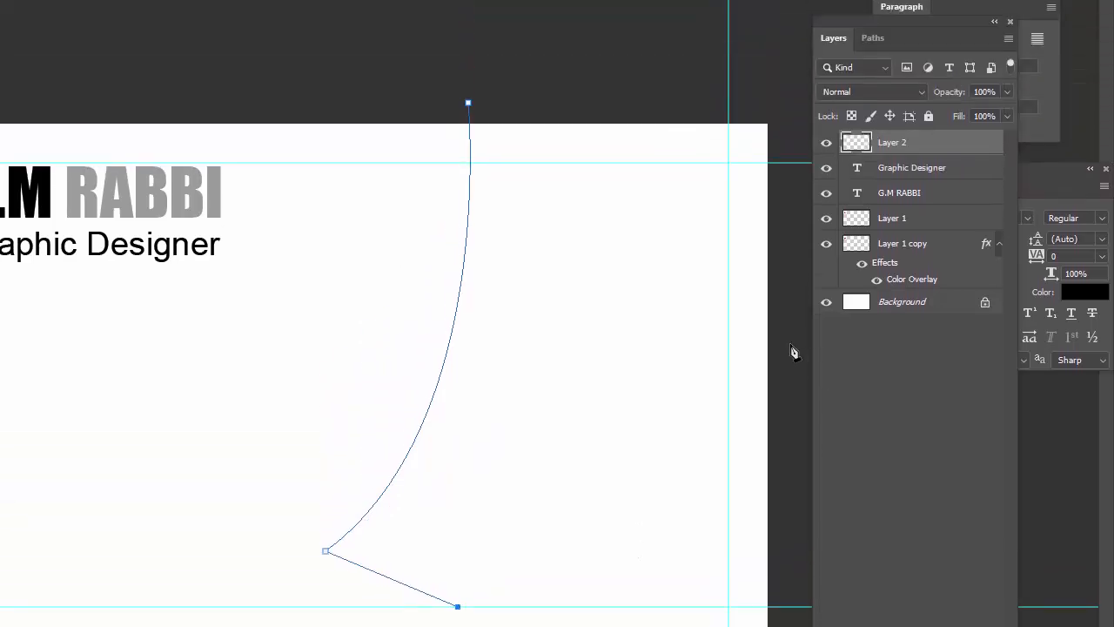
Curve the path out past the right edge, close it, and convert it to a selection
{"action": "left_click_drag", "start_coordinate": [789, 164], "coordinate": [820, 0]}
{"action": "left_click_drag", "start_coordinate": [824, 197], "coordinate": [858, 138]}
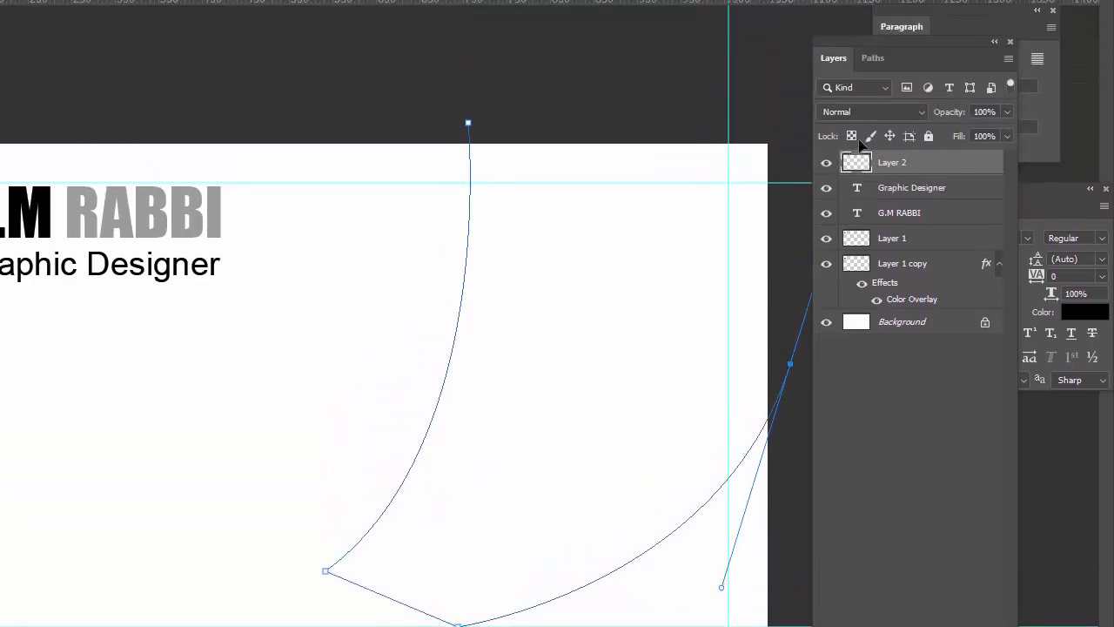
{"action": "key", "text": "ctrl+z"}
{"action": "left_click_drag", "start_coordinate": [778, 298], "coordinate": [811, 54]}
{"action": "left_click", "coordinate": [792, 82]}
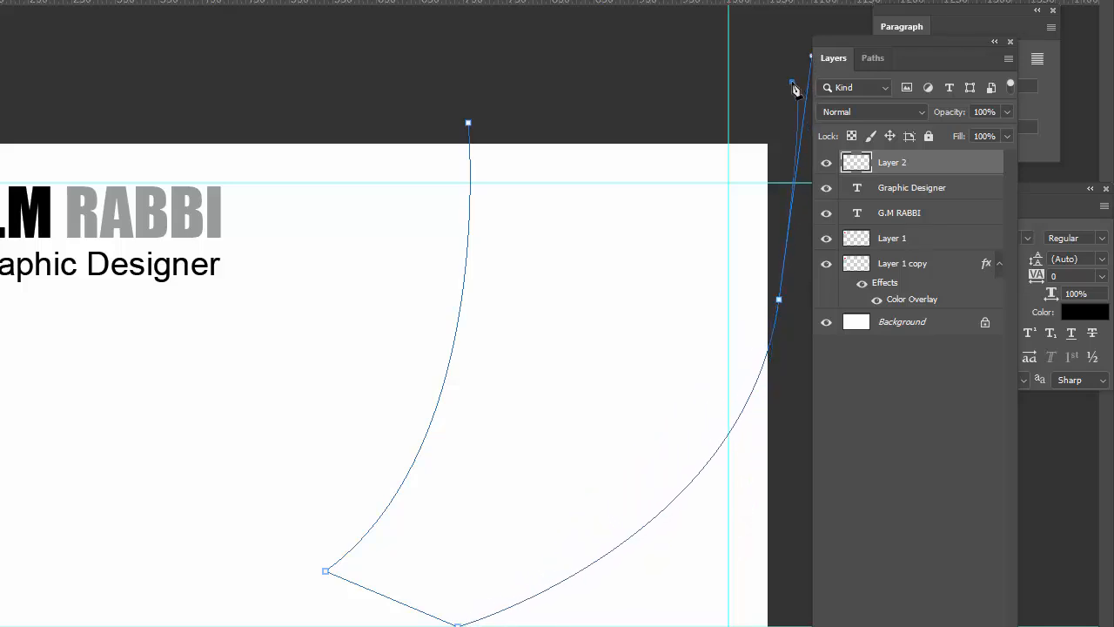
{"action": "left_click_drag", "start_coordinate": [728, 54], "coordinate": [555, 59]}
{"action": "left_click", "coordinate": [468, 124]}
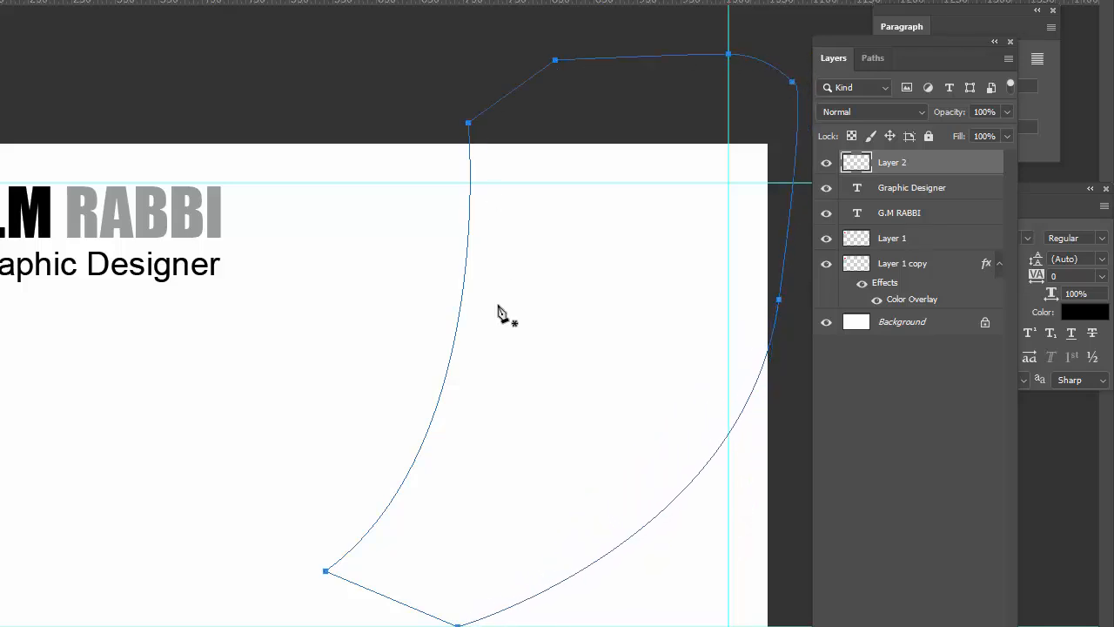
{"action": "key", "text": "ctrl+Return"}
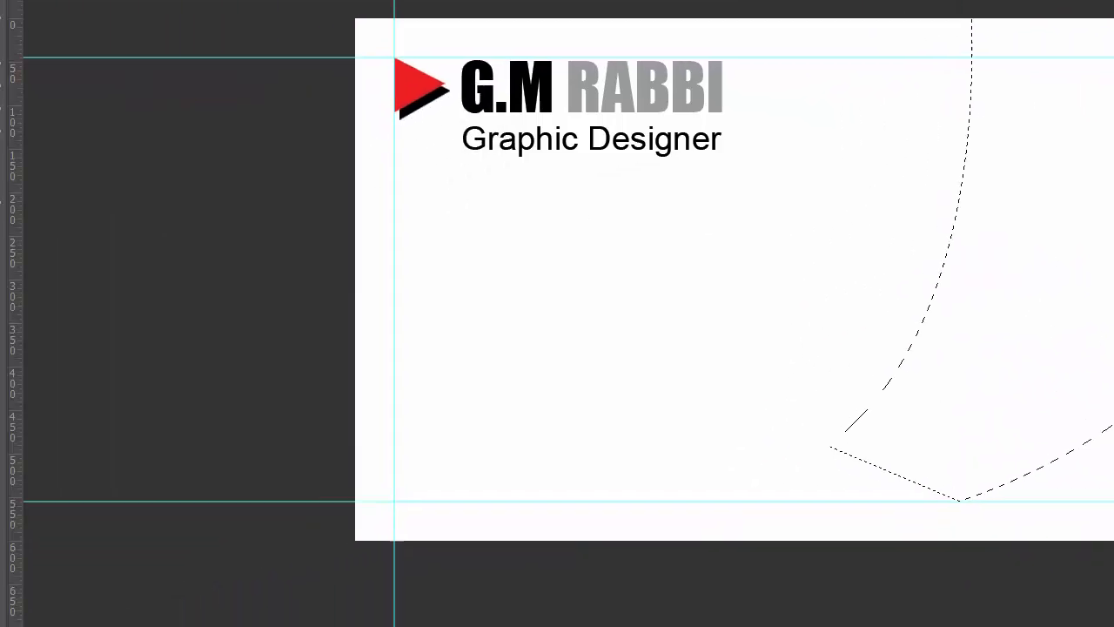
Set the foreground colour to dark red b00606
{"action": "left_click", "coordinate": [0, 226]}
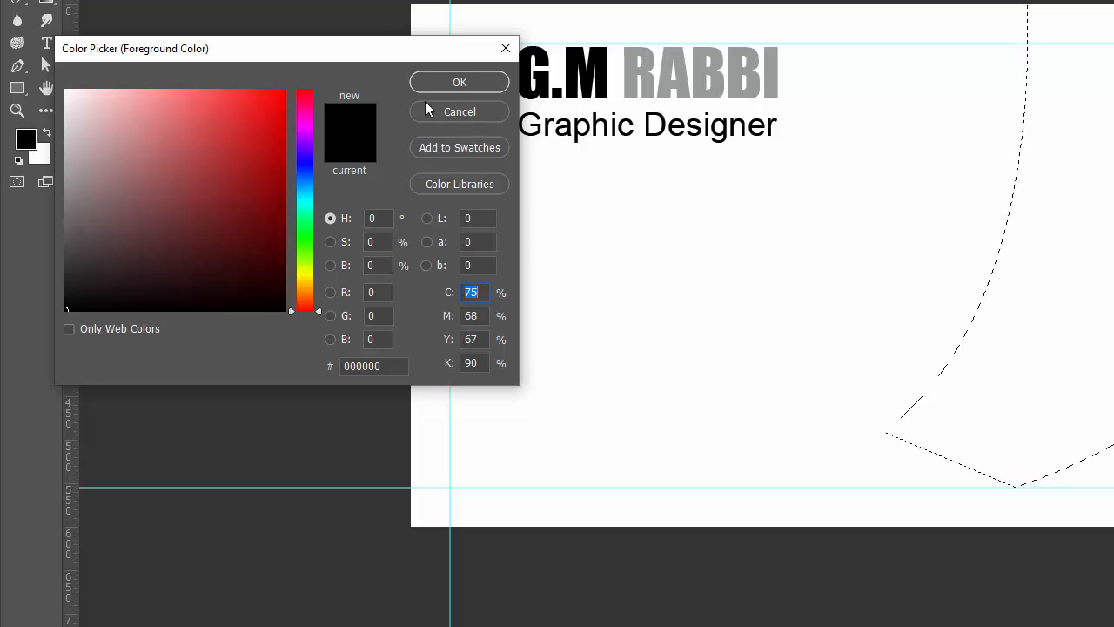
{"action": "left_click", "coordinate": [275, 131]}
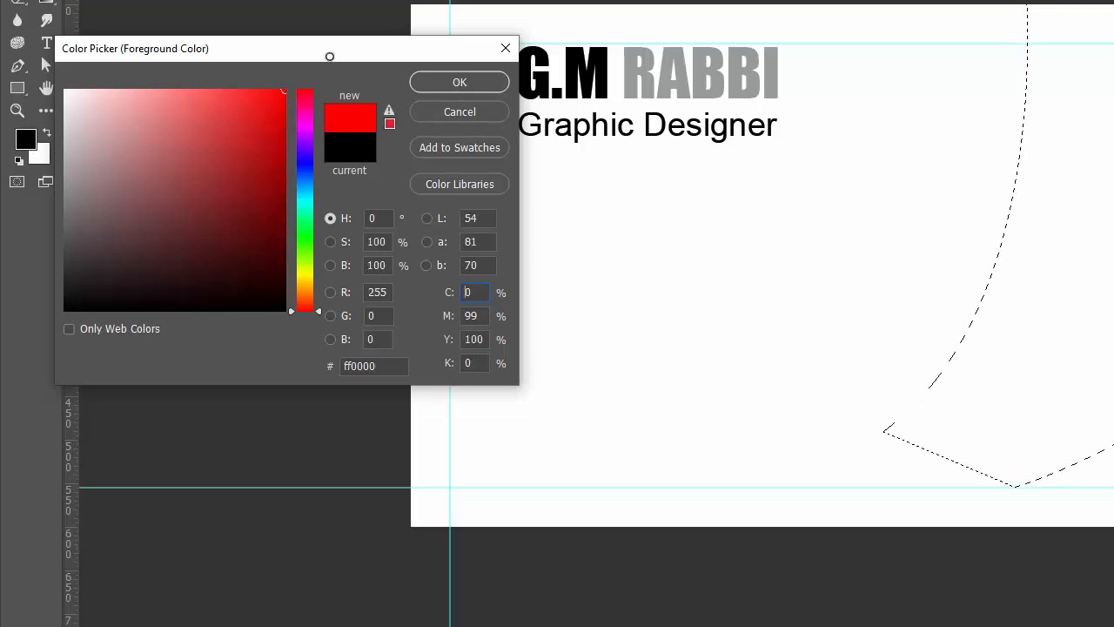
{"action": "left_click", "coordinate": [277, 171]}
{"action": "left_click", "coordinate": [279, 158]}
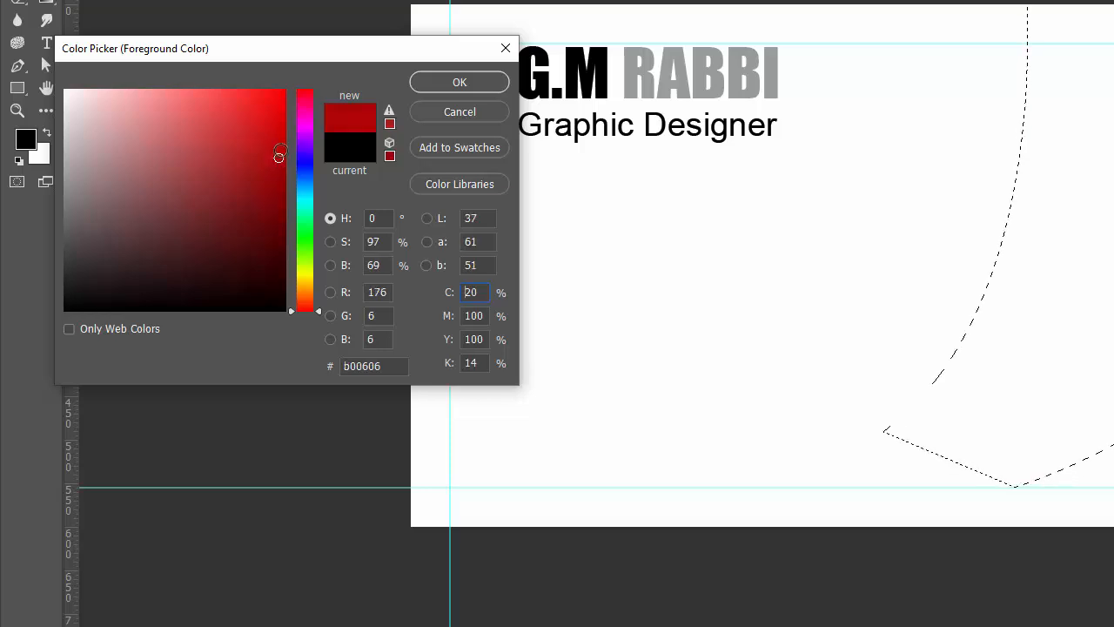
{"action": "left_click", "coordinate": [486, 82]}
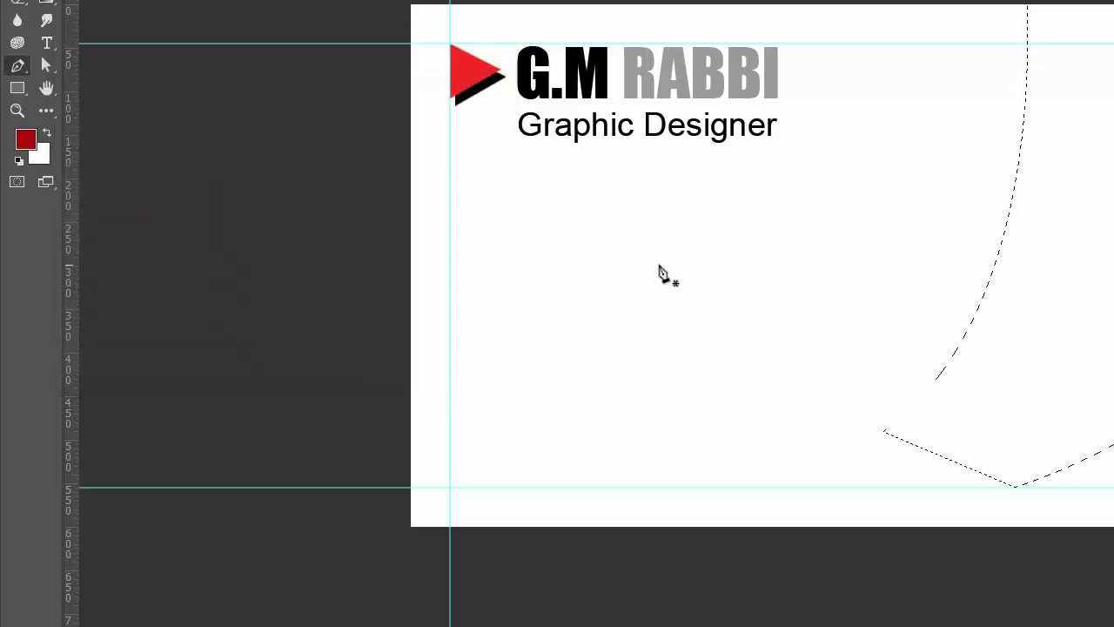
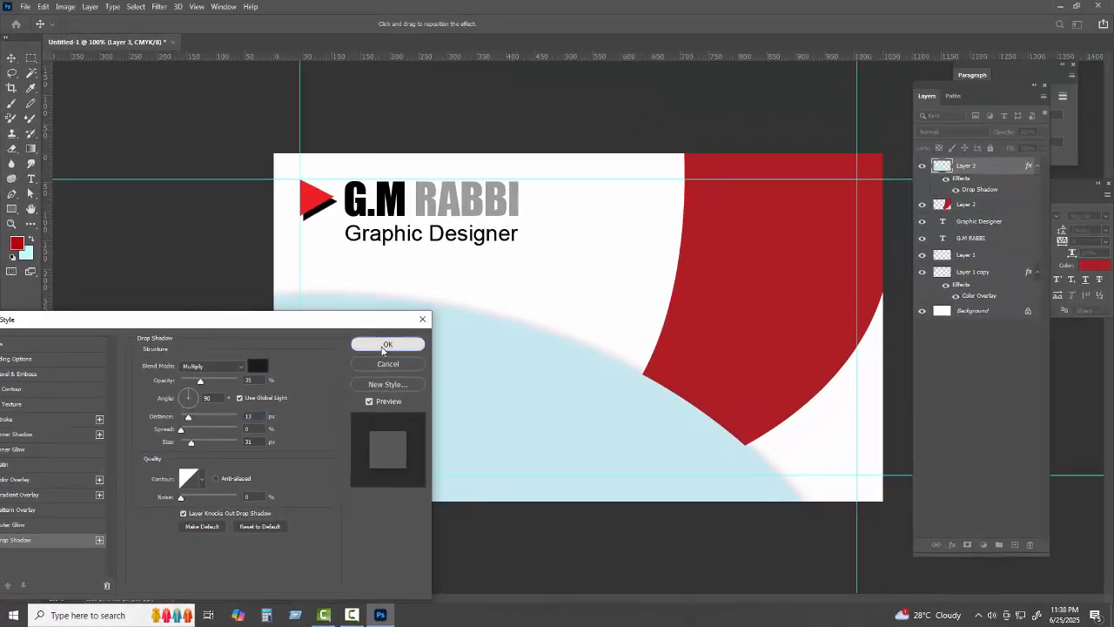
Apply a Multiply drop shadow (35% opacity, 13 px distance, 31 px size) to the light-blue curve
{"action": "left_click", "coordinate": [569, 212]}
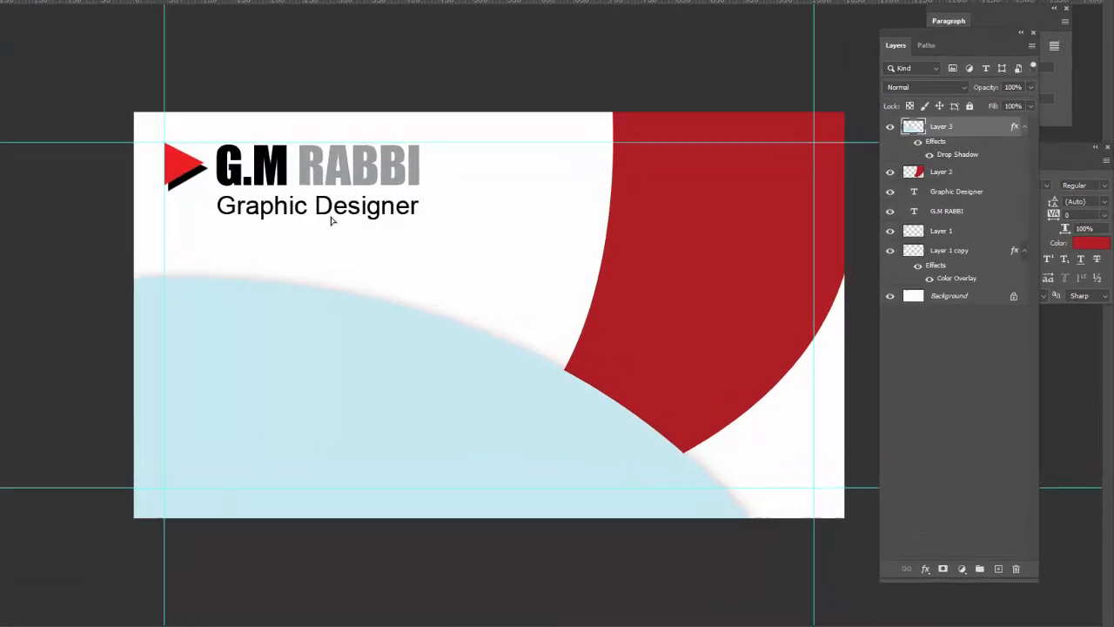
Duplicate the Graphic Designer text onto the light-blue shape, bring it to the top, and select its wording
{"action": "left_click_drag", "start_coordinate": [444, 244], "coordinate": [443, 321]}
{"action": "left_click_drag", "start_coordinate": [109, 282], "coordinate": [108, 266]}
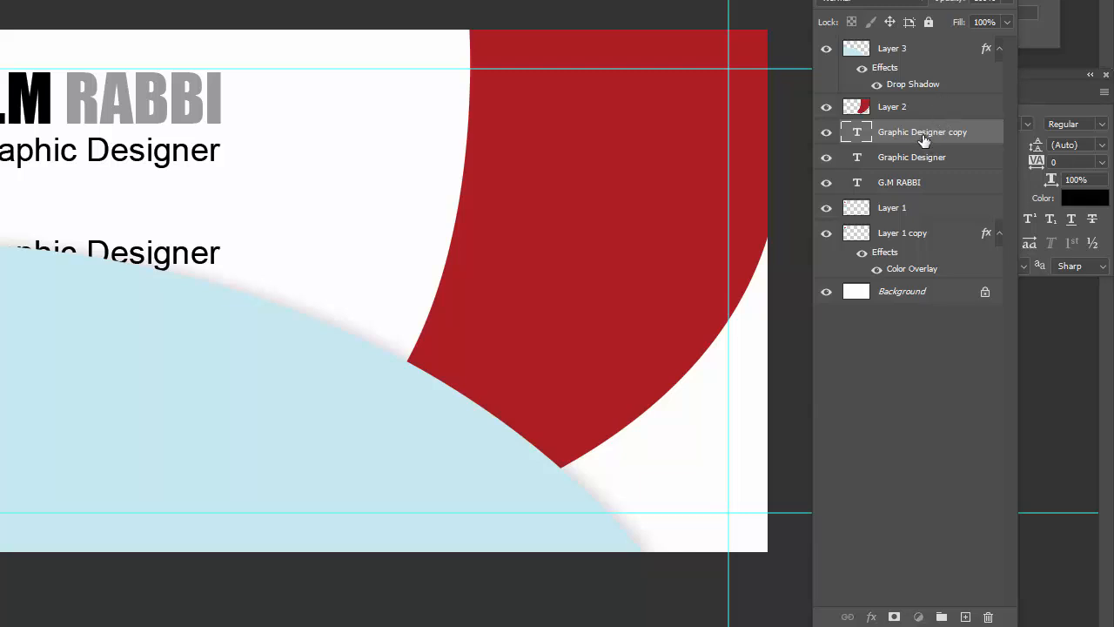
{"action": "key", "text": "ctrl+shift+bracketright"}
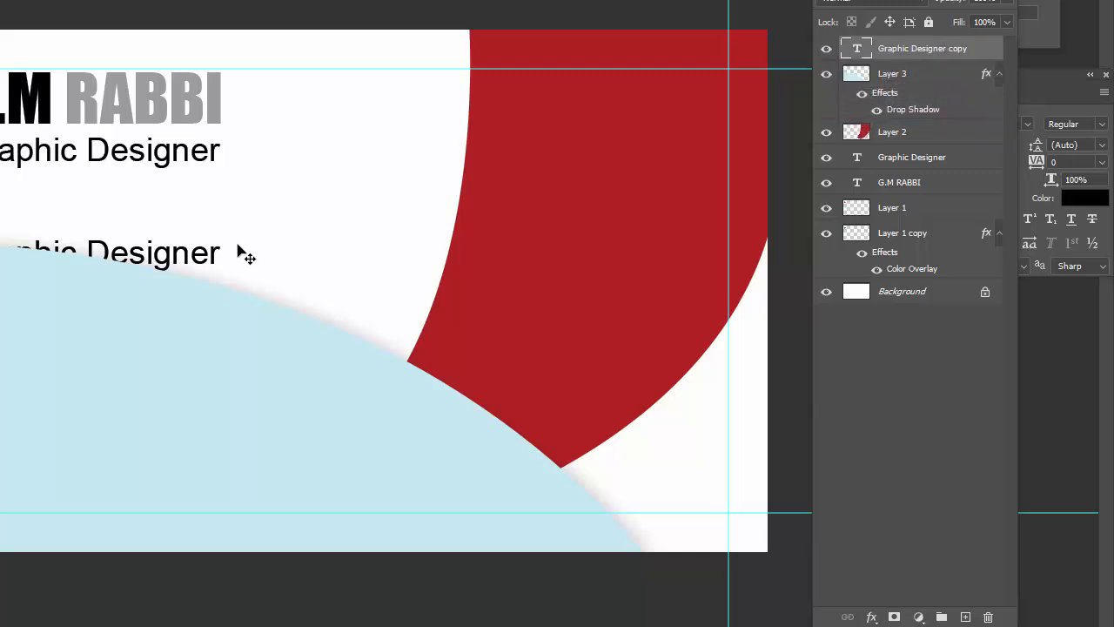
{"action": "left_click_drag", "start_coordinate": [204, 279], "coordinate": [205, 380]}
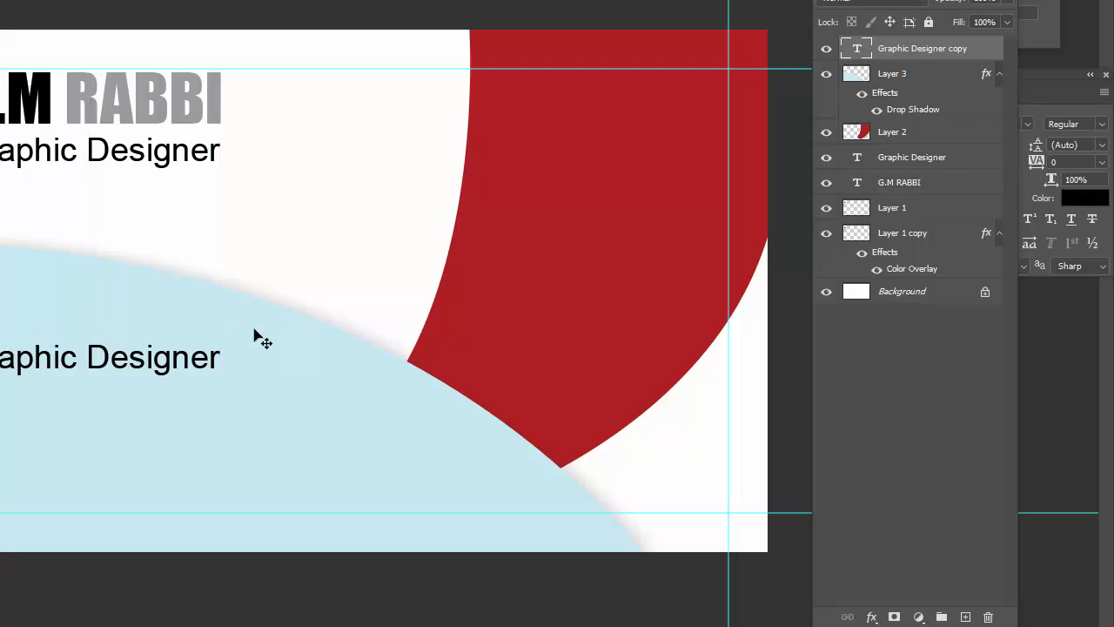
{"action": "double_click", "coordinate": [59, 370]}
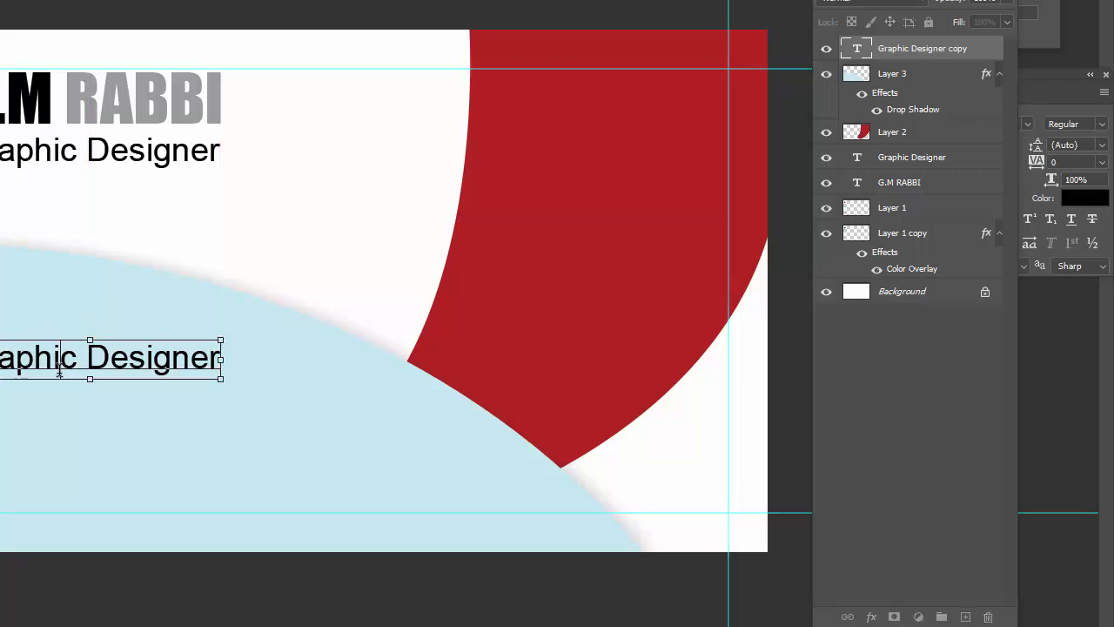
{"action": "key", "text": "ctrl+a"}
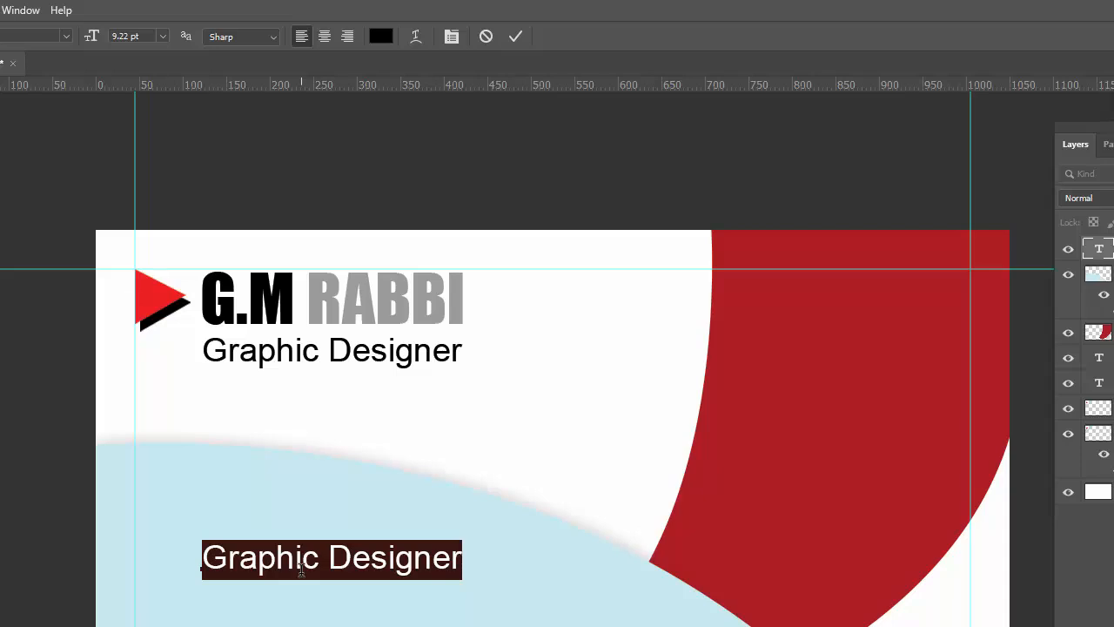
Replace the copied text with the phone number and shift it left over the light-blue area
{"action": "key", "text": "BackSpace"}
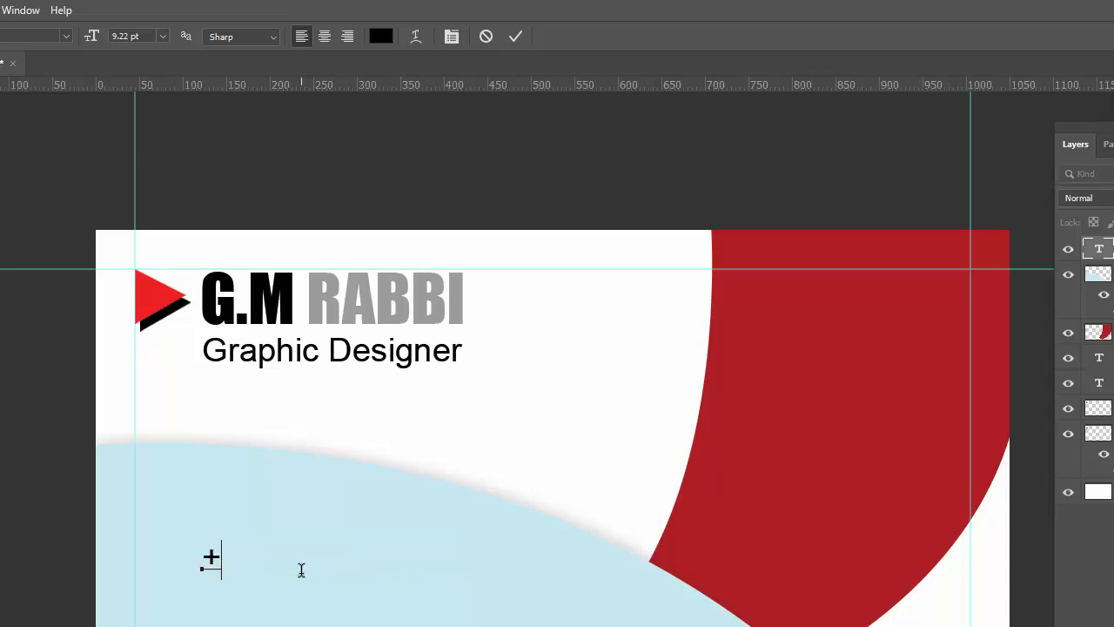
{"action": "type", "text": "+88"}
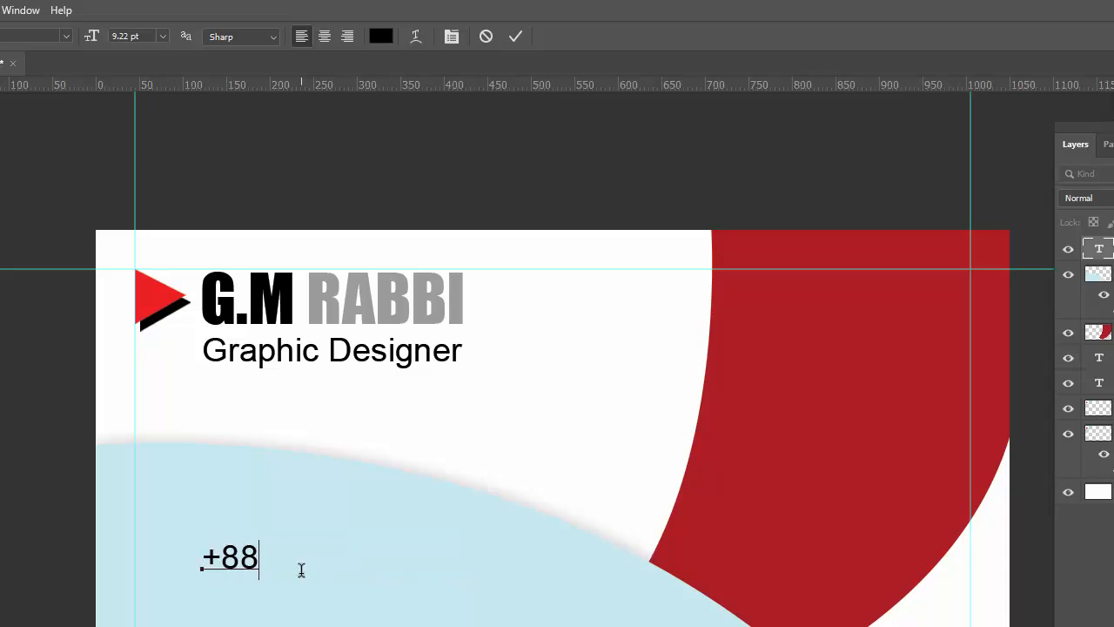
{"action": "type", "text": " 019000000"}
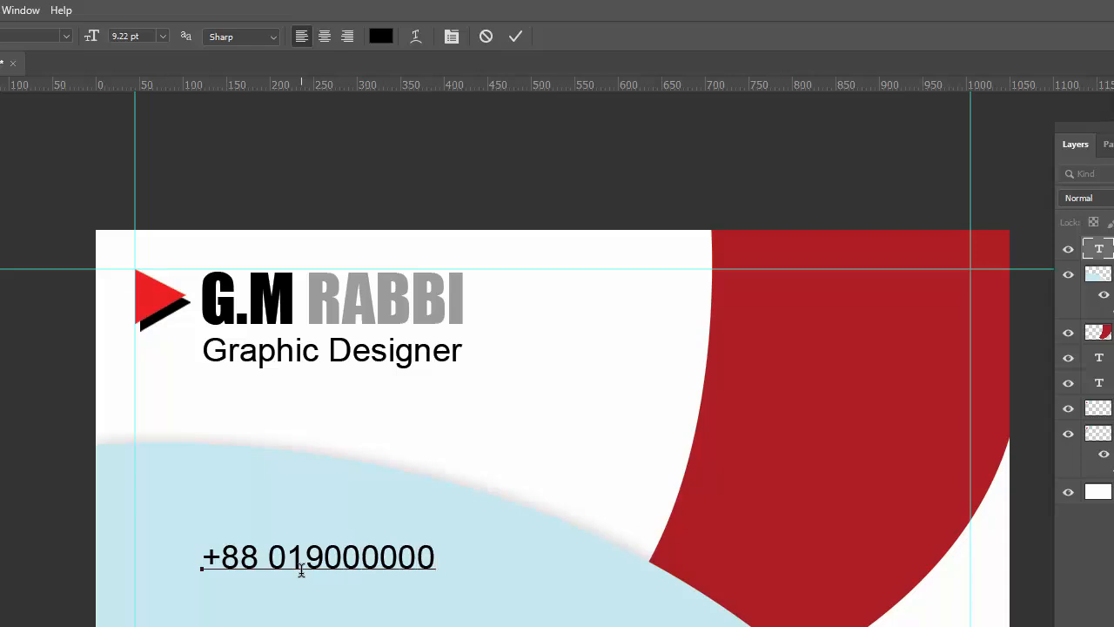
{"action": "type", "text": "0"}
{"action": "left_click", "coordinate": [514, 36]}
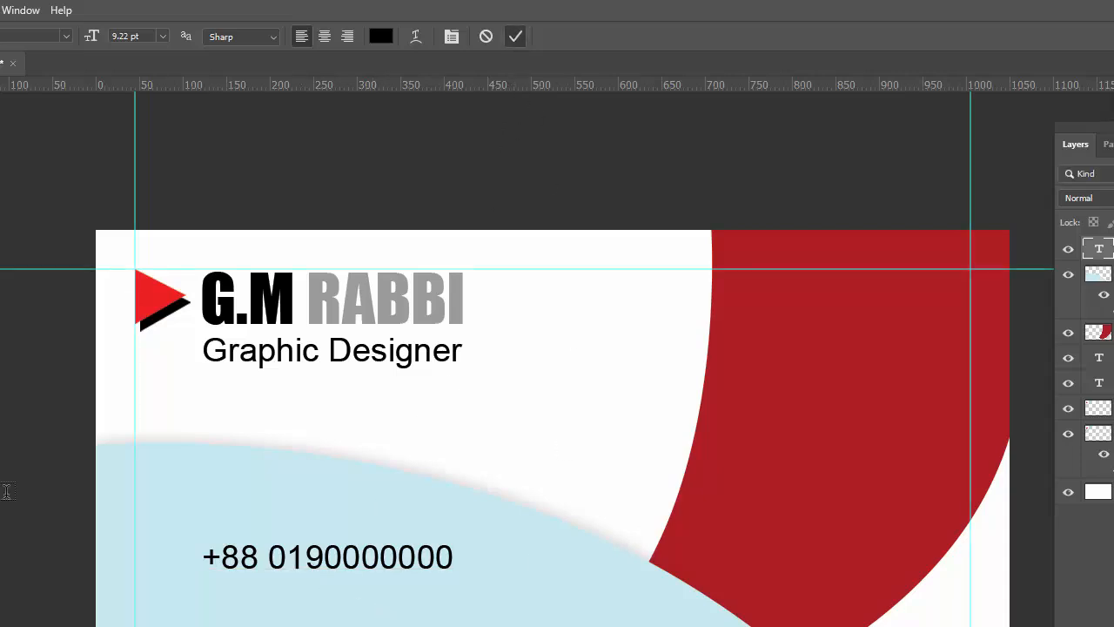
{"action": "key", "text": "v"}
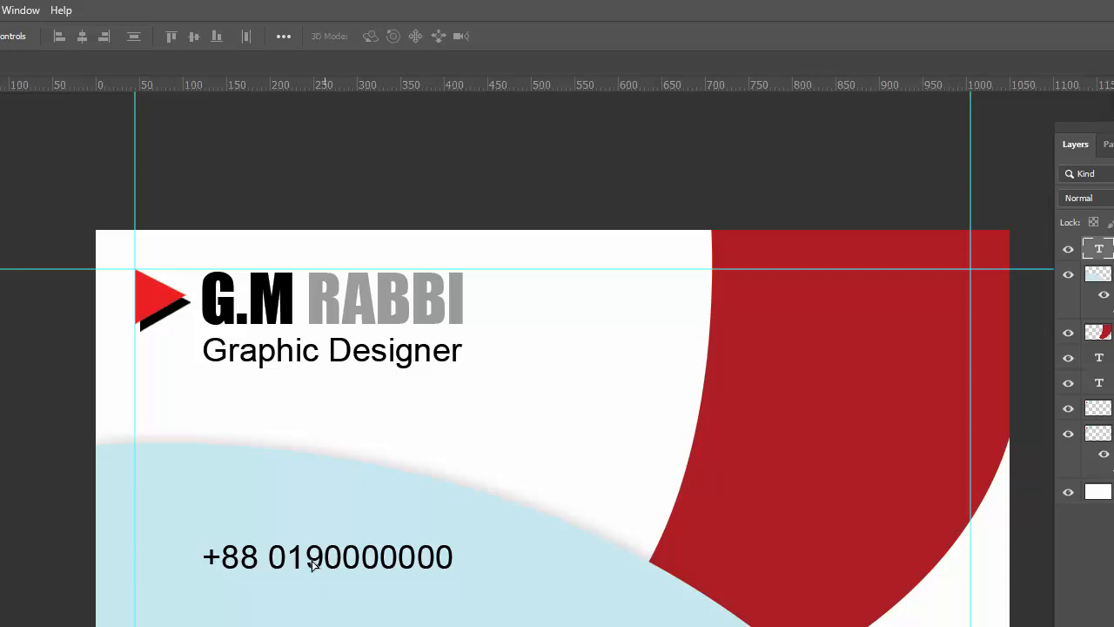
{"action": "left_click_drag", "start_coordinate": [312, 561], "coordinate": [294, 550]}
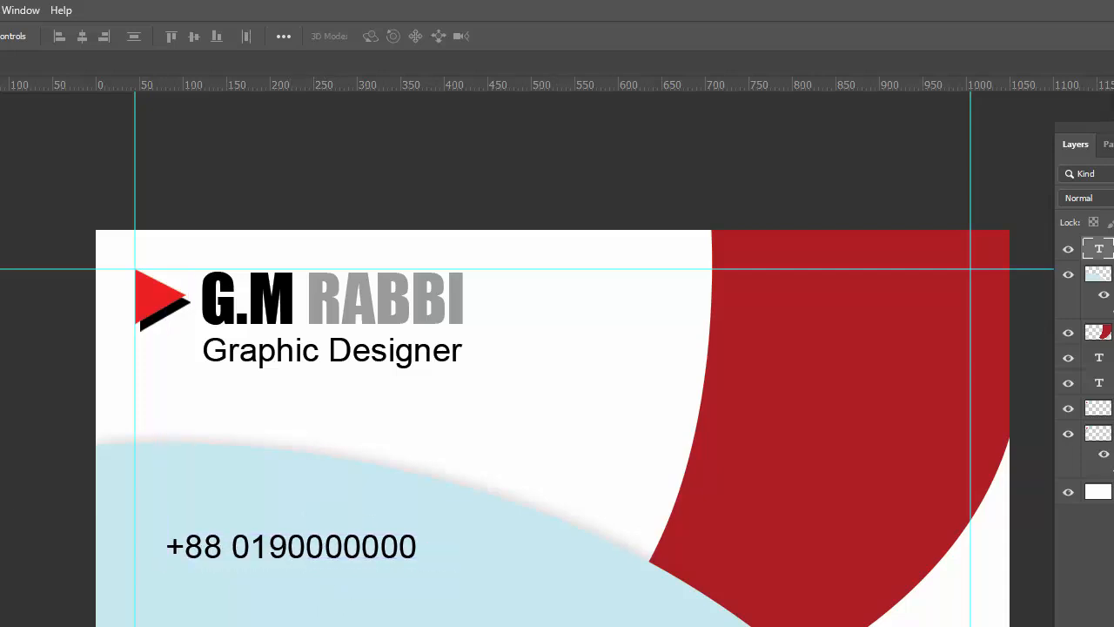
Set the phone number line's font size to 8 pt
{"action": "key", "text": "t"}
{"action": "left_click", "coordinate": [264, 557]}
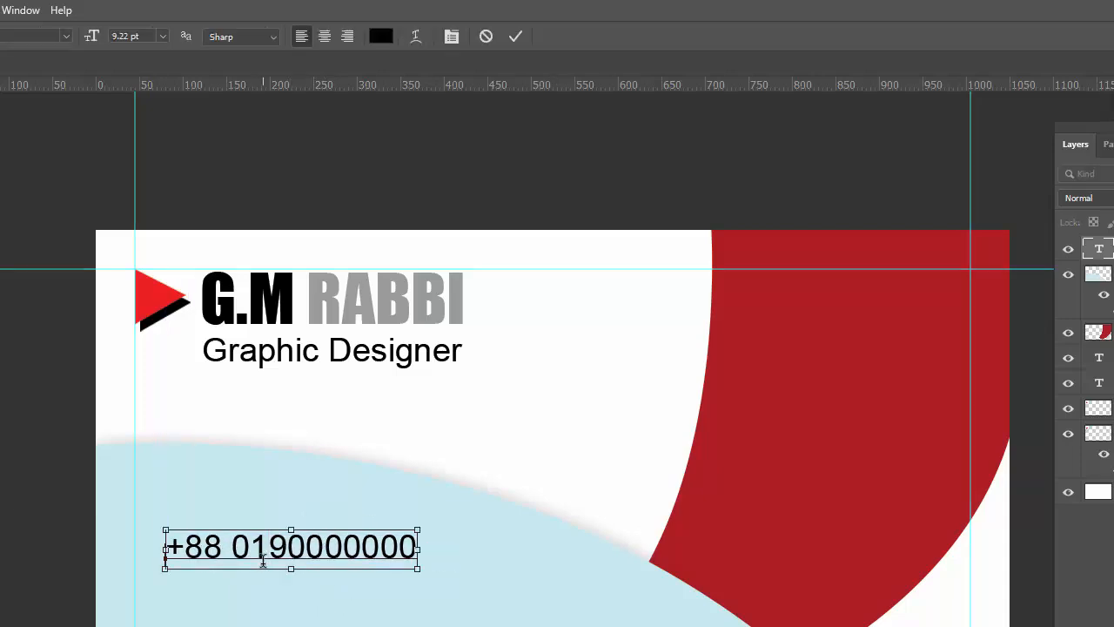
{"action": "key", "text": "ctrl+a"}
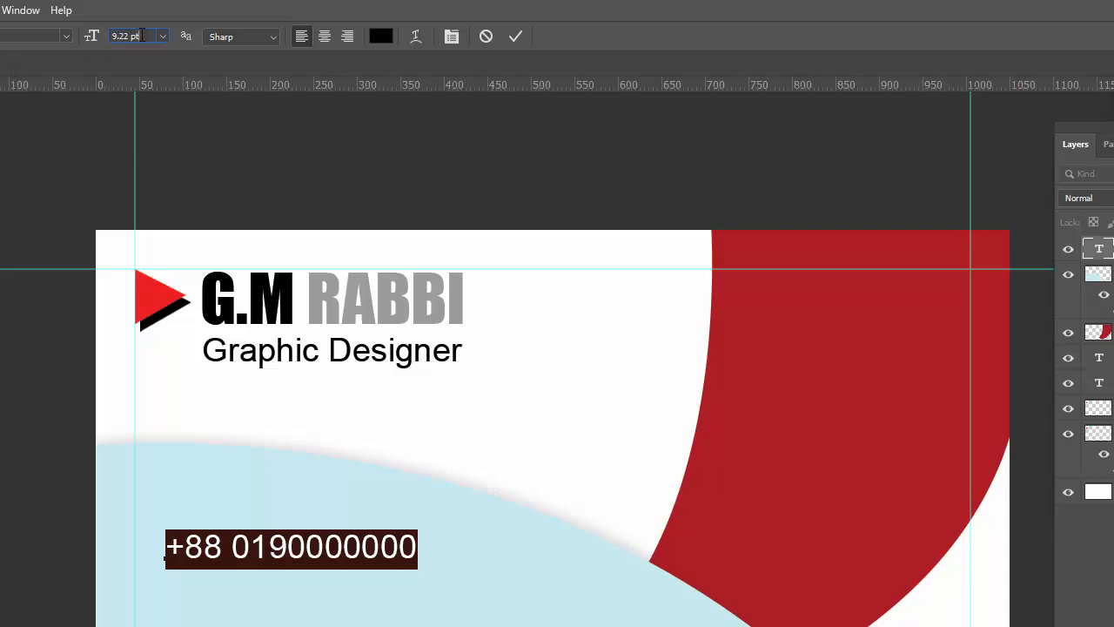
{"action": "type", "text": "8"}
{"action": "key", "text": "Return"}
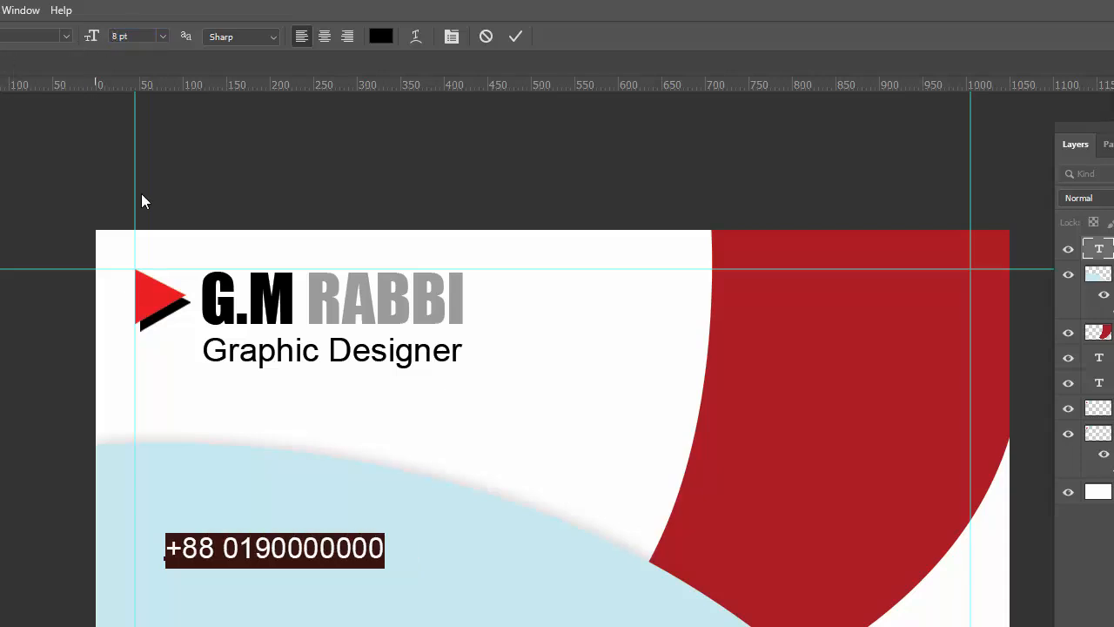
{"action": "left_click", "coordinate": [517, 38]}
{"action": "key", "text": "v"}
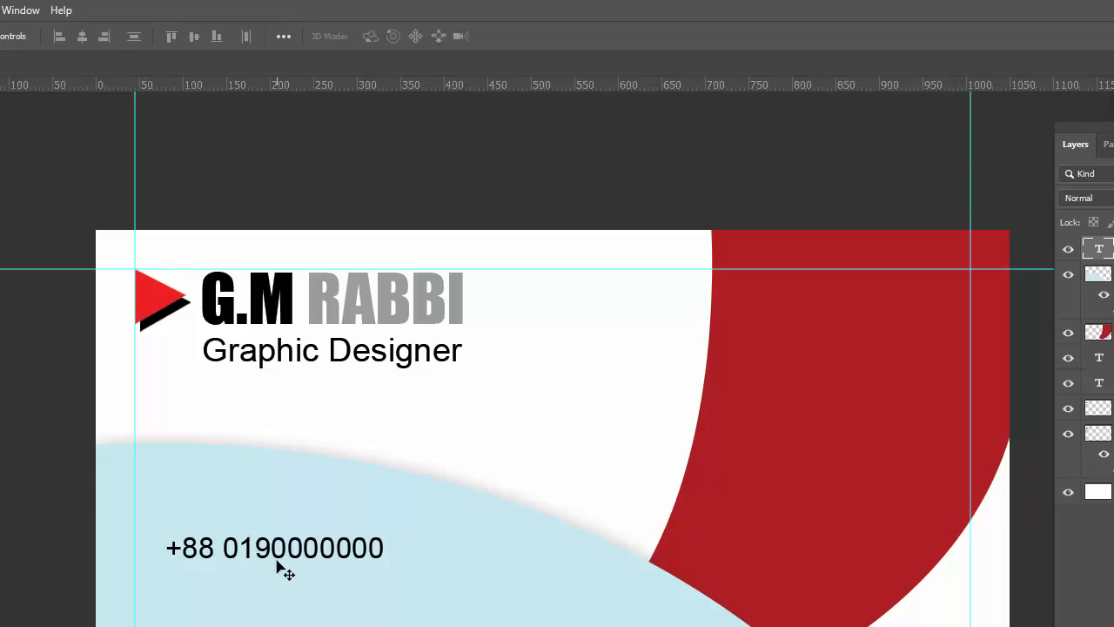
Duplicate the phone line just below it and select the copy's text
{"action": "left_click_drag", "start_coordinate": [277, 564], "coordinate": [280, 589]}
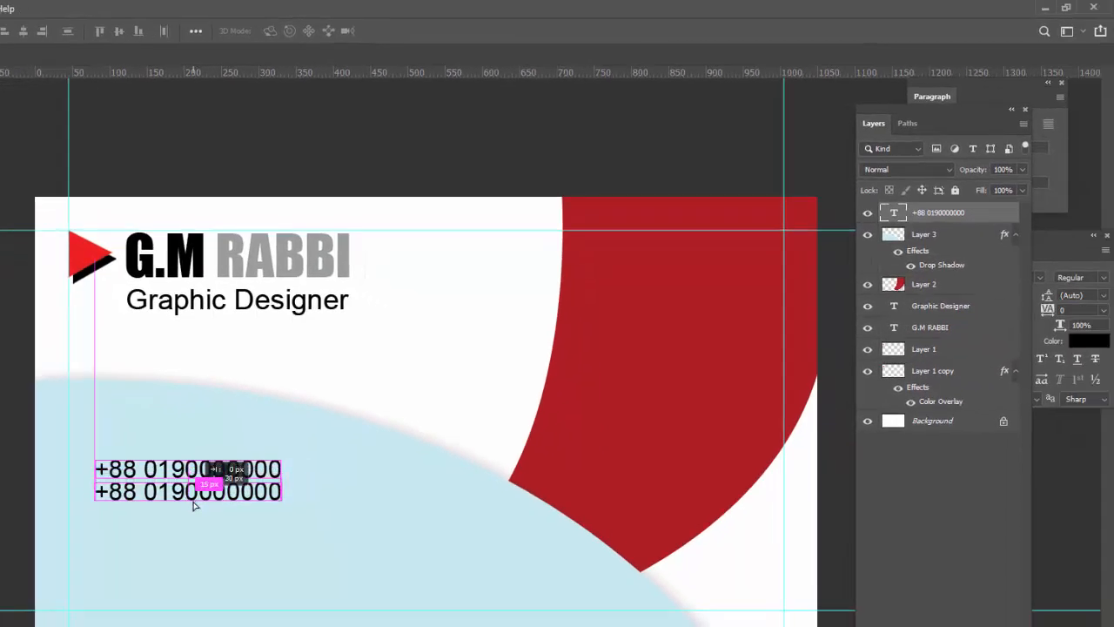
{"action": "left_click_drag", "start_coordinate": [195, 506], "coordinate": [194, 513]}
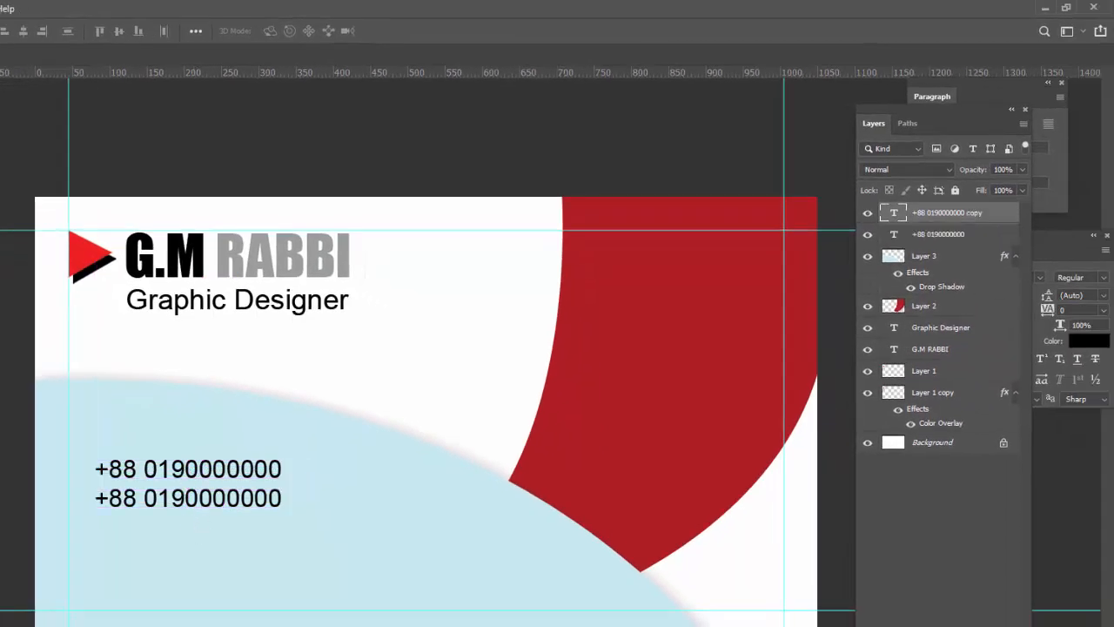
{"action": "key", "text": "t"}
{"action": "left_click", "coordinate": [228, 495]}
{"action": "key", "text": "ctrl+a"}
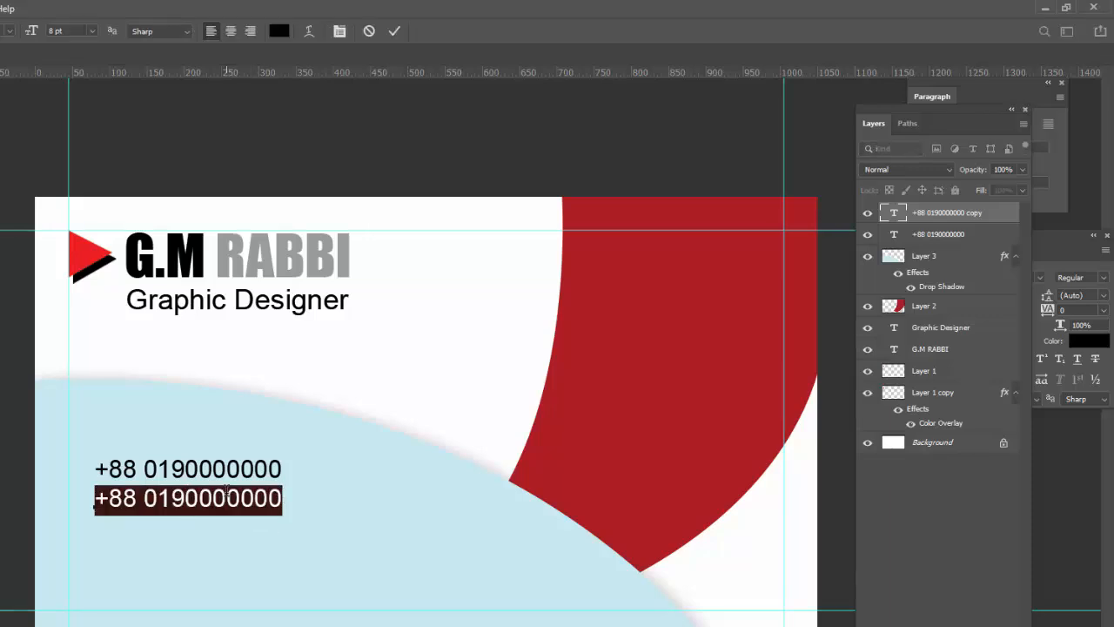
Enter the website address on the copy, ending in .com, and duplicate it below
{"action": "type", "text": "www"}
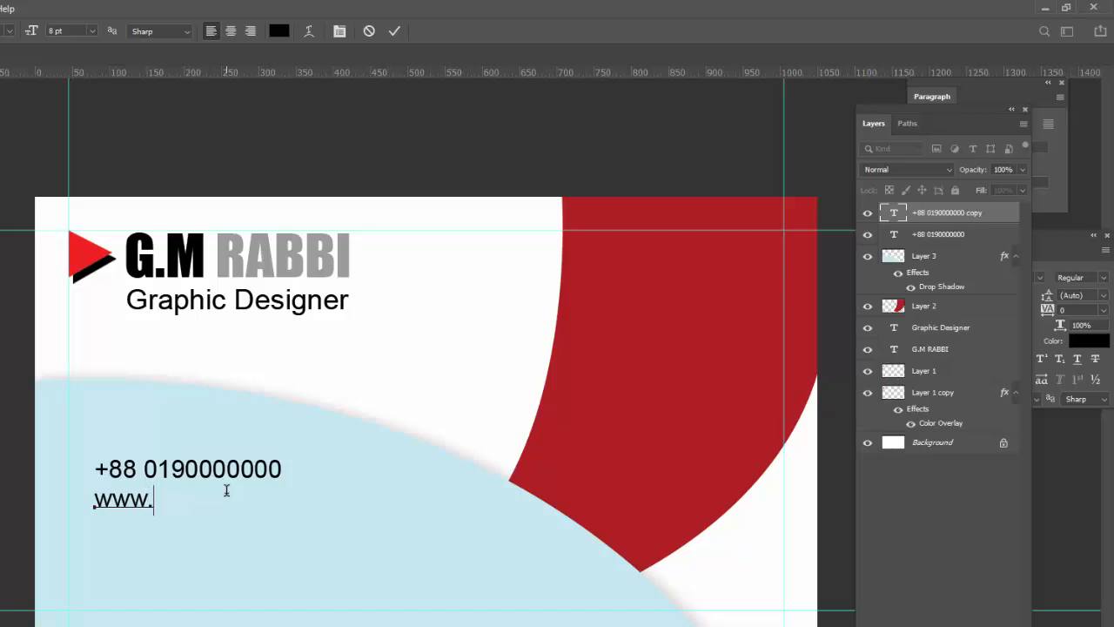
{"action": "type", "text": ".gmrabbi"}
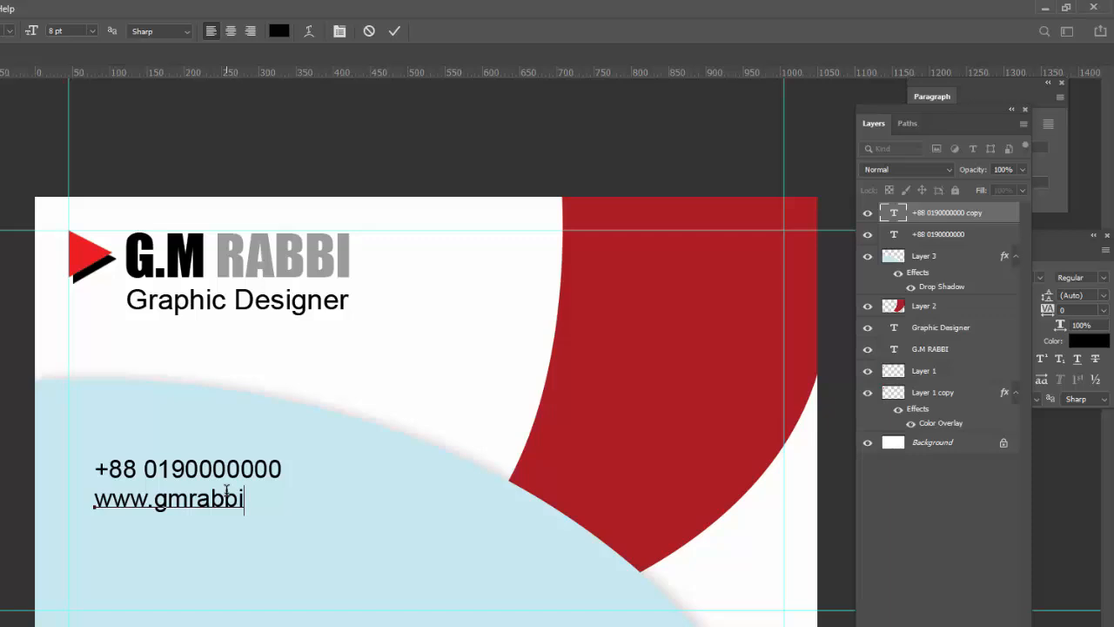
{"action": "type", "text": "bd.com"}
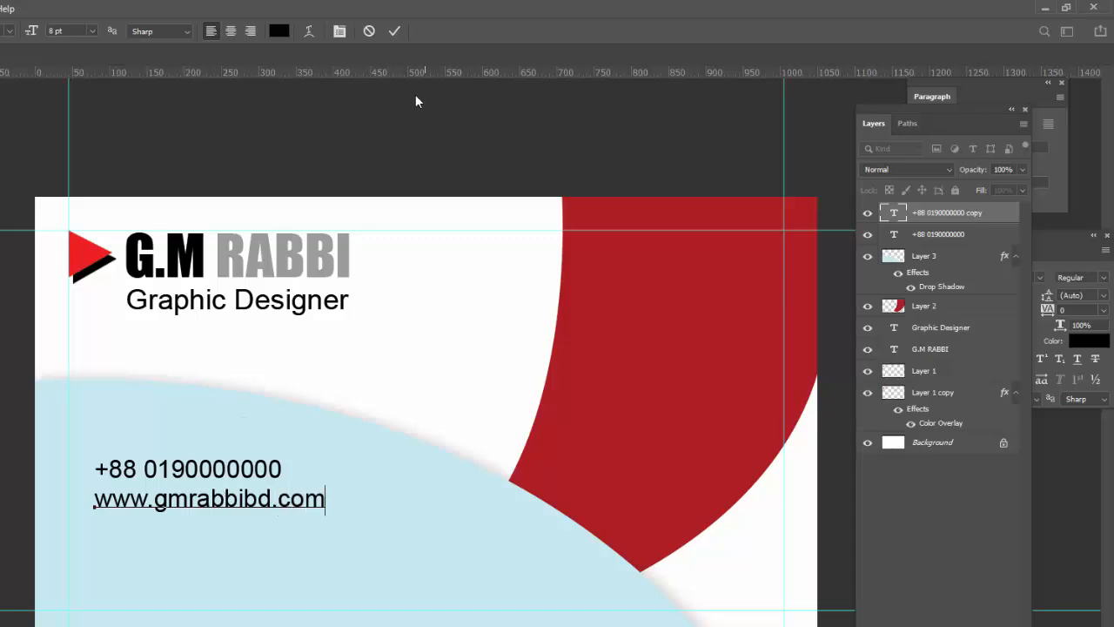
{"action": "left_click", "coordinate": [394, 31]}
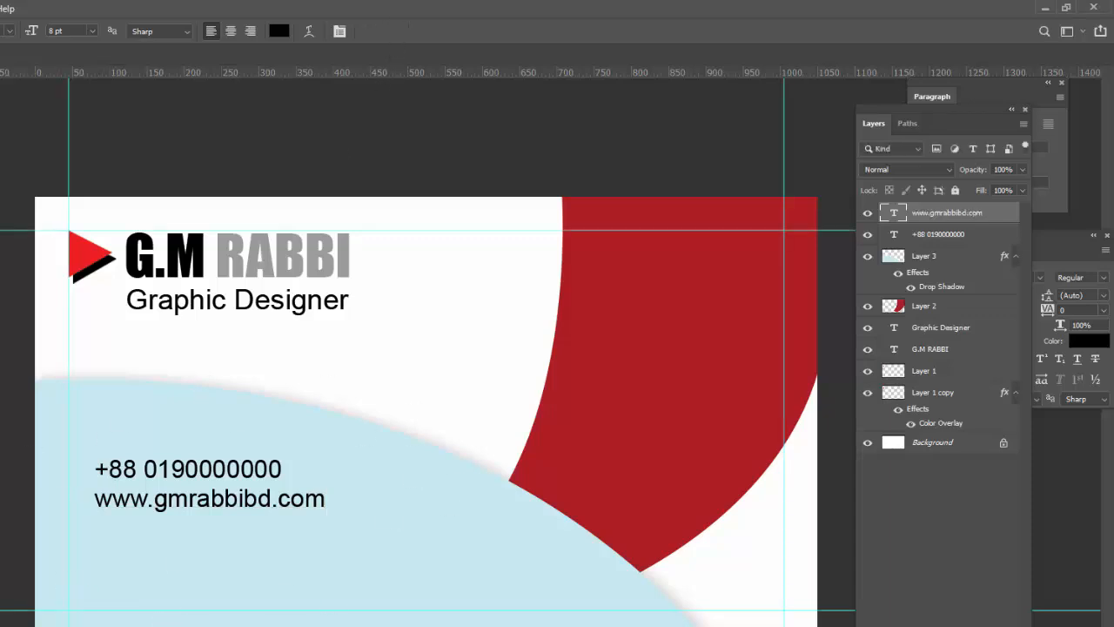
{"action": "key", "text": "v"}
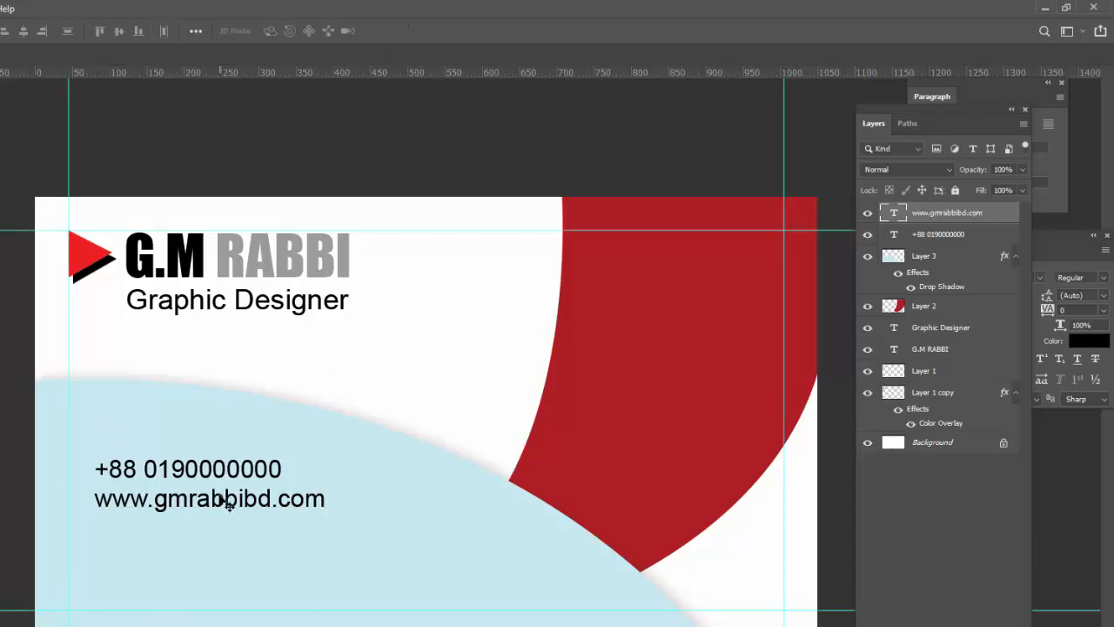
{"action": "left_click_drag", "start_coordinate": [275, 503], "coordinate": [267, 537]}
{"action": "key", "text": "t"}
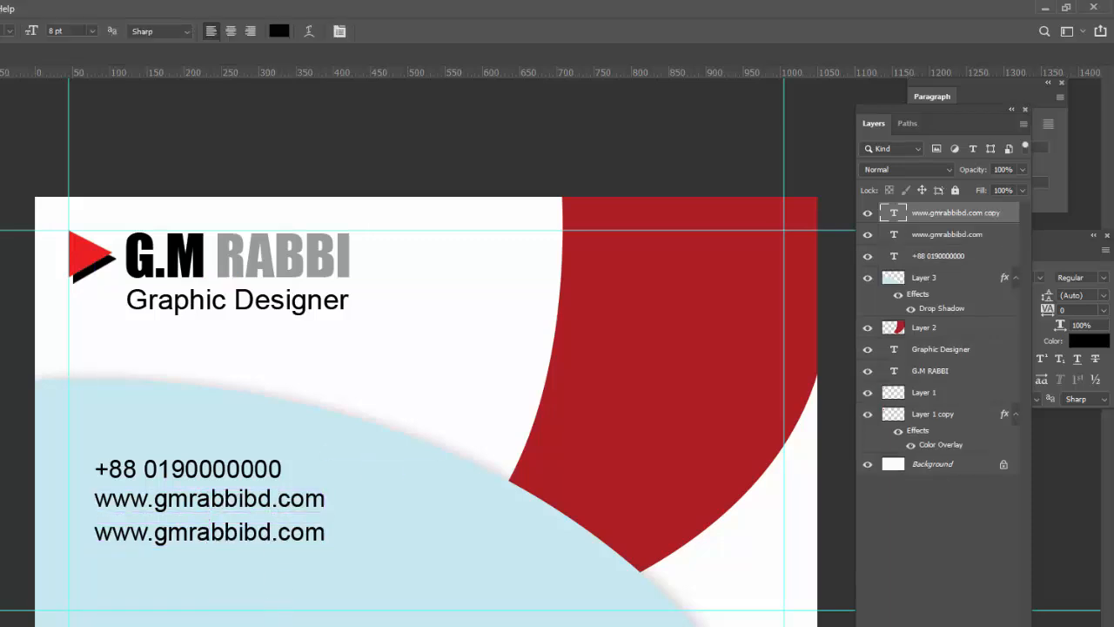
{"action": "left_click", "coordinate": [152, 539]}
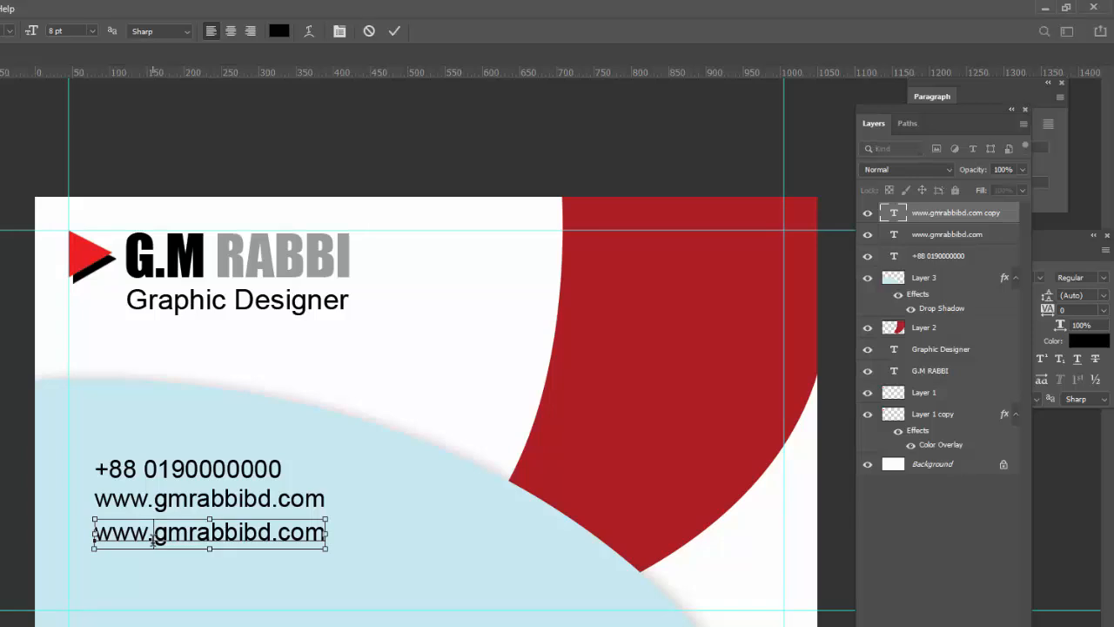
{"action": "key", "text": "ctrl+a"}
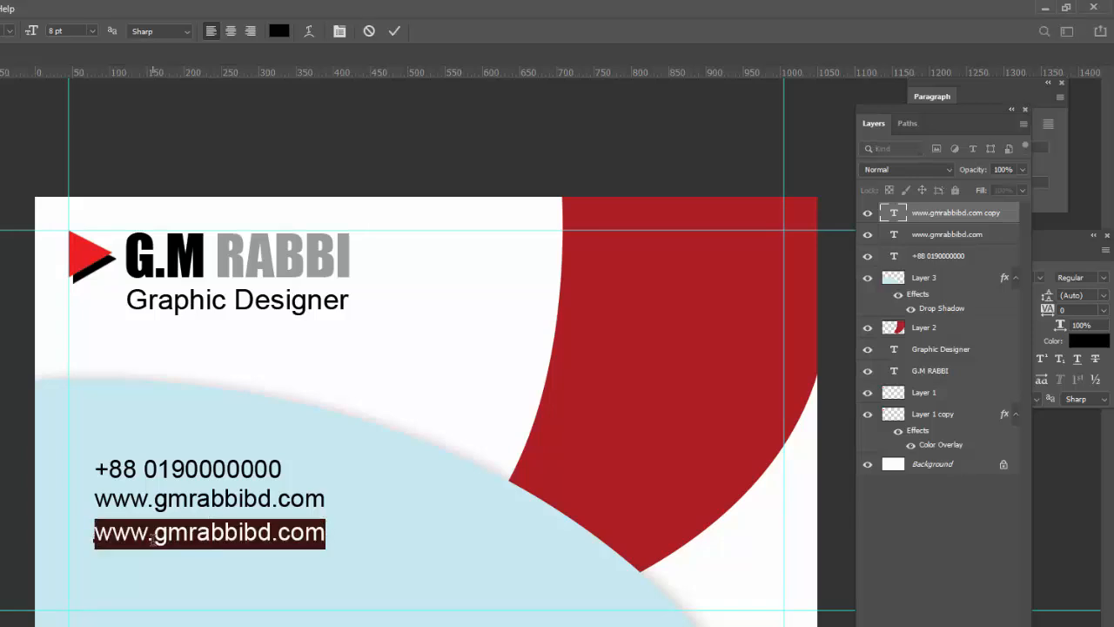
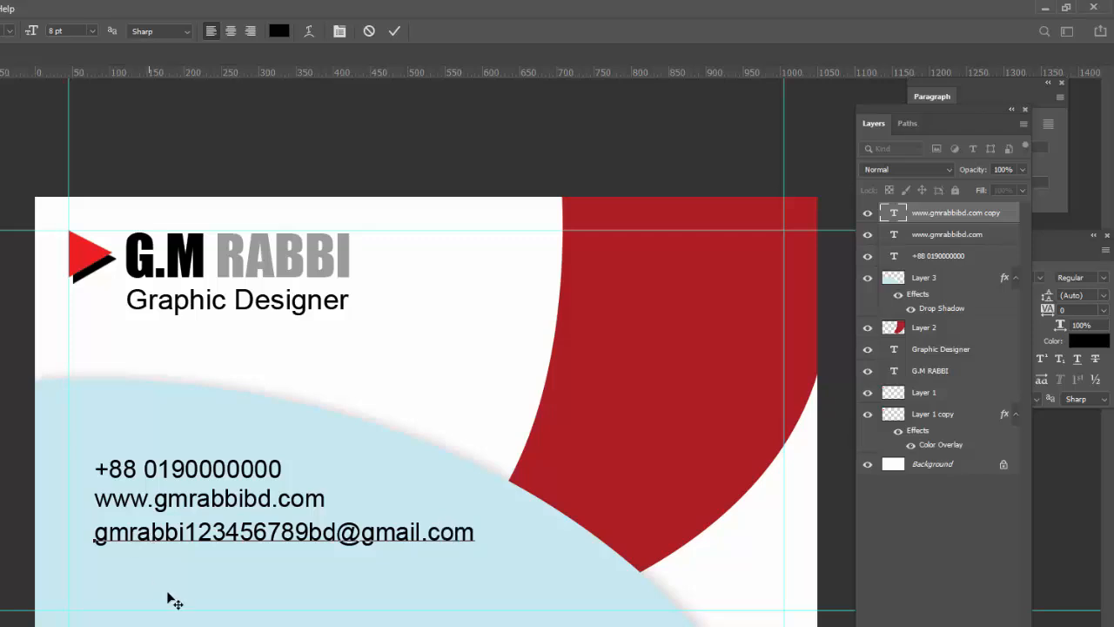
Remove the extra digits from the e-mail address and duplicate the line below it
{"action": "left_click", "coordinate": [310, 532]}
{"action": "key", "text": "BackSpace"}
{"action": "key", "text": "BackSpace"}
{"action": "key", "text": "BackSpace"}
{"action": "key", "text": "BackSpace"}
{"action": "key", "text": "BackSpace"}
{"action": "key", "text": "BackSpace"}
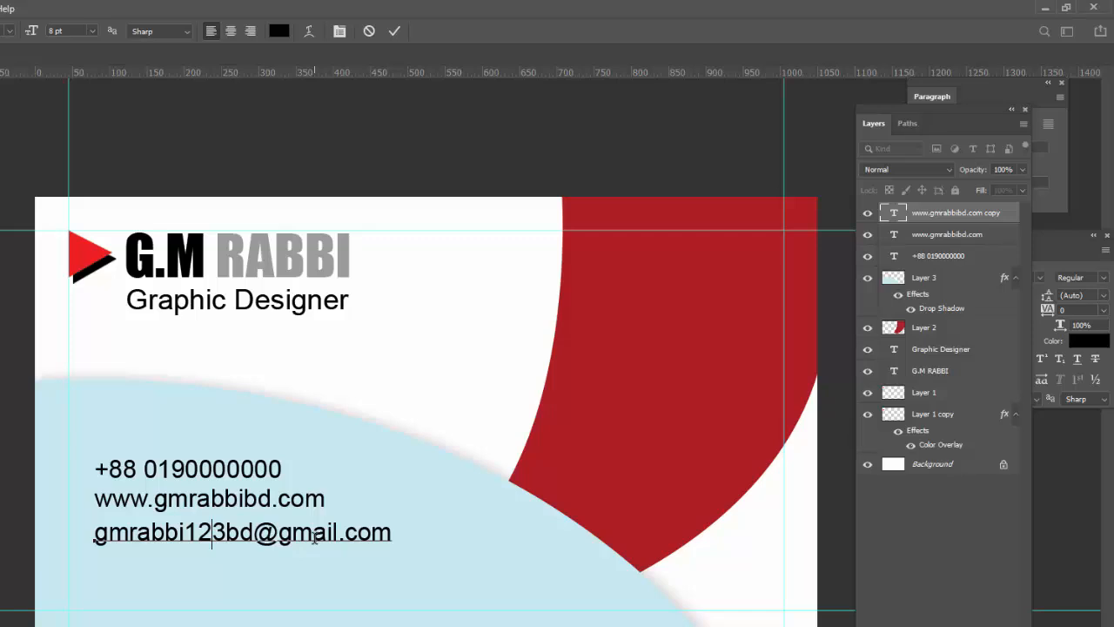
{"action": "key", "text": "BackSpace"}
{"action": "key", "text": "BackSpace"}
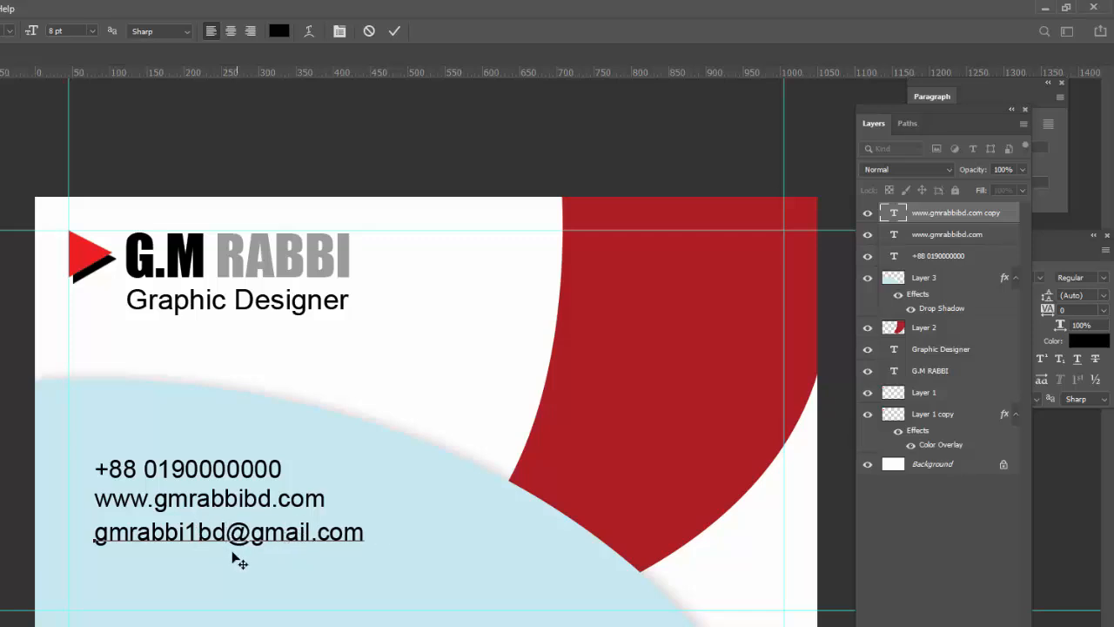
{"action": "left_click", "coordinate": [394, 30]}
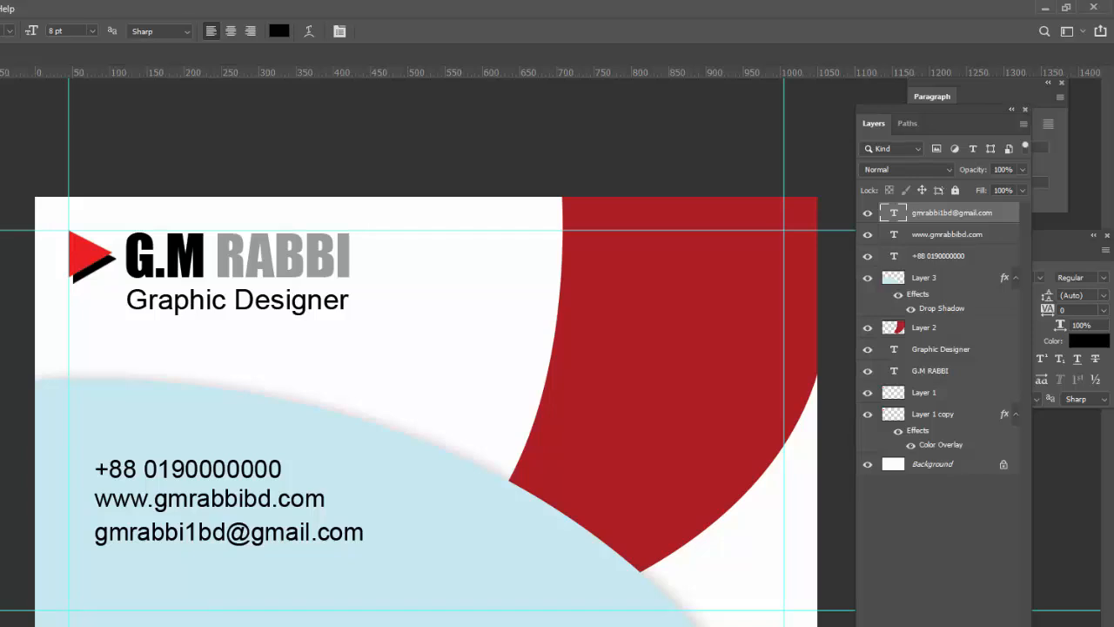
{"action": "key", "text": "v"}
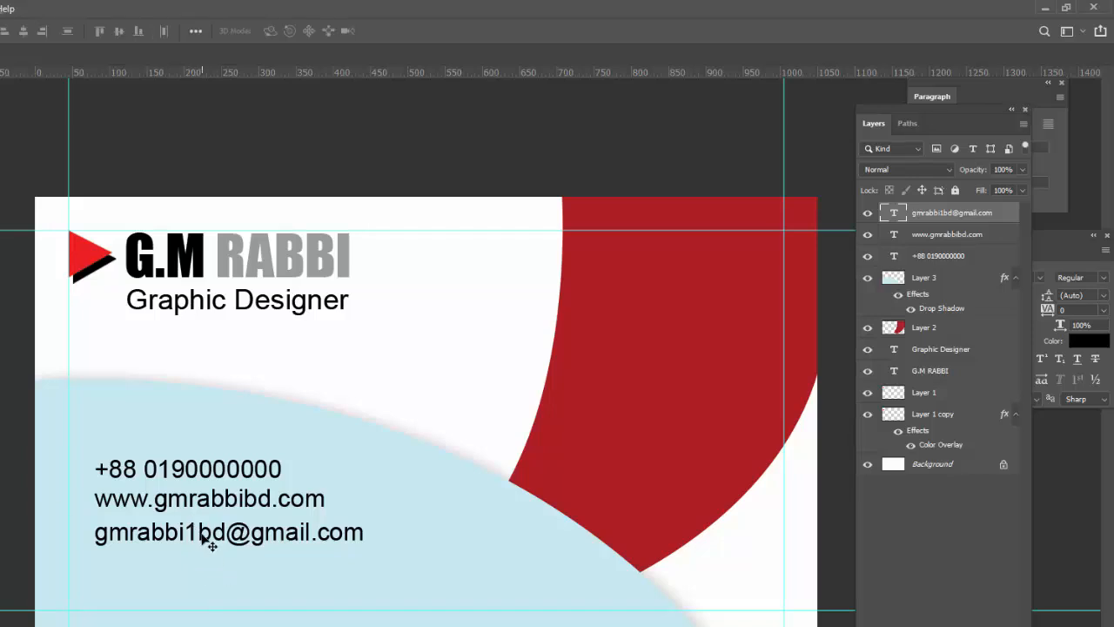
{"action": "left_click_drag", "start_coordinate": [205, 538], "coordinate": [206, 571]}
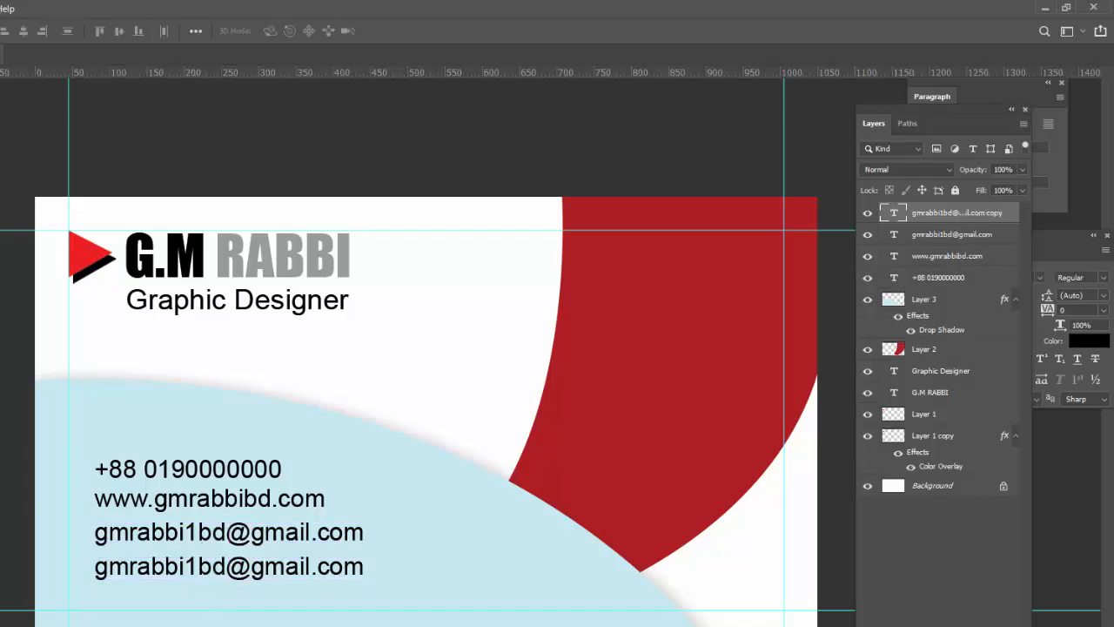
Replace the bottom copy's text with the postal address and commit it
{"action": "key", "text": "t"}
{"action": "left_click", "coordinate": [148, 573]}
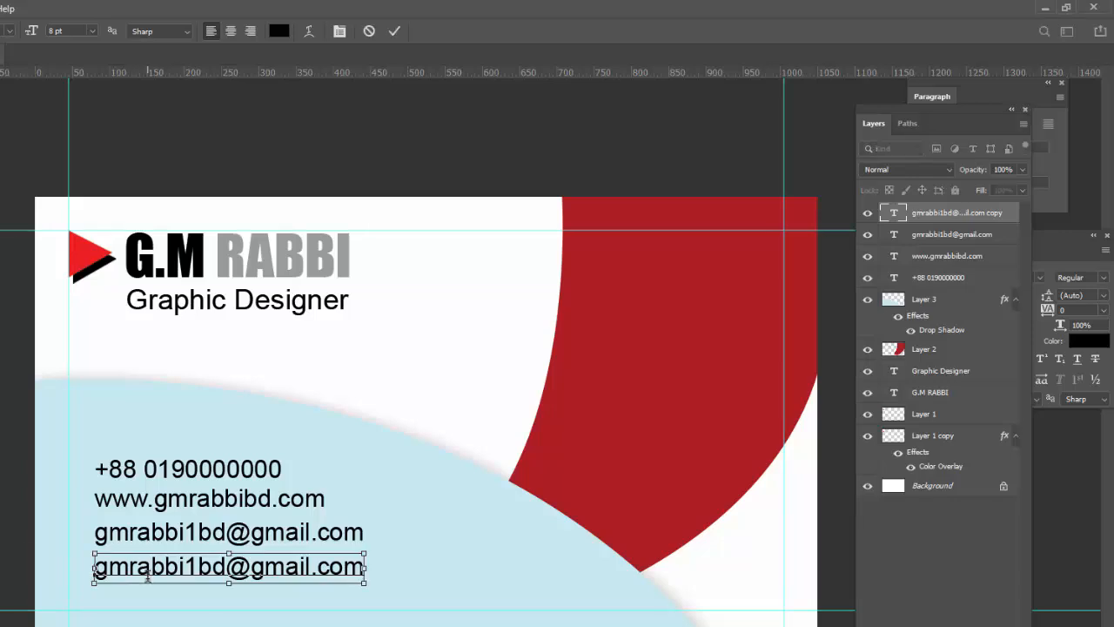
{"action": "key", "text": "ctrl+a"}
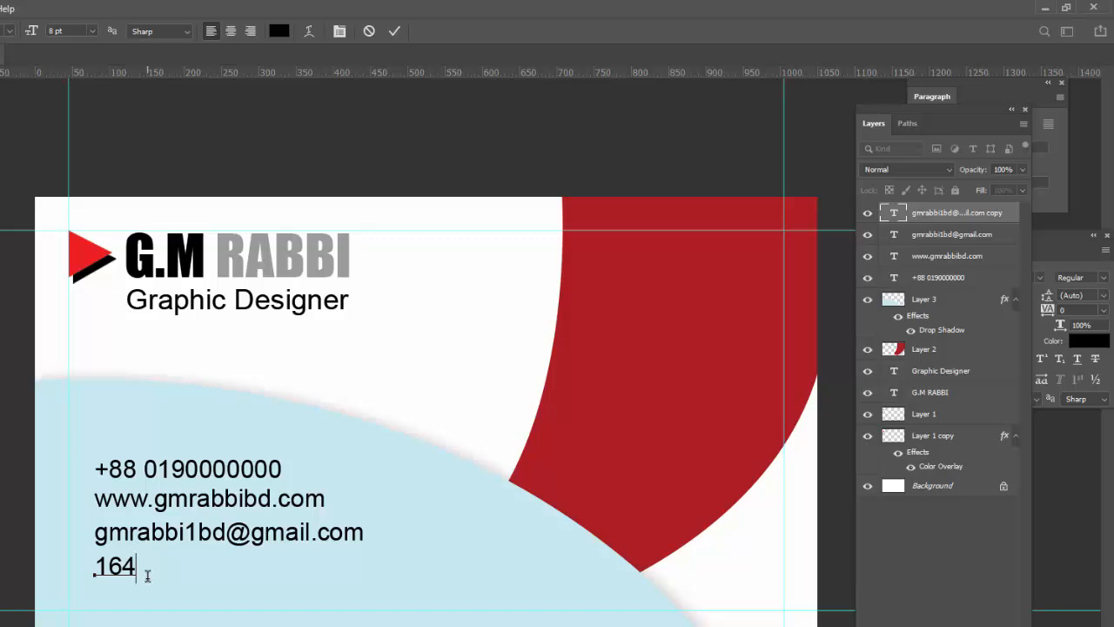
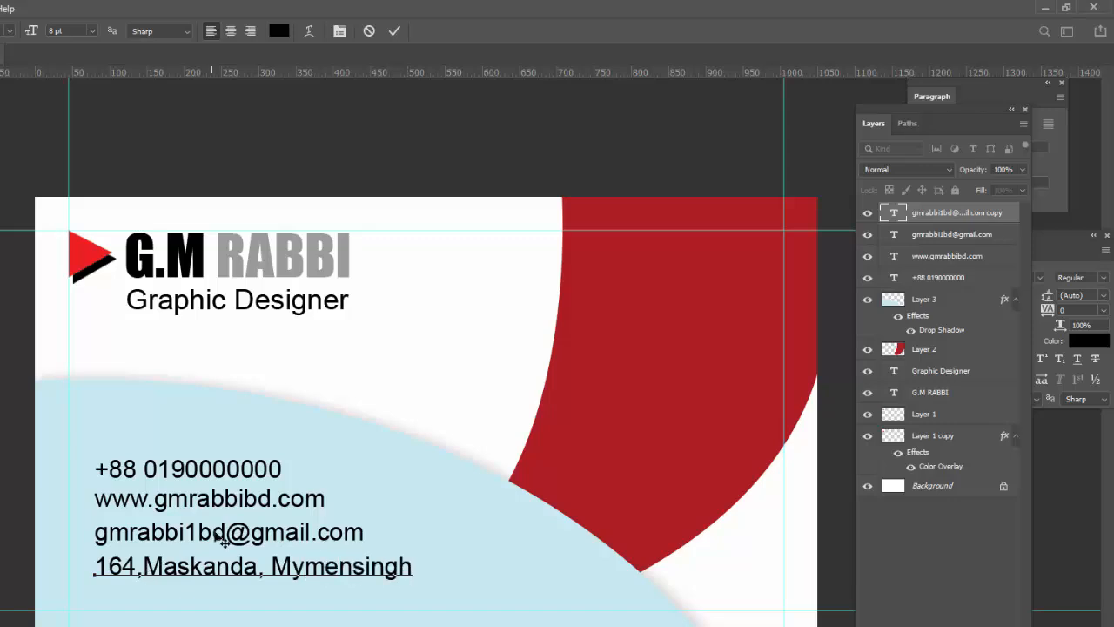
{"action": "left_click", "coordinate": [394, 30]}
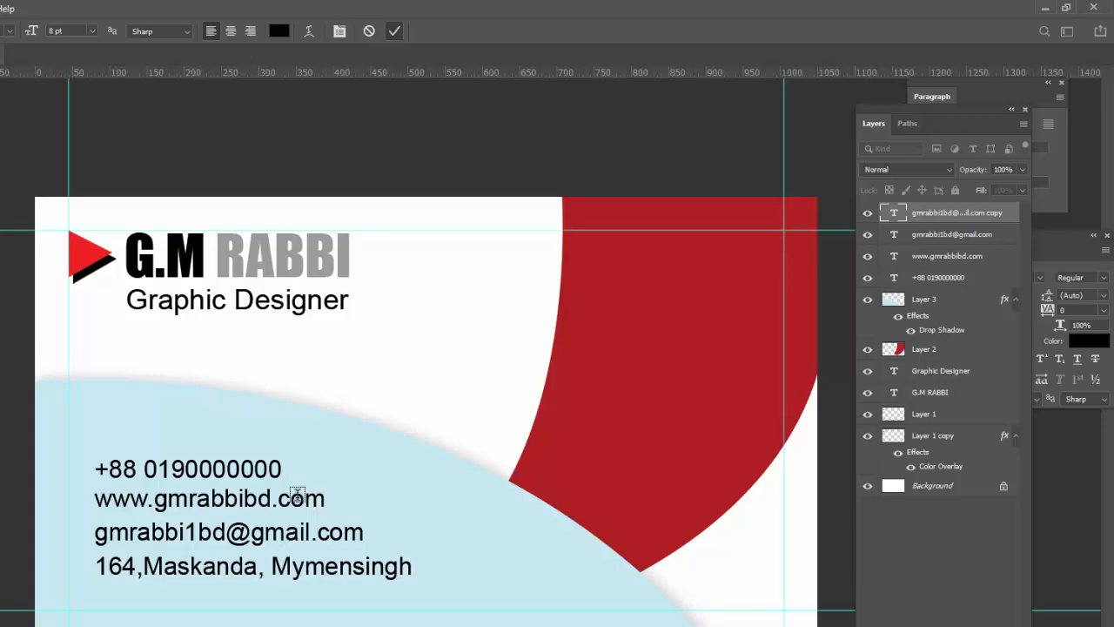
{"action": "left_click_drag", "start_coordinate": [224, 533], "coordinate": [201, 533]}
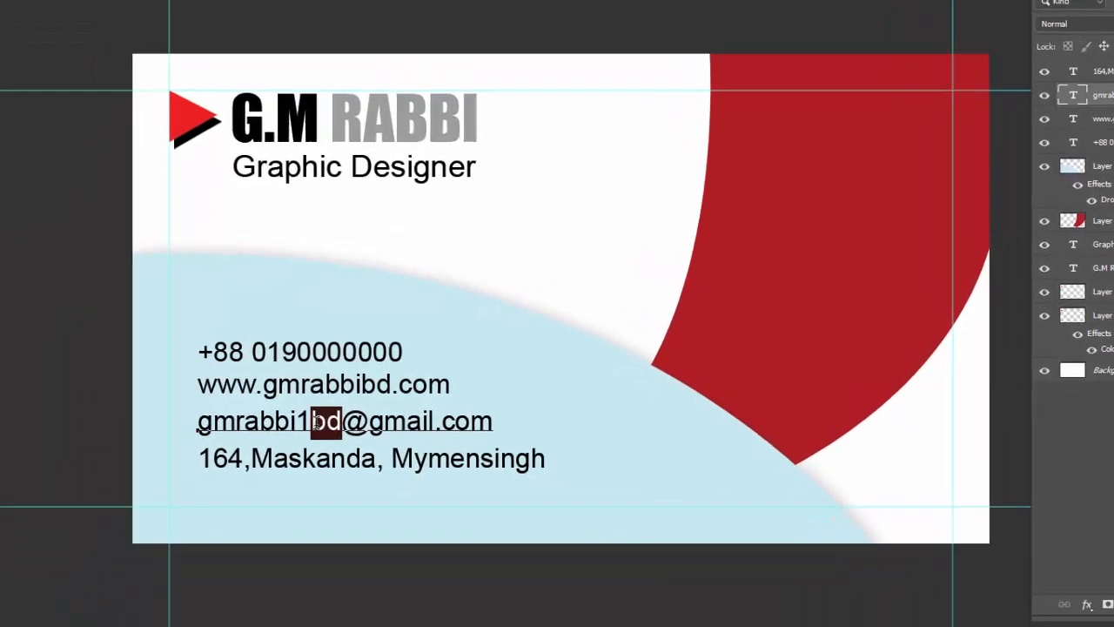
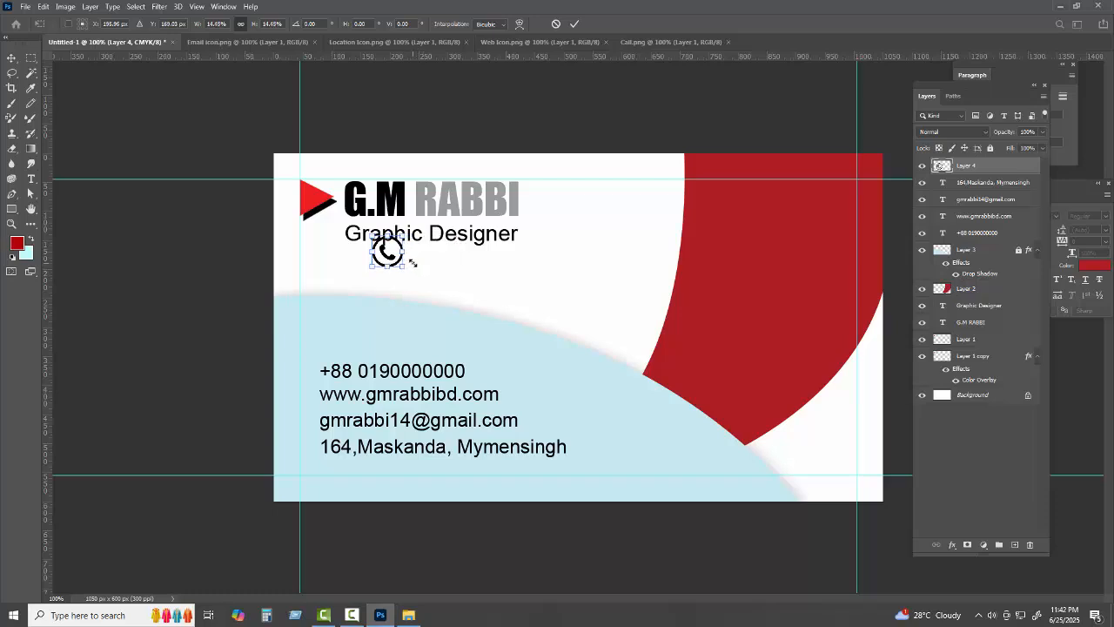
Commit the phone icon's smaller size and close Call.png
{"action": "left_click", "coordinate": [575, 23]}
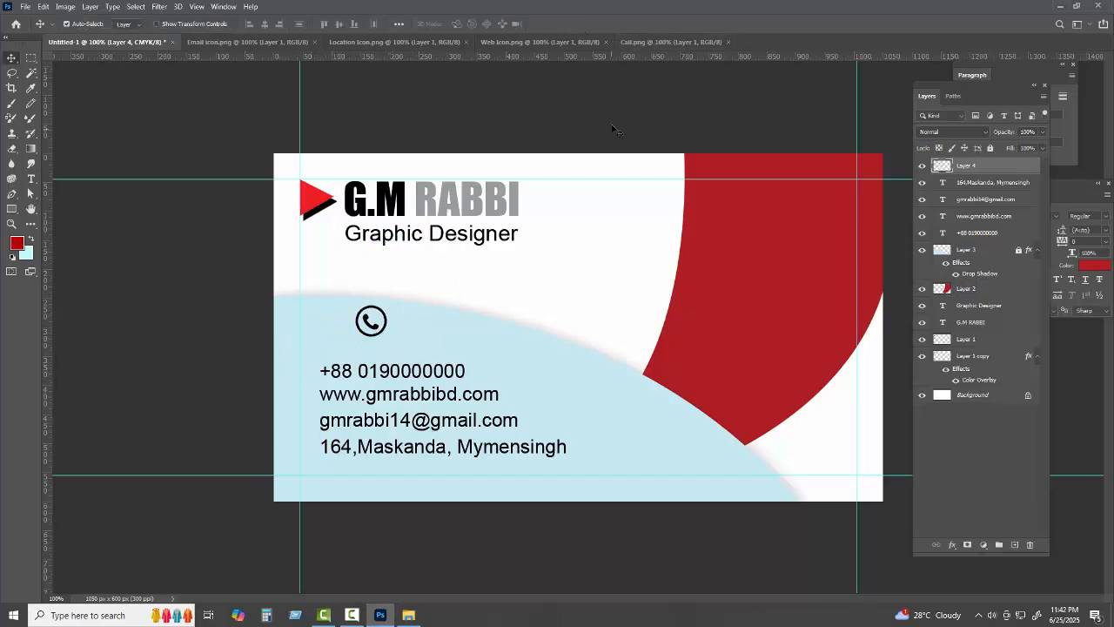
{"action": "left_click", "coordinate": [653, 43]}
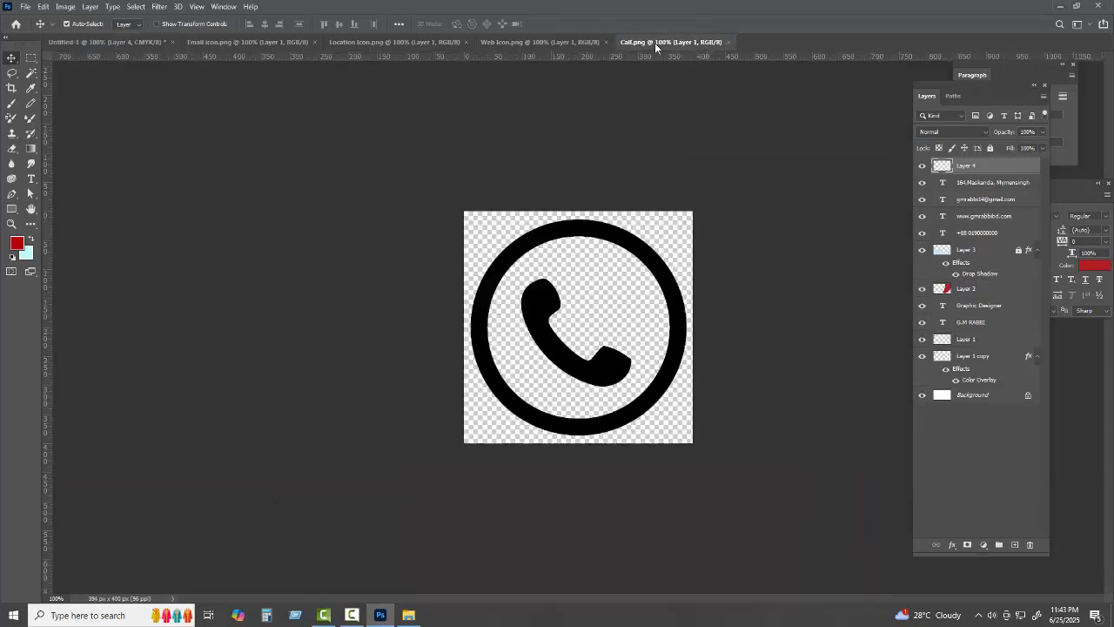
{"action": "left_click", "coordinate": [728, 42]}
Bring the globe icon onto the card, shrink it to about 68 px wide, and close its document
{"action": "left_click", "coordinate": [535, 42]}
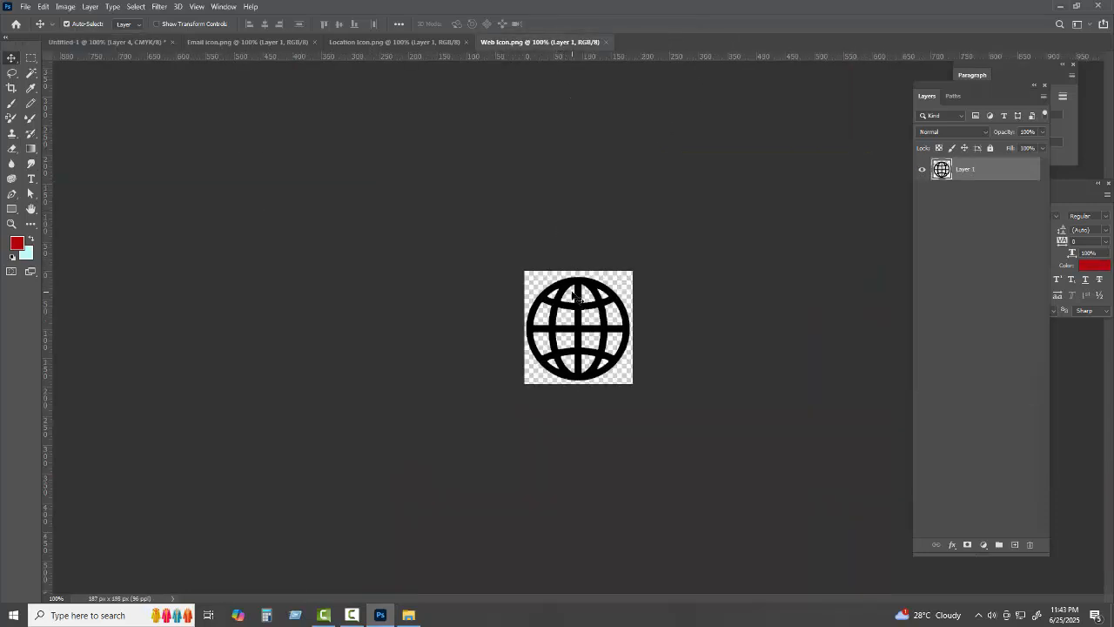
{"action": "left_click_drag", "start_coordinate": [568, 284], "coordinate": [459, 334]}
{"action": "key", "text": "ctrl+t"}
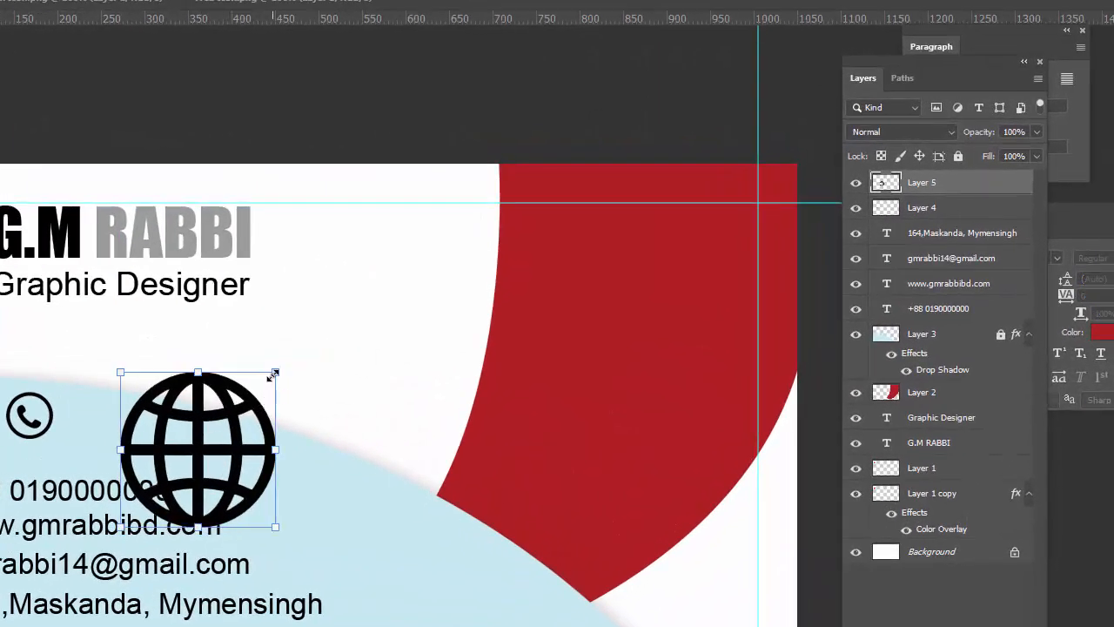
{"action": "left_click_drag", "start_coordinate": [508, 302], "coordinate": [457, 340]}
{"action": "left_click_drag", "start_coordinate": [200, 428], "coordinate": [140, 367]}
{"action": "key", "text": "Return"}
{"action": "left_click", "coordinate": [388, 5]}
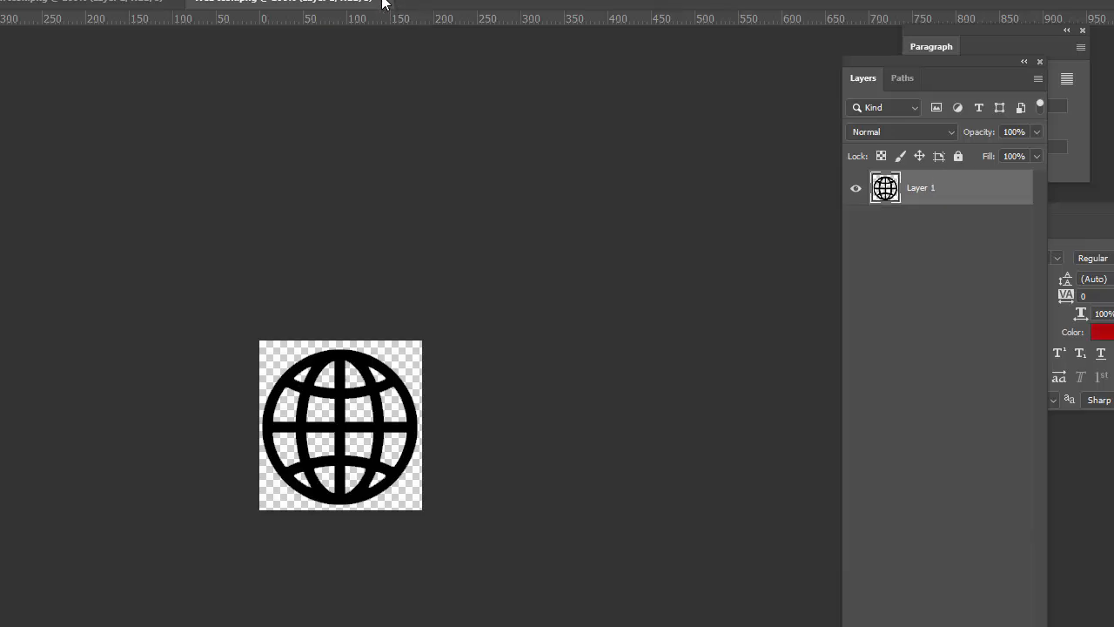
{"action": "key", "text": "ctrl+w"}
Bring the location pin icon onto the card at about 40% size and close its document
{"action": "left_click", "coordinate": [15, 3]}
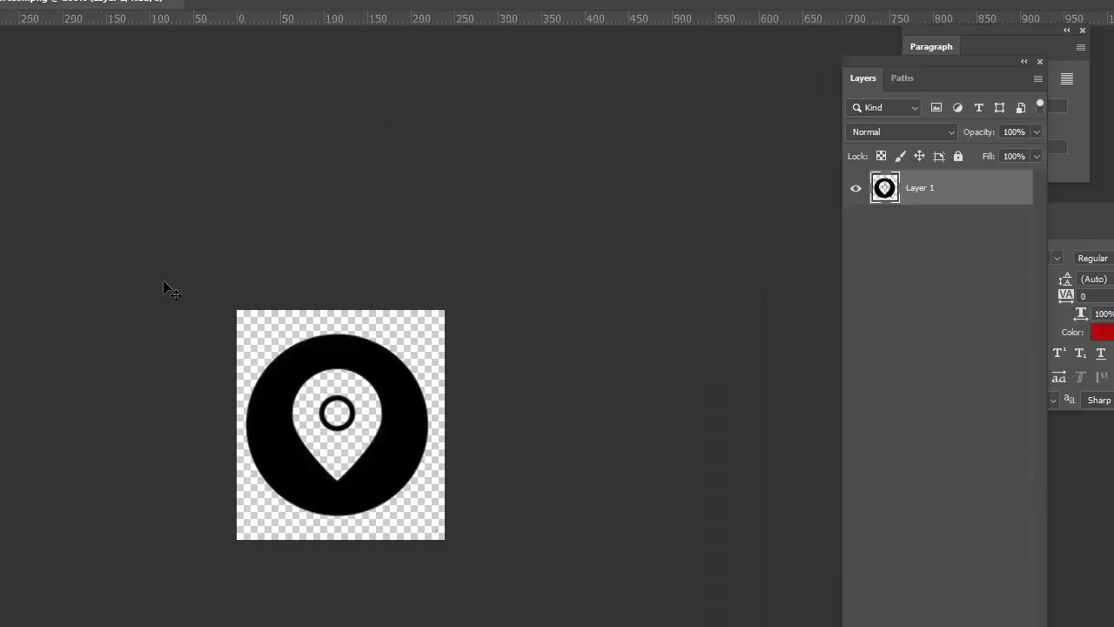
{"action": "left_click_drag", "start_coordinate": [320, 359], "coordinate": [520, 306]}
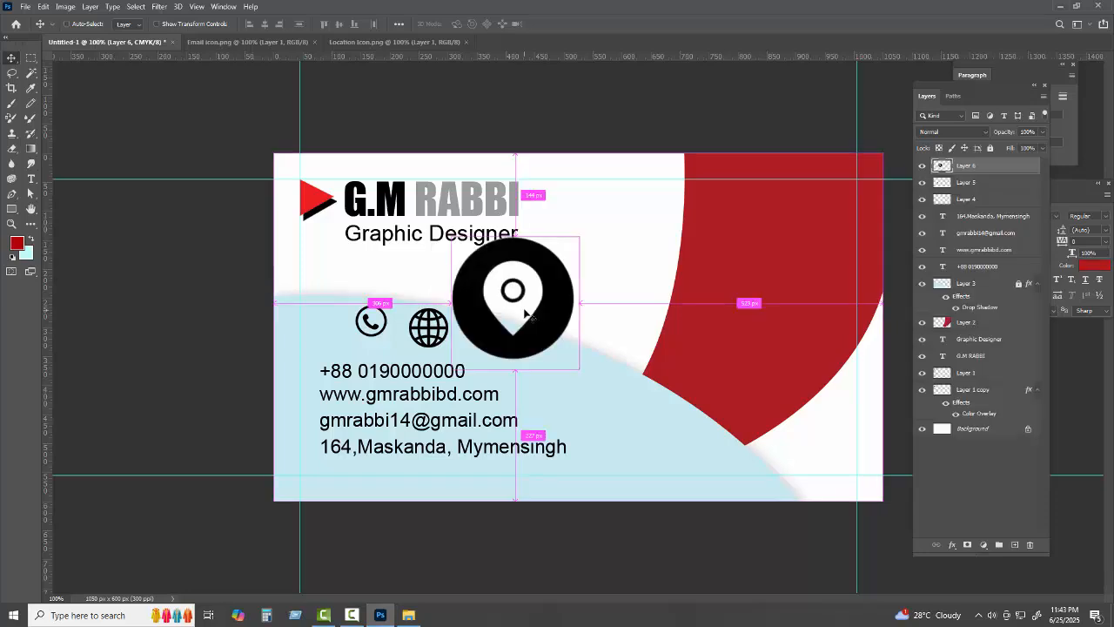
{"action": "key", "text": "ctrl+t"}
{"action": "left_click_drag", "start_coordinate": [578, 237], "coordinate": [500, 336]}
{"action": "left_click", "coordinate": [573, 24]}
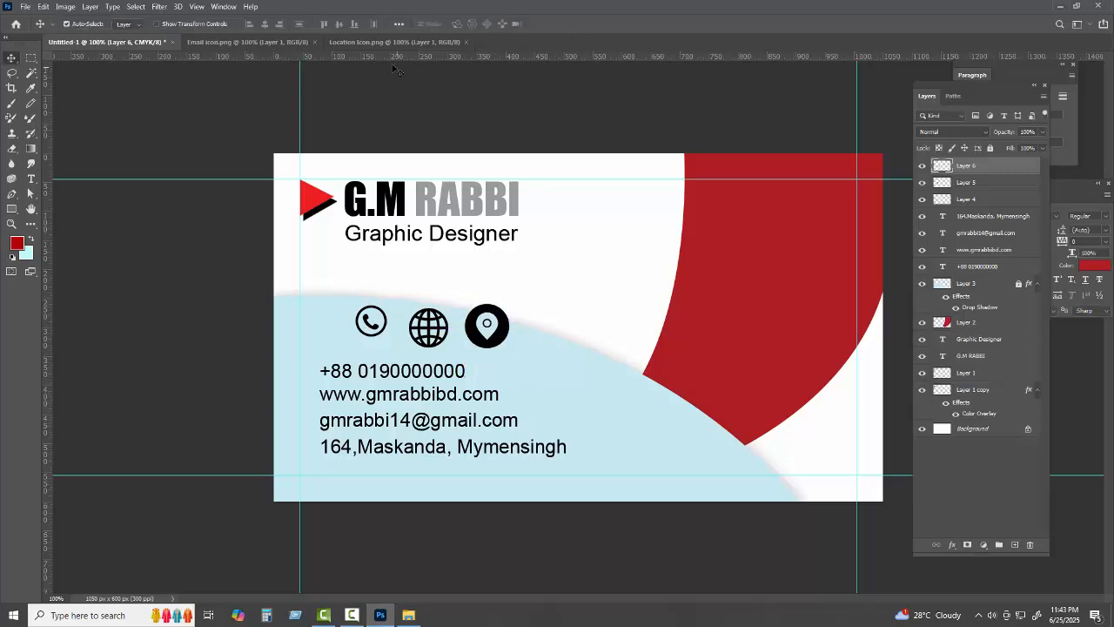
{"action": "left_click", "coordinate": [381, 41]}
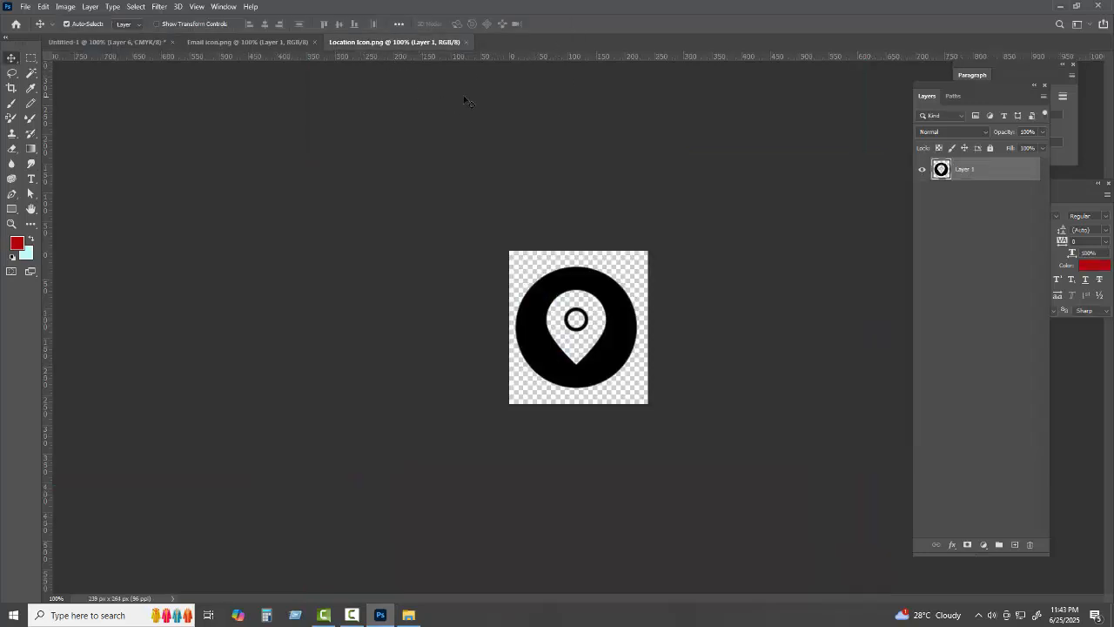
{"action": "left_click", "coordinate": [466, 42]}
Bring the email icon onto the card and scale it down beside the location pin
{"action": "left_click", "coordinate": [242, 44]}
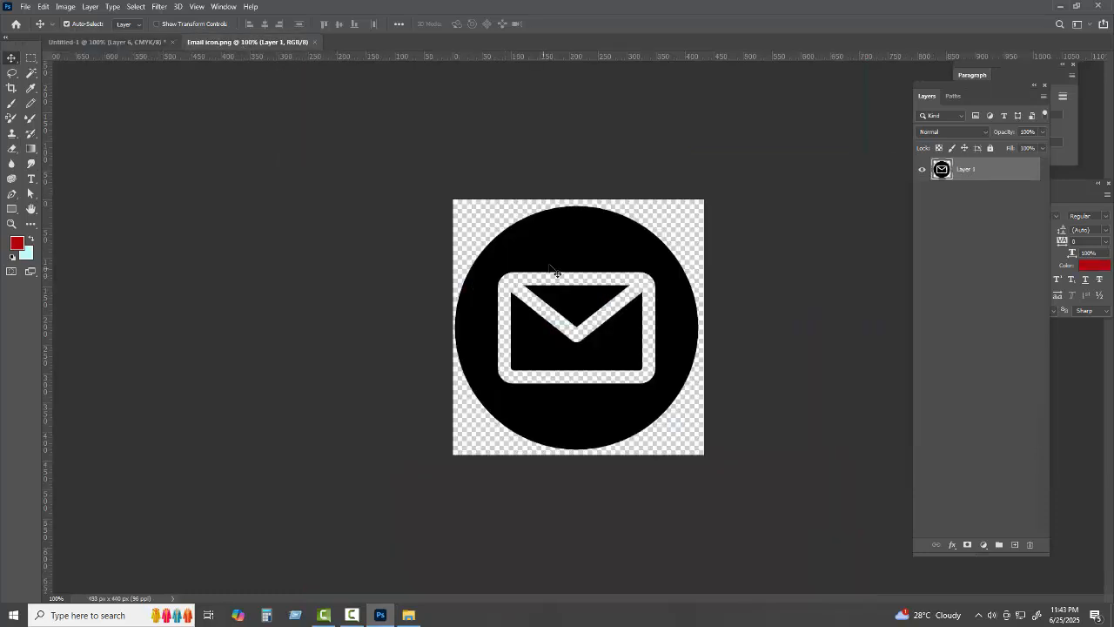
{"action": "left_click_drag", "start_coordinate": [555, 272], "coordinate": [574, 350]}
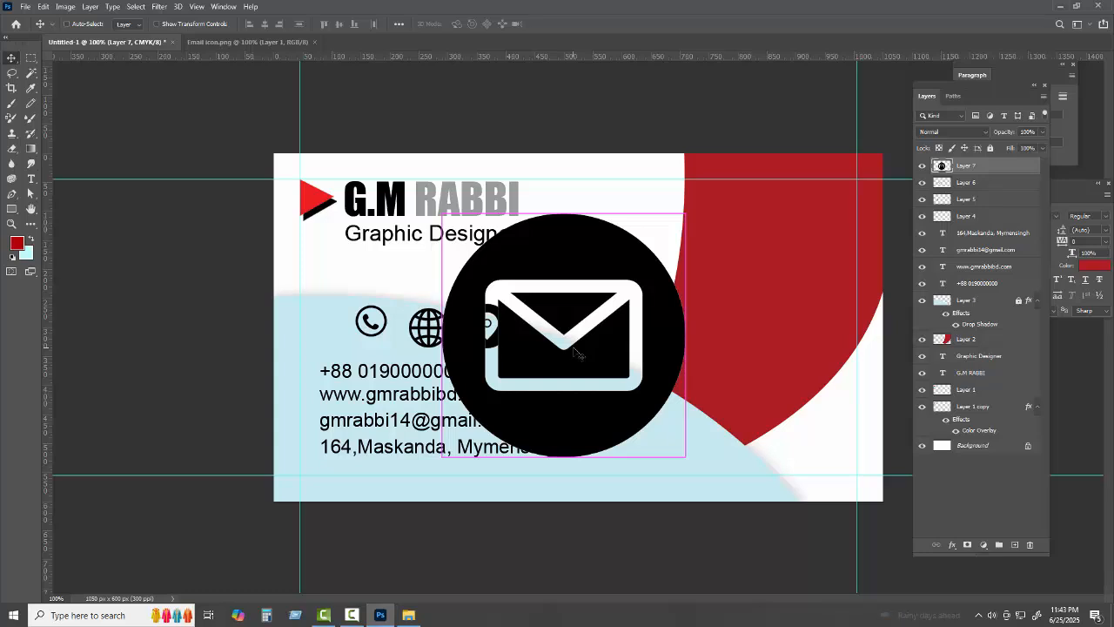
{"action": "key", "text": "ctrl+t"}
{"action": "left_click_drag", "start_coordinate": [688, 212], "coordinate": [577, 319]}
{"action": "left_click", "coordinate": [574, 24]}
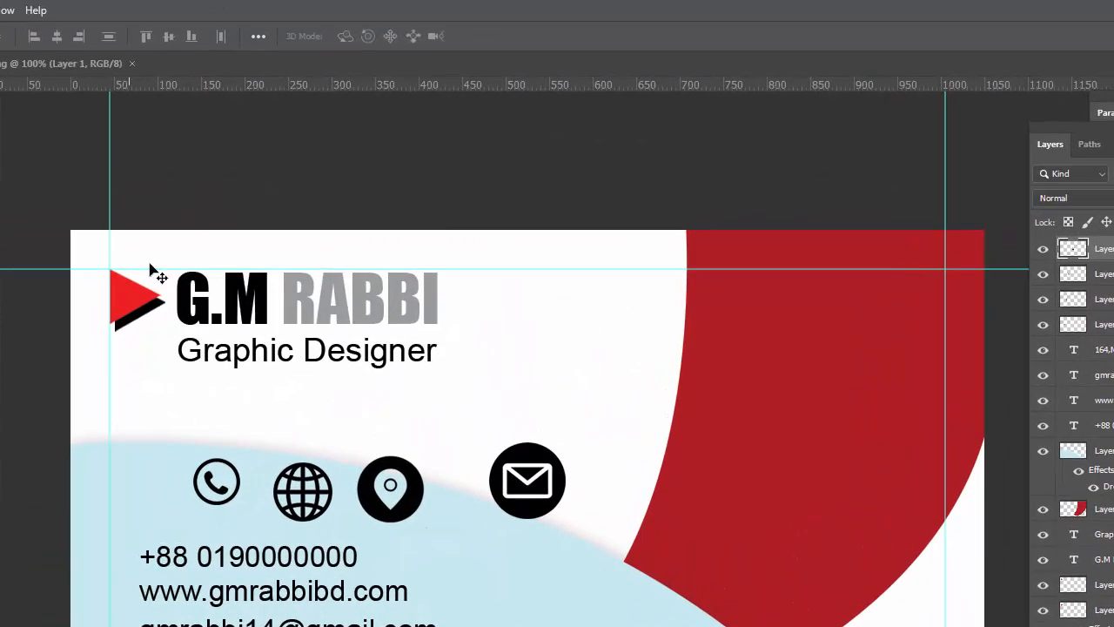
{"action": "left_click", "coordinate": [56, 66]}
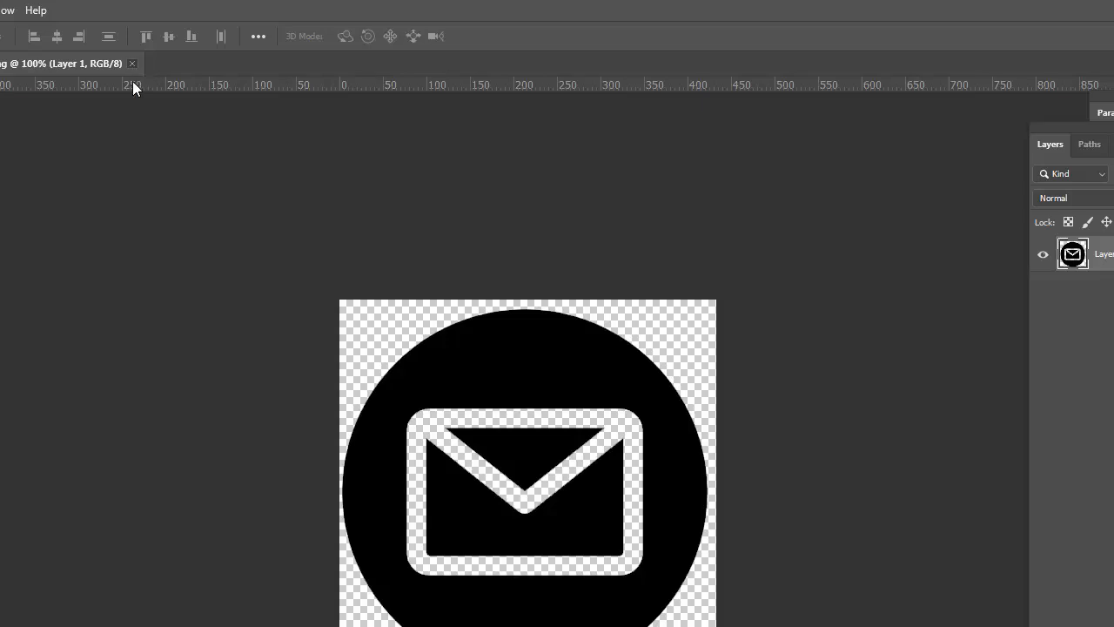
Shrink the envelope icon to about 28% and place it beside the email address line
{"action": "left_click", "coordinate": [131, 63]}
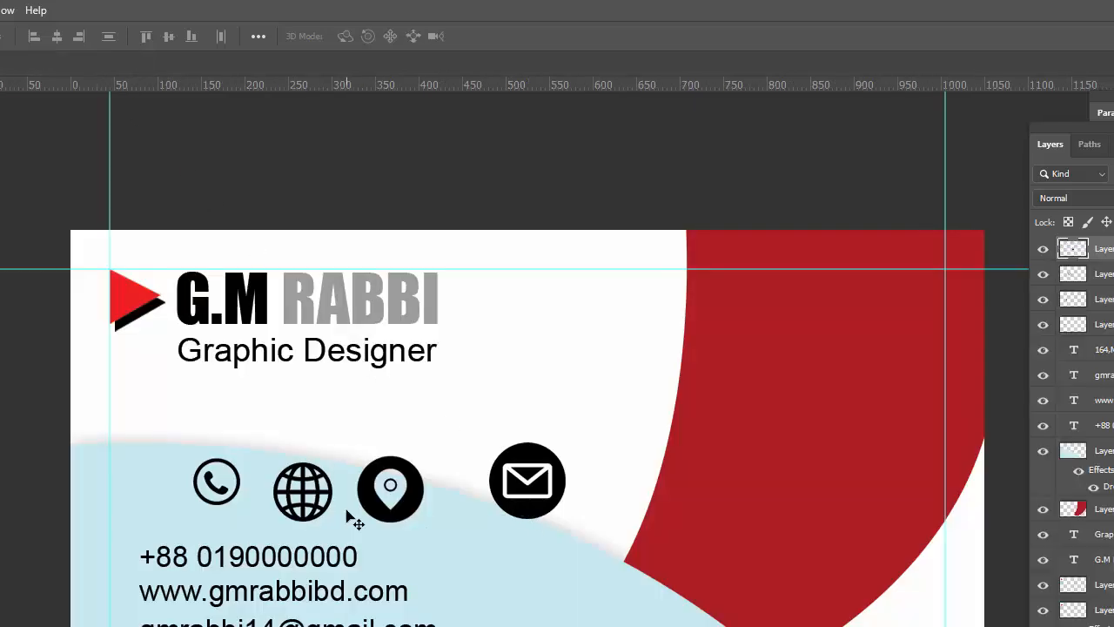
{"action": "key", "text": "ctrl+plus"}
{"action": "left_click_drag", "start_coordinate": [353, 520], "coordinate": [566, 308]}
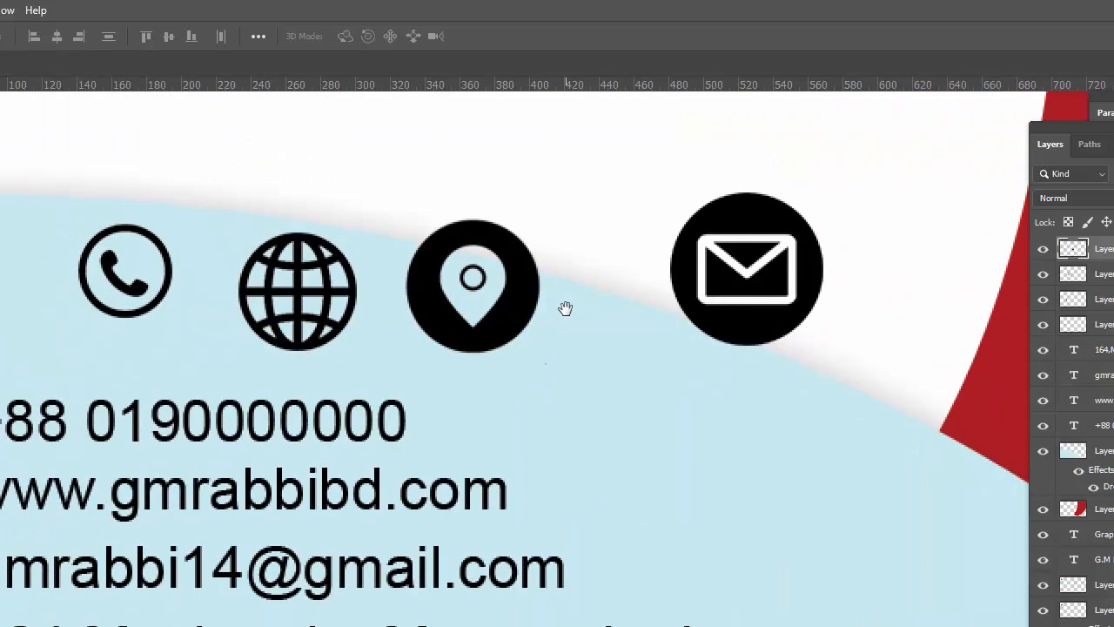
{"action": "left_click_drag", "start_coordinate": [690, 322], "coordinate": [643, 319]}
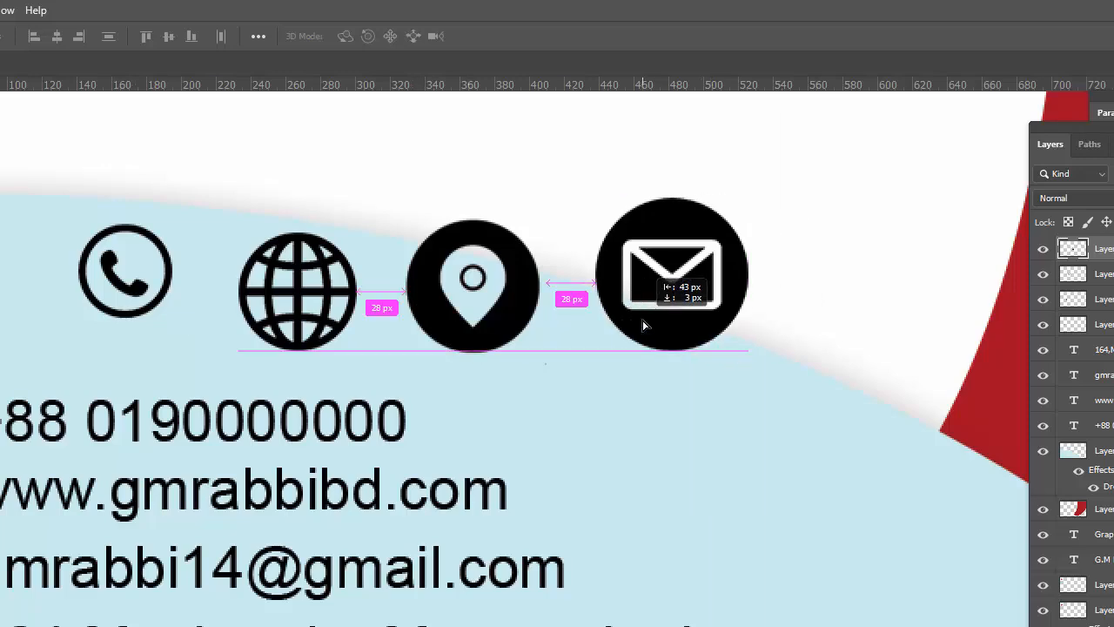
{"action": "key", "text": "ctrl+t"}
{"action": "left_click_drag", "start_coordinate": [747, 350], "coordinate": [650, 239]}
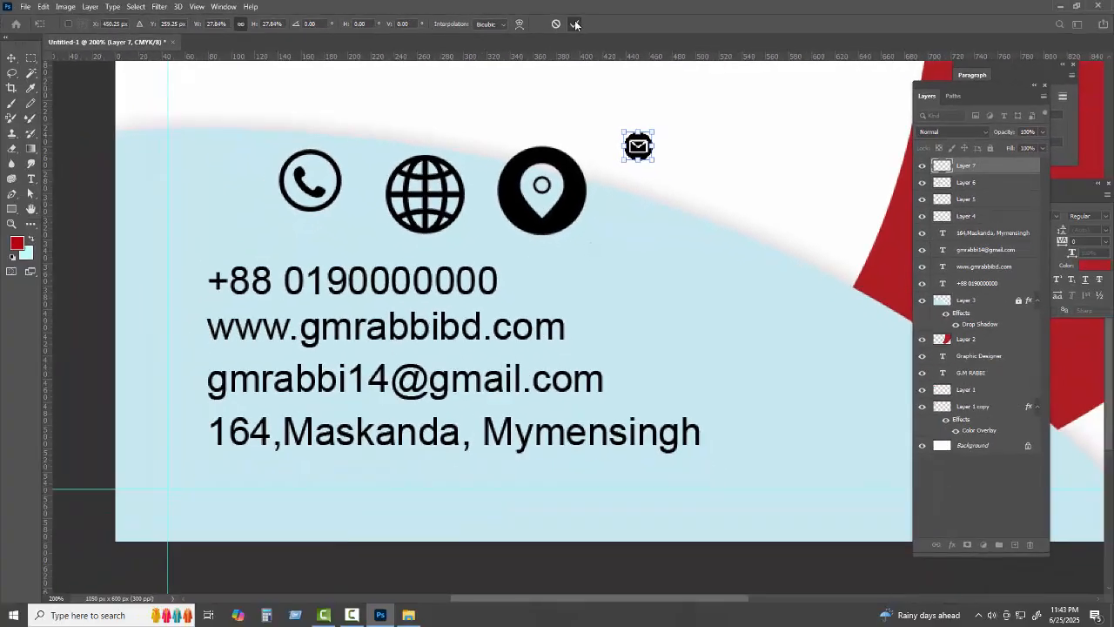
{"action": "key", "text": "Return"}
{"action": "left_click_drag", "start_coordinate": [638, 149], "coordinate": [181, 383]}
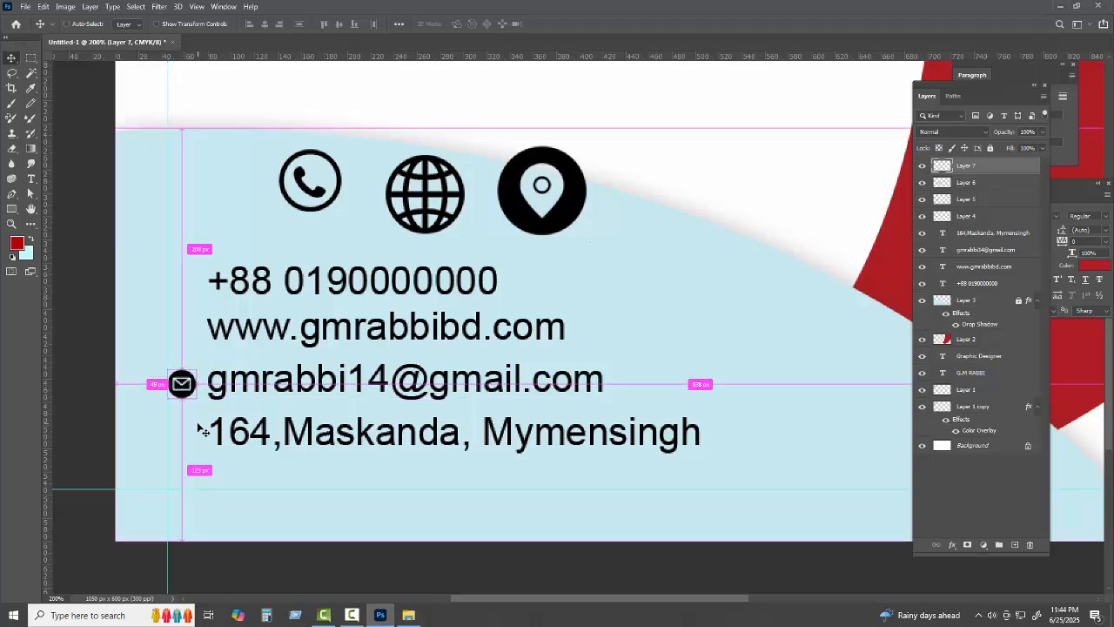
{"action": "key", "text": "ctrl+t"}
{"action": "left_click_drag", "start_coordinate": [198, 399], "coordinate": [201, 401]}
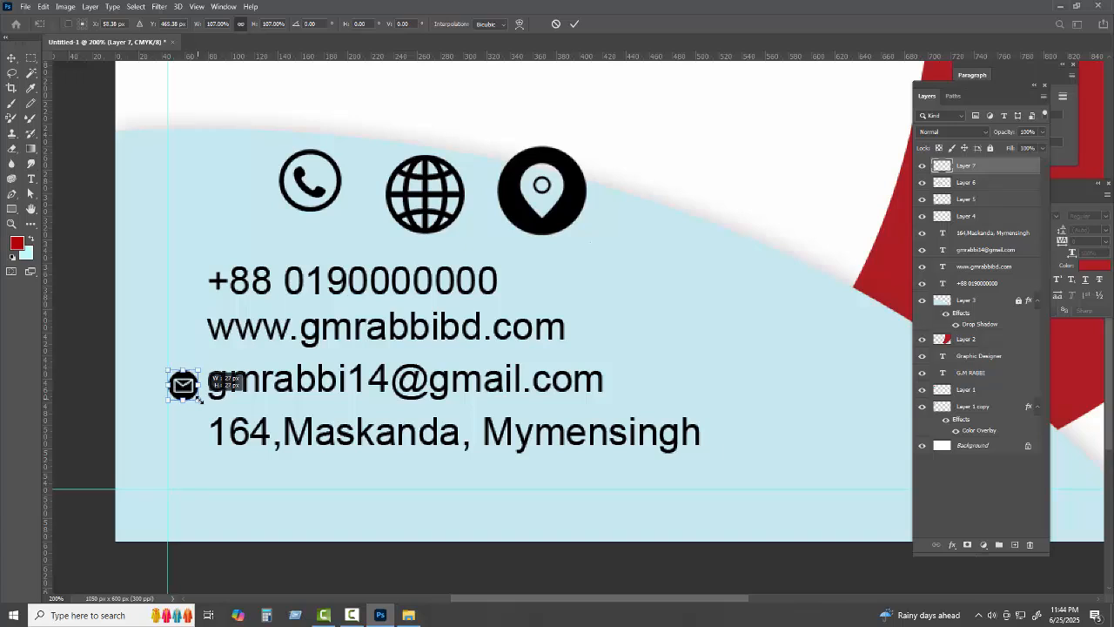
{"action": "left_click", "coordinate": [575, 26]}
Shrink the location pin and place it left of the address line
{"action": "left_click_drag", "start_coordinate": [545, 233], "coordinate": [269, 433]}
{"action": "key", "text": "ctrl+t"}
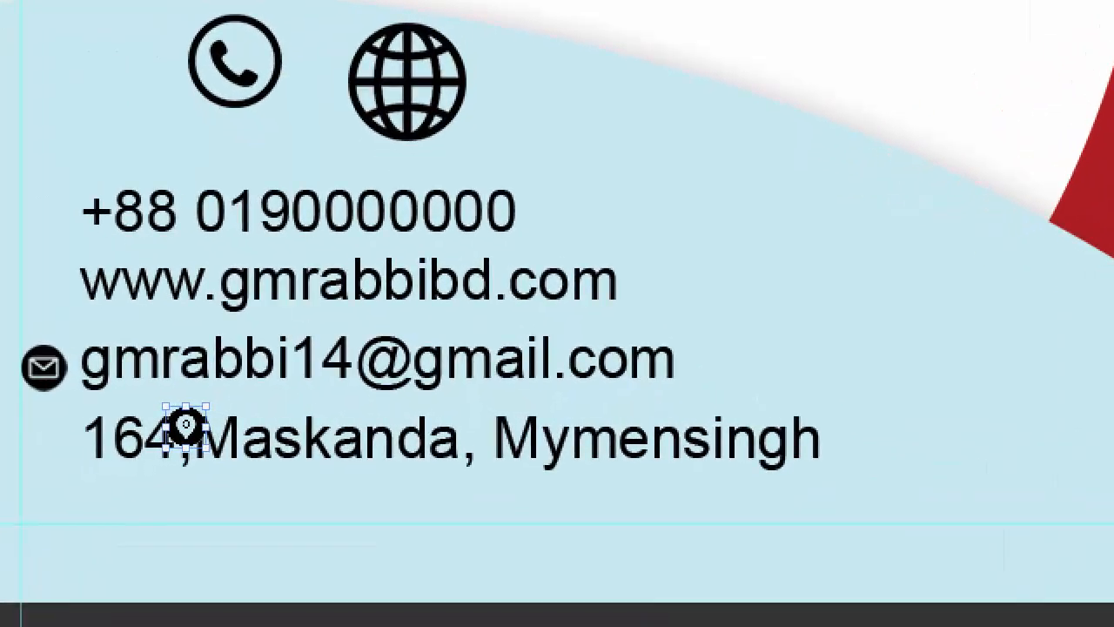
{"action": "key", "text": "Return"}
{"action": "left_click_drag", "start_coordinate": [199, 430], "coordinate": [66, 467]}
{"action": "key", "text": "ctrl+t"}
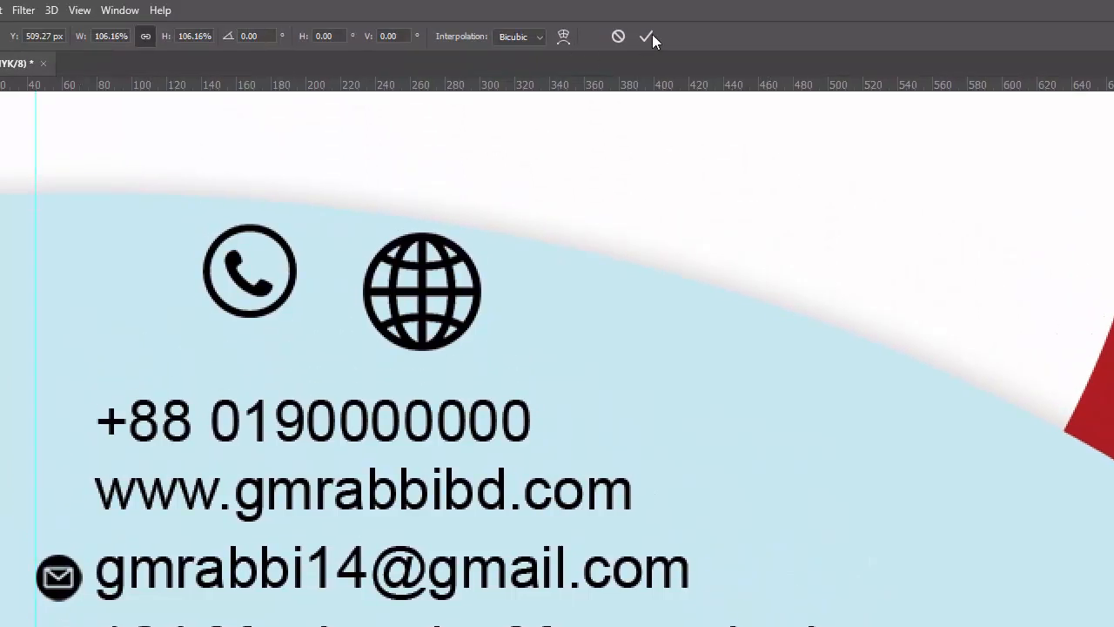
{"action": "left_click", "coordinate": [652, 35]}
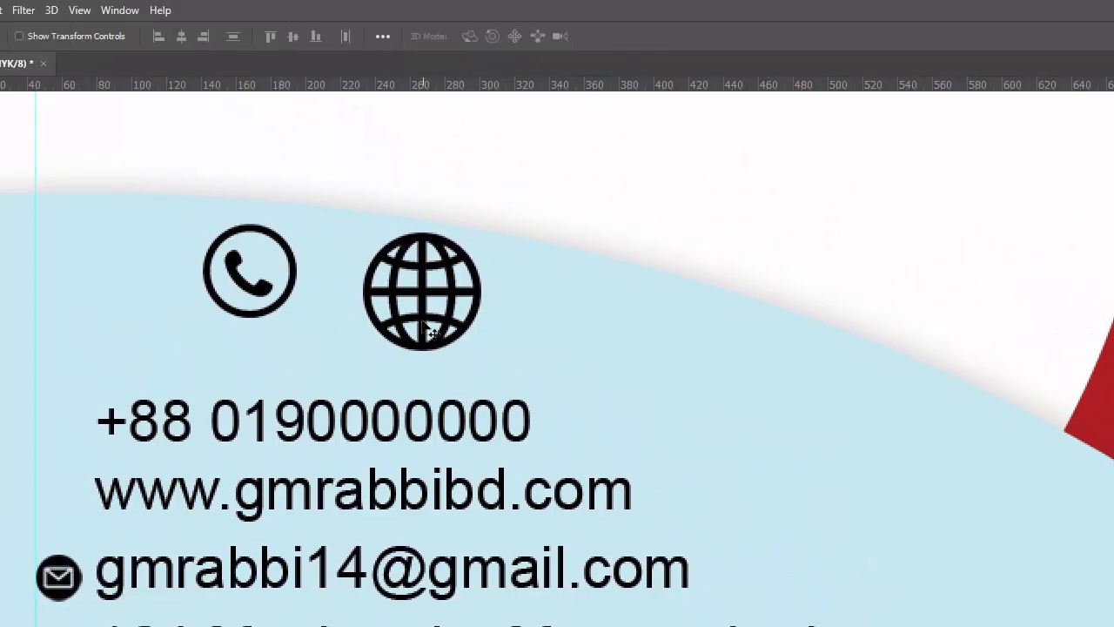
Shrink the globe icon to 37.5% and place it left of the website line
{"action": "left_click_drag", "start_coordinate": [429, 330], "coordinate": [687, 421]}
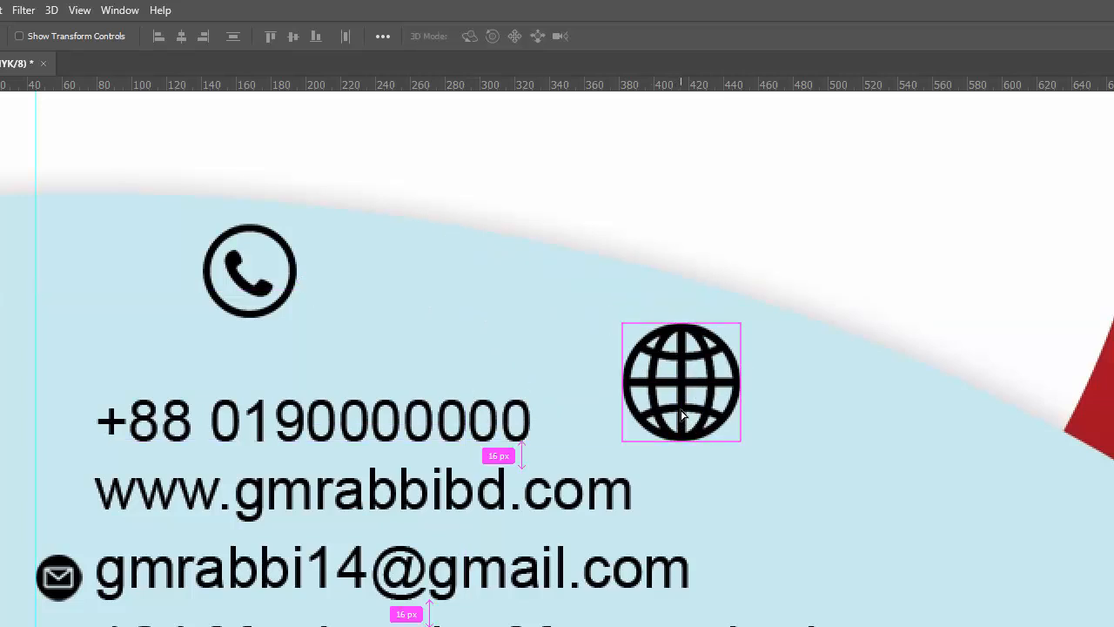
{"action": "key", "text": "ctrl+t"}
{"action": "left_click_drag", "start_coordinate": [744, 449], "coordinate": [680, 367]}
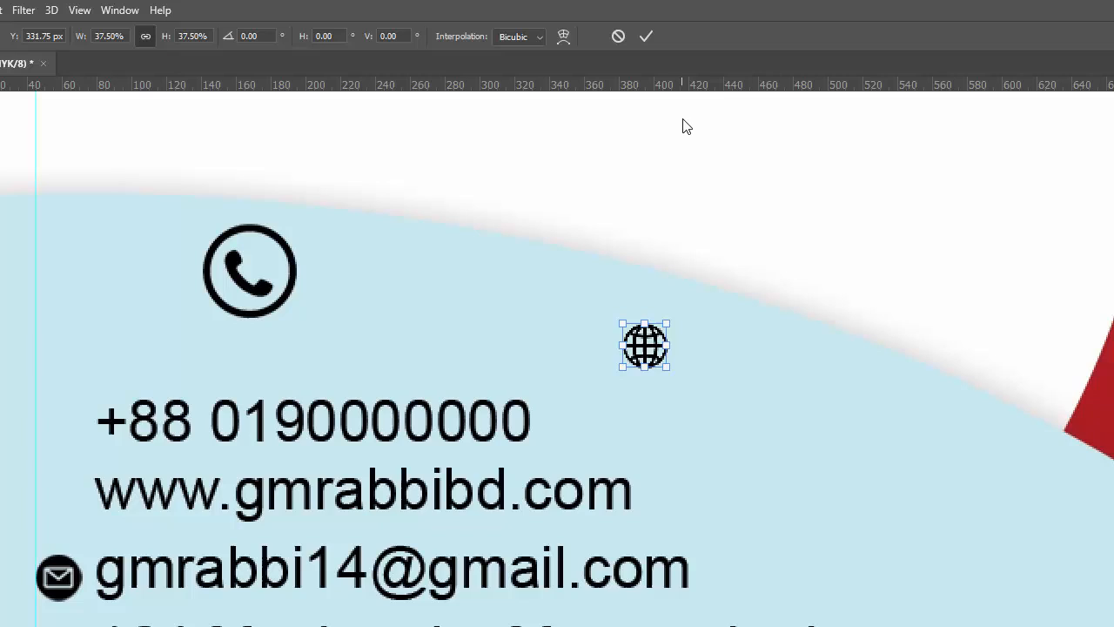
{"action": "left_click", "coordinate": [636, 38]}
{"action": "left_click_drag", "start_coordinate": [554, 345], "coordinate": [80, 520]}
{"action": "key", "text": "ctrl+t"}
{"action": "left_click", "coordinate": [645, 39]}
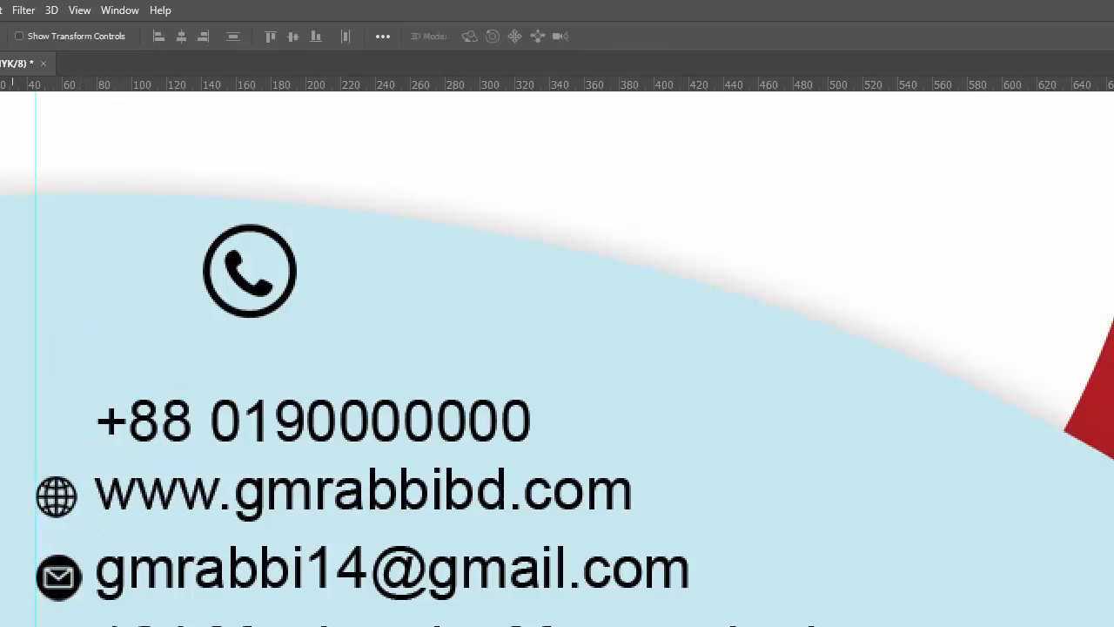
Shrink the phone icon and align it beside the phone number line
{"action": "left_click_drag", "start_coordinate": [276, 292], "coordinate": [54, 431]}
{"action": "key", "text": "ctrl+t"}
{"action": "left_click", "coordinate": [648, 37]}
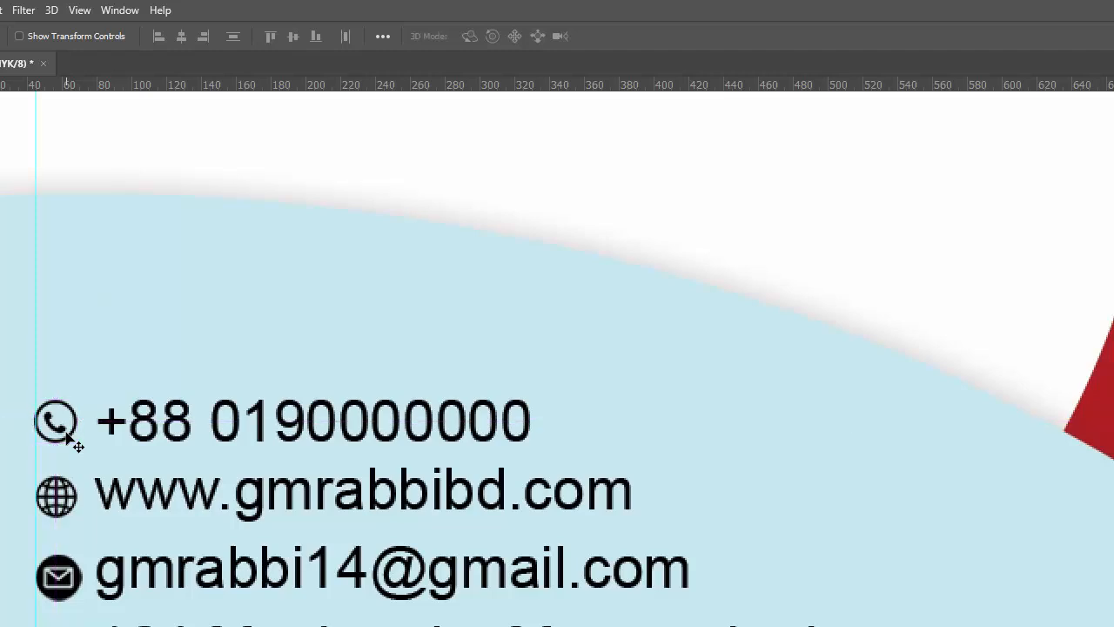
{"action": "key", "text": "ctrl+minus"}
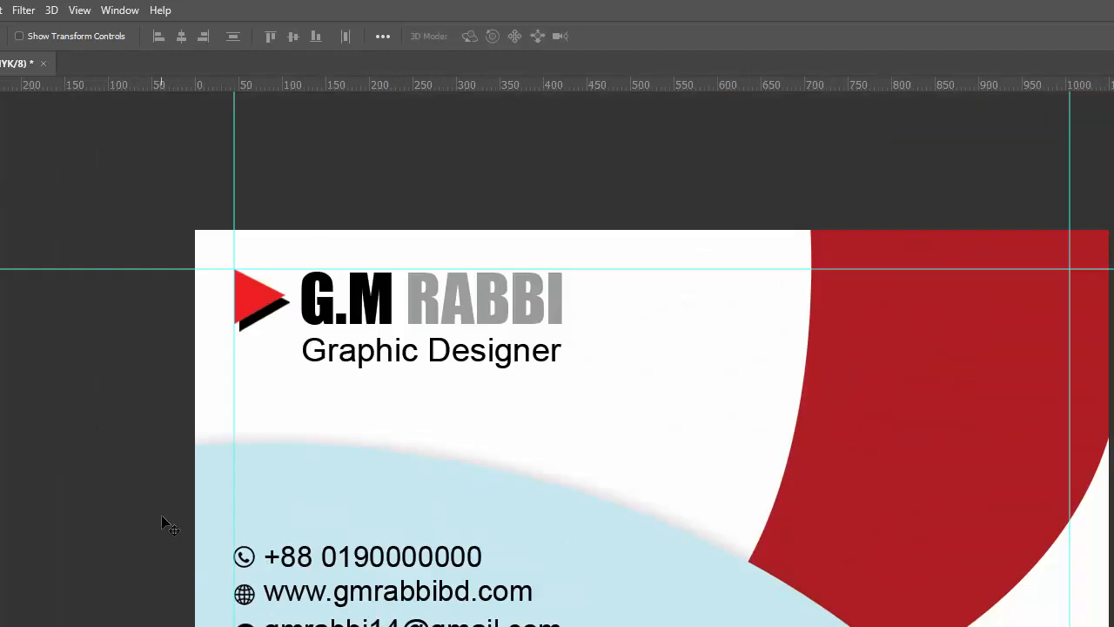
Nudge the block of contact lines and icons down and hide the guides
{"action": "left_click_drag", "start_coordinate": [158, 522], "coordinate": [304, 626]}
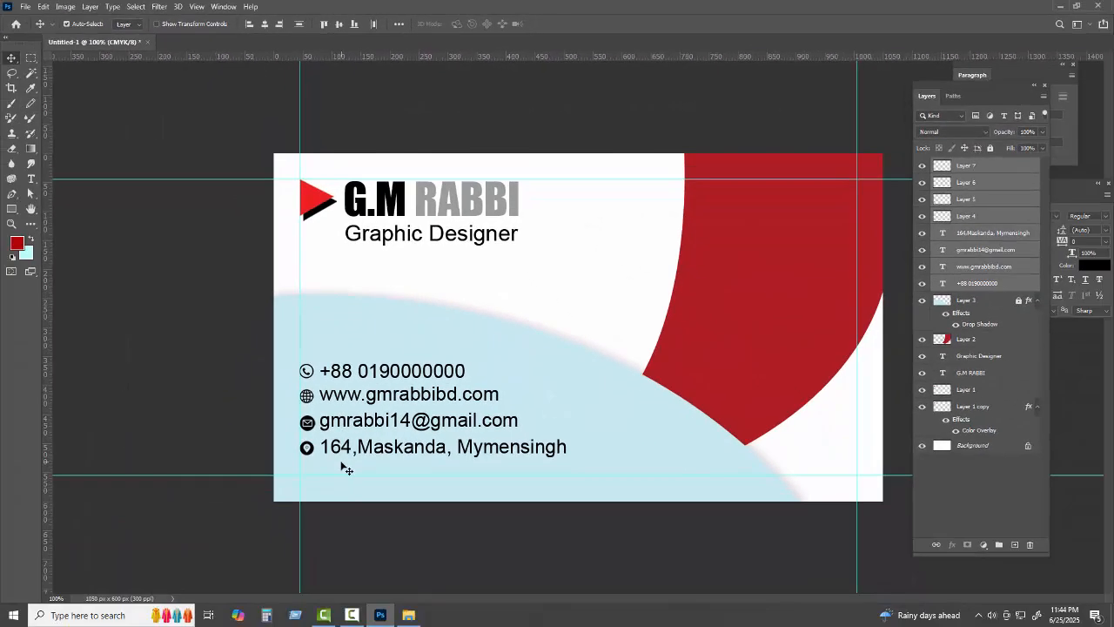
{"action": "key", "text": "Down"}
{"action": "key", "text": "Down"}
{"action": "key", "text": "Down"}
{"action": "key", "text": "Down"}
{"action": "key", "text": "Down"}
{"action": "key", "text": "Down"}
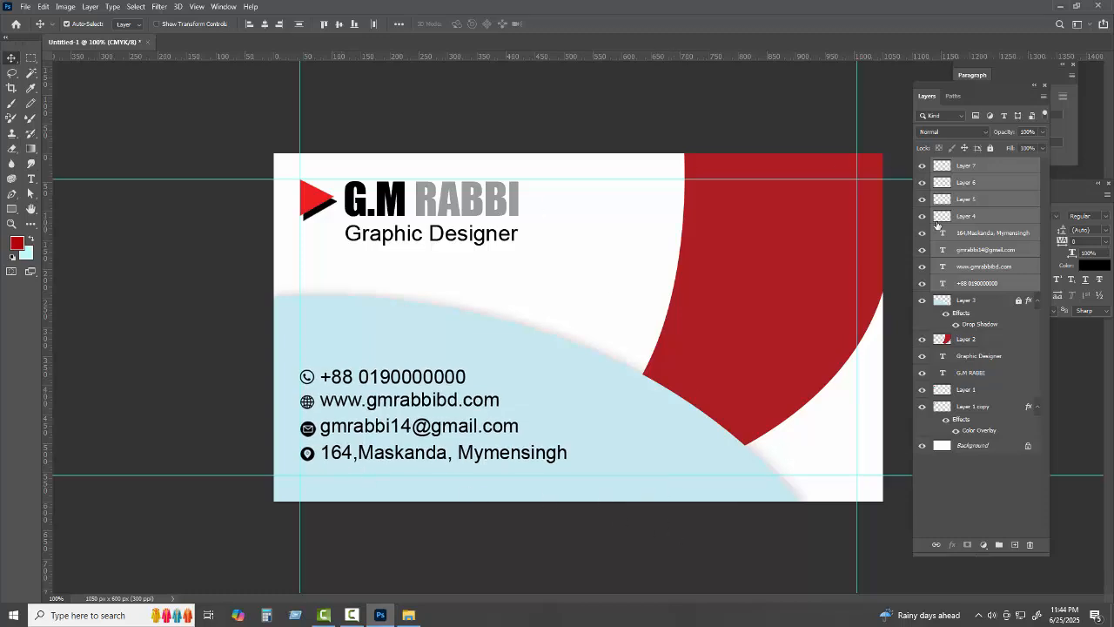
{"action": "key", "text": "ctrl+semicolon"}
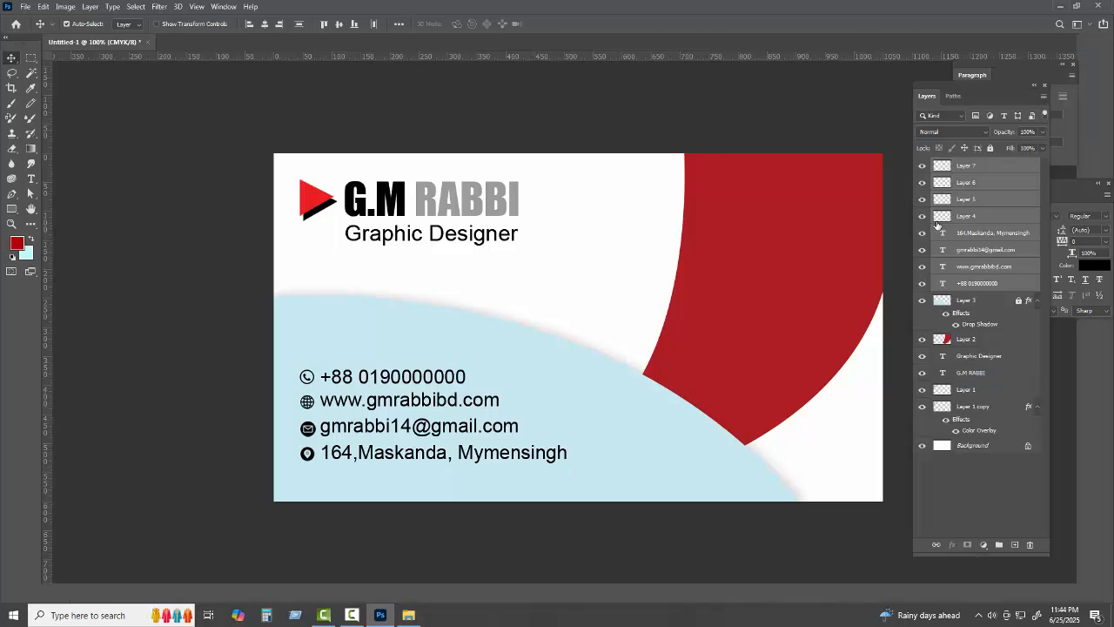
Preview the full card without panels, then restore the workspace and bring up Save As
{"action": "key", "text": "Tab"}
{"action": "key", "text": "ctrl+plus"}
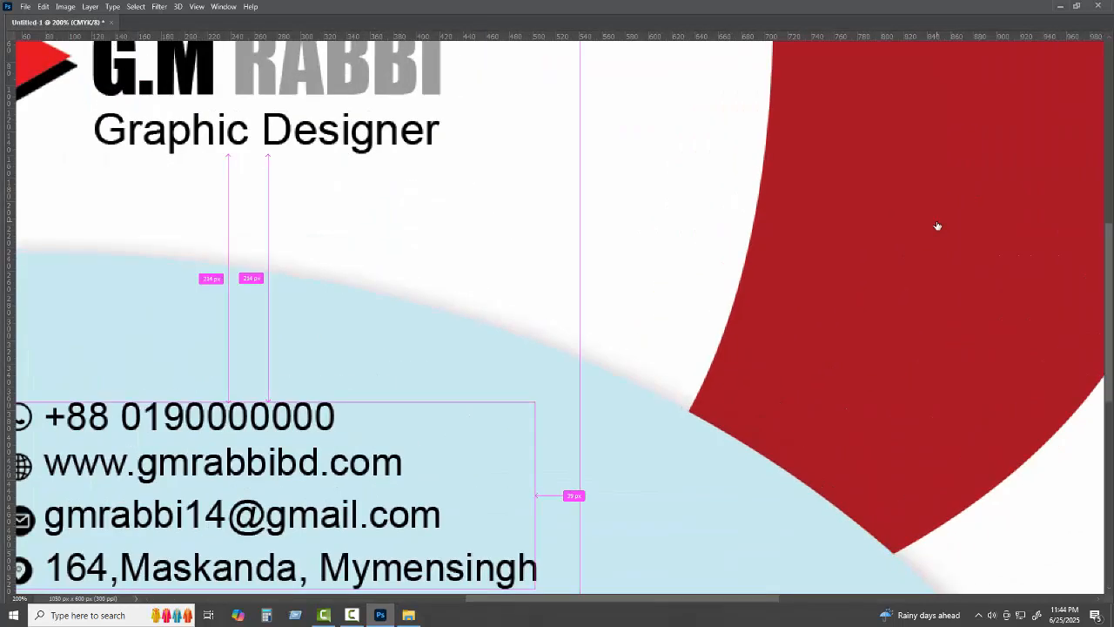
{"action": "key", "text": "ctrl+minus"}
{"action": "key", "text": "ctrl+minus"}
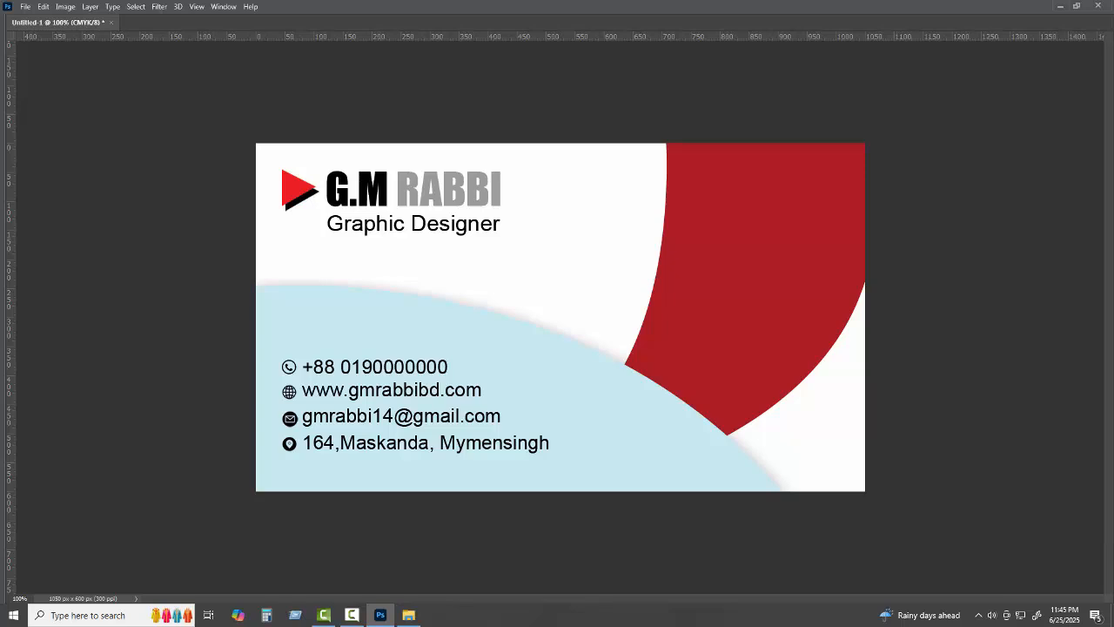
{"action": "key", "text": "Tab"}
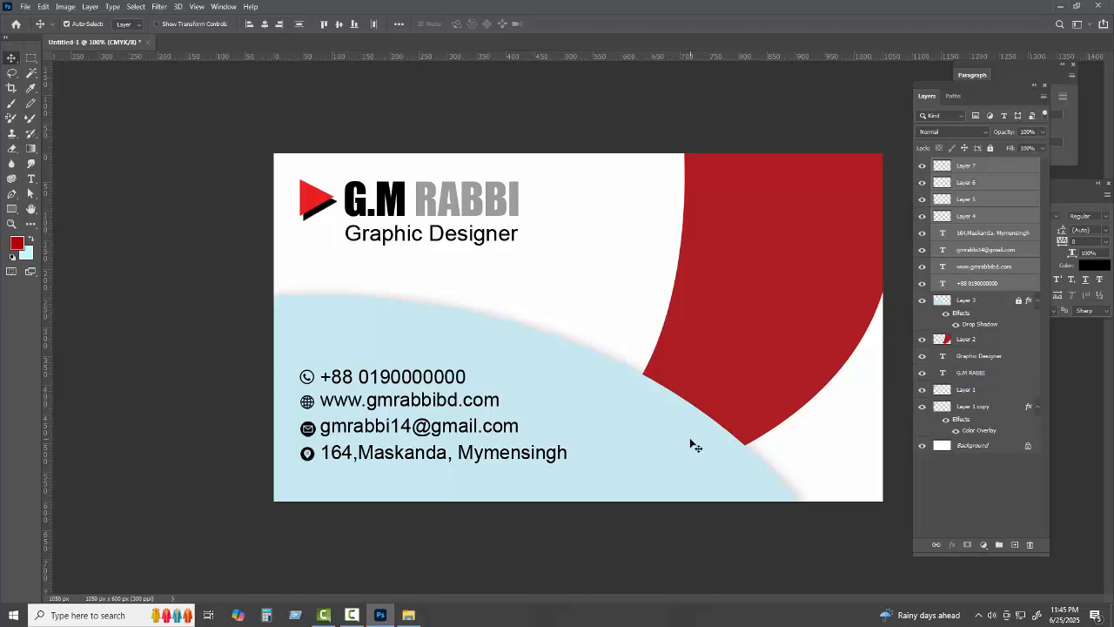
{"action": "key", "text": "ctrl"}
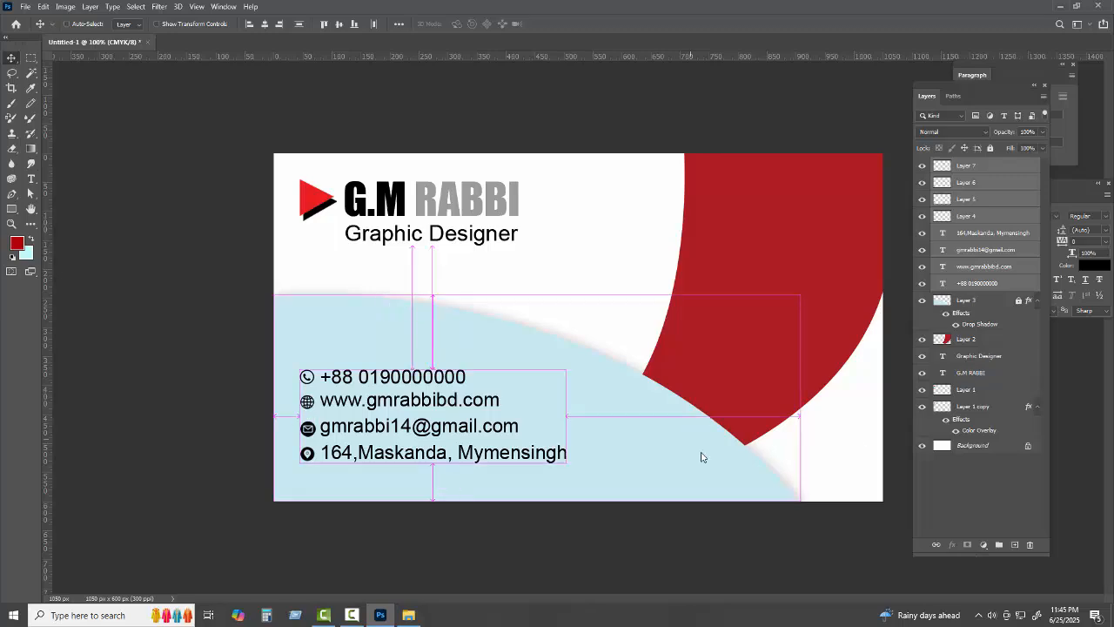
{"action": "key", "text": "ctrl+s"}
Save the card to the Desktop as Business Card Design.psd with maximum compatibility
{"action": "left_click", "coordinate": [34, 76]}
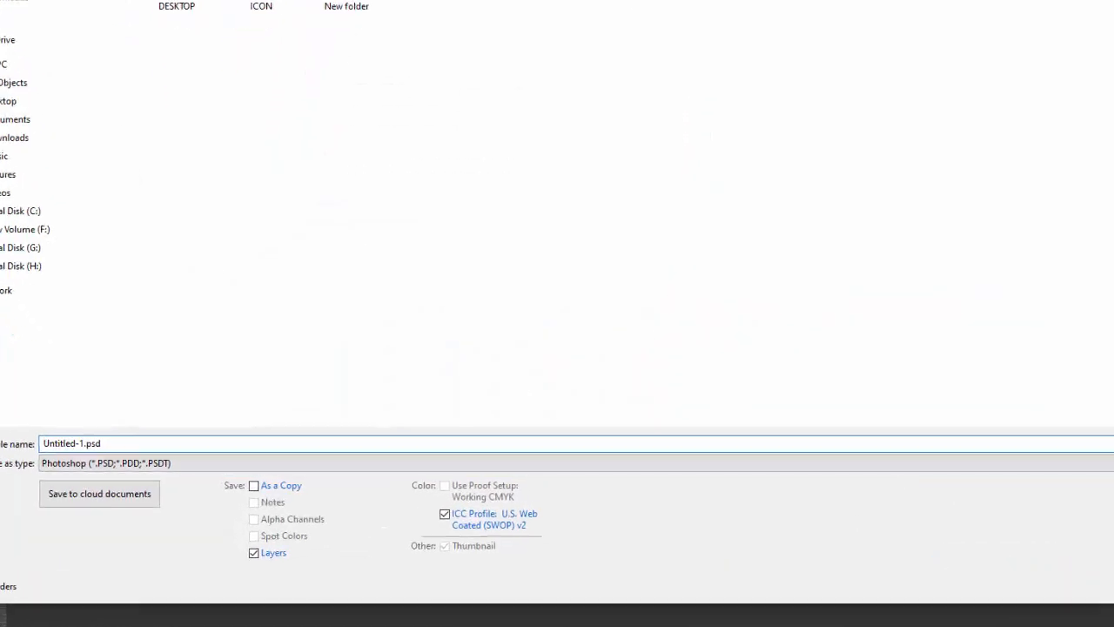
{"action": "left_click", "coordinate": [146, 449]}
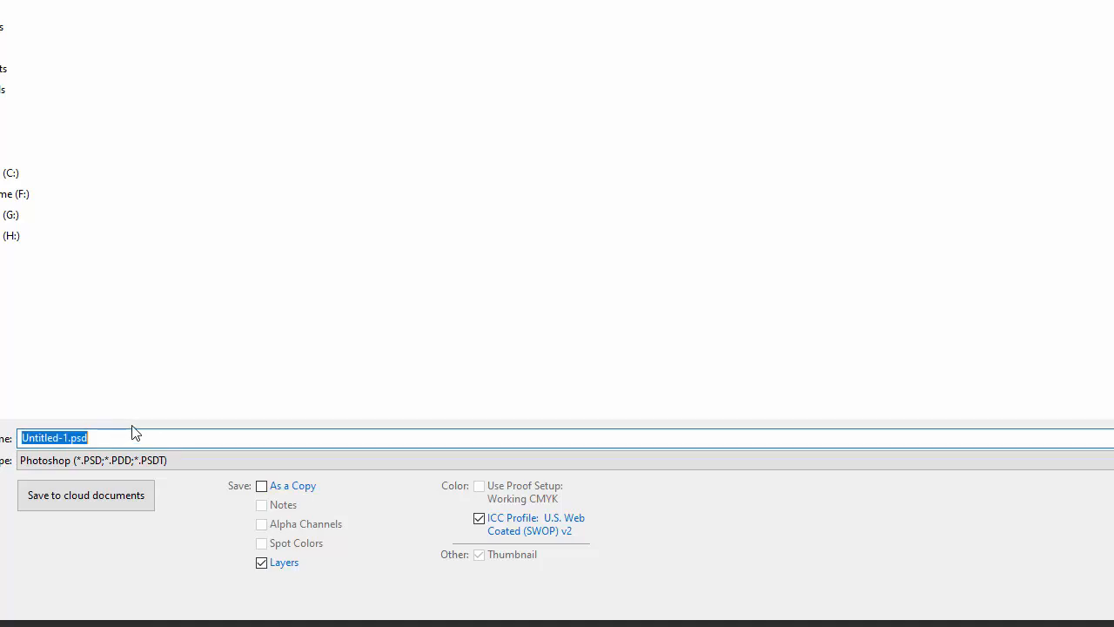
{"action": "type", "text": "B"}
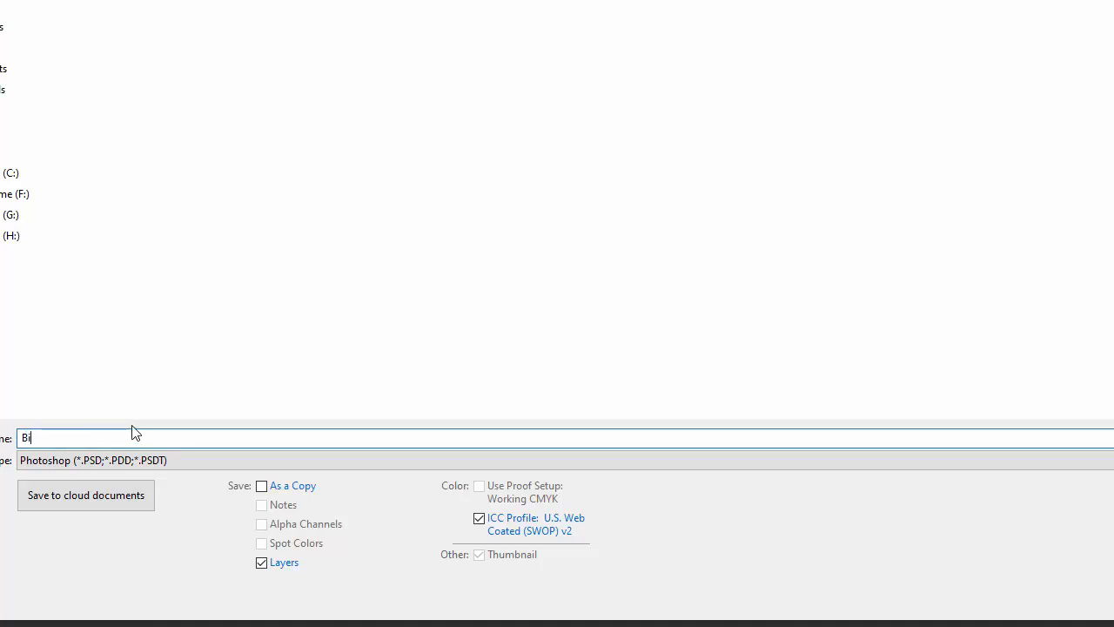
{"action": "type", "text": "usiness Card Desig"}
{"action": "type", "text": "n"}
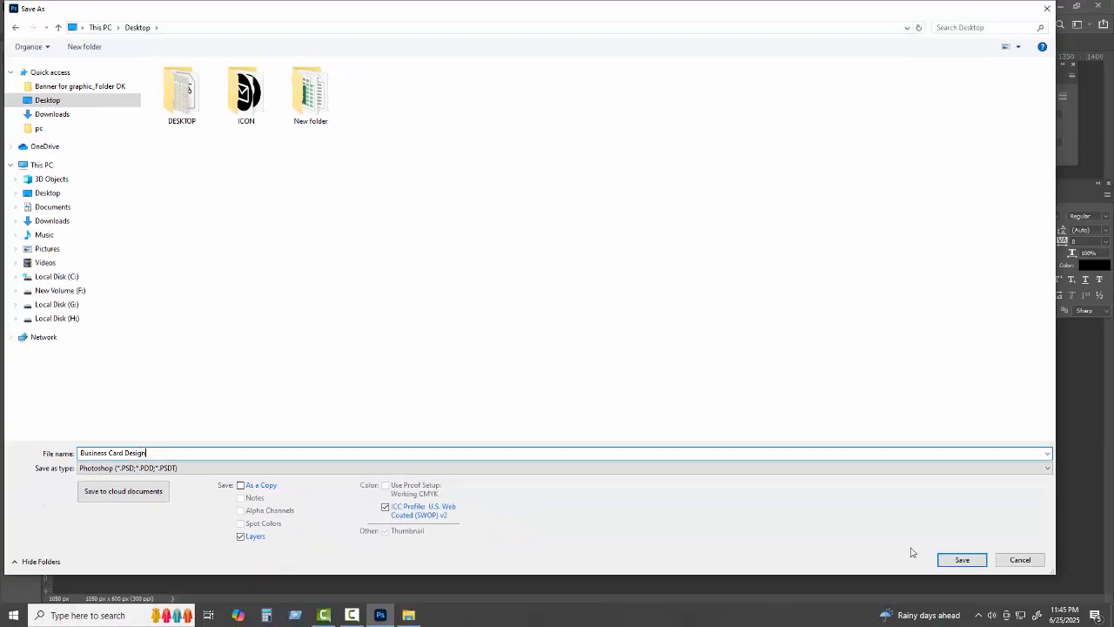
{"action": "left_click", "coordinate": [961, 560]}
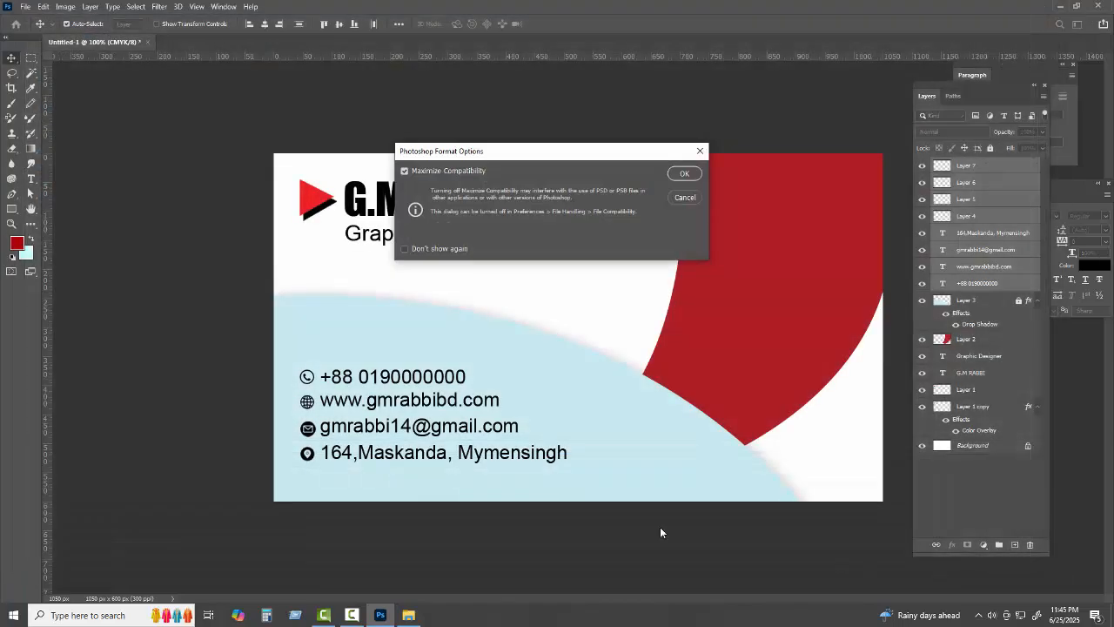
{"action": "left_click", "coordinate": [674, 174]}
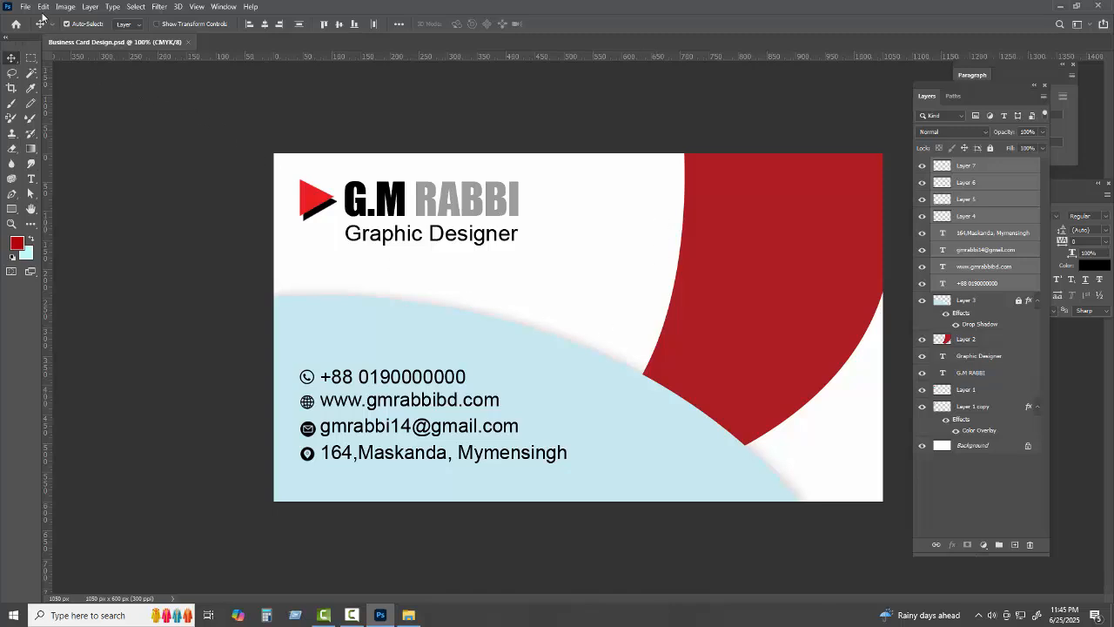
Save a JPEG copy, Business Card Design.jpg, into Downloads
{"action": "left_click", "coordinate": [26, 6]}
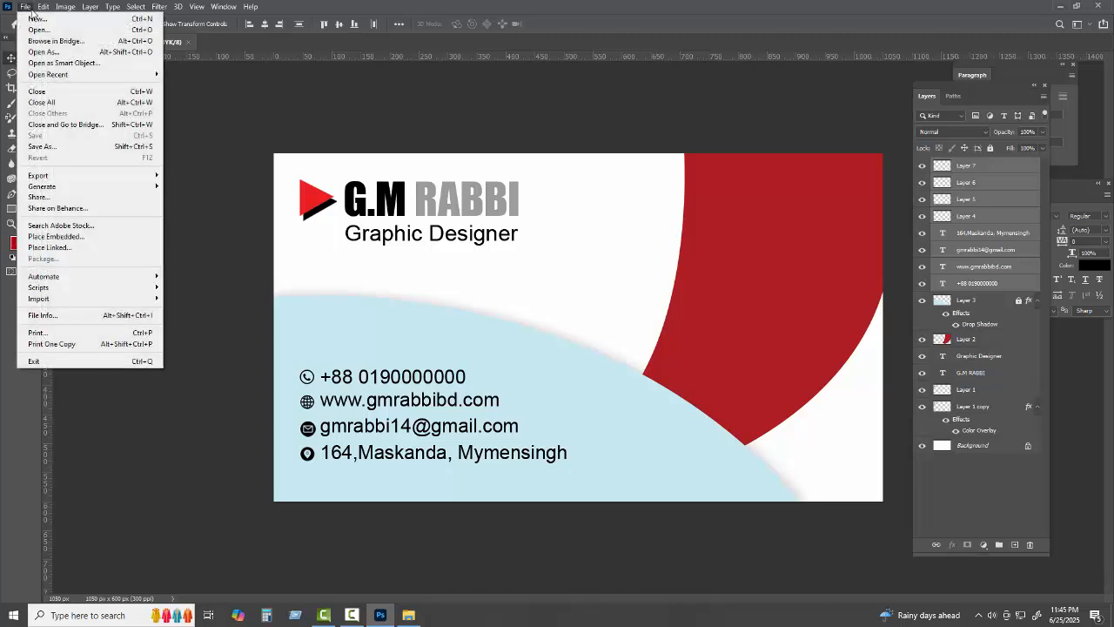
{"action": "left_click", "coordinate": [53, 148]}
{"action": "left_click", "coordinate": [73, 116]}
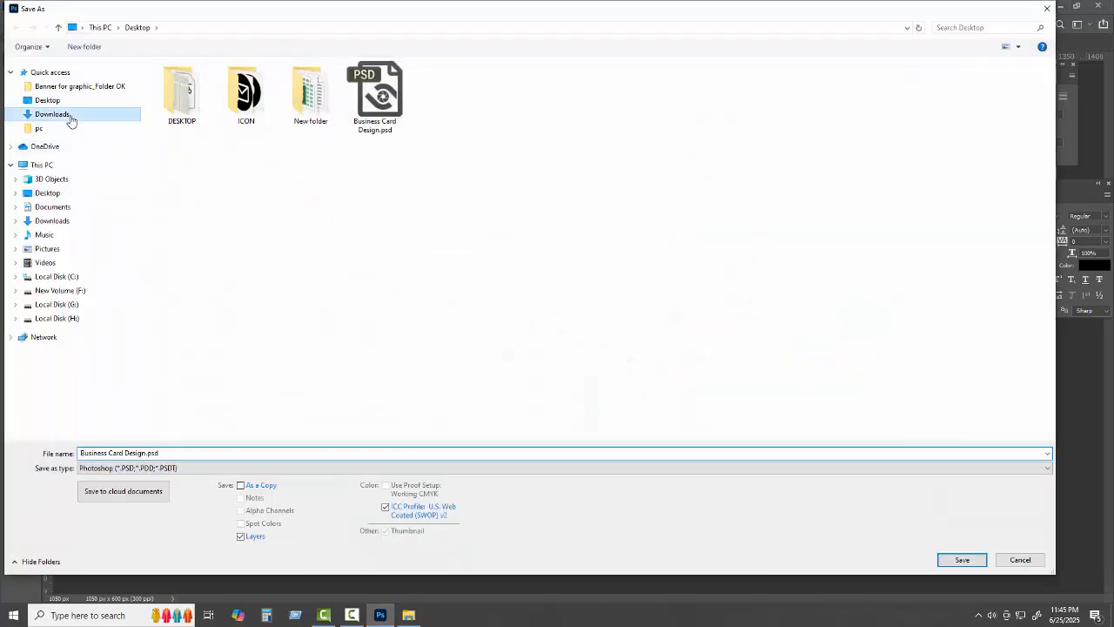
{"action": "left_click", "coordinate": [202, 470]}
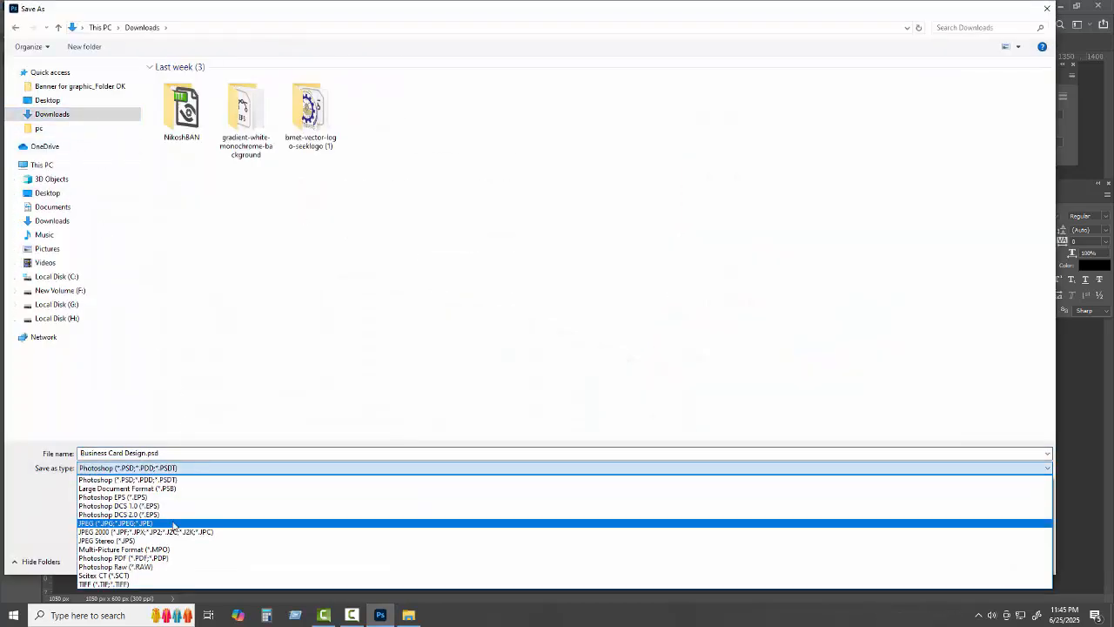
{"action": "left_click", "coordinate": [175, 525]}
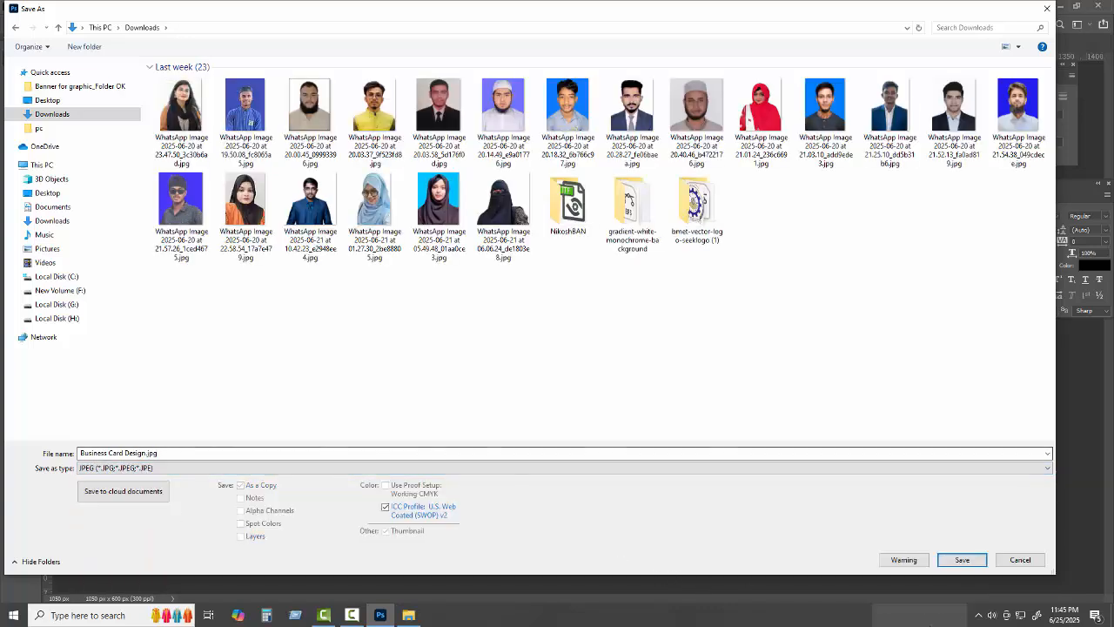
{"action": "left_click", "coordinate": [961, 561]}
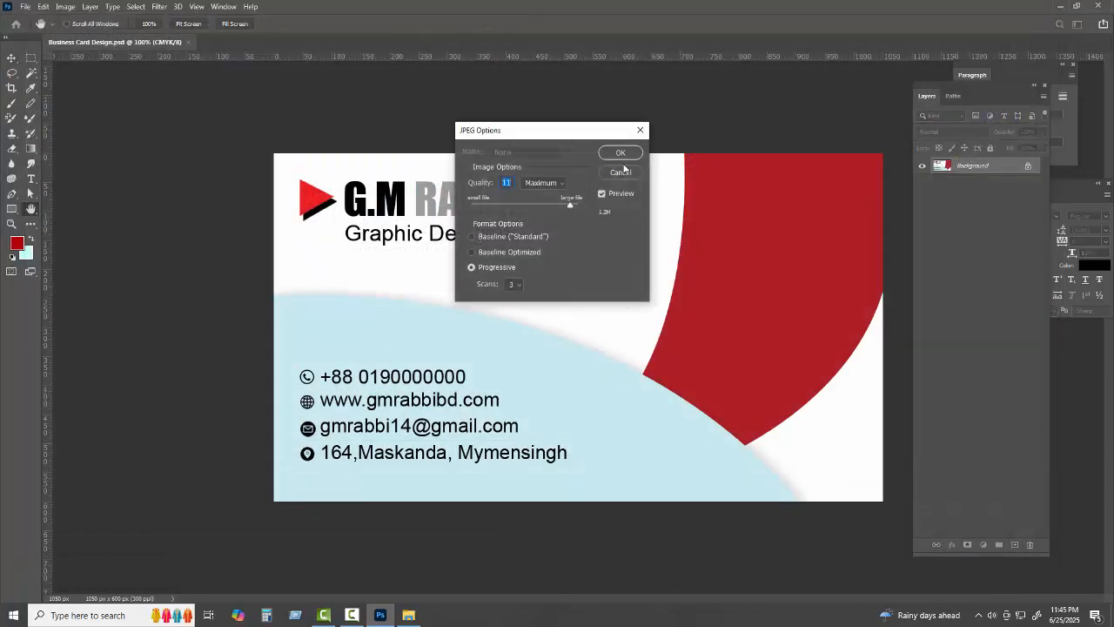
{"action": "left_click", "coordinate": [621, 153]}
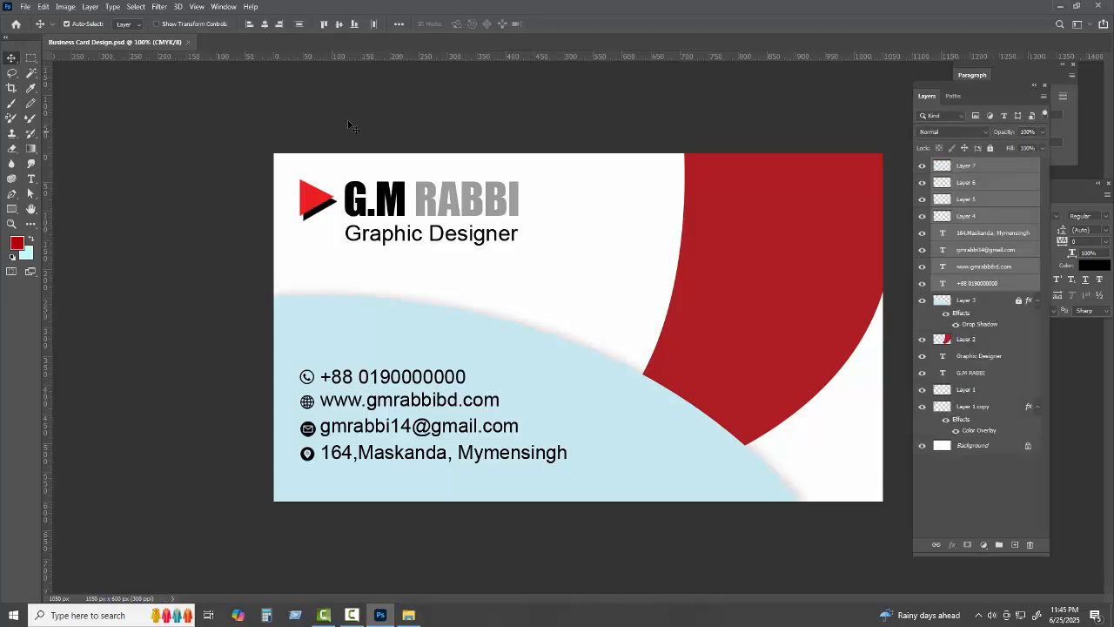
Close the business card and create a new Web Medium 1440 x 900 px document
{"action": "left_click", "coordinate": [189, 42]}
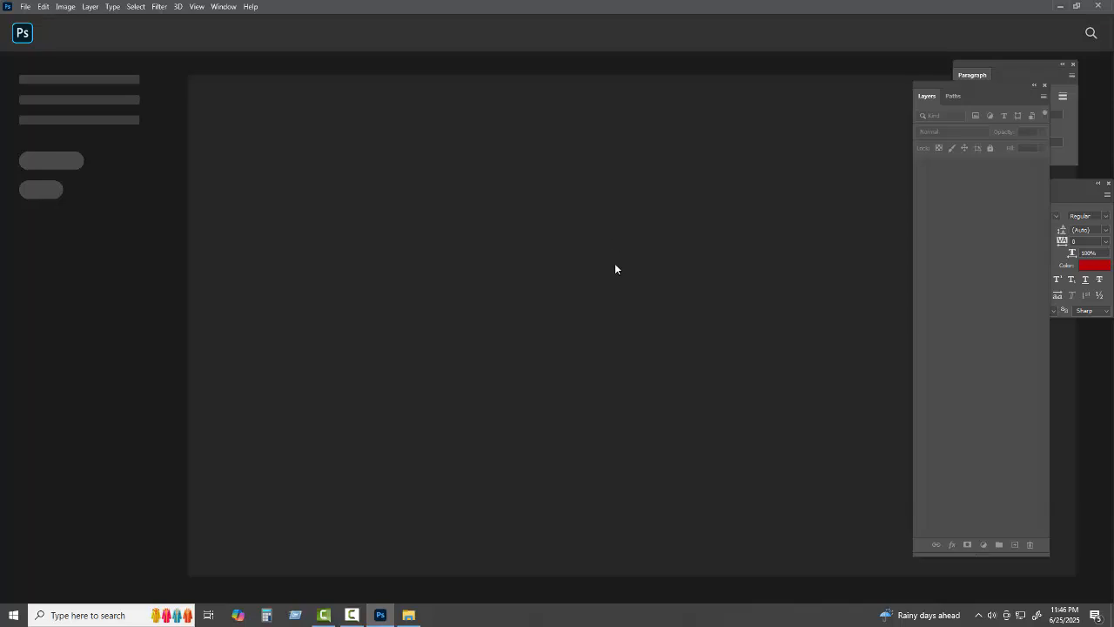
{"action": "left_click", "coordinate": [26, 6]}
{"action": "left_click", "coordinate": [34, 20]}
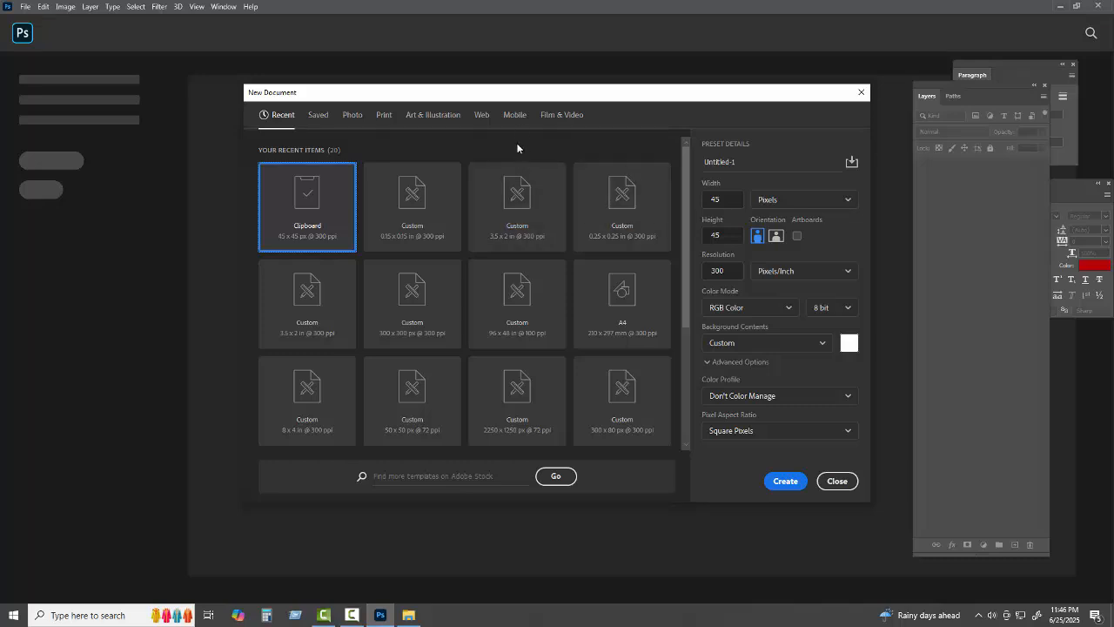
{"action": "left_click", "coordinate": [518, 122]}
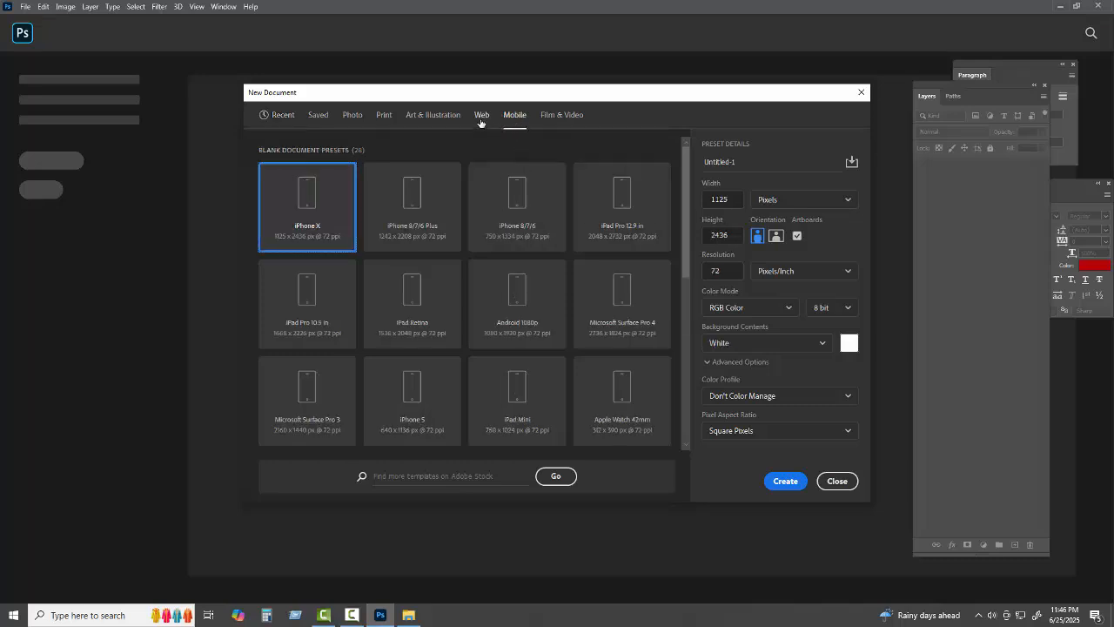
{"action": "left_click", "coordinate": [481, 116]}
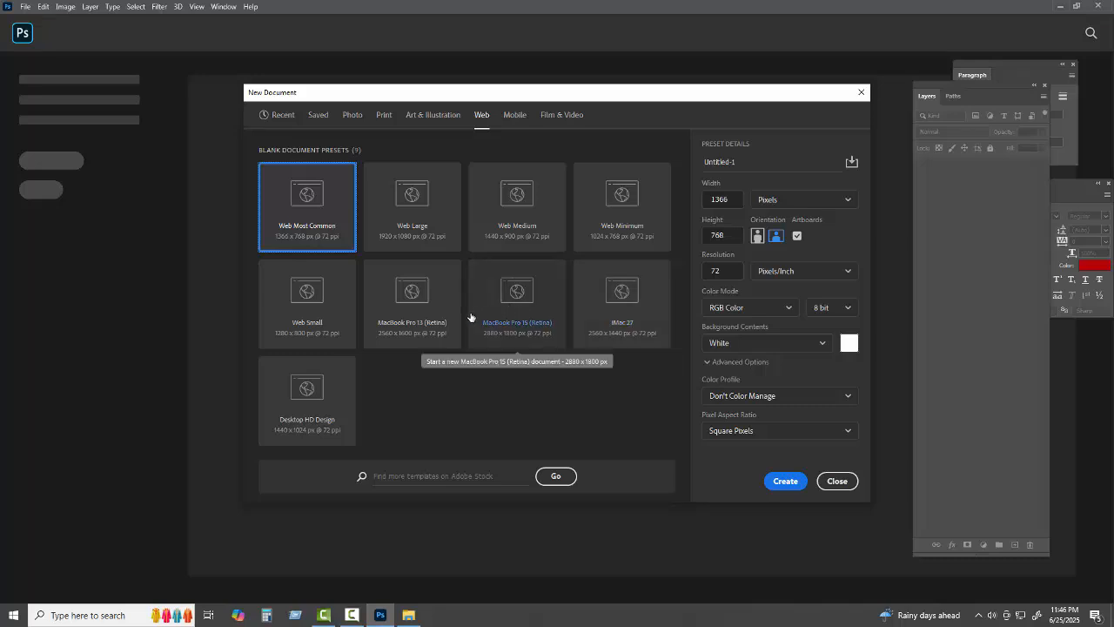
{"action": "left_click", "coordinate": [507, 236]}
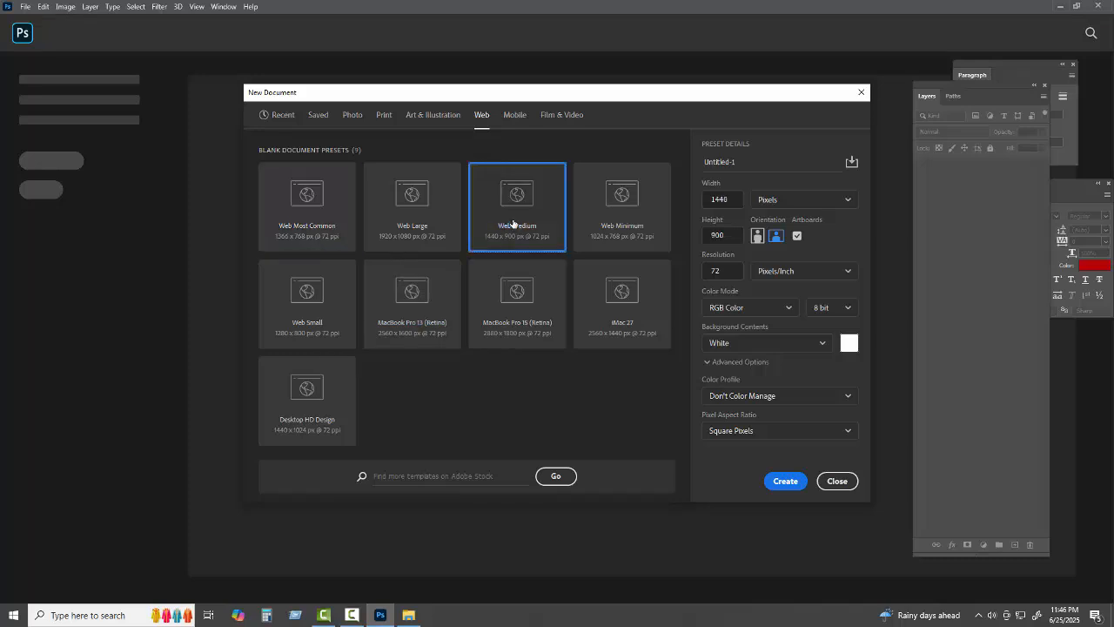
{"action": "left_click", "coordinate": [780, 481]}
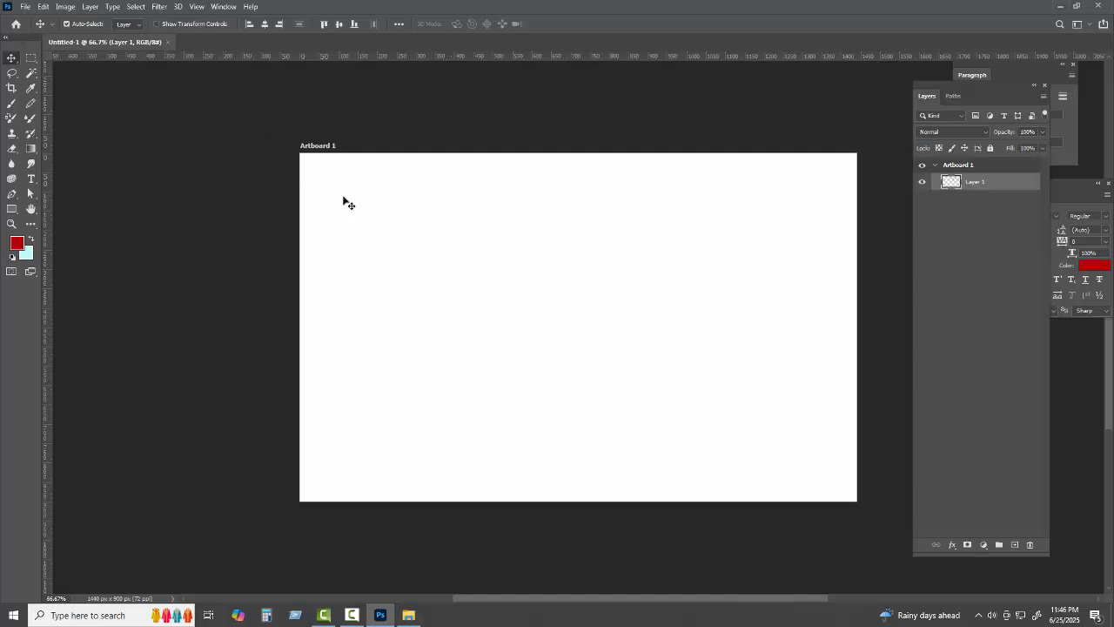
Create a new A4 print document in Grayscale colour mode
{"action": "left_click", "coordinate": [25, 7]}
{"action": "left_click", "coordinate": [39, 22]}
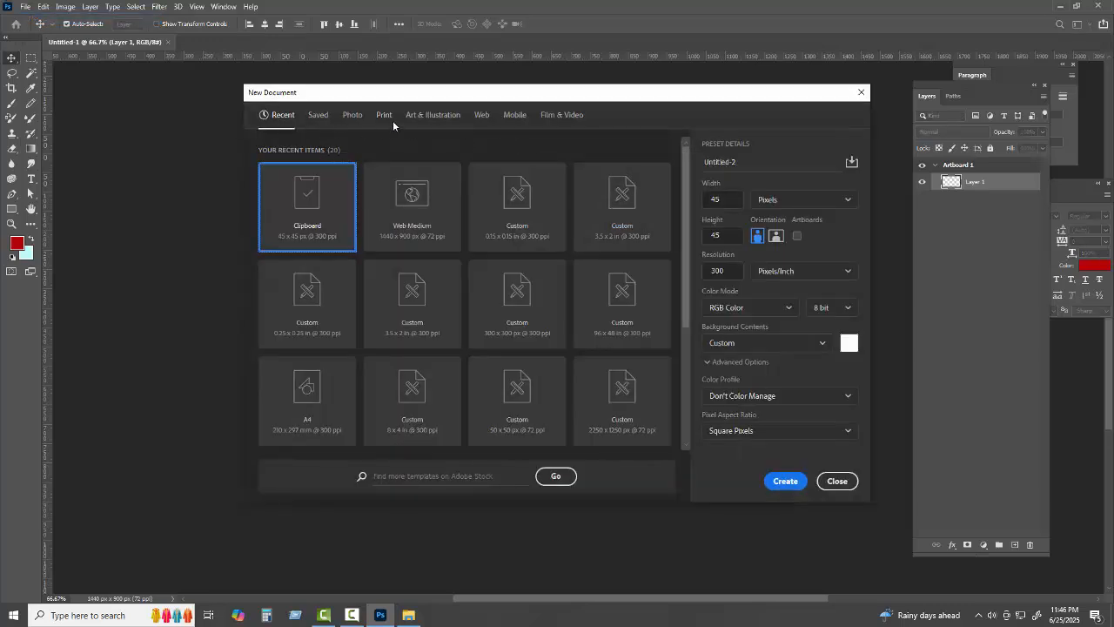
{"action": "left_click", "coordinate": [389, 118]}
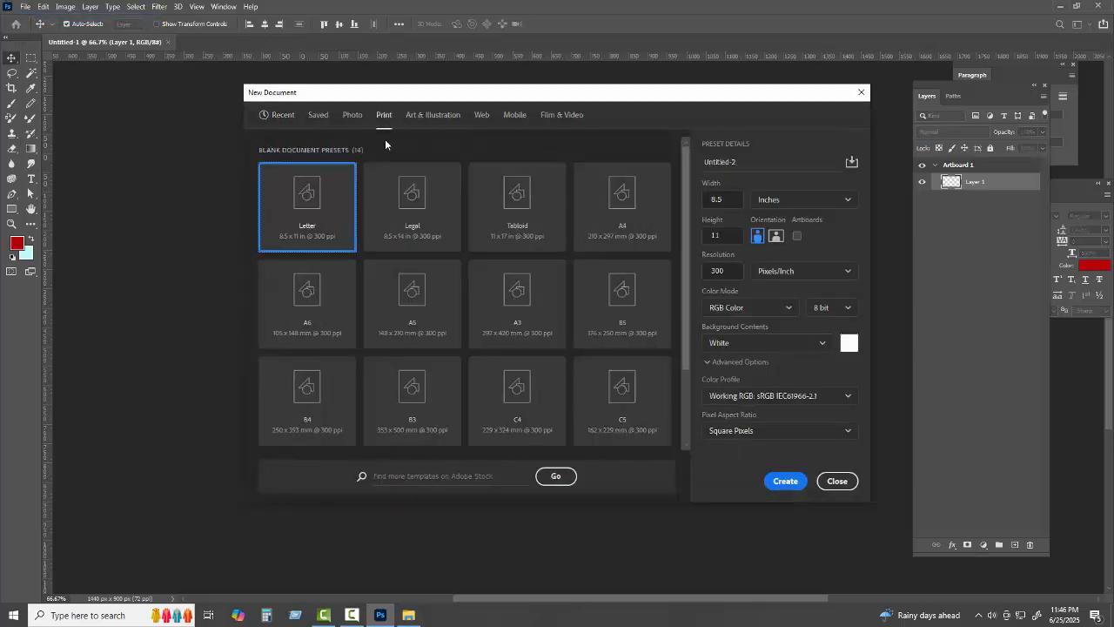
{"action": "left_click", "coordinate": [599, 223]}
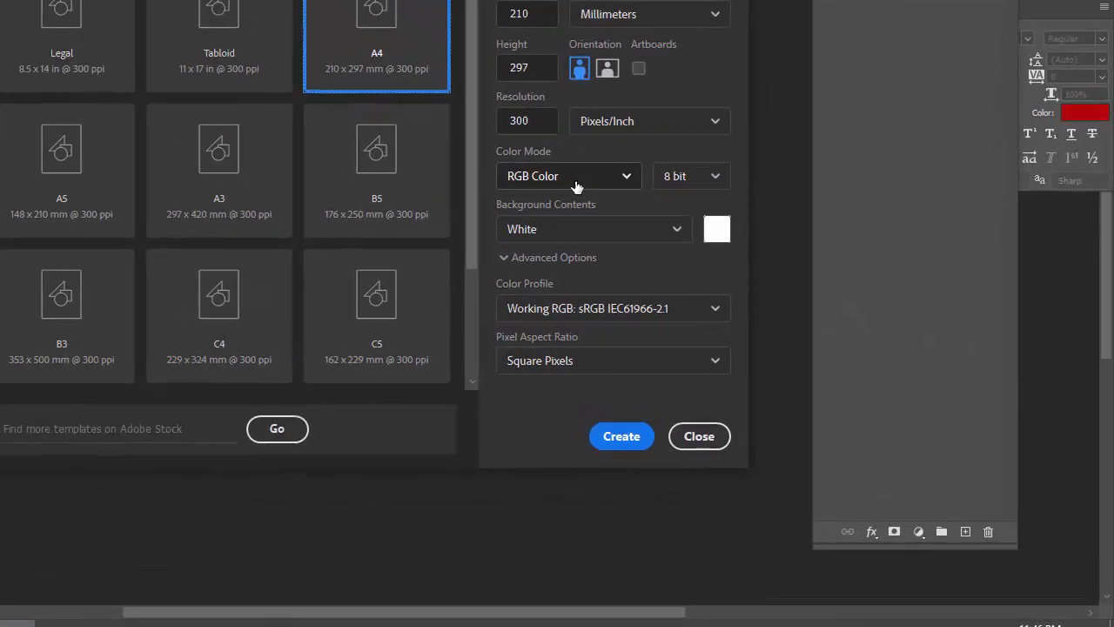
{"action": "left_click", "coordinate": [755, 308]}
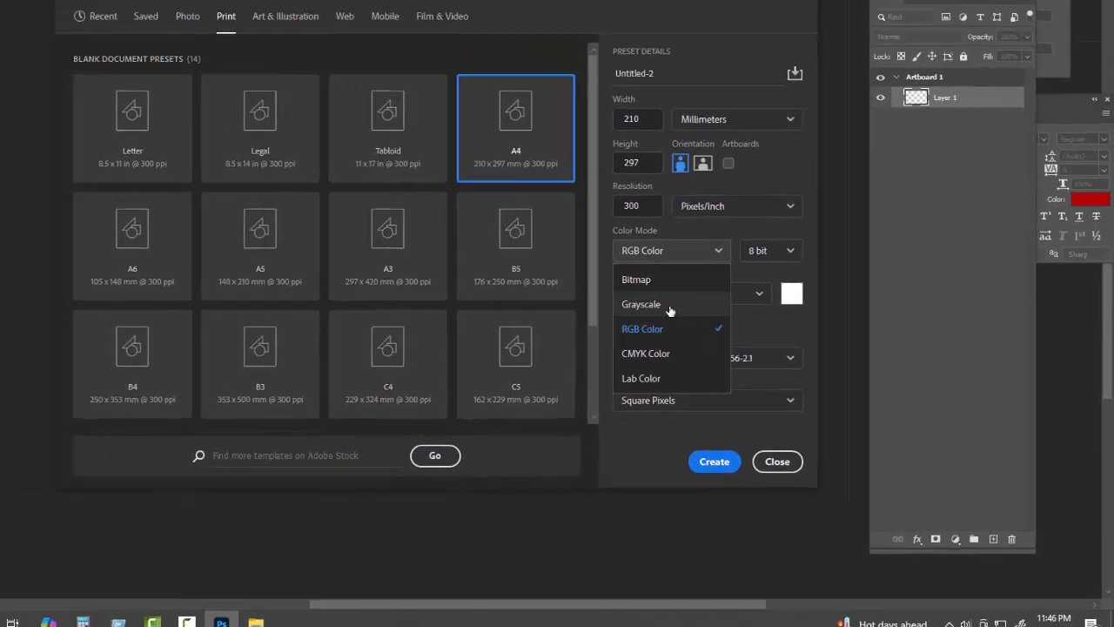
{"action": "left_click", "coordinate": [566, 246]}
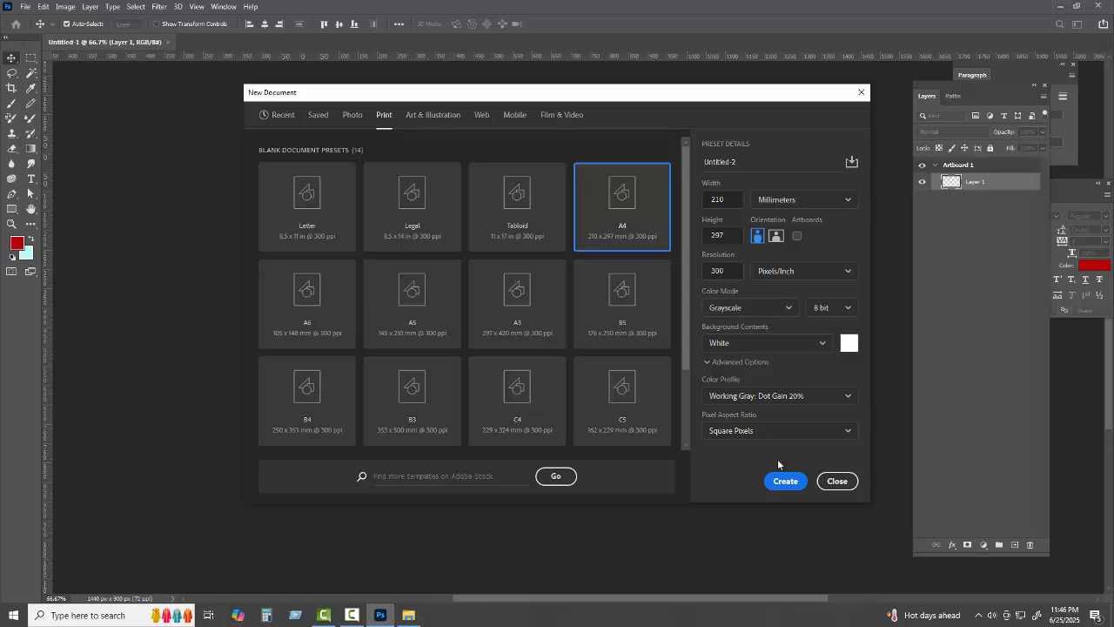
{"action": "left_click", "coordinate": [785, 481]}
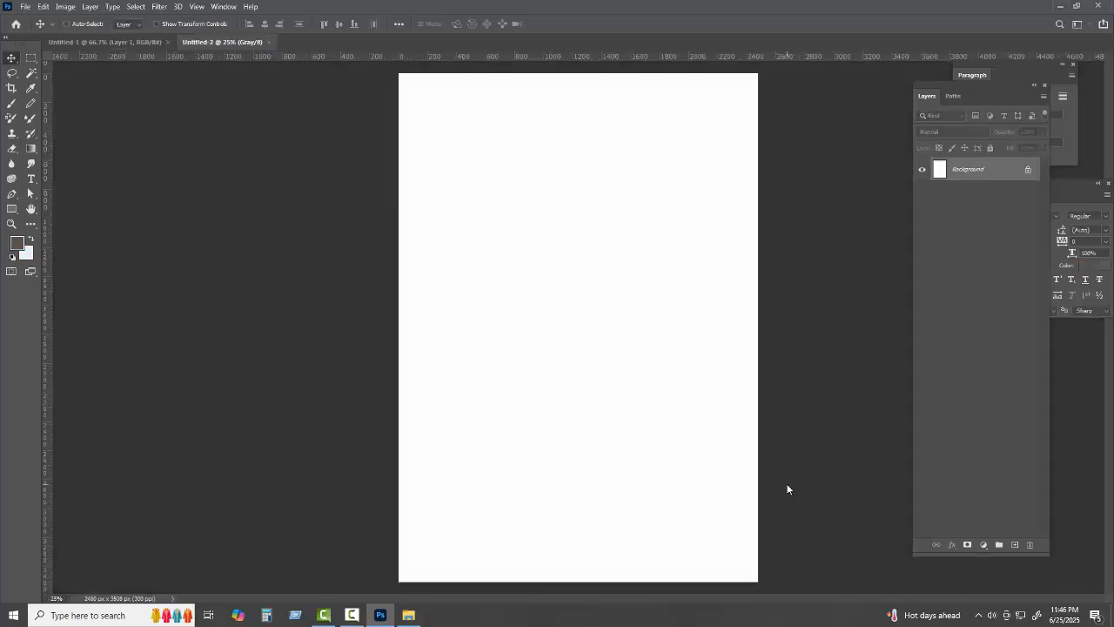
Fill the entire Untitled-2 canvas with black
{"action": "key", "text": "ctrl+a"}
{"action": "left_click", "coordinate": [17, 244]}
{"action": "type", "text": "0"}
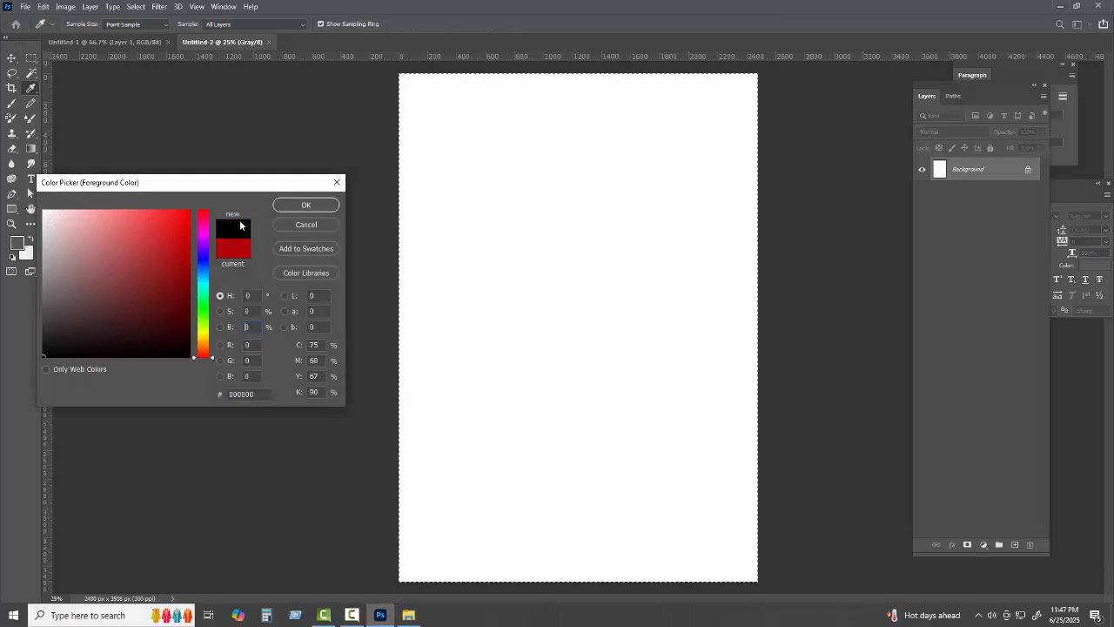
{"action": "left_click", "coordinate": [288, 207]}
{"action": "key", "text": "alt+BackSpace"}
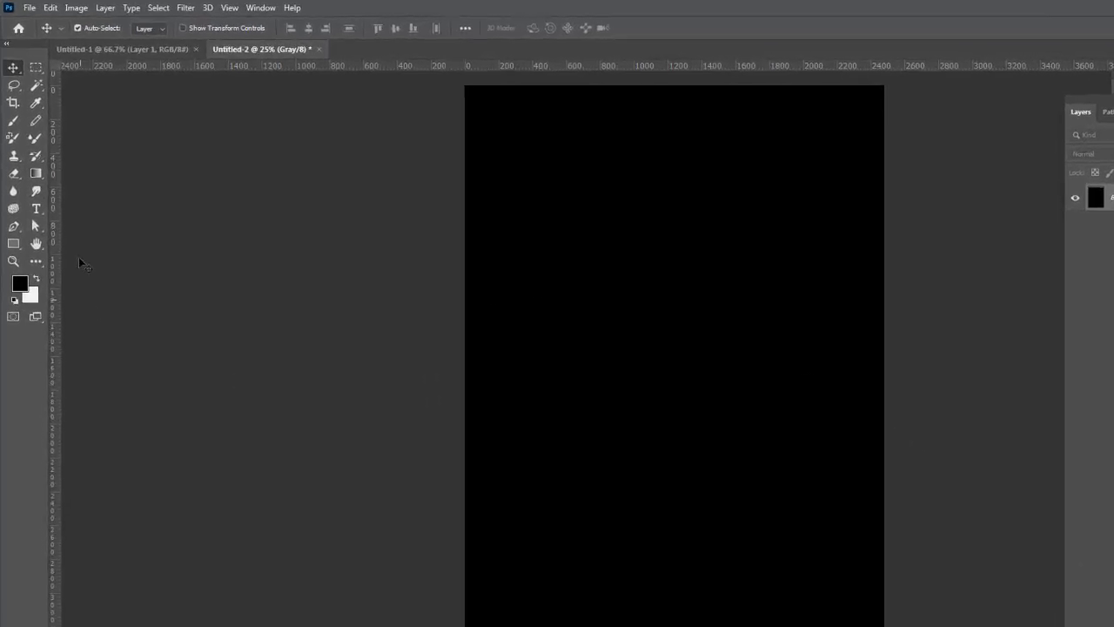
Add uniform noise at 122.22% to the black canvas
{"action": "left_click", "coordinate": [209, 11]}
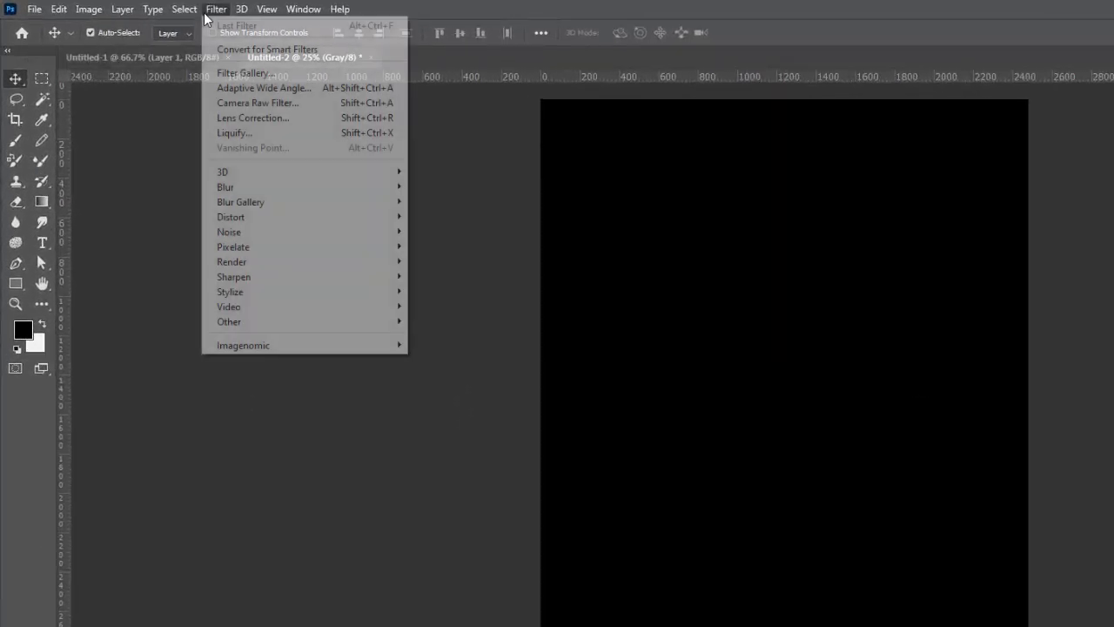
{"action": "mouse_move", "coordinate": [251, 212]}
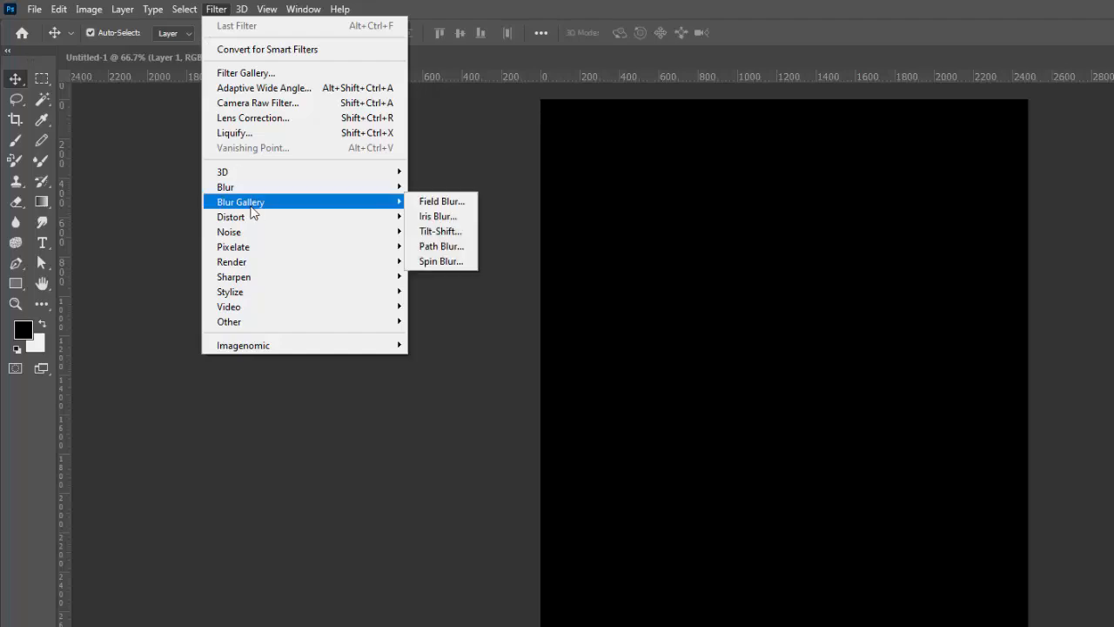
{"action": "mouse_move", "coordinate": [262, 230]}
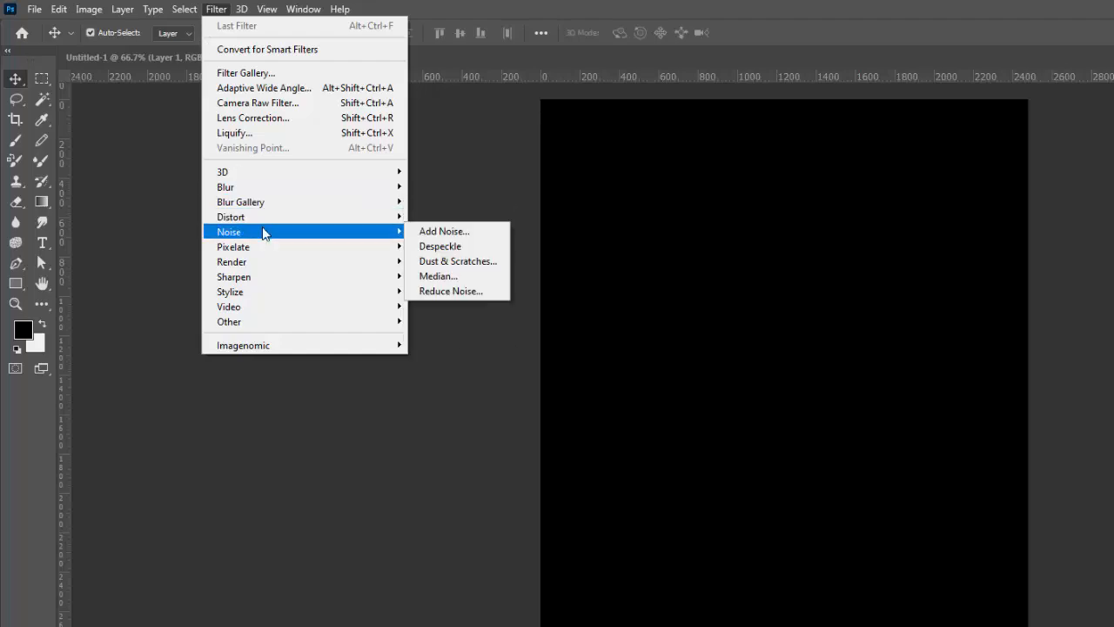
{"action": "left_click", "coordinate": [468, 234]}
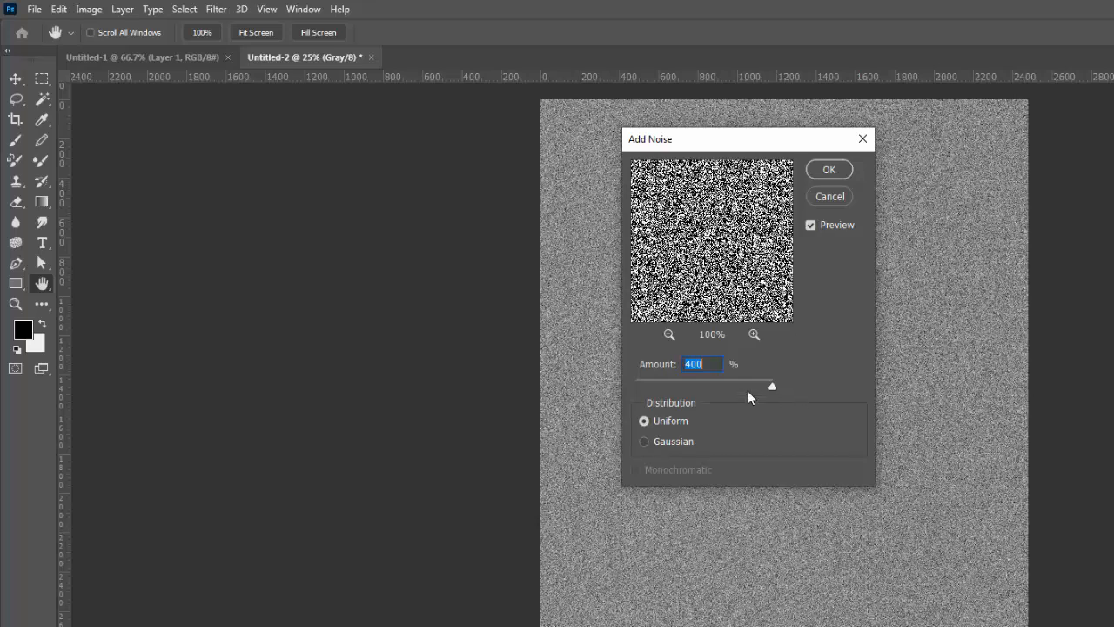
{"action": "left_click_drag", "start_coordinate": [714, 383], "coordinate": [727, 383]}
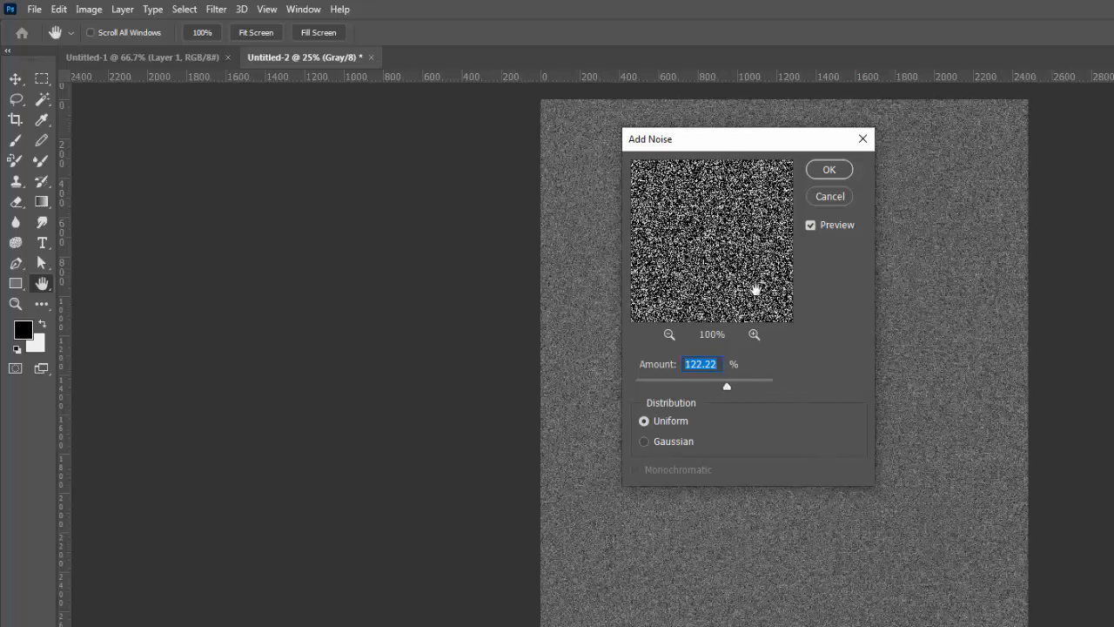
{"action": "left_click", "coordinate": [828, 169]}
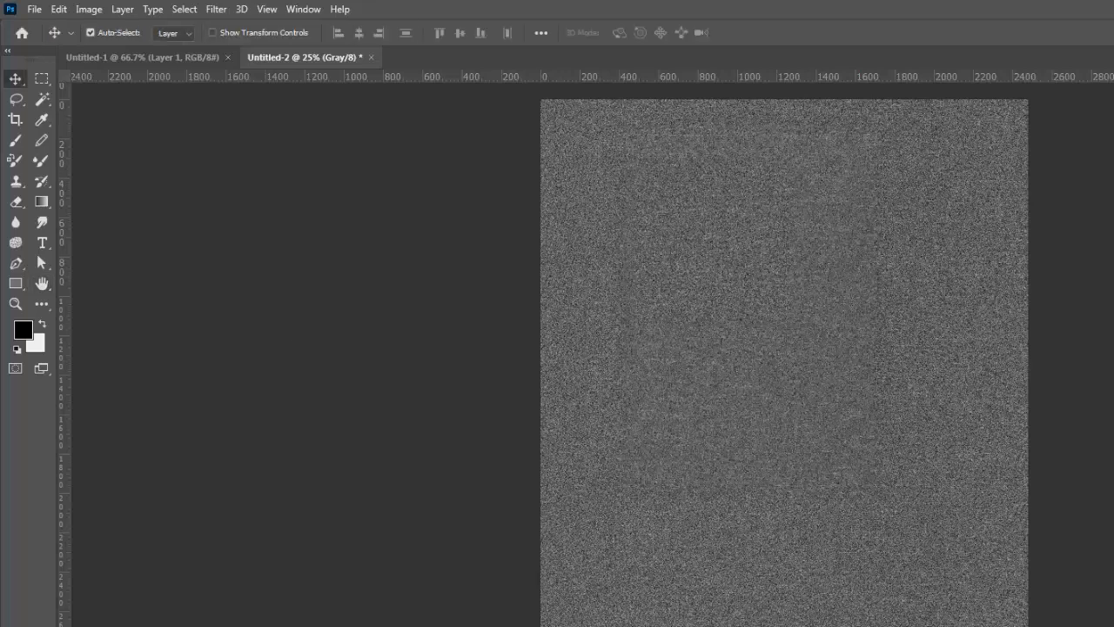
Paste a rectangle of the noise texture into Untitled-1 at the artboard's top-left corner
{"action": "left_click", "coordinate": [41, 78]}
{"action": "left_click_drag", "start_coordinate": [621, 266], "coordinate": [859, 387]}
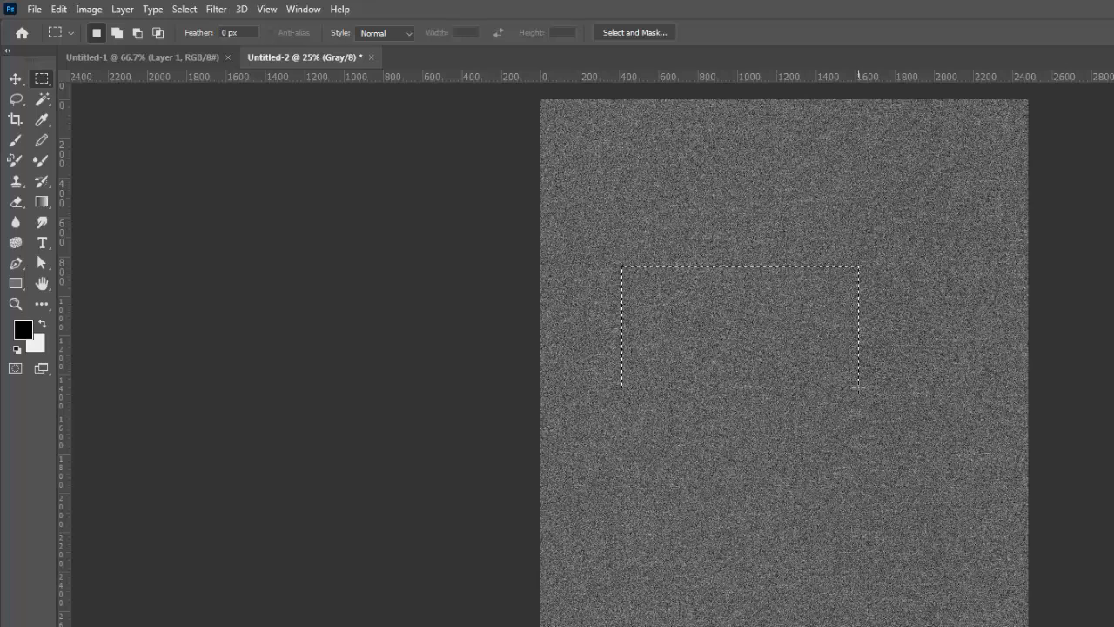
{"action": "left_click", "coordinate": [126, 58]}
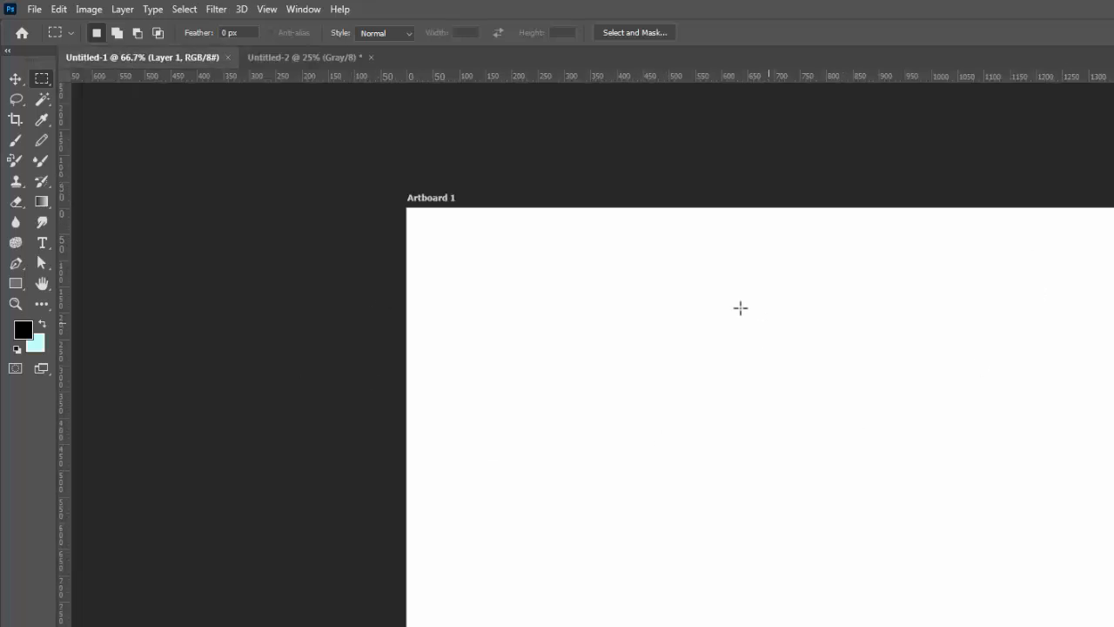
{"action": "key", "text": "ctrl+v"}
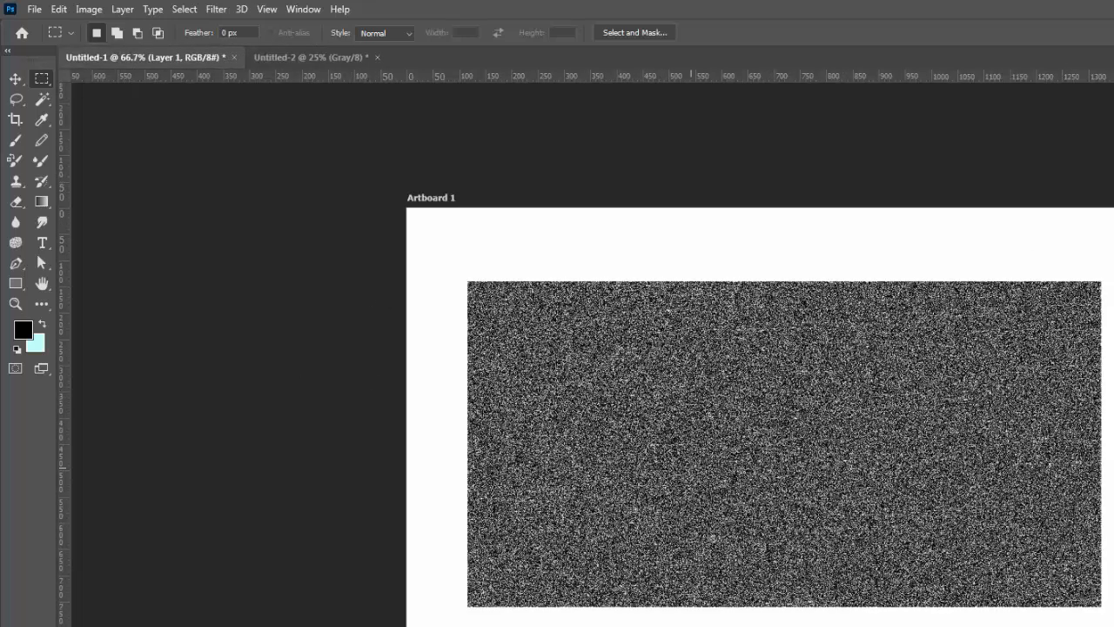
{"action": "key", "text": "v"}
{"action": "left_click_drag", "start_coordinate": [772, 471], "coordinate": [710, 396]}
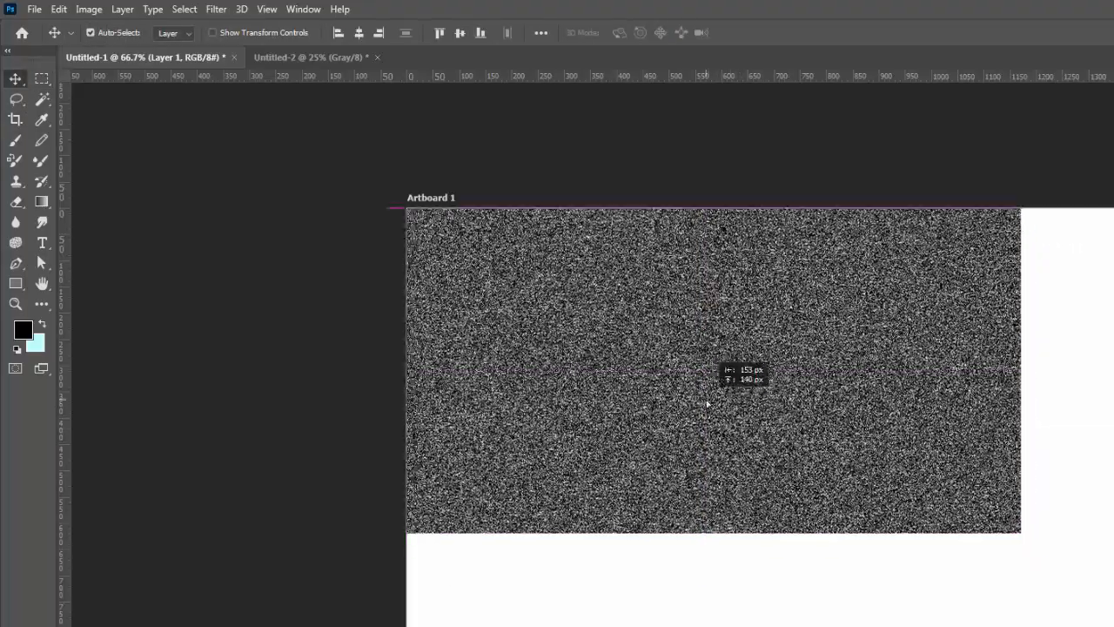
Stretch the noise layer to about 114.78% so it covers all of Artboard 1
{"action": "key", "text": "ctrl+t"}
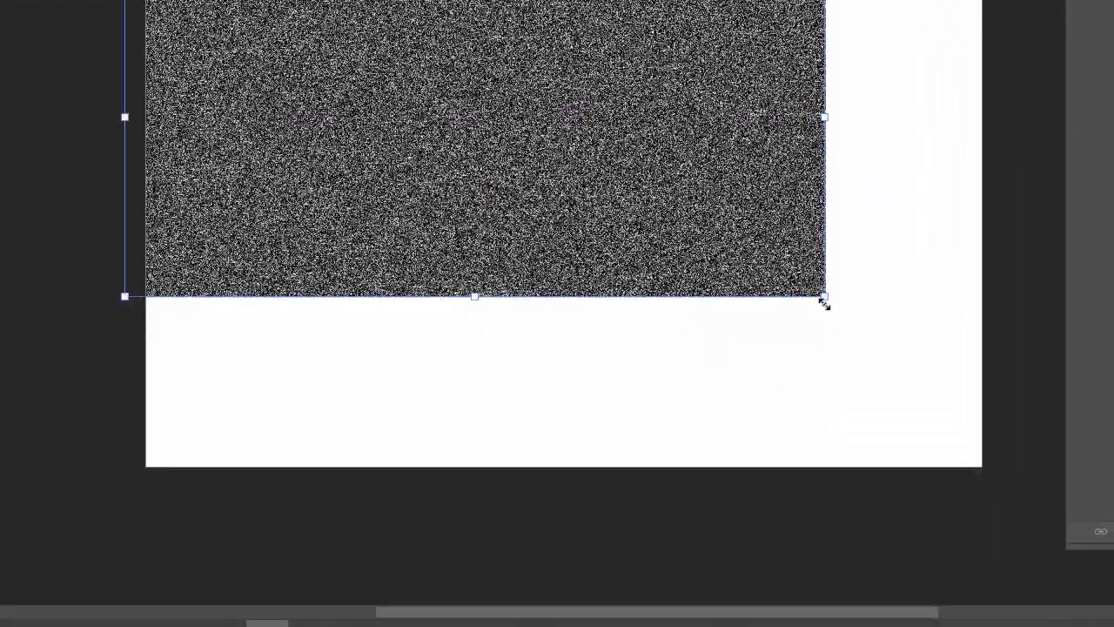
{"action": "left_click_drag", "start_coordinate": [824, 298], "coordinate": [1057, 531]}
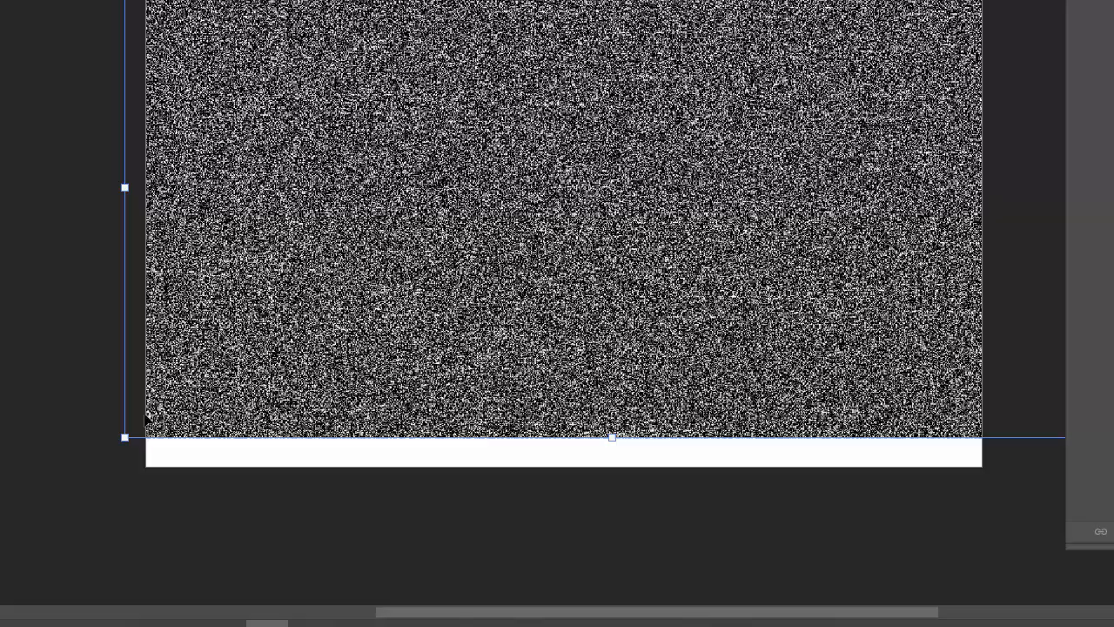
{"action": "left_click_drag", "start_coordinate": [125, 437], "coordinate": [41, 479]}
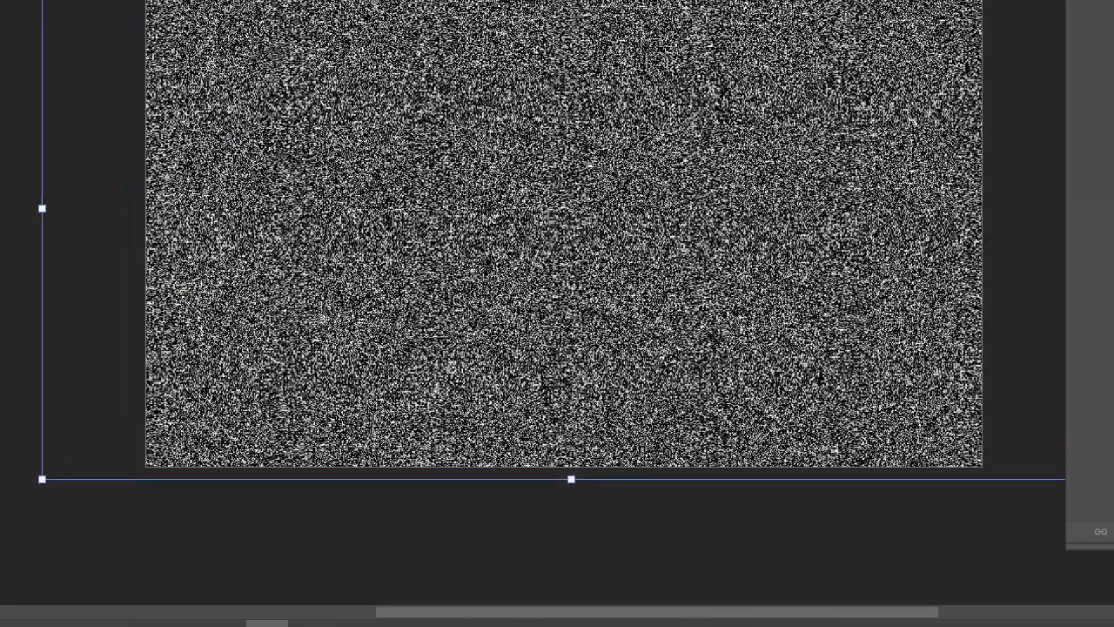
{"action": "key", "text": "Return"}
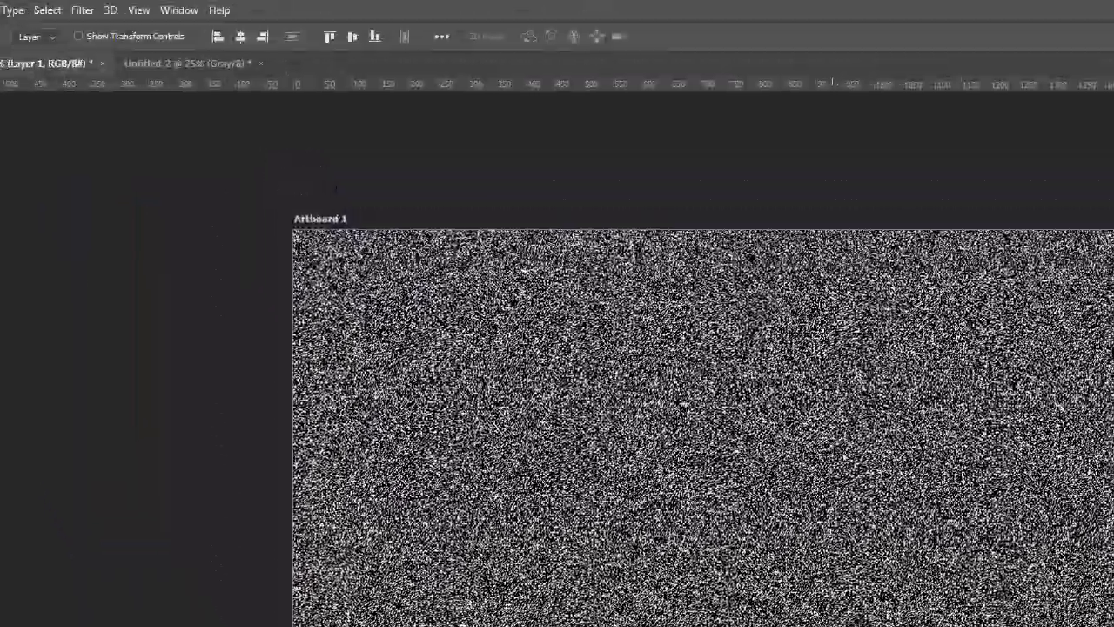
{"action": "left_click_drag", "start_coordinate": [684, 175], "coordinate": [710, 174]}
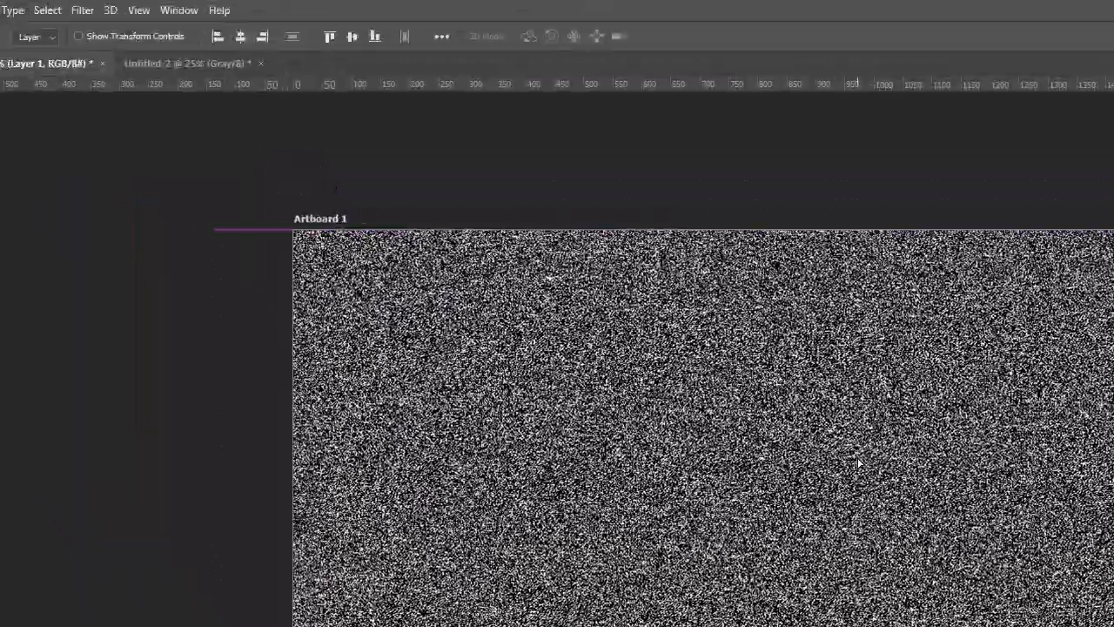
{"action": "key", "text": "ctrl+t"}
{"action": "left_click_drag", "start_coordinate": [208, 237], "coordinate": [46, 164]}
{"action": "left_click", "coordinate": [707, 36]}
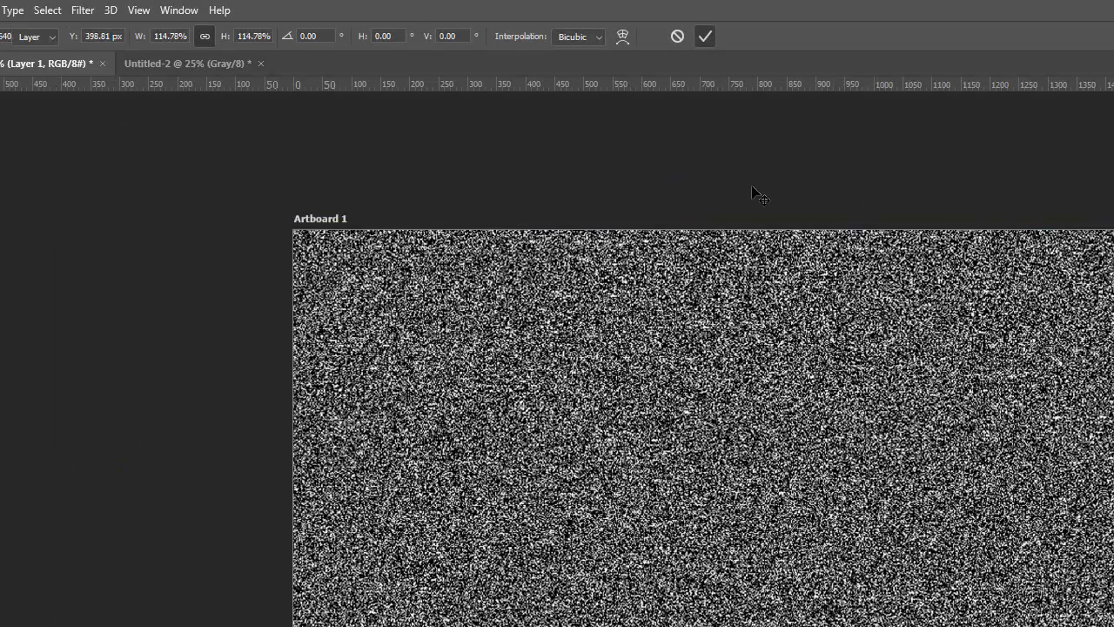
{"action": "key", "text": "ctrl+plus"}
{"action": "key", "text": "ctrl+minus"}
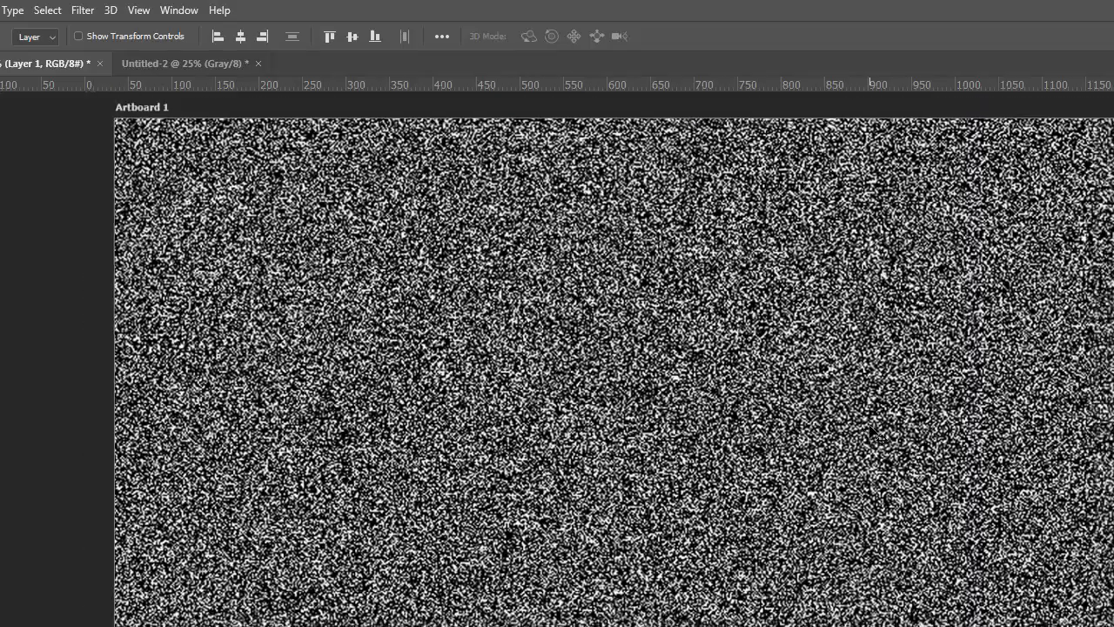
{"action": "key", "text": "ctrl+plus"}
{"action": "key", "text": "ctrl+minus"}
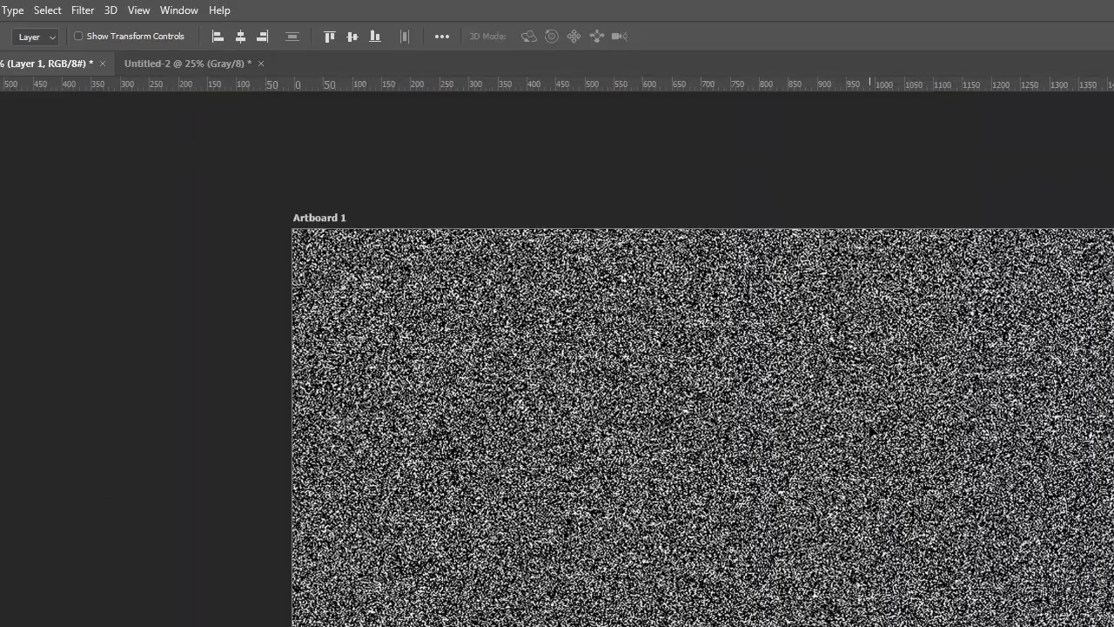
Close the Untitled-2 noise document without saving
{"action": "left_click", "coordinate": [158, 57]}
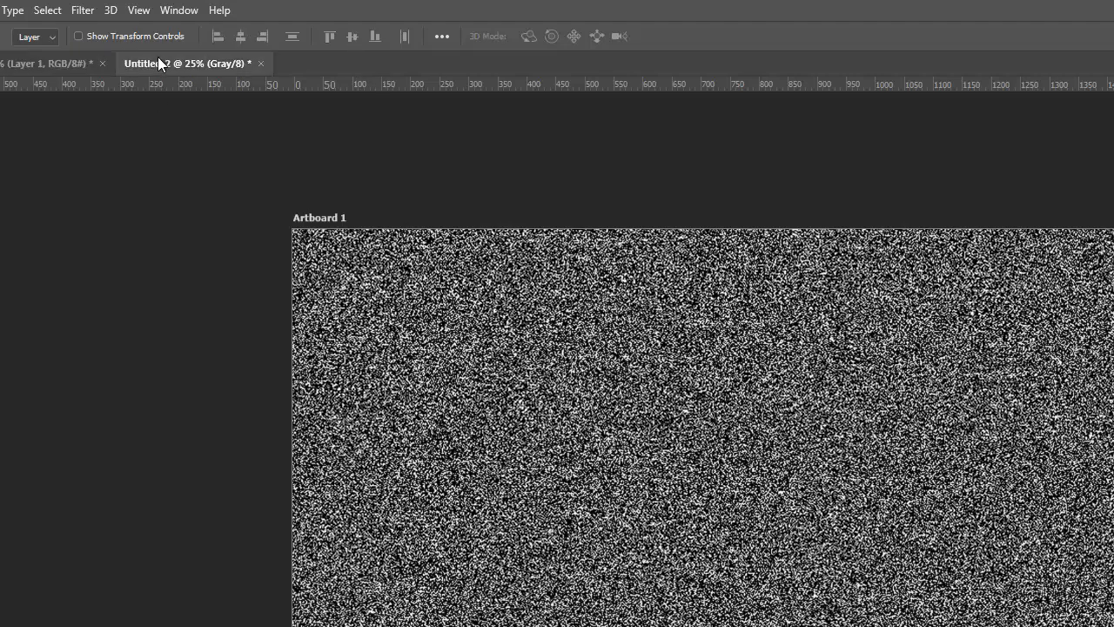
{"action": "left_click", "coordinate": [259, 65]}
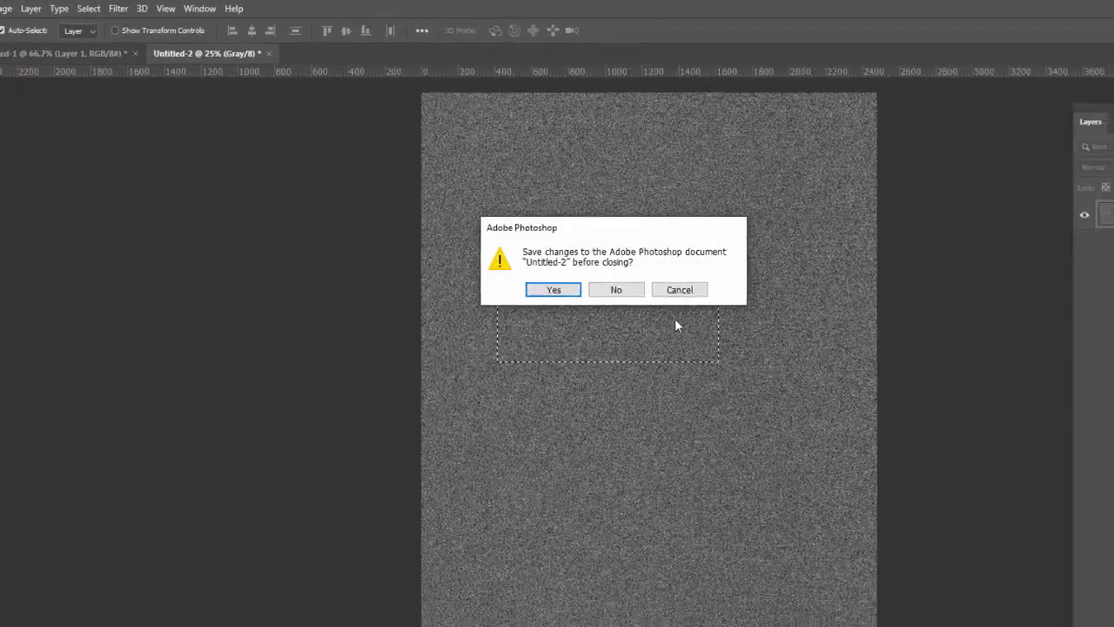
{"action": "left_click", "coordinate": [680, 348]}
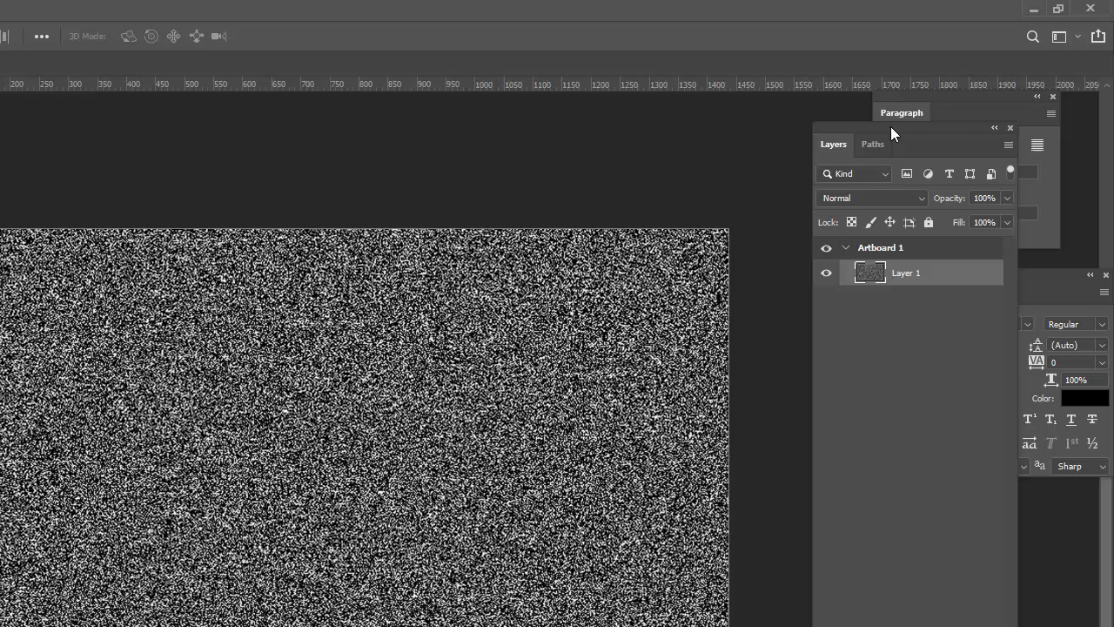
Dock the Layers panel beside Paragraph, collapse Paragraph to an icon, and reposition the group
{"action": "left_click_drag", "start_coordinate": [961, 84], "coordinate": [955, 71]}
{"action": "left_click_drag", "start_coordinate": [881, 106], "coordinate": [880, 144]}
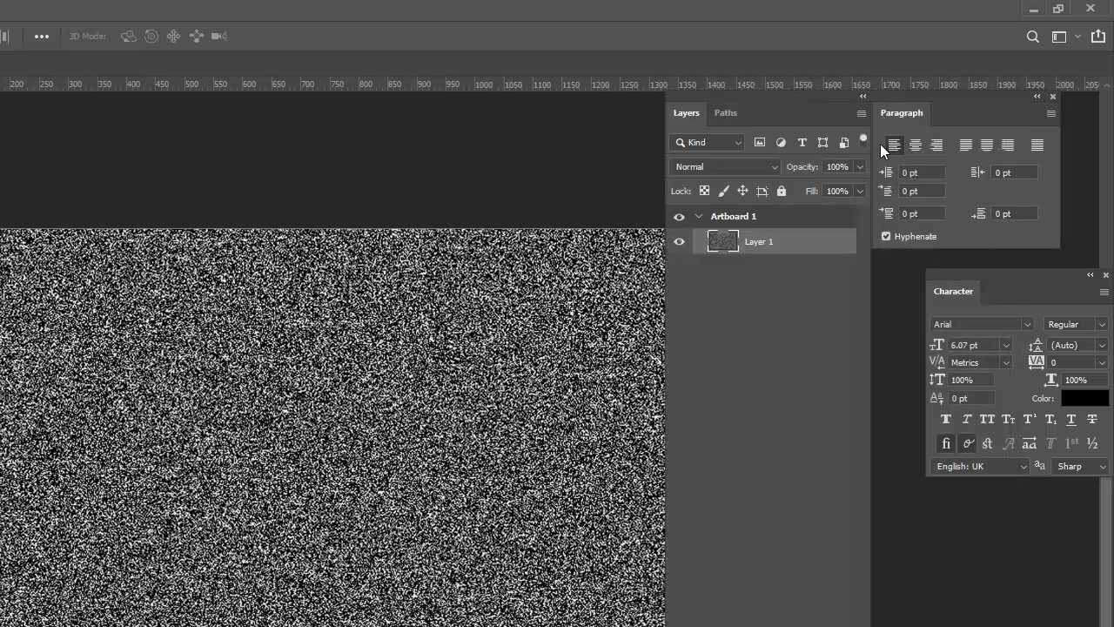
{"action": "left_click_drag", "start_coordinate": [959, 125], "coordinate": [933, 234]}
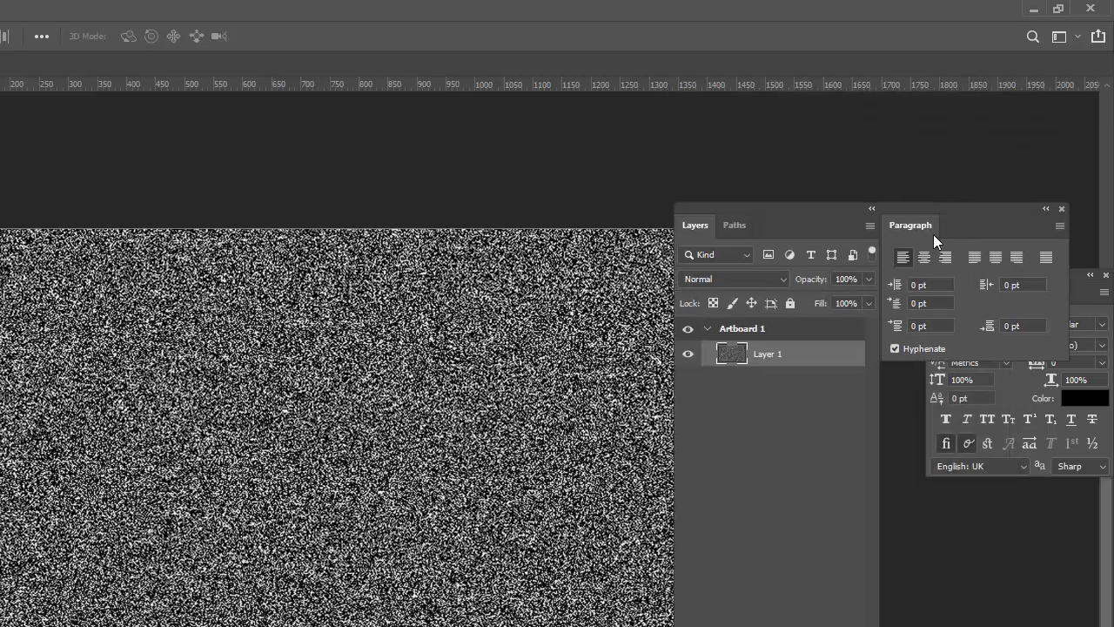
{"action": "left_click", "coordinate": [1046, 209]}
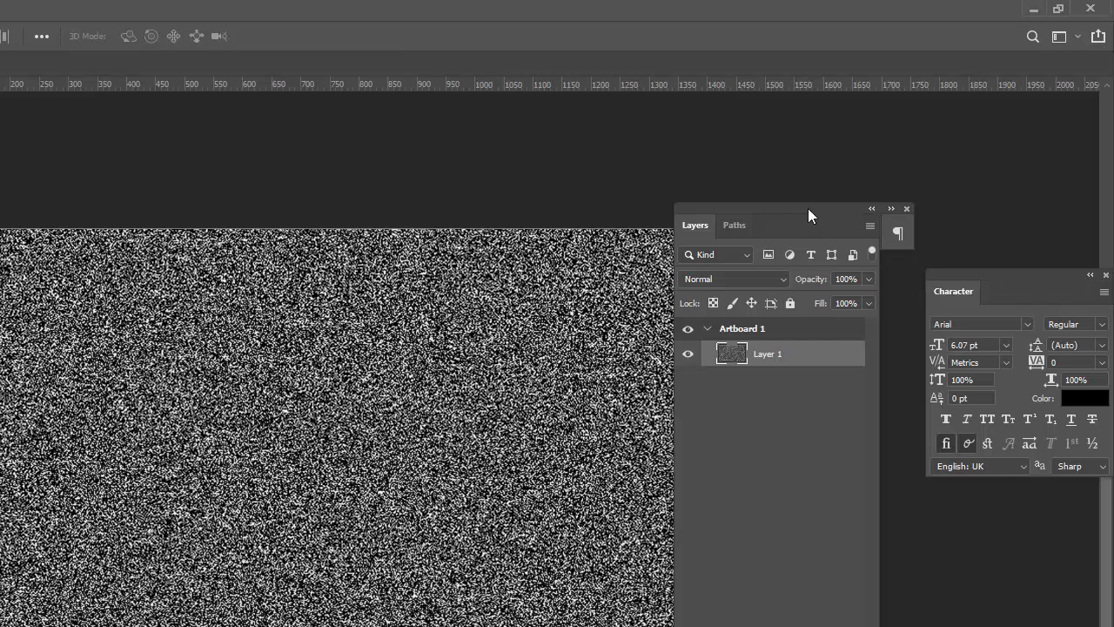
{"action": "left_click_drag", "start_coordinate": [808, 210], "coordinate": [884, 134]}
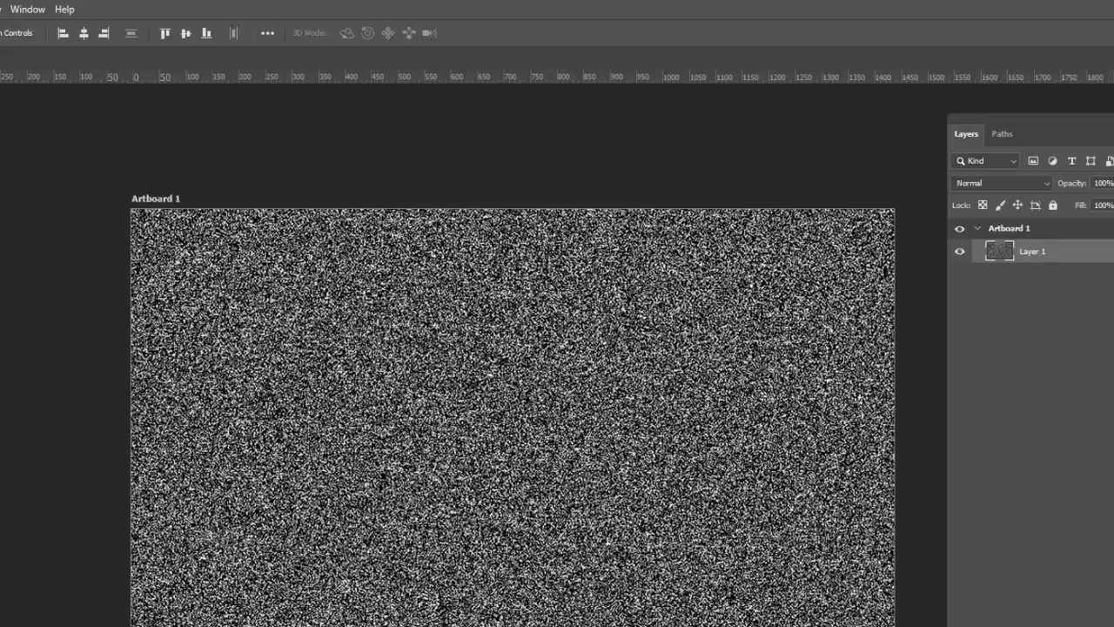
Create a new 3.5 x 2 inch document in CMYK Color at 300 ppi
{"action": "left_click", "coordinate": [32, 8]}
{"action": "left_click", "coordinate": [44, 23]}
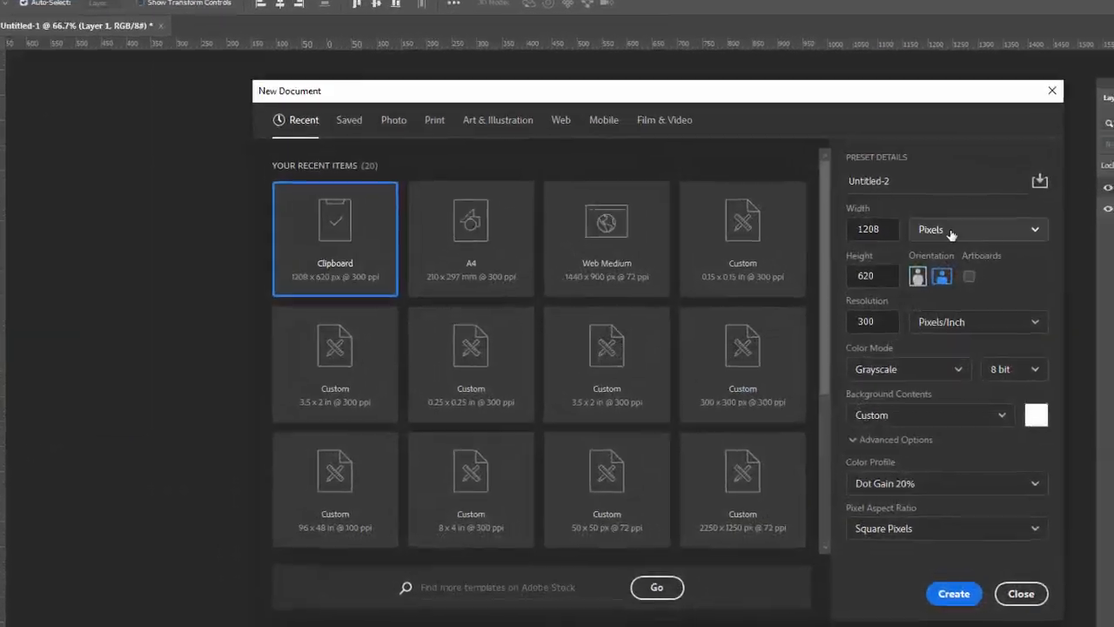
{"action": "left_click", "coordinate": [983, 247]}
{"action": "left_click", "coordinate": [961, 267]}
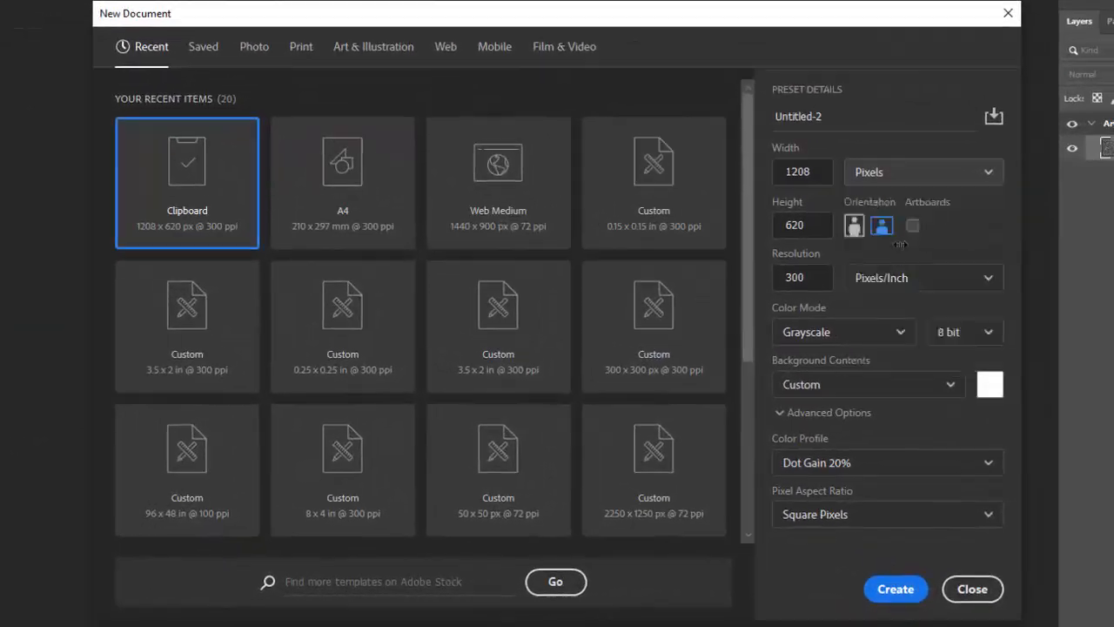
{"action": "double_click", "coordinate": [816, 171]}
{"action": "type", "text": "3.5"}
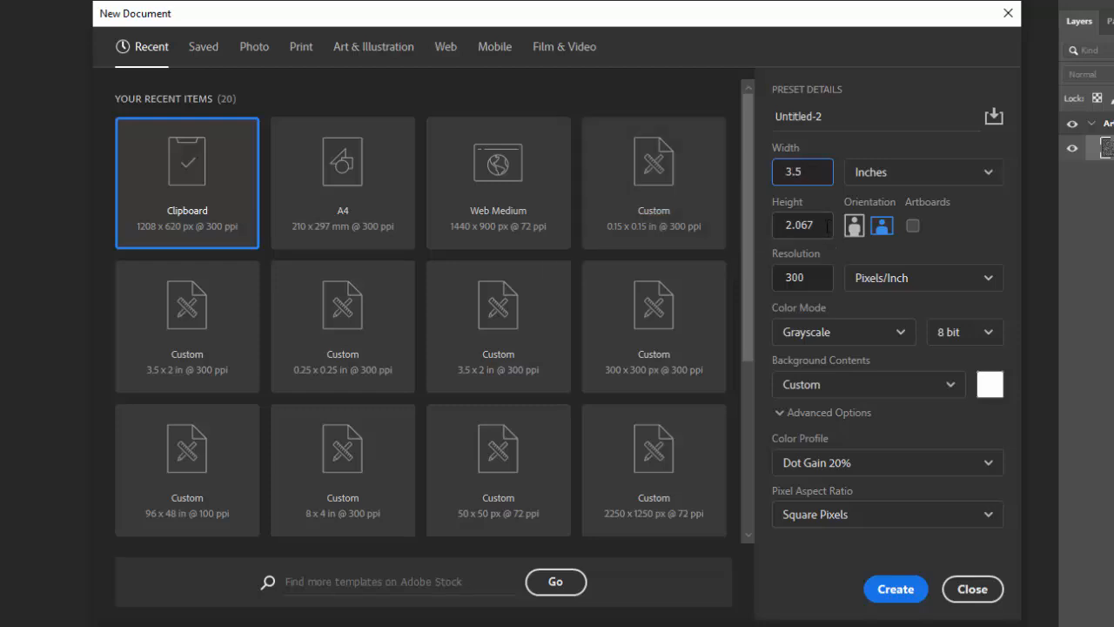
{"action": "left_click_drag", "start_coordinate": [828, 226], "coordinate": [725, 227]}
{"action": "left_click_drag", "start_coordinate": [818, 225], "coordinate": [788, 224]}
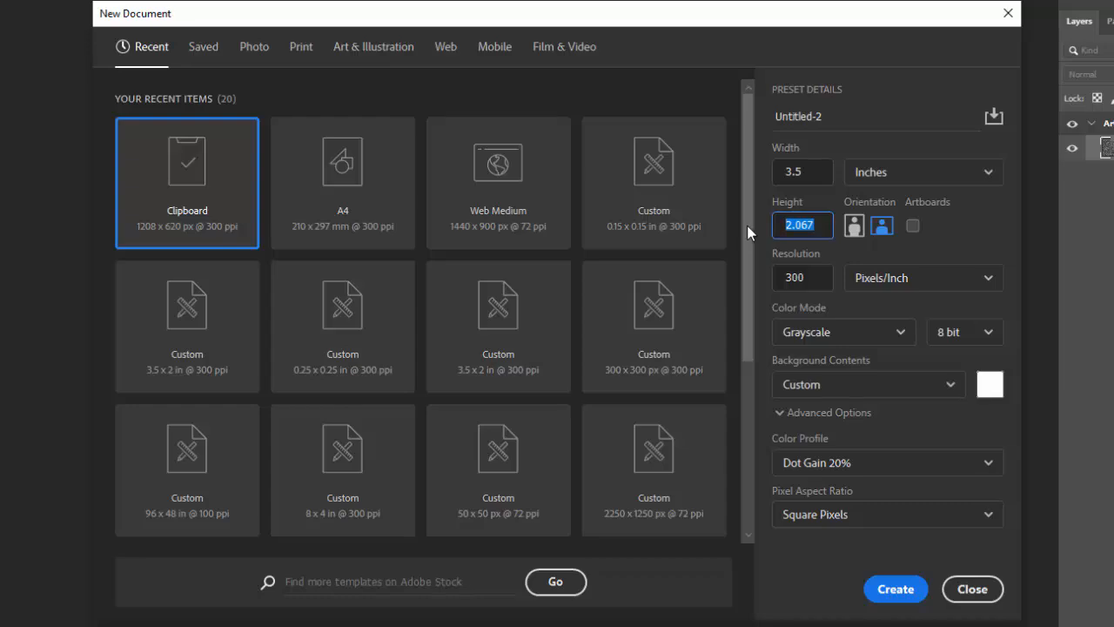
{"action": "type", "text": "2"}
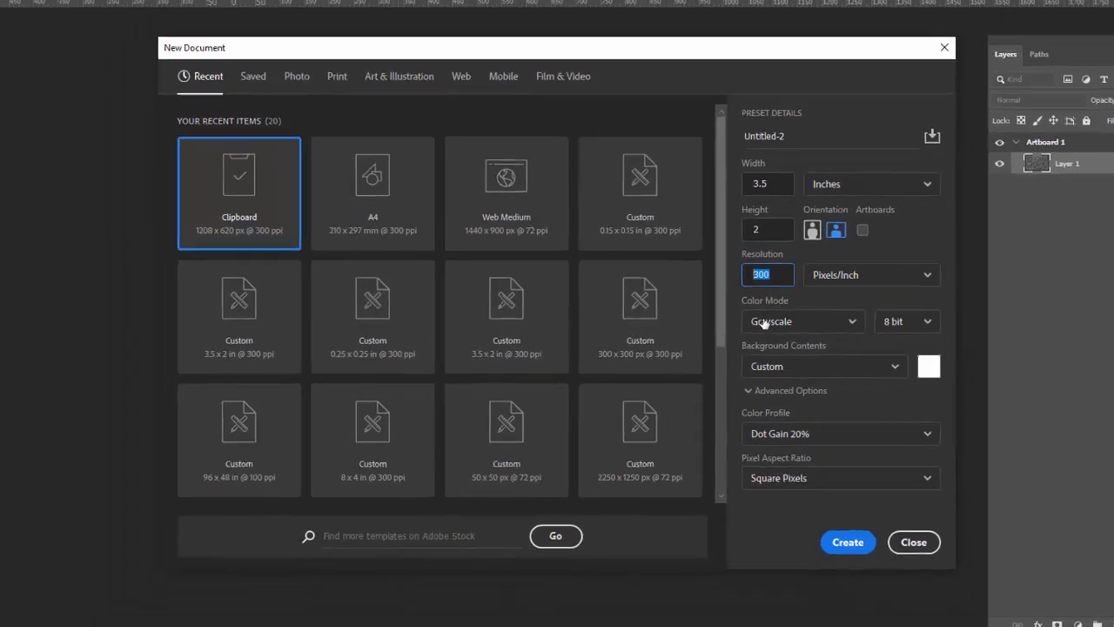
{"action": "left_click", "coordinate": [814, 331]}
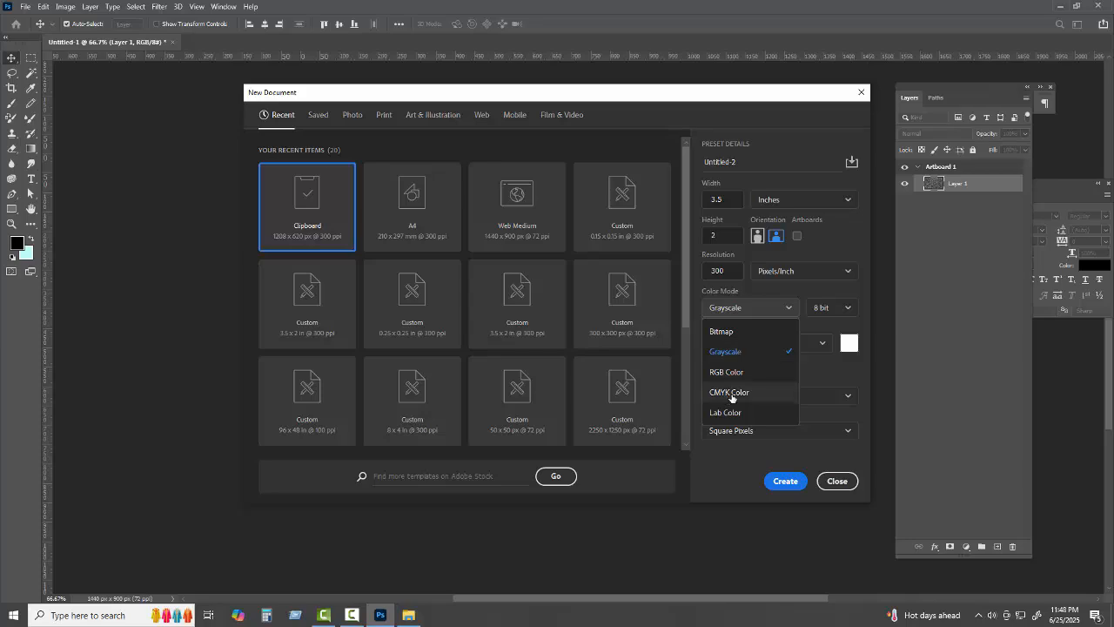
{"action": "left_click", "coordinate": [731, 393]}
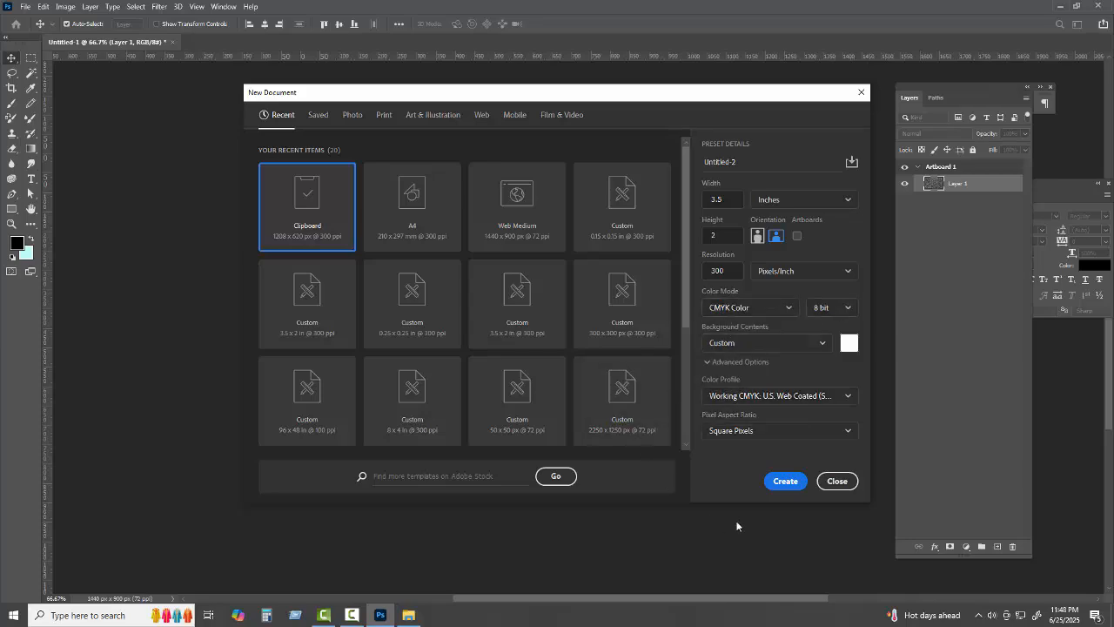
{"action": "left_click", "coordinate": [786, 482]}
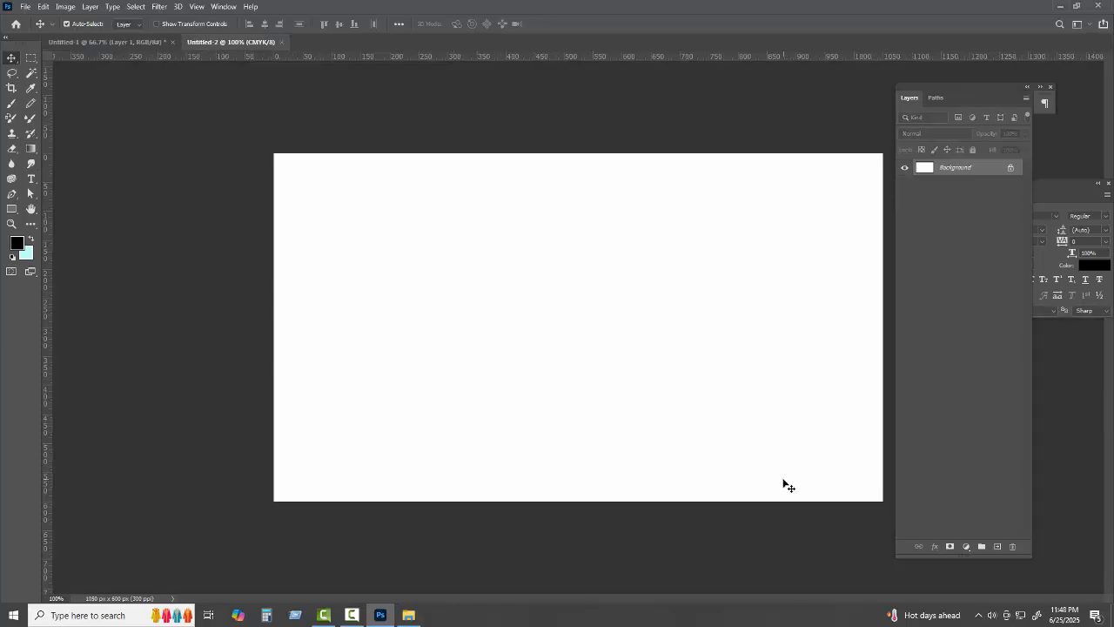
Copy the white canvas and paste it onto the noise artboard as a card
{"action": "key", "text": "ctrl+a"}
{"action": "left_click", "coordinate": [282, 42]}
{"action": "key", "text": "ctrl+v"}
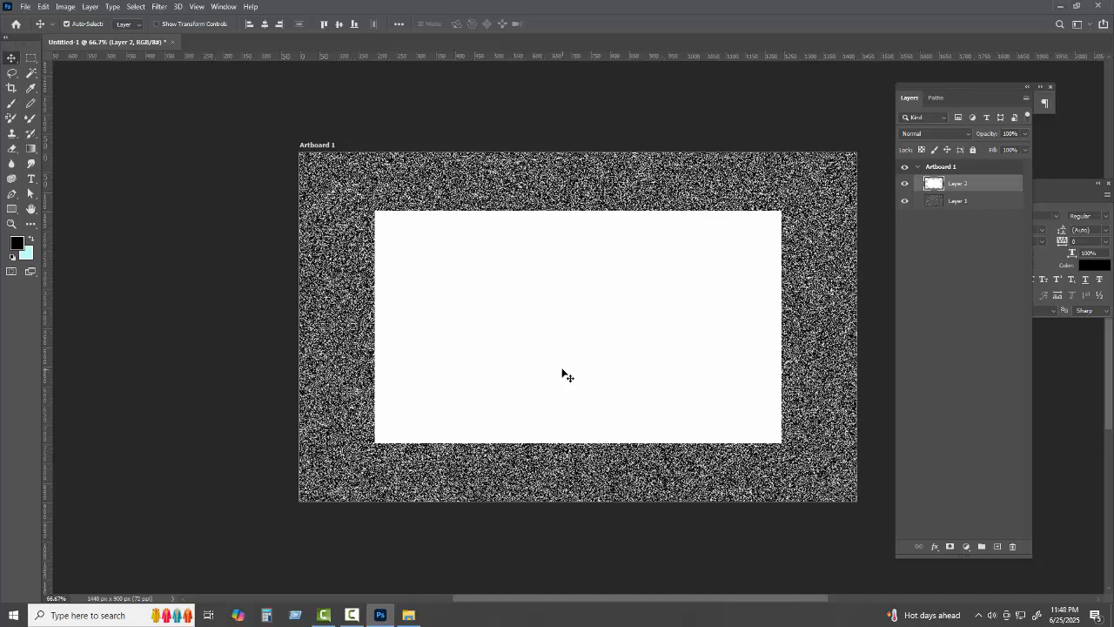
{"action": "left_click_drag", "start_coordinate": [551, 366], "coordinate": [565, 369]}
Scale the white card down to about 38% and place it just right of centre
{"action": "key", "text": "ctrl+t"}
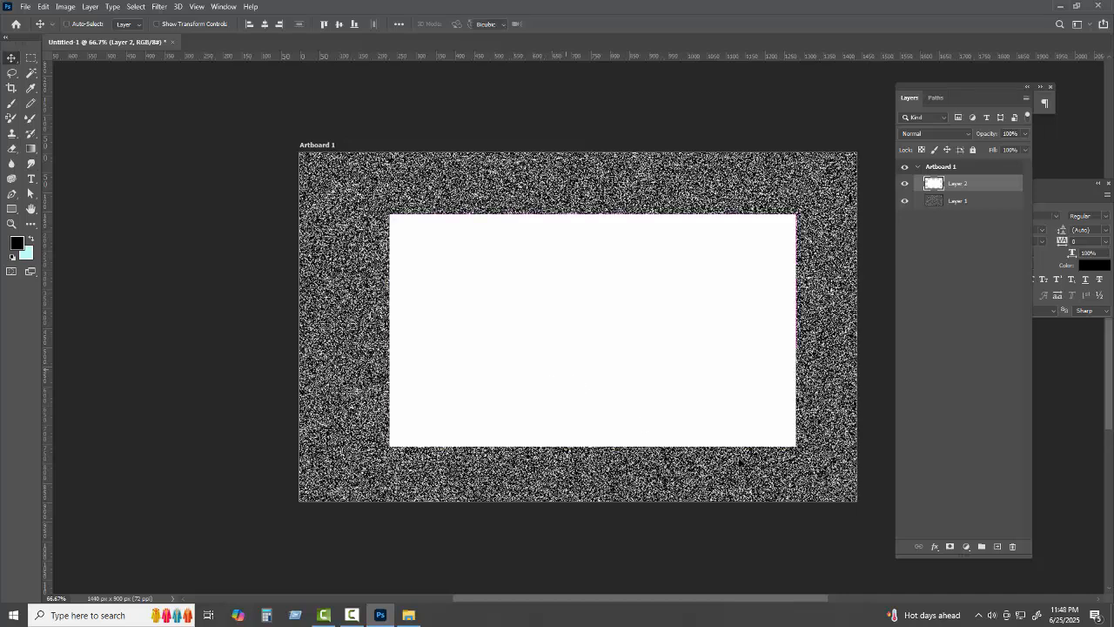
{"action": "left_click_drag", "start_coordinate": [794, 445], "coordinate": [668, 383]}
{"action": "left_click_drag", "start_coordinate": [610, 357], "coordinate": [599, 352]}
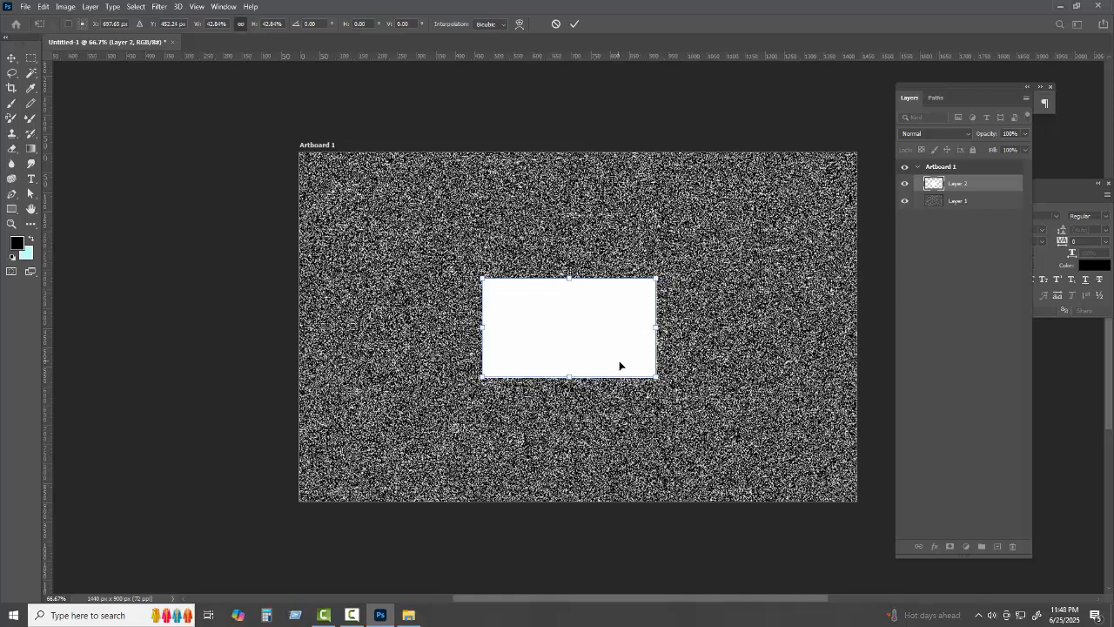
{"action": "left_click_drag", "start_coordinate": [653, 375], "coordinate": [637, 364]}
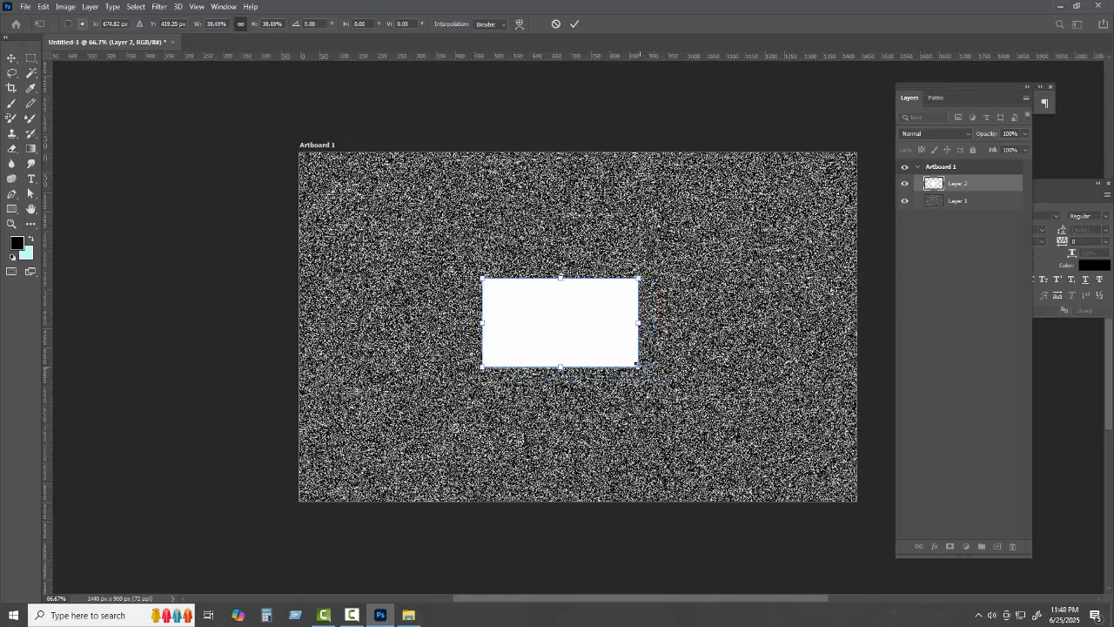
{"action": "left_click", "coordinate": [575, 24]}
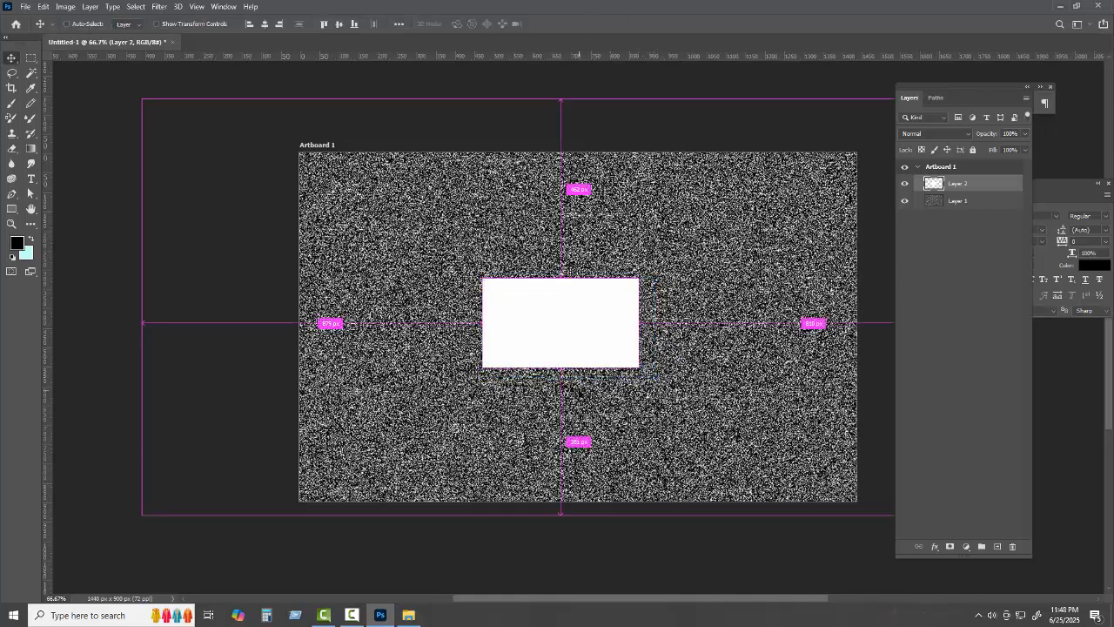
{"action": "key", "text": "ctrl+1"}
{"action": "left_click_drag", "start_coordinate": [560, 296], "coordinate": [582, 306]}
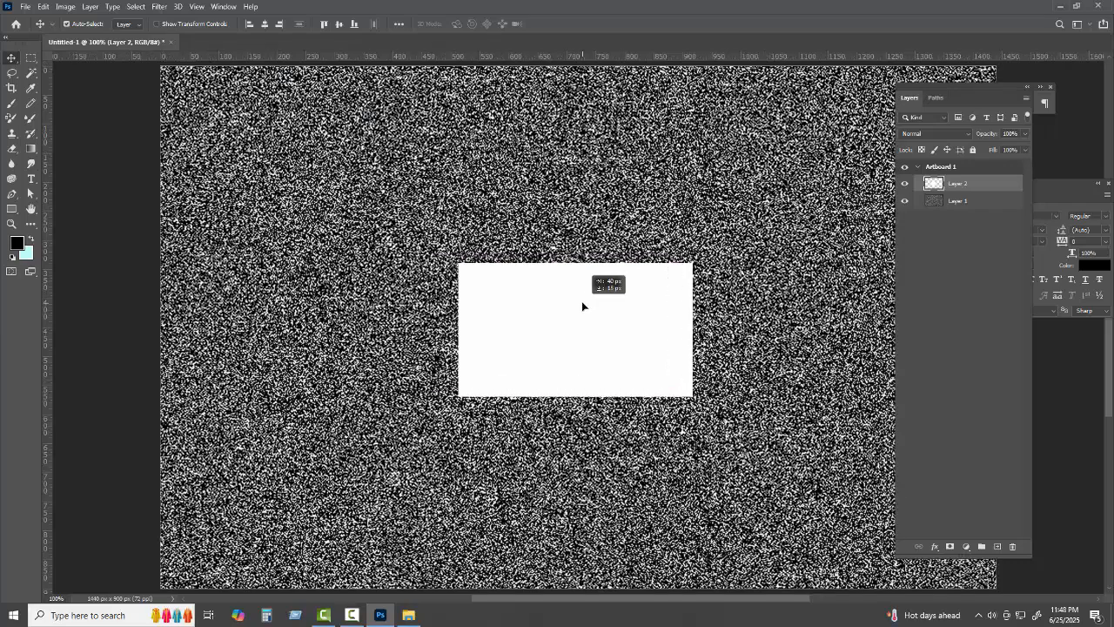
Convert the white rectangle layer into a smart object
{"action": "right_click", "coordinate": [968, 187]}
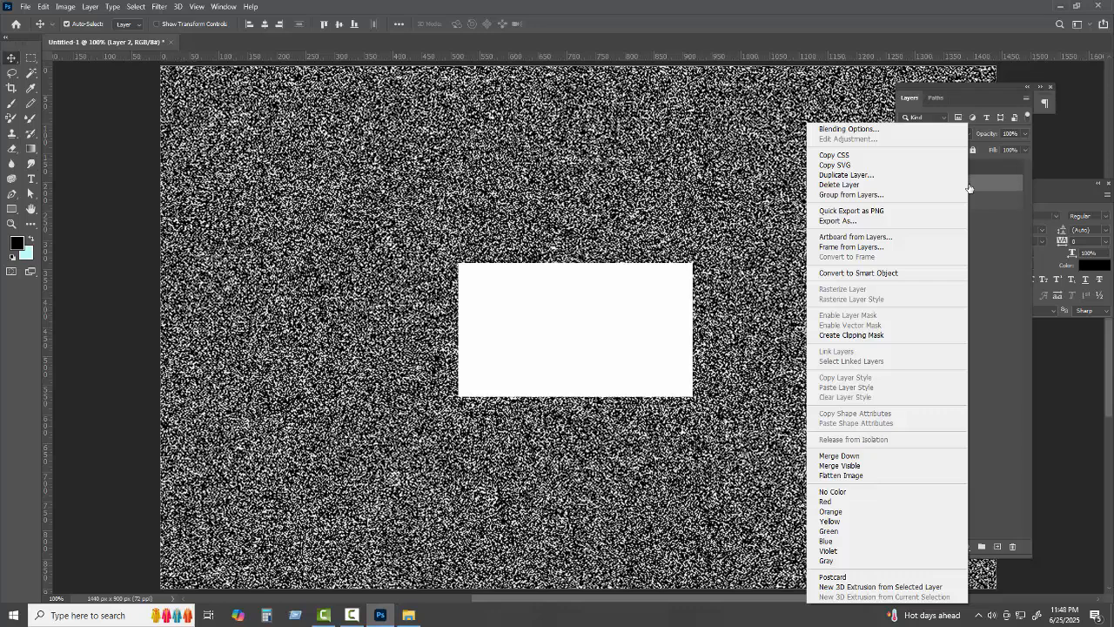
{"action": "left_click", "coordinate": [870, 275]}
{"action": "left_click_drag", "start_coordinate": [636, 353], "coordinate": [634, 352]}
{"action": "key", "text": "ctrl+minus"}
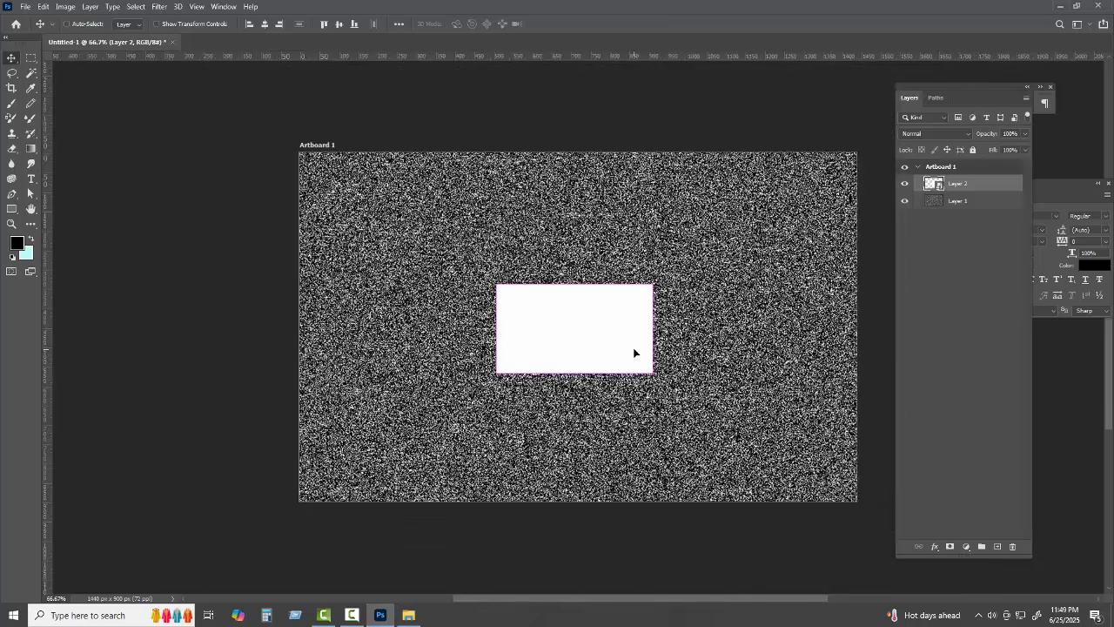
Distort the card's four corners into a perspective-tilted shape and reposition it
{"action": "key", "text": "ctrl+t"}
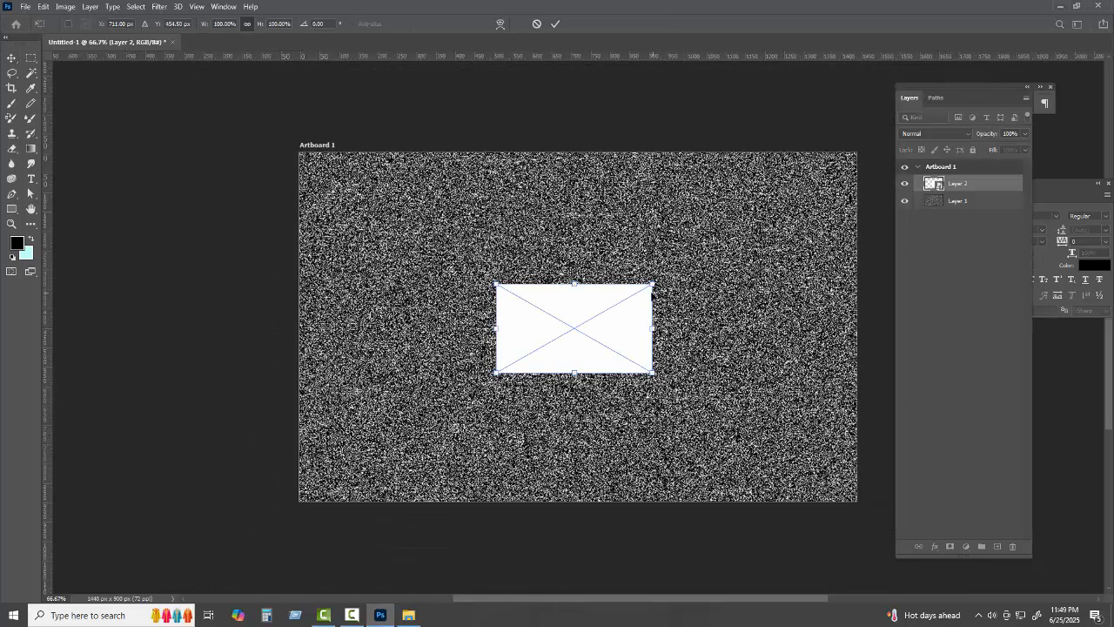
{"action": "mouse_move", "coordinate": [652, 285]}
{"action": "left_mouse_down"}
{"action": "mouse_move", "coordinate": [662, 256]}
{"action": "mouse_move", "coordinate": [657, 269]}
{"action": "left_mouse_up"}
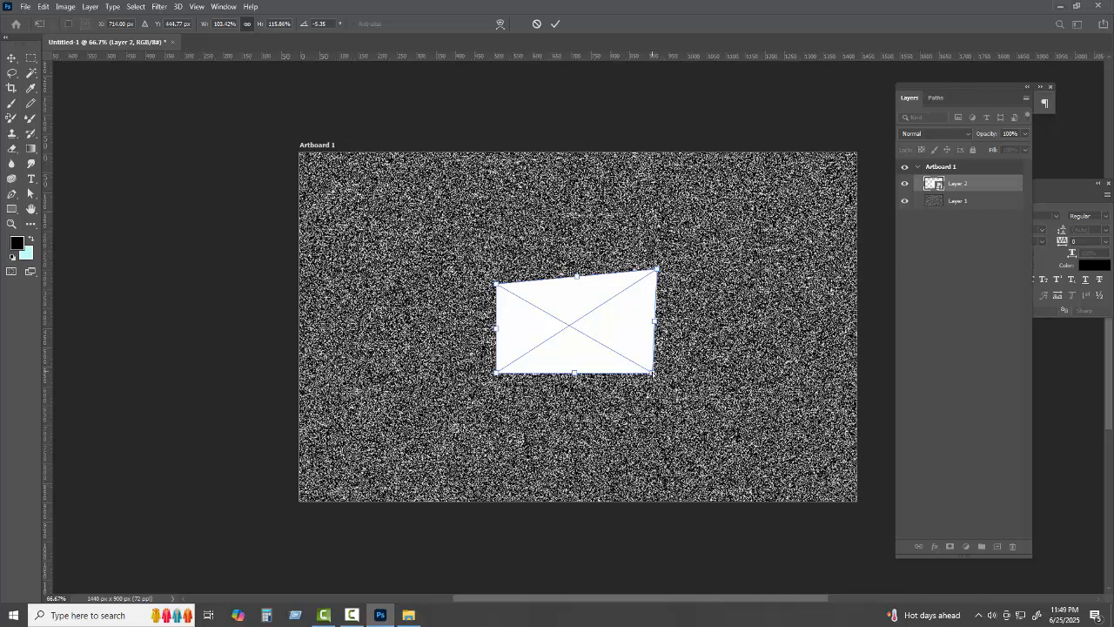
{"action": "left_click_drag", "start_coordinate": [653, 372], "coordinate": [675, 360]}
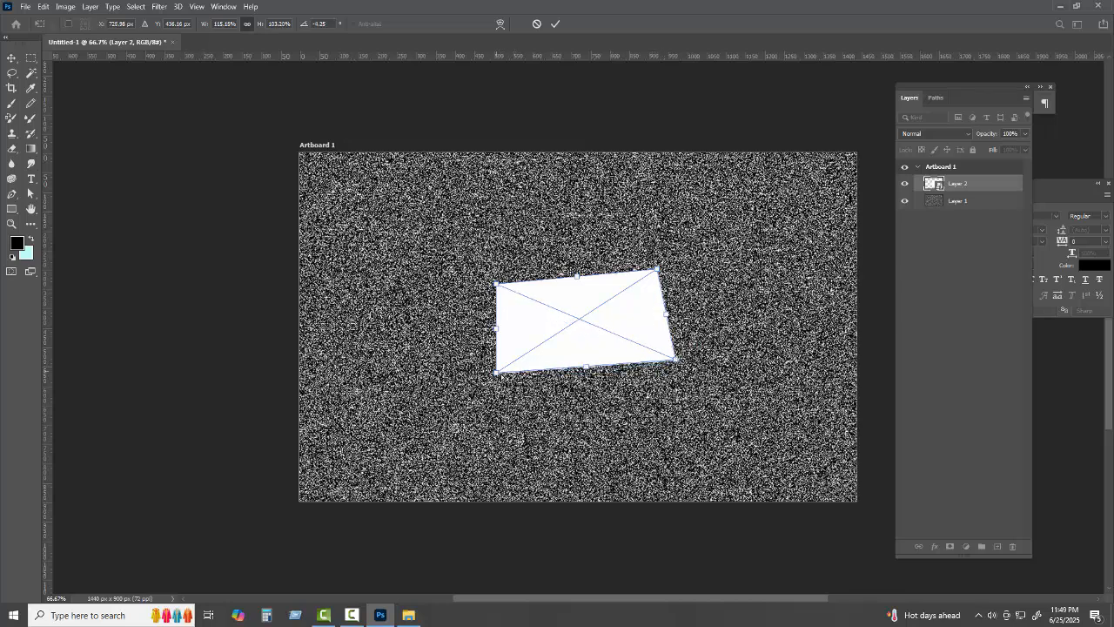
{"action": "left_click_drag", "start_coordinate": [496, 373], "coordinate": [511, 380]}
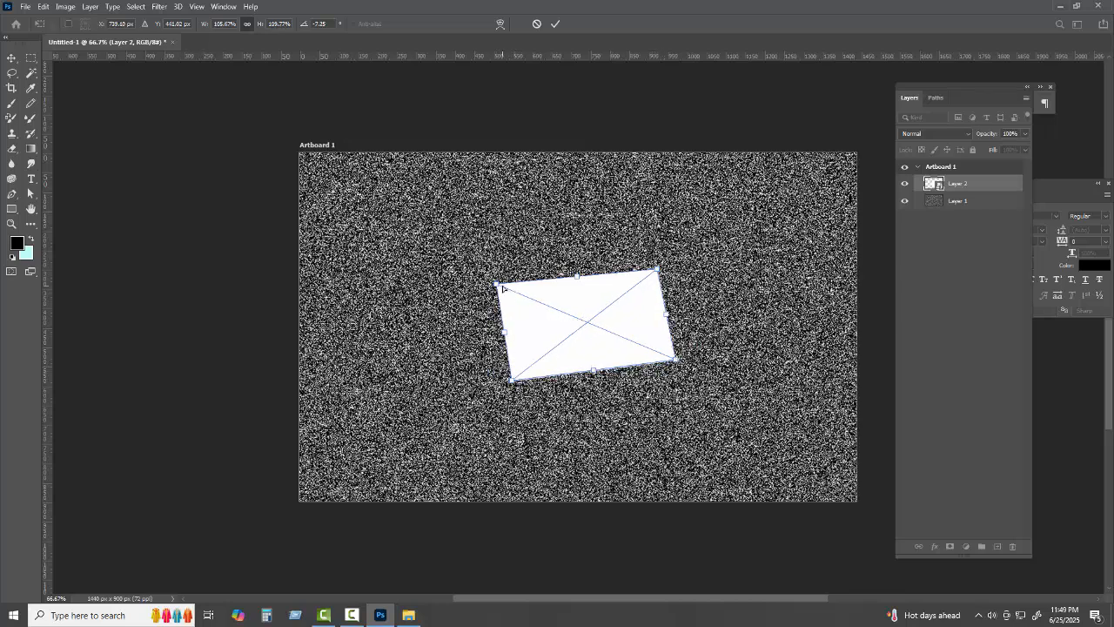
{"action": "left_click_drag", "start_coordinate": [496, 284], "coordinate": [499, 288]}
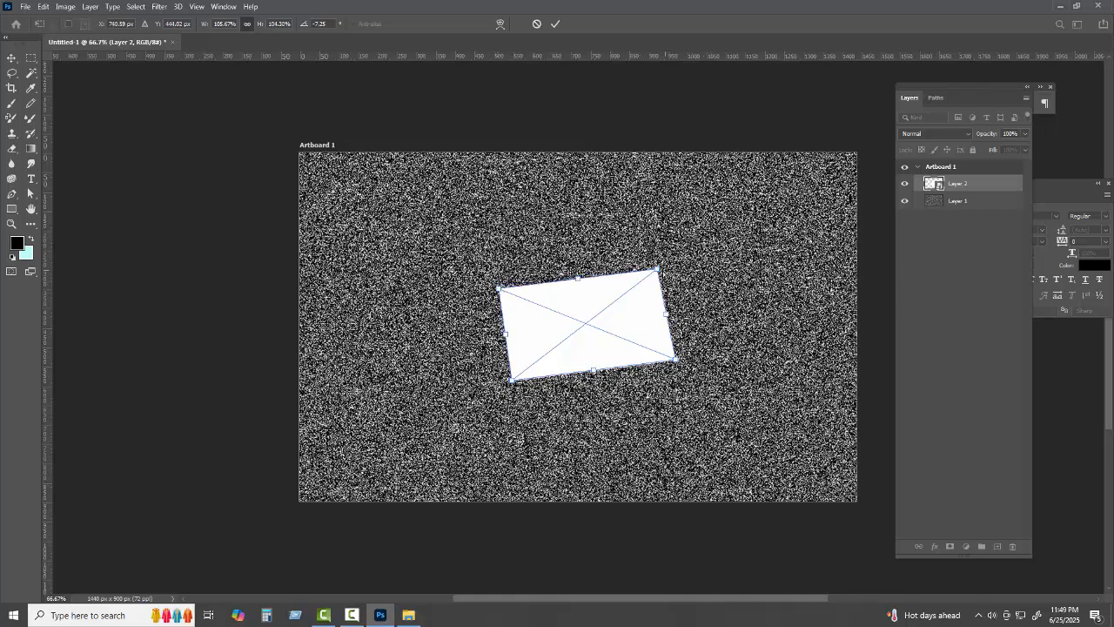
{"action": "left_click_drag", "start_coordinate": [657, 269], "coordinate": [676, 261]}
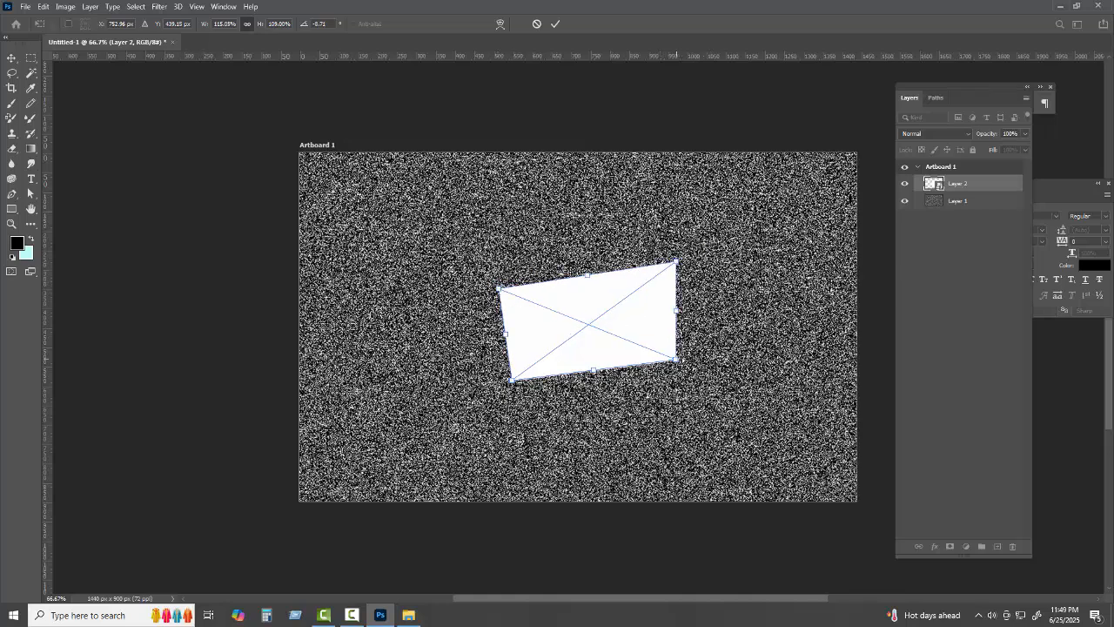
{"action": "left_click_drag", "start_coordinate": [677, 360], "coordinate": [703, 345]}
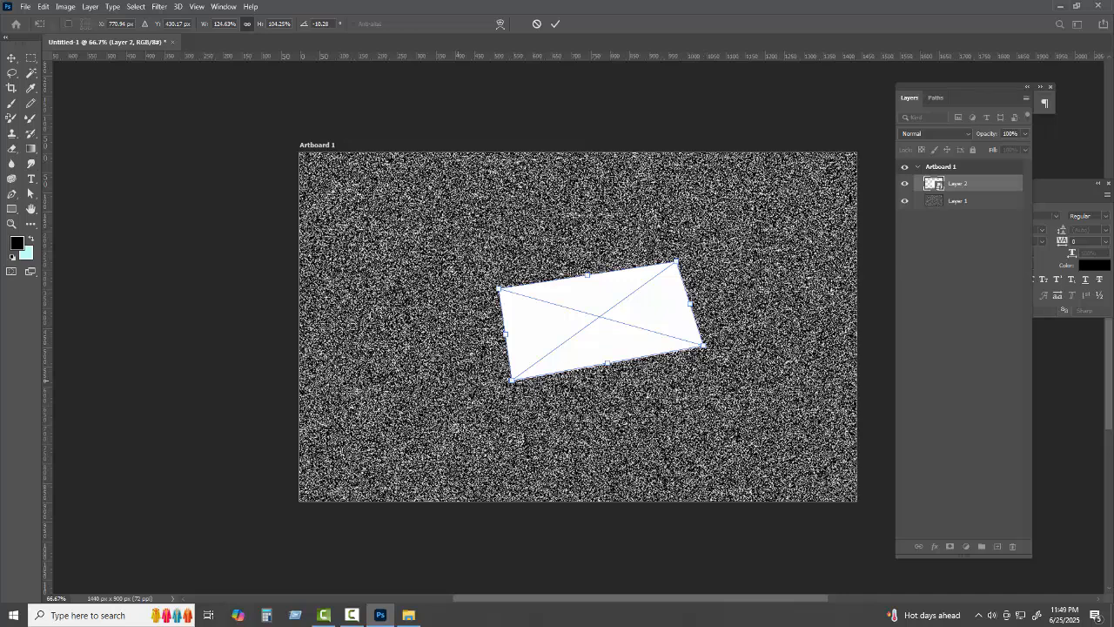
{"action": "left_click_drag", "start_coordinate": [512, 381], "coordinate": [517, 381]}
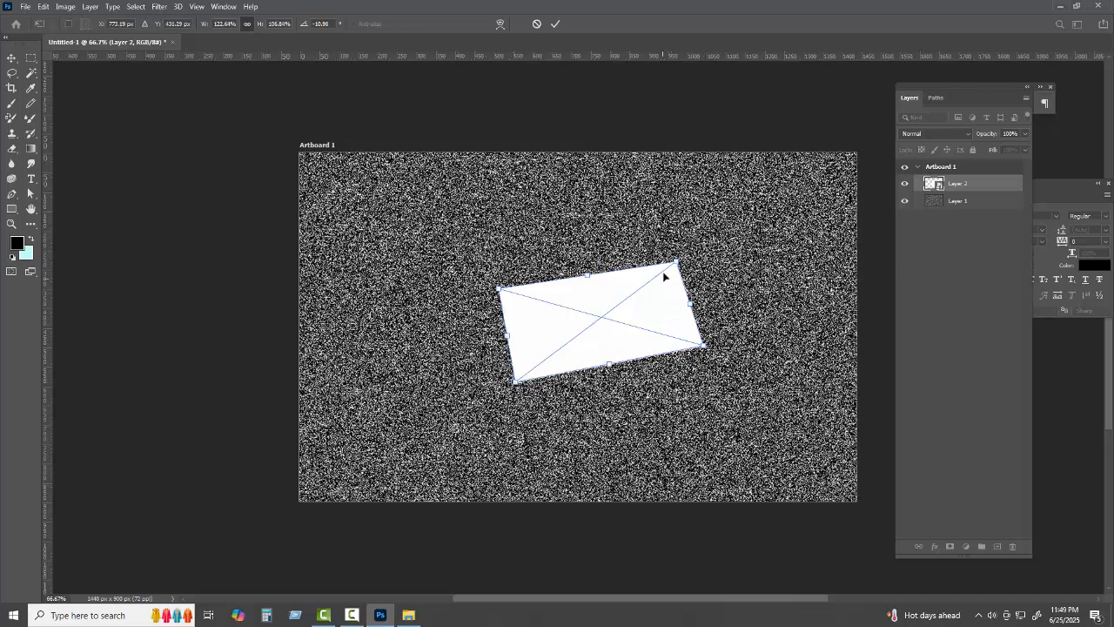
{"action": "left_click_drag", "start_coordinate": [677, 261], "coordinate": [678, 257]}
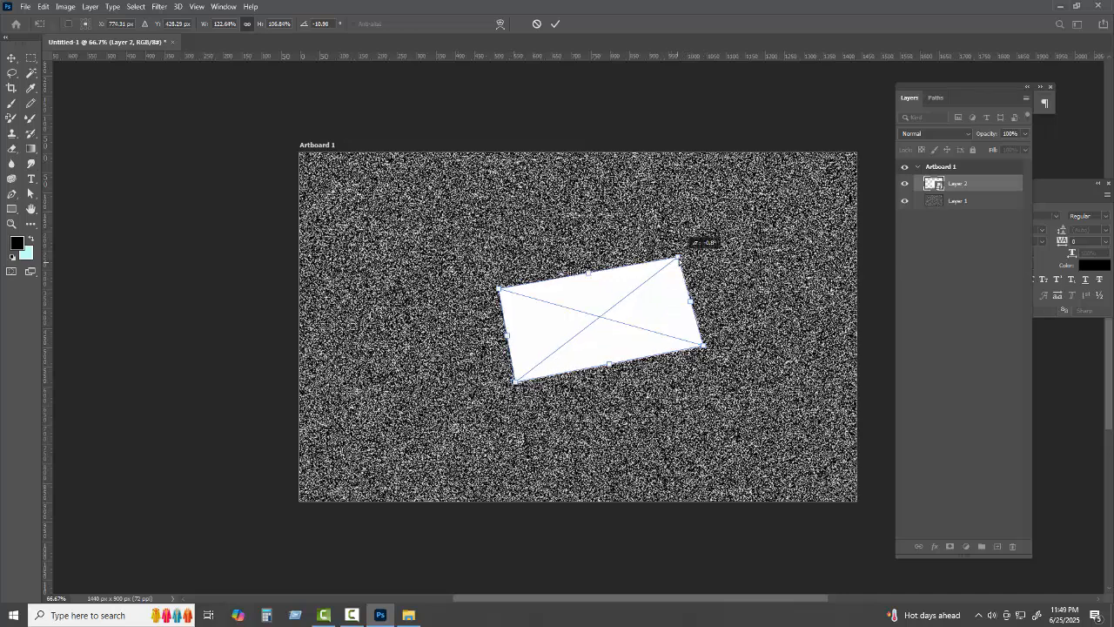
{"action": "left_click", "coordinate": [555, 23]}
{"action": "left_click_drag", "start_coordinate": [611, 332], "coordinate": [593, 346]}
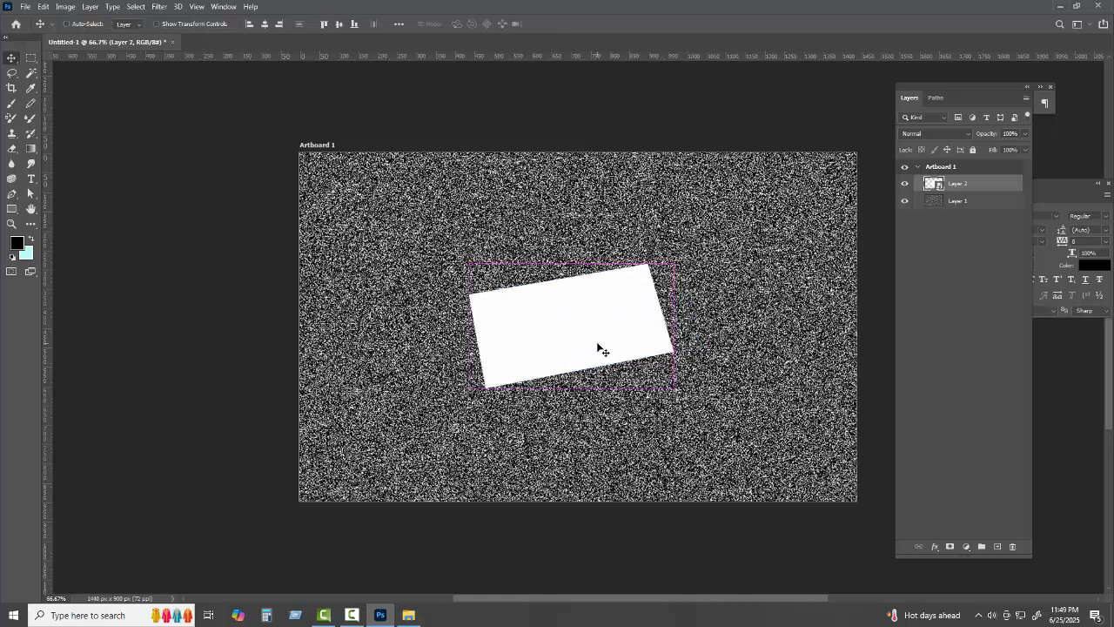
Rotate the card to about -16.5° and drag a duplicate copy upward
{"action": "key", "text": "ctrl+t"}
{"action": "left_click_drag", "start_coordinate": [673, 353], "coordinate": [677, 356]}
{"action": "left_click_drag", "start_coordinate": [487, 388], "coordinate": [491, 392]}
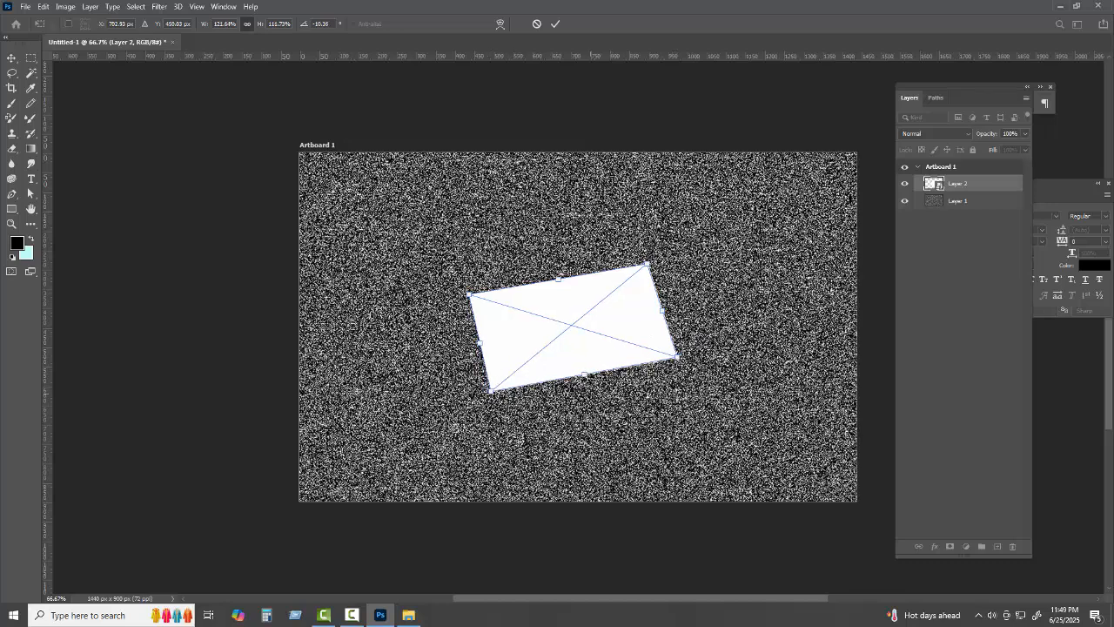
{"action": "left_click_drag", "start_coordinate": [685, 359], "coordinate": [698, 342]}
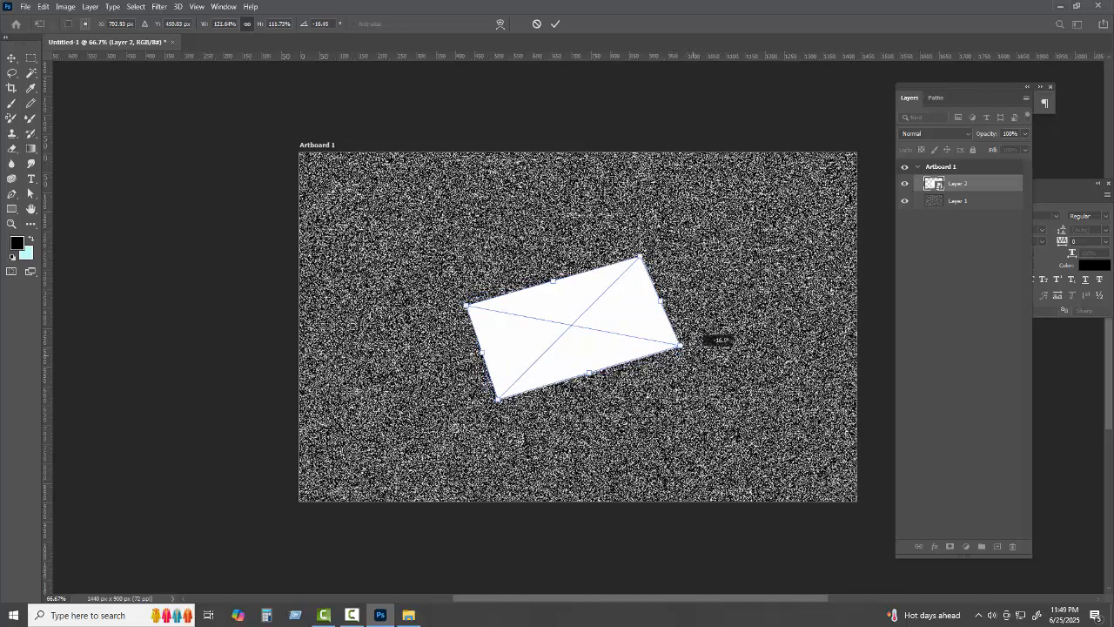
{"action": "left_click", "coordinate": [555, 24]}
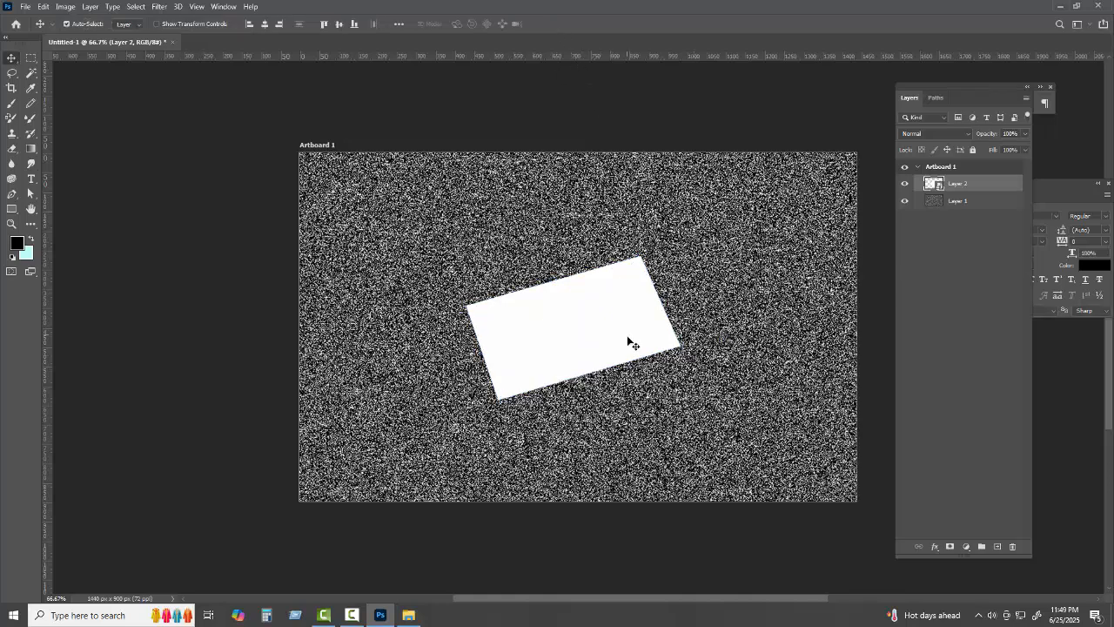
{"action": "left_click_drag", "start_coordinate": [626, 351], "coordinate": [622, 348]}
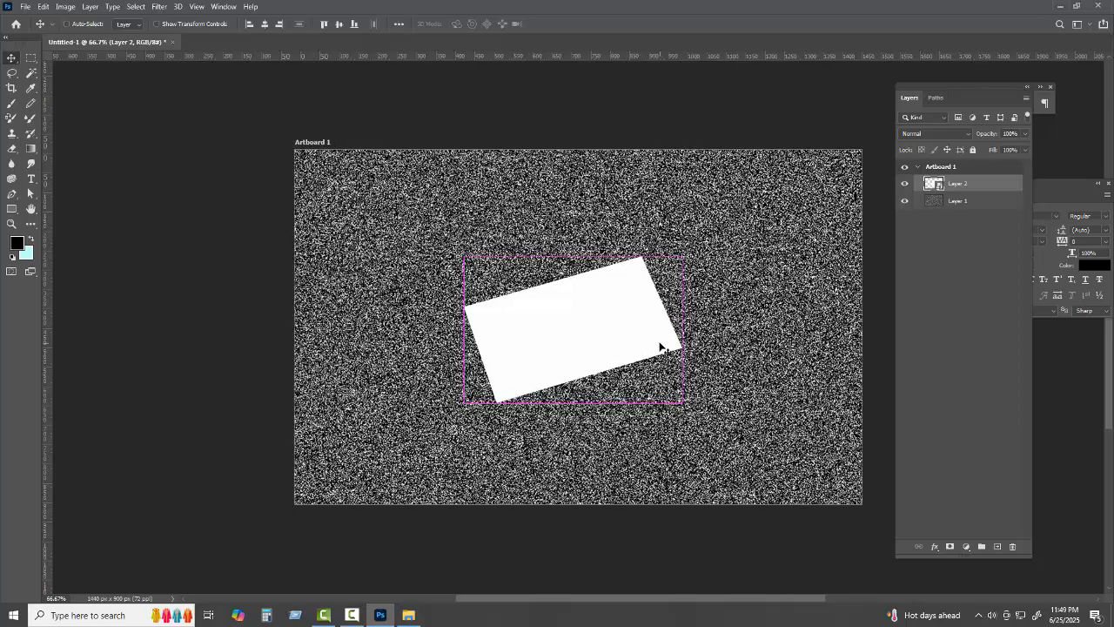
{"action": "key", "text": "ctrl+plus"}
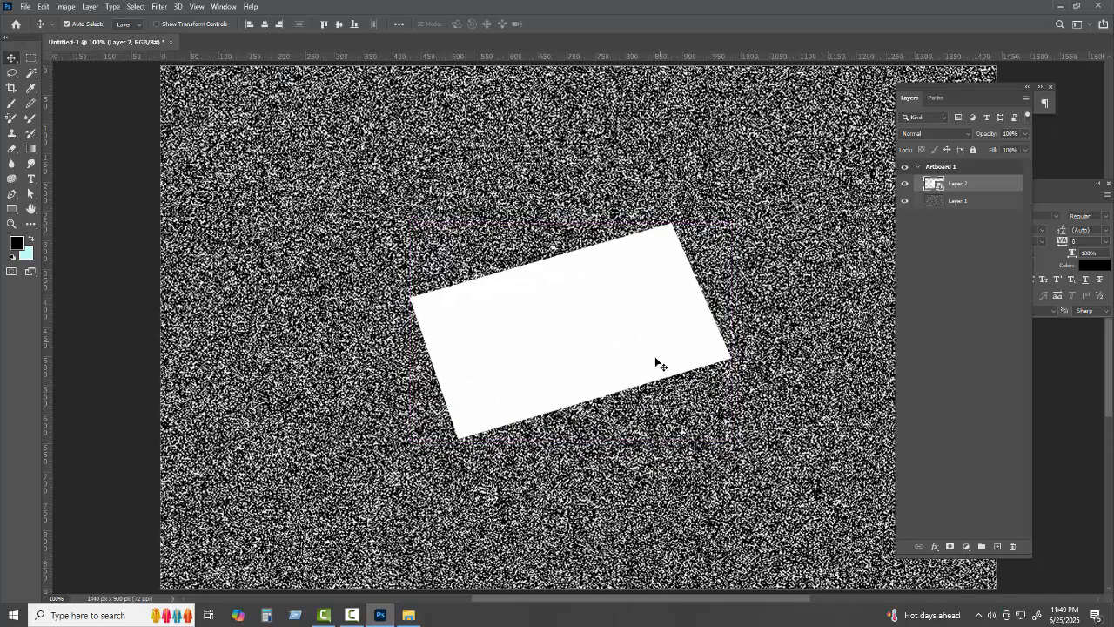
{"action": "left_click_drag", "start_coordinate": [654, 336], "coordinate": [609, 328]}
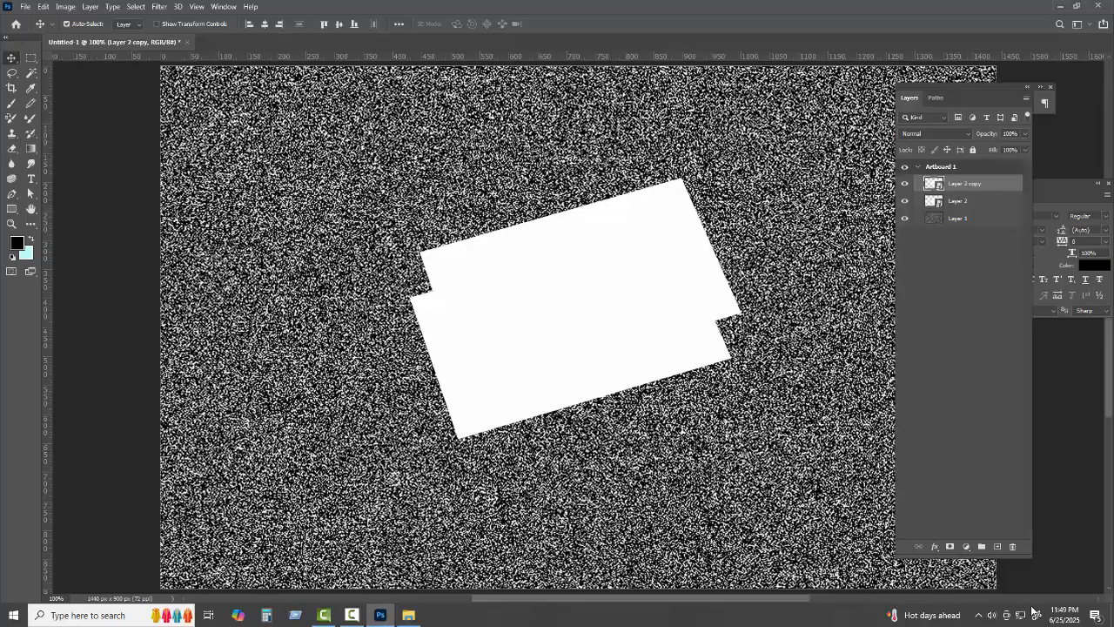
Give Layer 2 copy a Drop Shadow with 28% opacity and 1 px size
{"action": "left_click", "coordinate": [935, 546]}
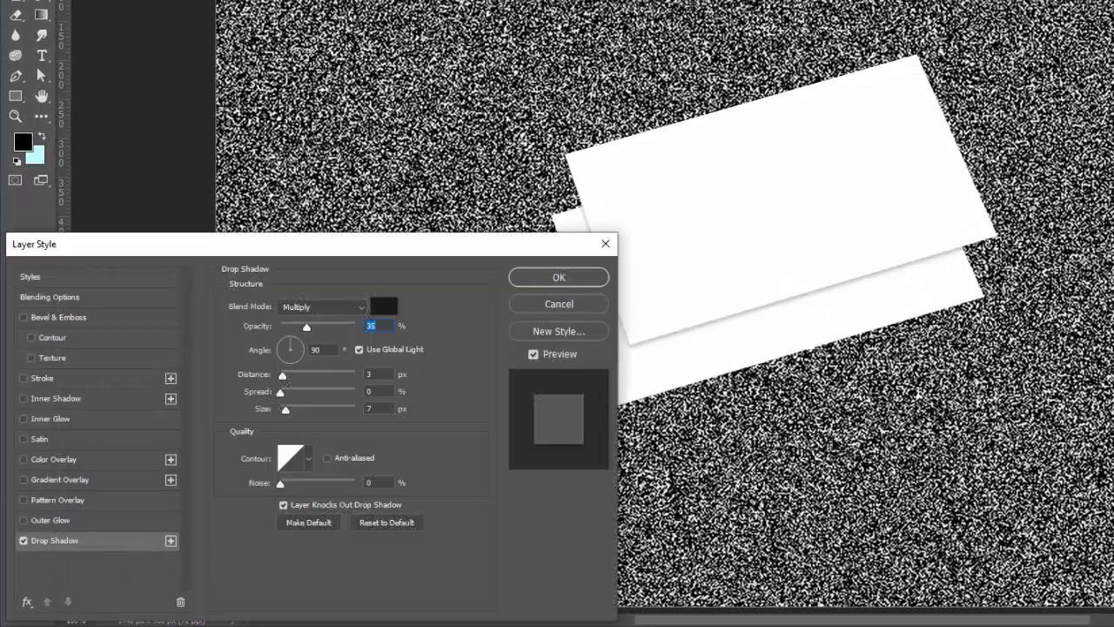
{"action": "left_click_drag", "start_coordinate": [482, 251], "coordinate": [448, 50]}
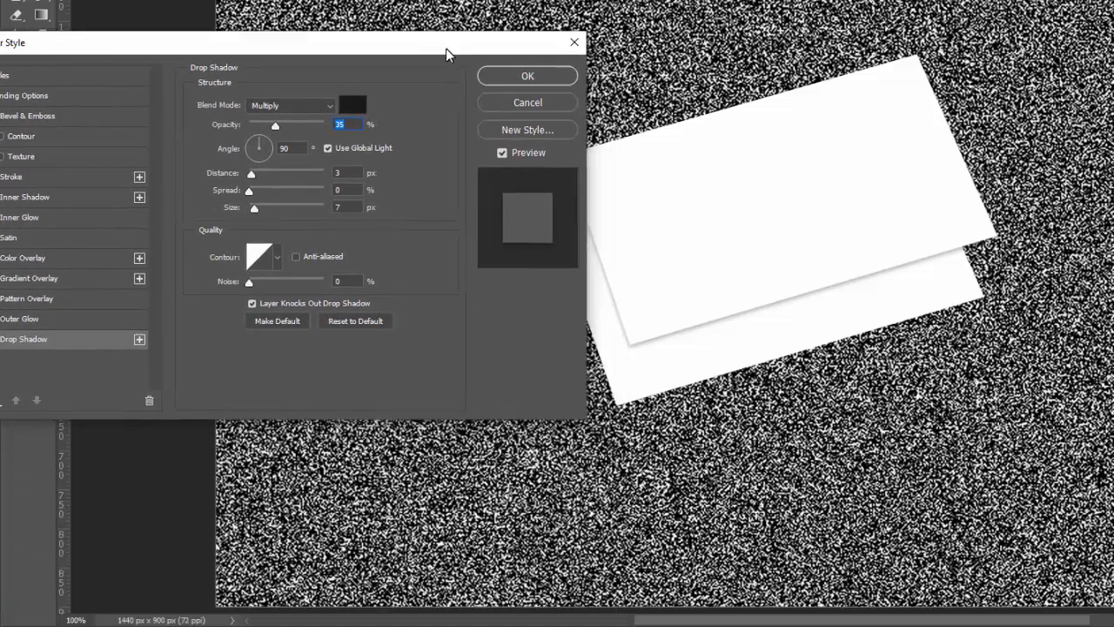
{"action": "left_click", "coordinate": [334, 322]}
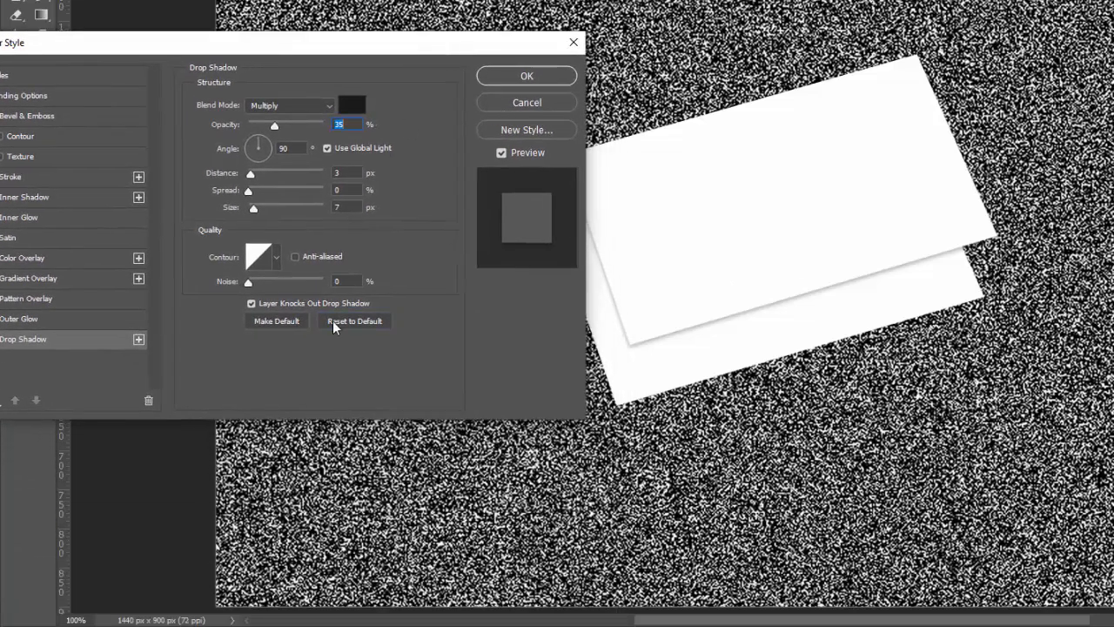
{"action": "left_click", "coordinate": [332, 322]}
{"action": "left_click_drag", "start_coordinate": [347, 48], "coordinate": [283, 18]}
{"action": "left_click_drag", "start_coordinate": [209, 100], "coordinate": [201, 101]}
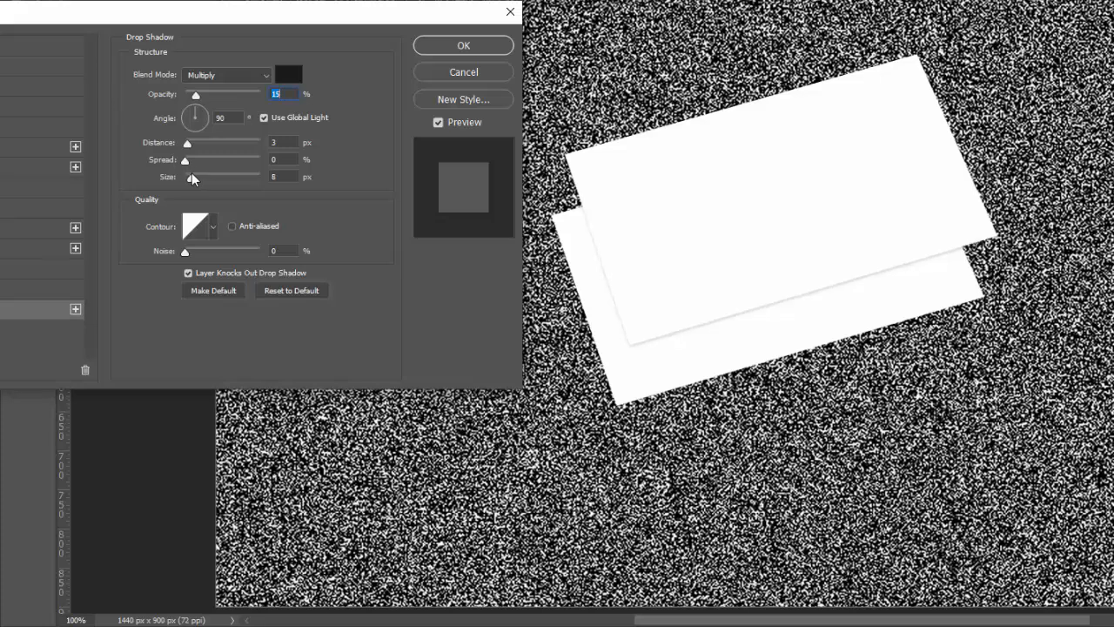
{"action": "left_click_drag", "start_coordinate": [189, 178], "coordinate": [184, 178]}
{"action": "mouse_move", "coordinate": [195, 95]}
{"action": "left_mouse_down"}
{"action": "mouse_move", "coordinate": [185, 98]}
{"action": "mouse_move", "coordinate": [208, 102]}
{"action": "left_mouse_up"}
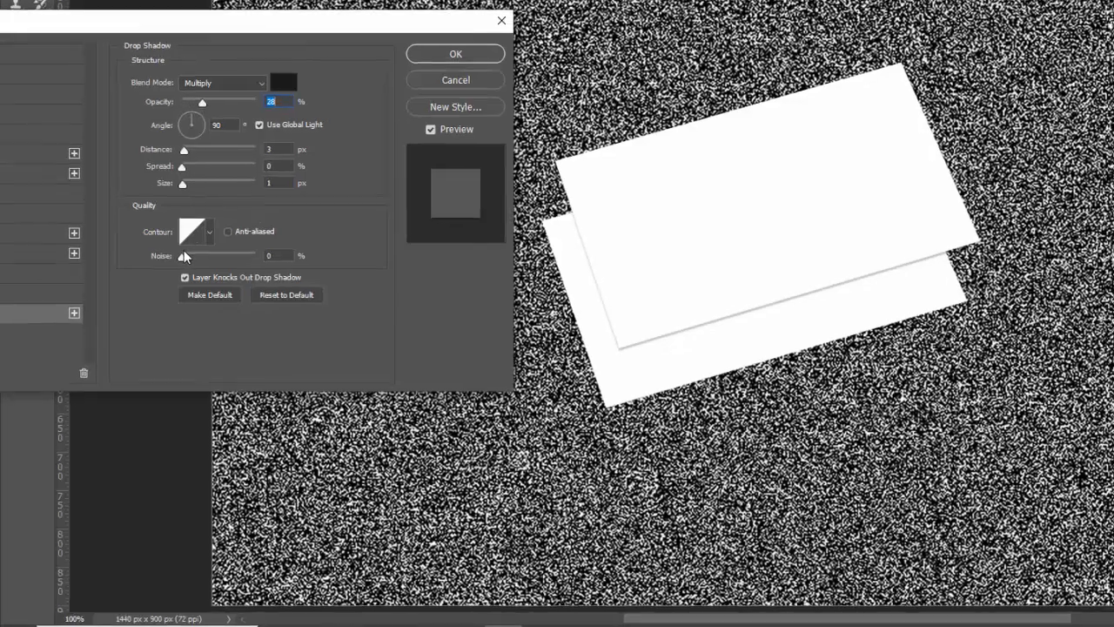
{"action": "left_click", "coordinate": [187, 253]}
{"action": "left_click", "coordinate": [396, 116]}
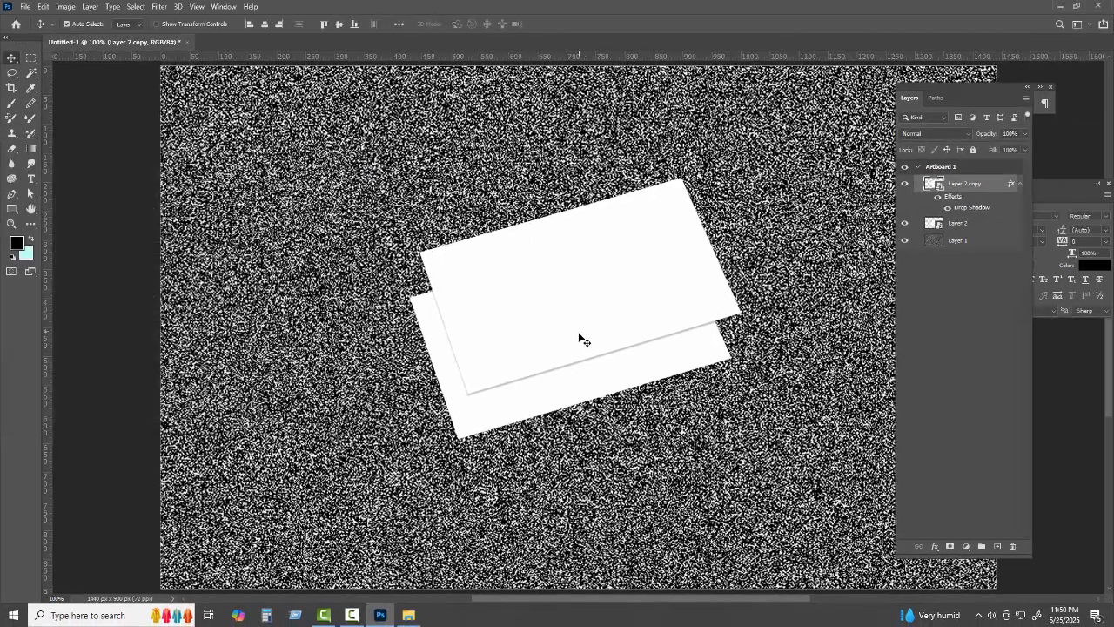
Move the top card down so it overlaps the lower card
{"action": "left_click_drag", "start_coordinate": [666, 298], "coordinate": [679, 325]}
{"action": "left_click_drag", "start_coordinate": [590, 356], "coordinate": [591, 361]}
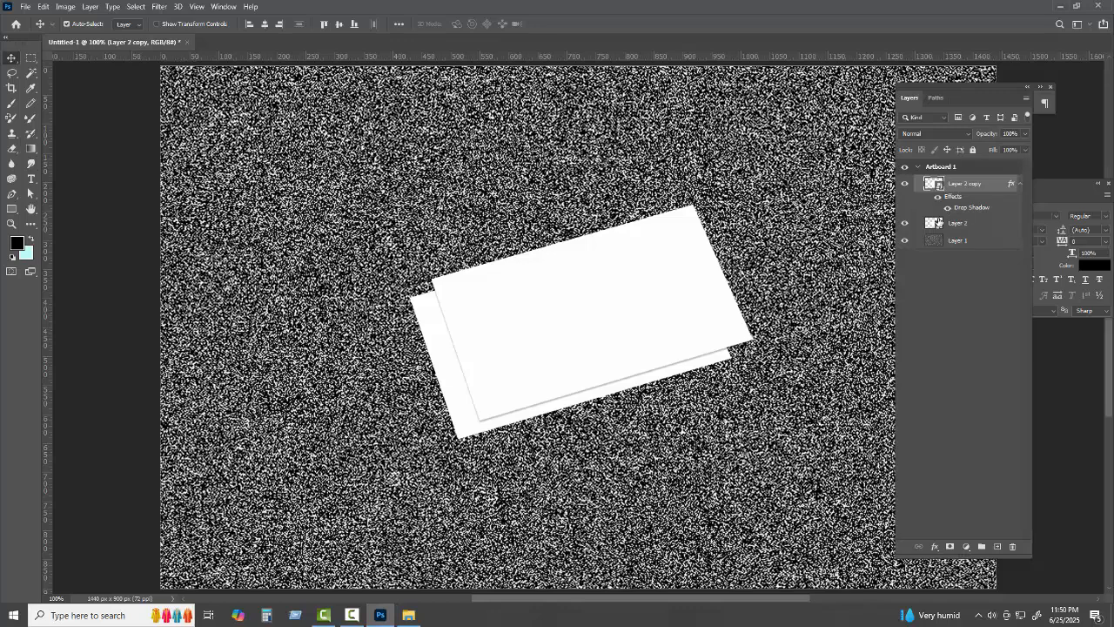
{"action": "double_click", "coordinate": [992, 183]}
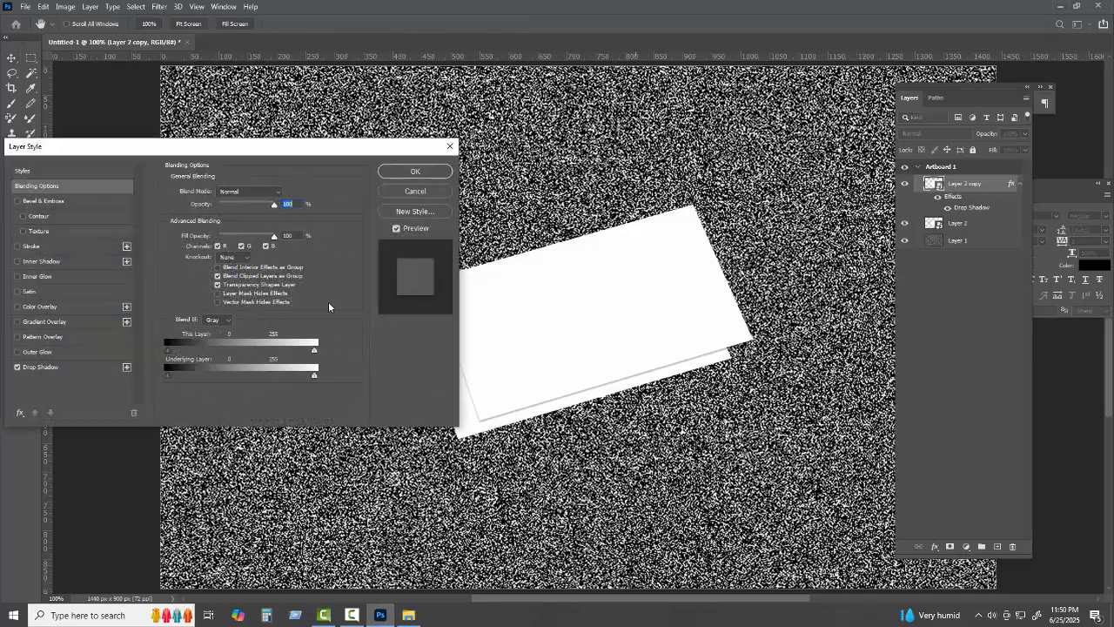
{"action": "left_click", "coordinate": [407, 193]}
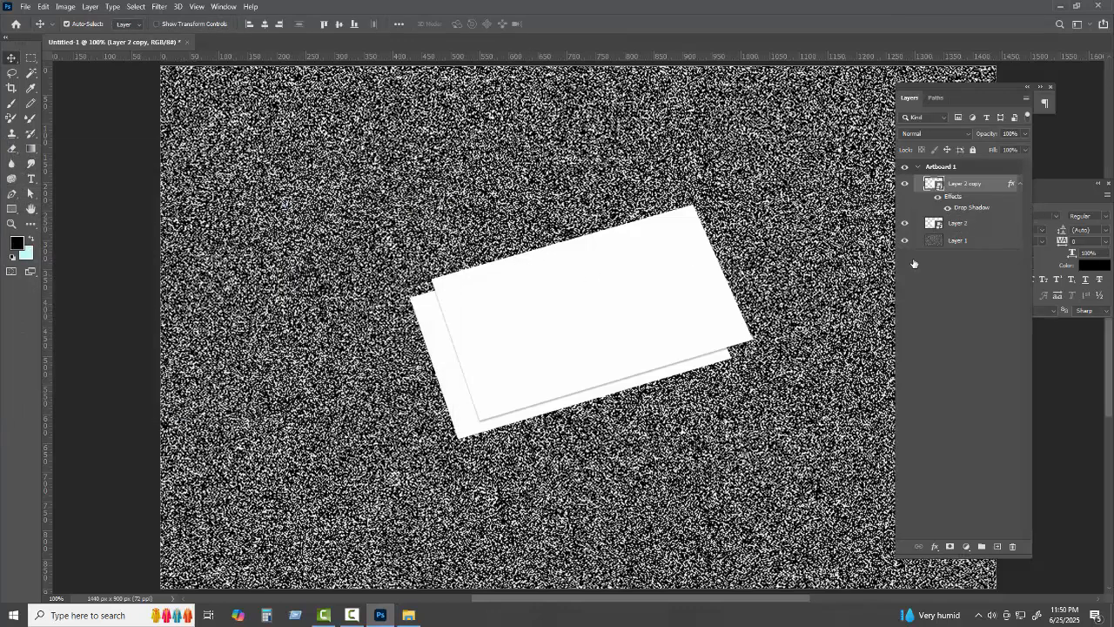
Set the drop shadow distance to 1 px and offset a duplicate card on the stack
{"action": "left_click", "coordinate": [85, 365]}
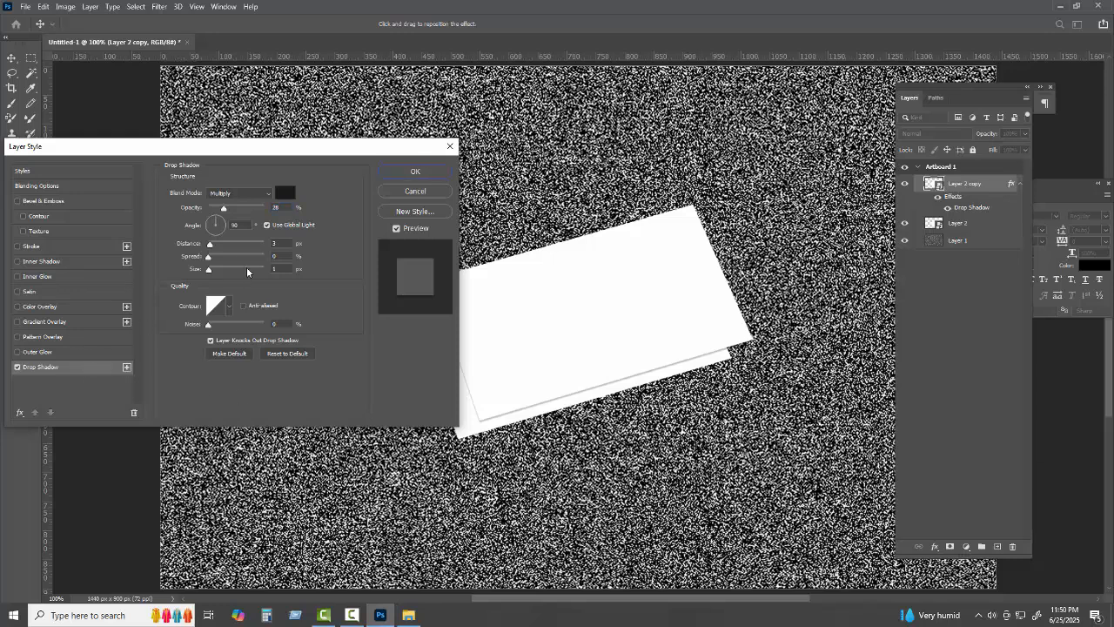
{"action": "left_click_drag", "start_coordinate": [210, 248], "coordinate": [208, 248]}
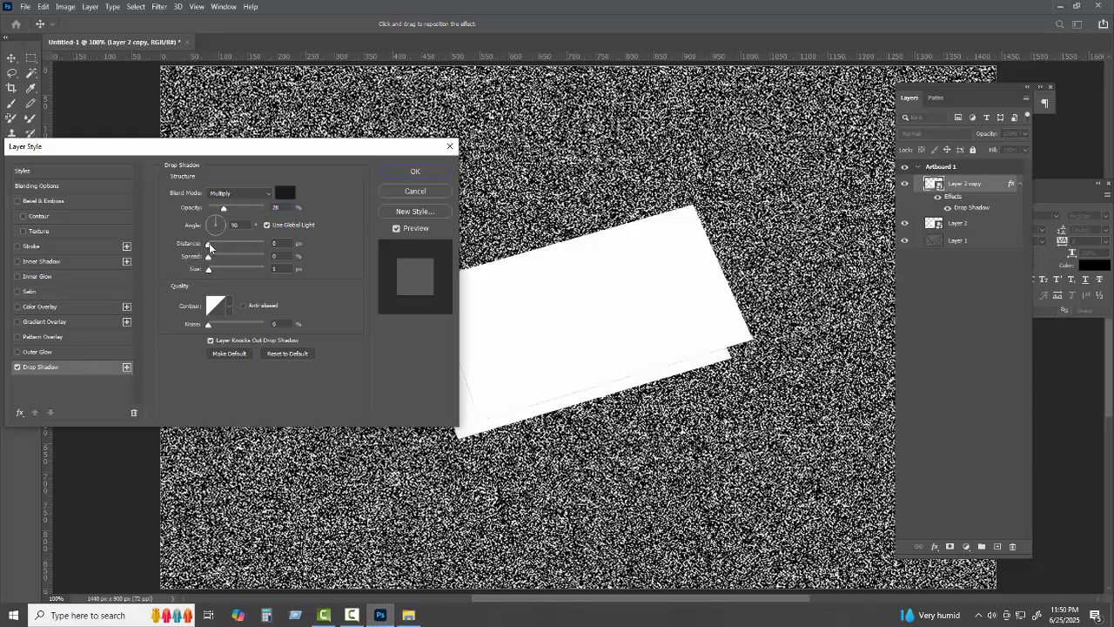
{"action": "left_click", "coordinate": [415, 172]}
{"action": "left_click_drag", "start_coordinate": [571, 359], "coordinate": [607, 376]}
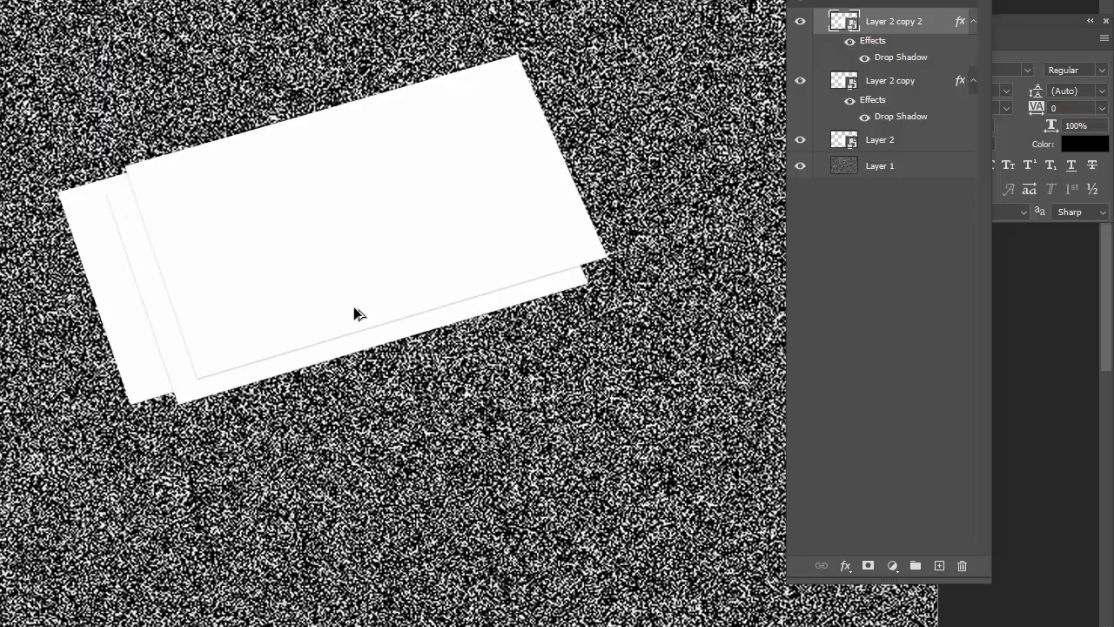
Duplicate the cards repeatedly, offsetting each copy into a fanned stack
{"action": "left_click_drag", "start_coordinate": [354, 307], "coordinate": [336, 238]}
{"action": "left_click_drag", "start_coordinate": [139, 379], "coordinate": [155, 381]}
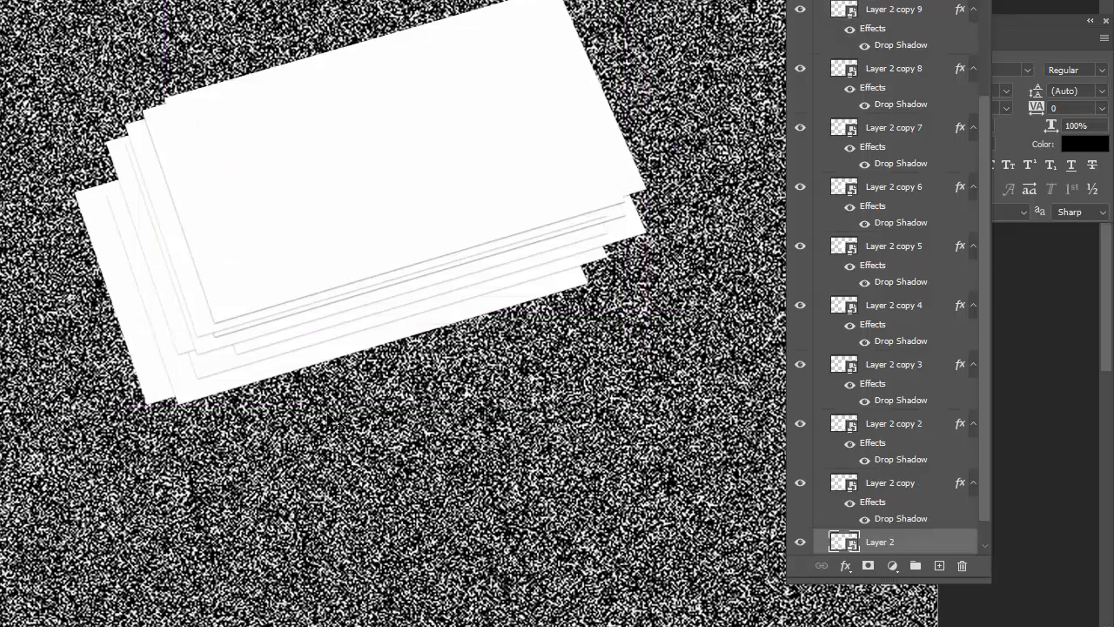
{"action": "left_click_drag", "start_coordinate": [414, 207], "coordinate": [339, 217]}
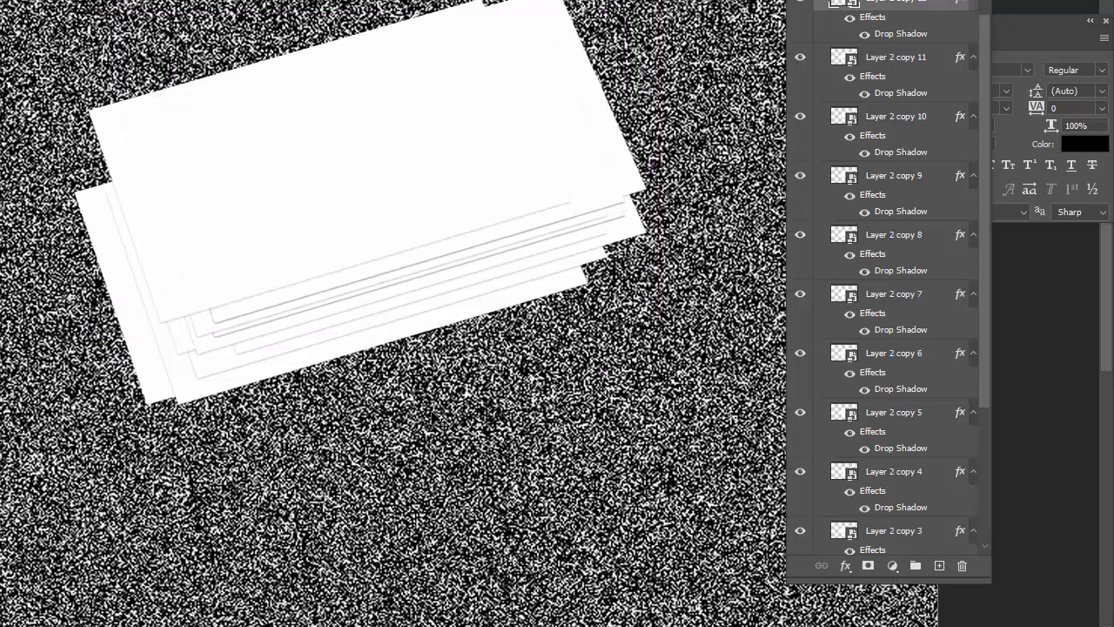
{"action": "scroll", "coordinate": [433, 419], "scroll_direction": "up", "scroll_amount": 4}
{"action": "scroll", "coordinate": [433, 420], "scroll_direction": "down", "scroll_amount": 3}
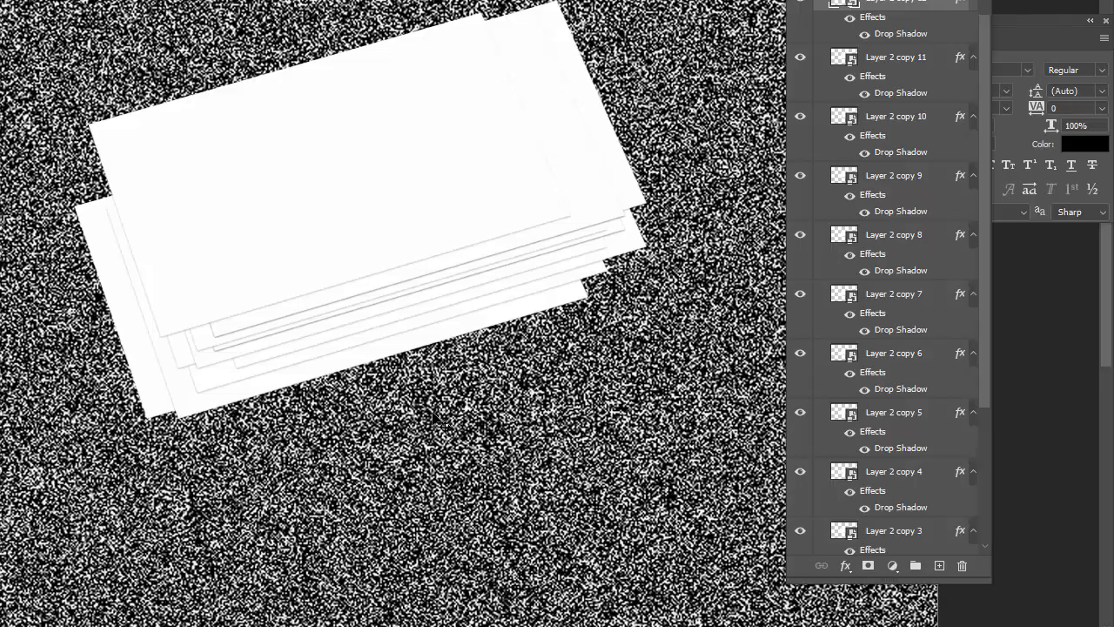
Lock the noise background layer and select all the cards
{"action": "key", "text": "ctrl+minus"}
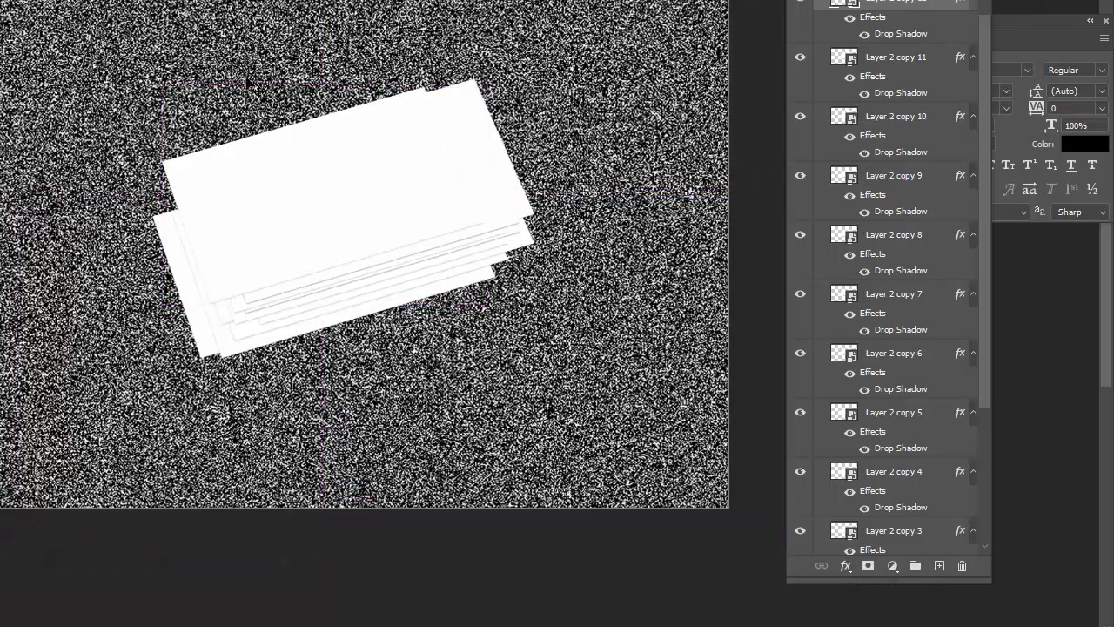
{"action": "left_click_drag", "start_coordinate": [245, 79], "coordinate": [311, 239]}
{"action": "key", "text": "ctrl+z"}
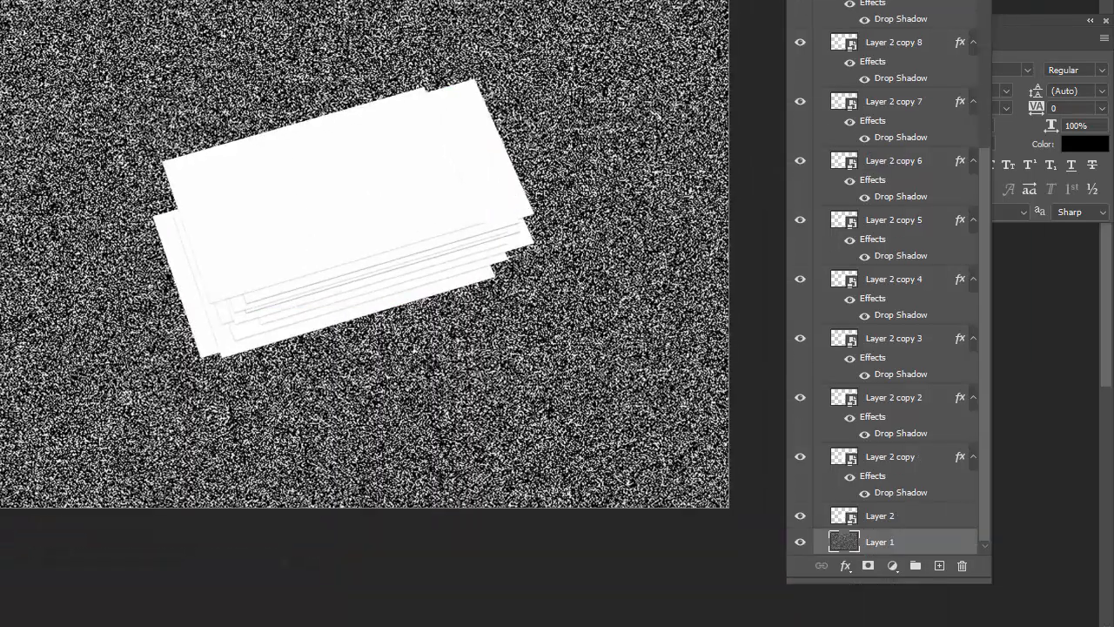
{"action": "left_click", "coordinate": [875, 1]}
{"action": "left_click_drag", "start_coordinate": [181, 47], "coordinate": [263, 273]}
Shrink the whole card stack and move it up and to the right
{"action": "key", "text": "ctrl+t"}
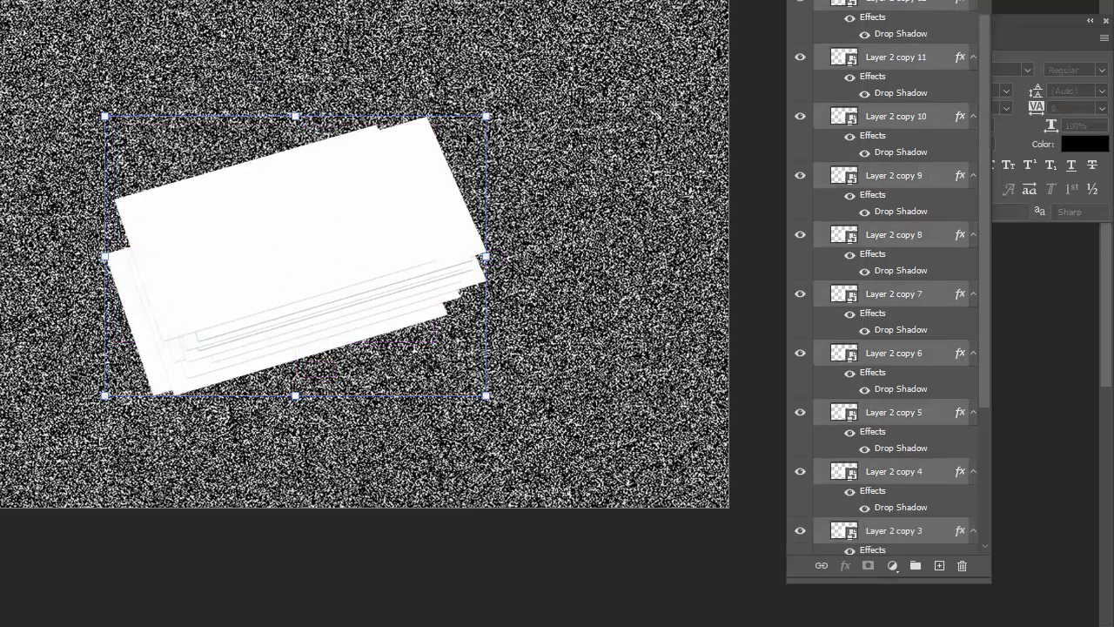
{"action": "left_click_drag", "start_coordinate": [487, 117], "coordinate": [447, 144]}
{"action": "left_click_drag", "start_coordinate": [345, 206], "coordinate": [365, 193]}
{"action": "key", "text": "Return"}
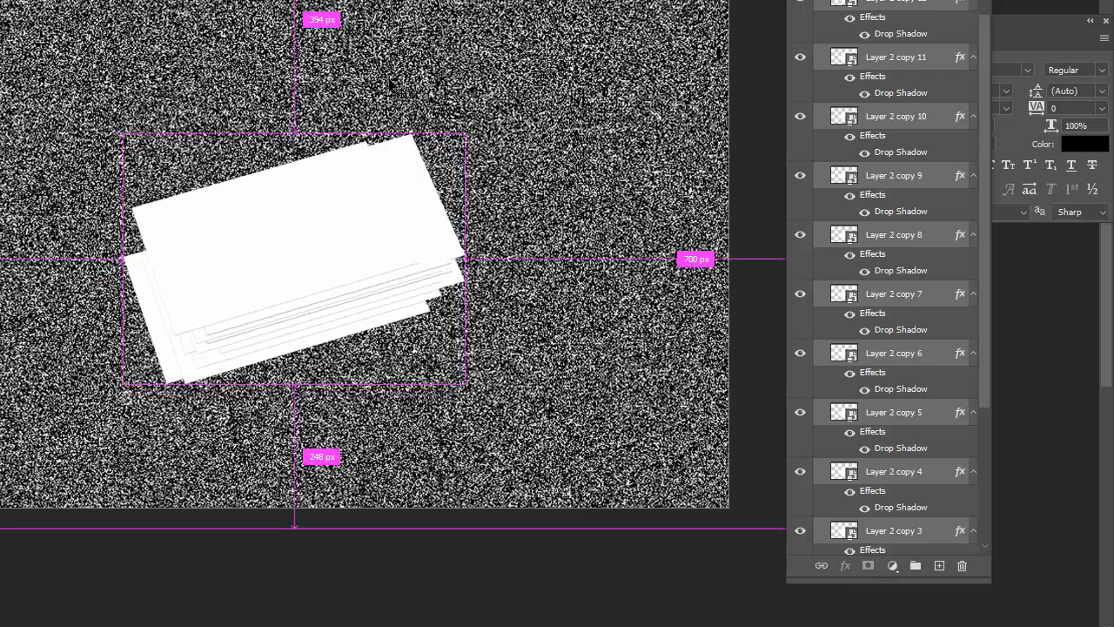
{"action": "key", "text": "ctrl+plus"}
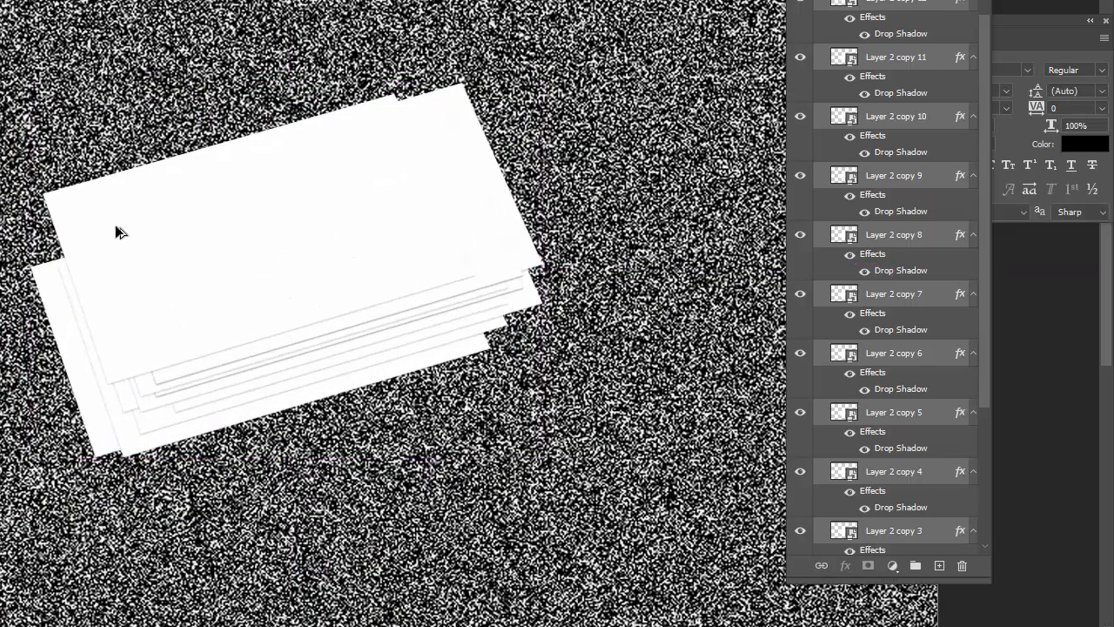
Undo the extra duplicates and select layers from Layer 2 copy 12 down to Layer 2
{"action": "left_click_drag", "start_coordinate": [115, 225], "coordinate": [218, 270]}
{"action": "key", "text": "ctrl+z"}
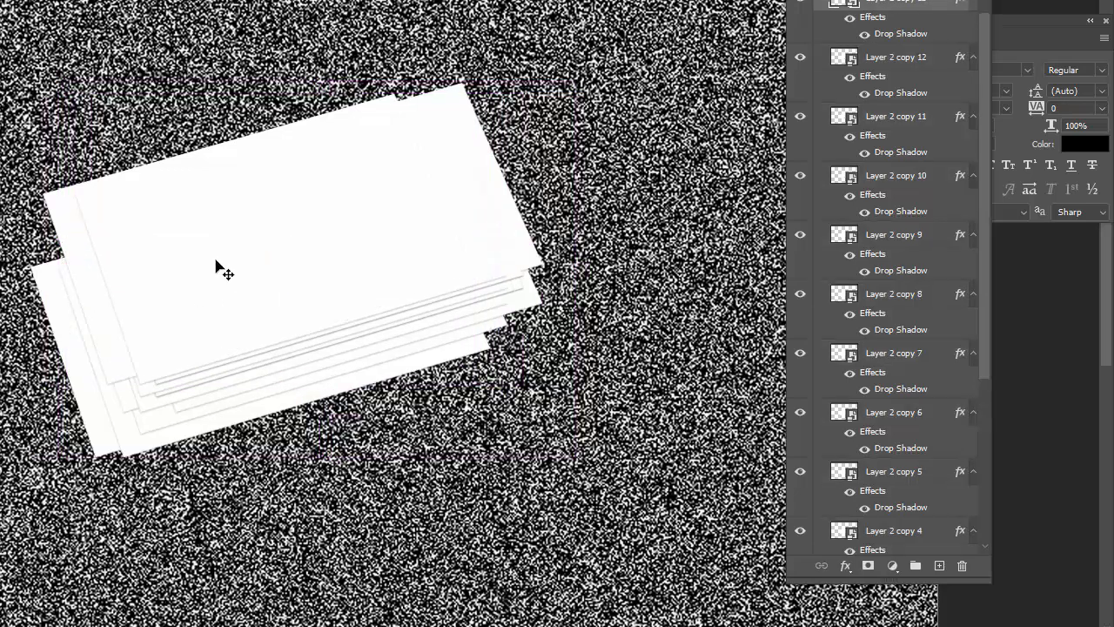
{"action": "scroll", "coordinate": [496, 363], "scroll_direction": "down", "scroll_amount": 3}
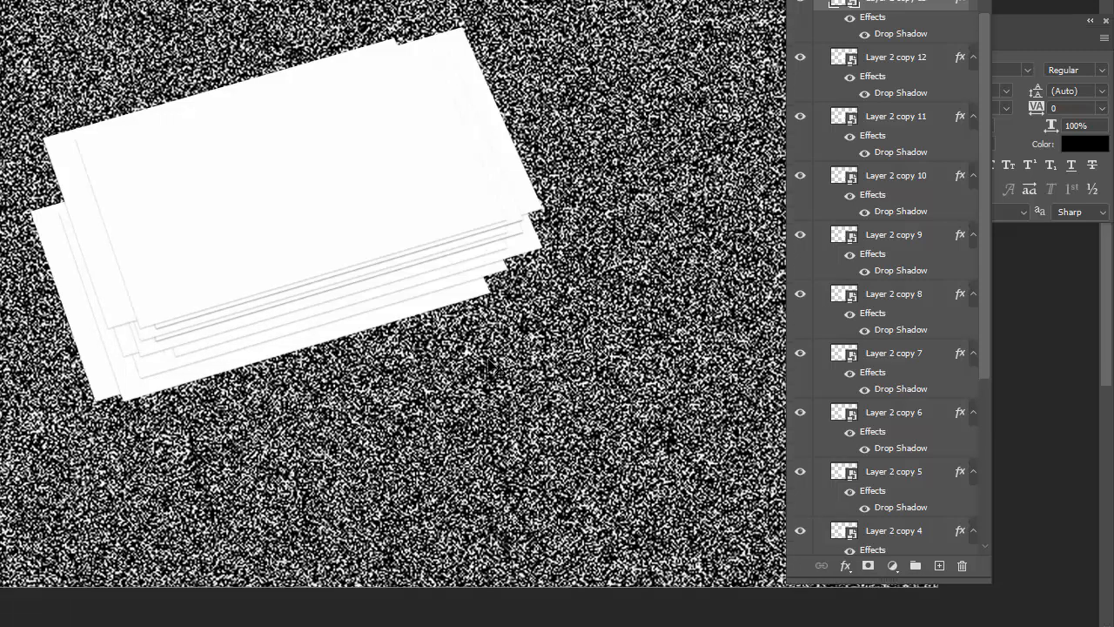
{"action": "scroll", "coordinate": [394, 419], "scroll_direction": "up", "scroll_amount": 1}
{"action": "scroll", "coordinate": [973, 44], "scroll_direction": "up", "scroll_amount": 1}
{"action": "left_click", "coordinate": [899, 83]}
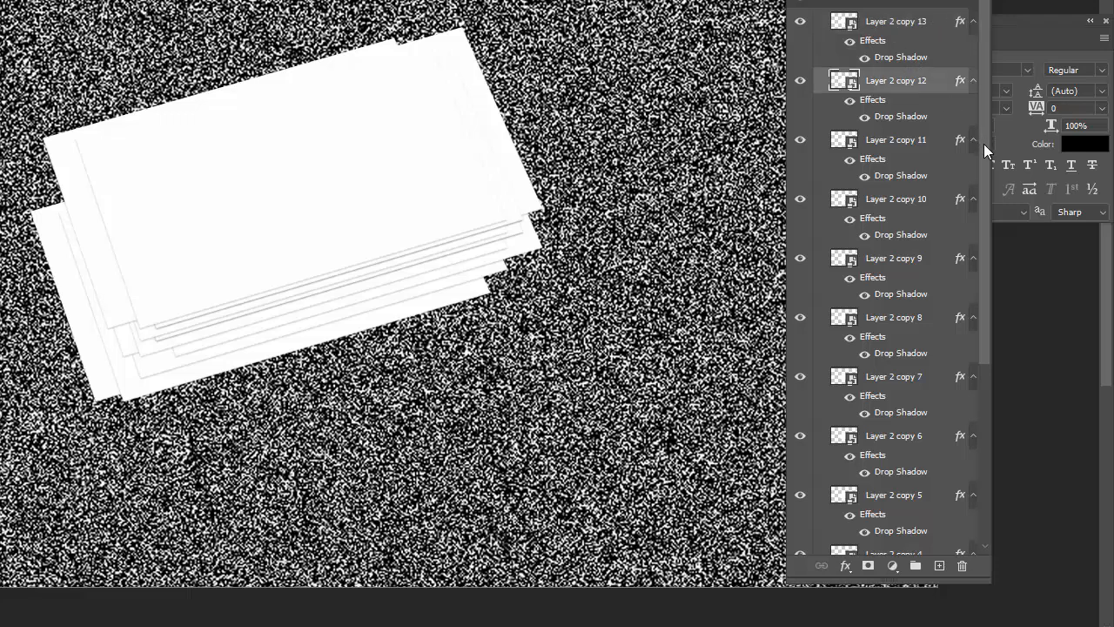
{"action": "left_click_drag", "start_coordinate": [984, 142], "coordinate": [983, 393]}
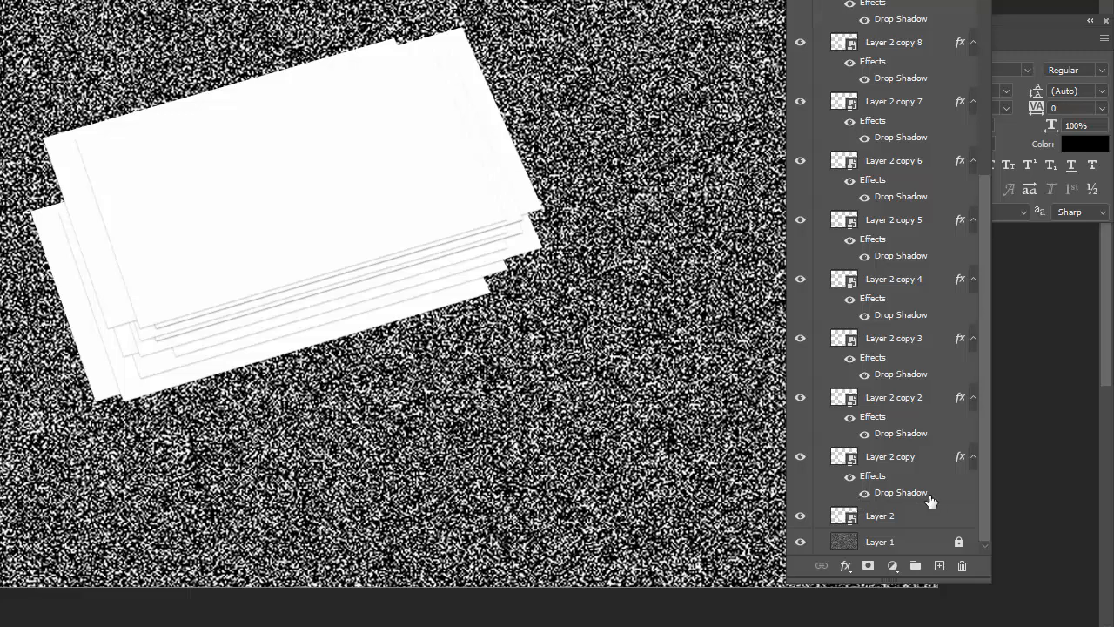
{"action": "left_click", "coordinate": [914, 517], "text": "shift"}
{"action": "scroll", "coordinate": [913, 488], "scroll_direction": "up", "scroll_amount": 2}
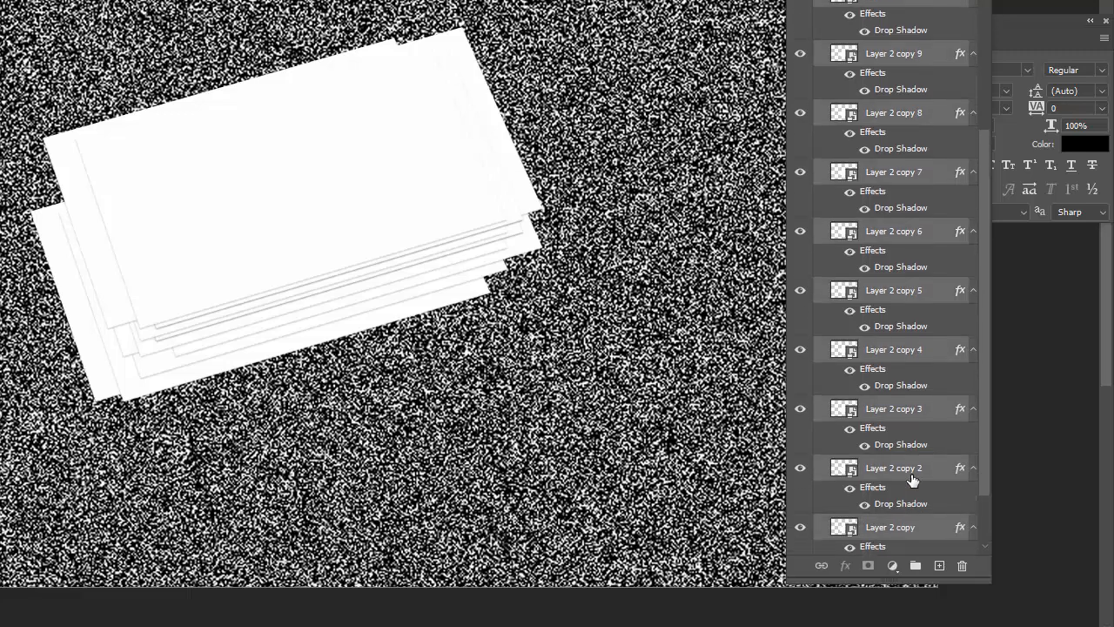
Group the selected card layers into Group 1 and select the top card
{"action": "key", "text": "ctrl+g"}
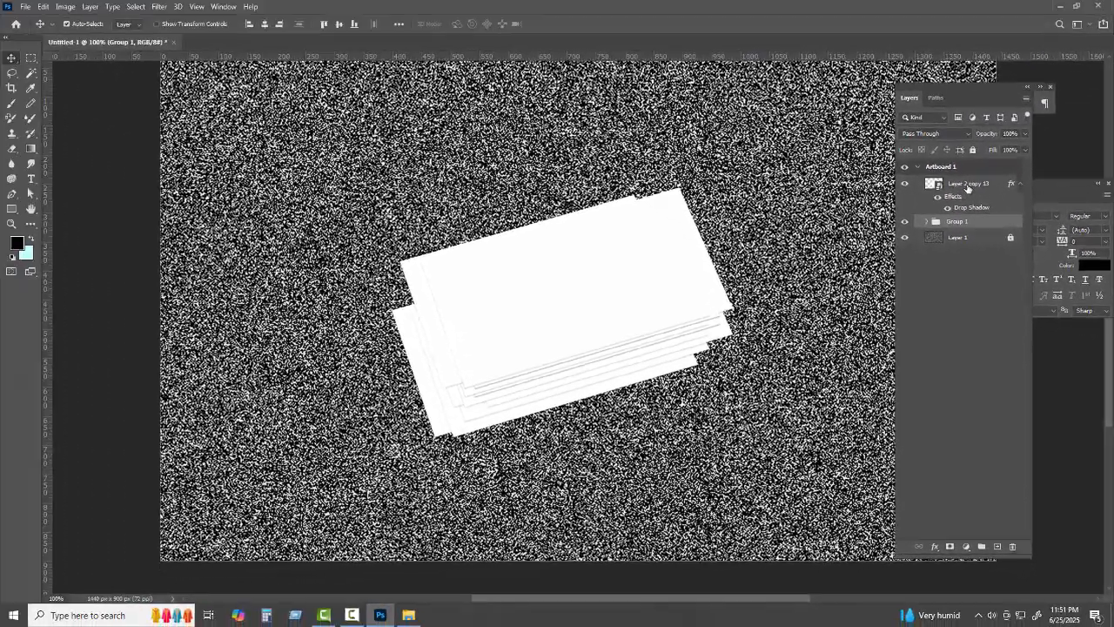
{"action": "left_click", "coordinate": [967, 185]}
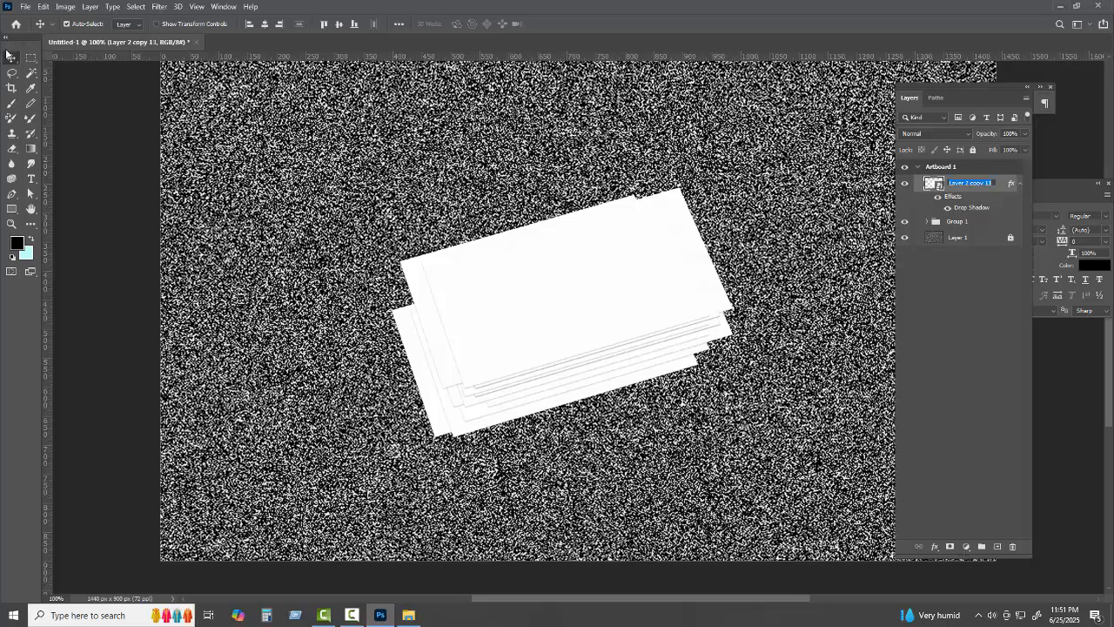
{"action": "right_click", "coordinate": [614, 301]}
{"action": "left_click", "coordinate": [621, 303]}
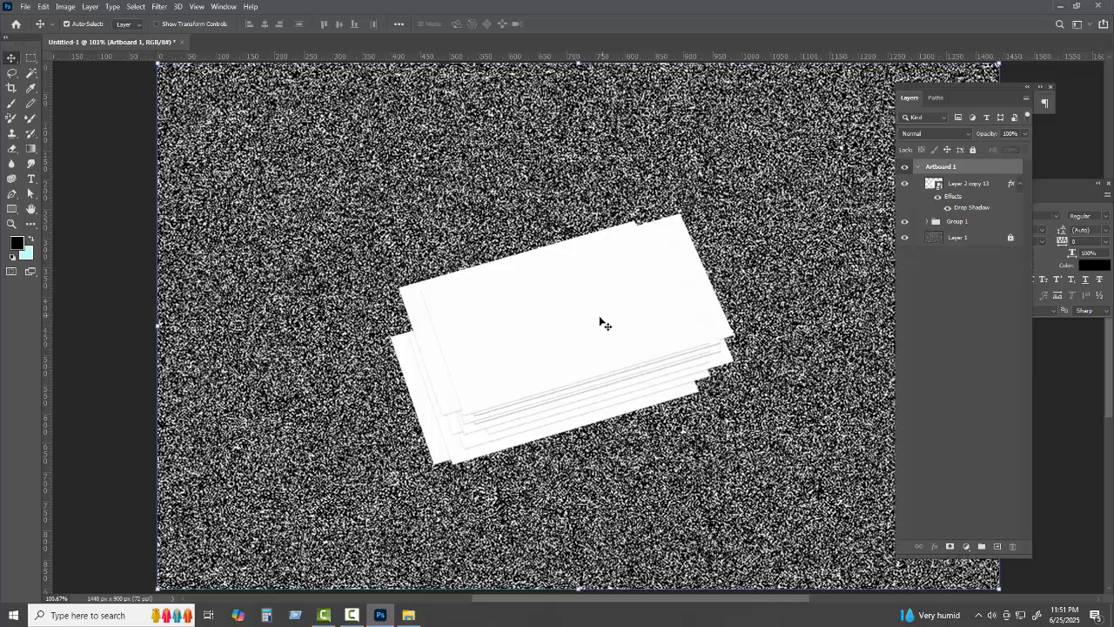
Nudge the top card slightly upward and rename its layer to Place IT
{"action": "left_click_drag", "start_coordinate": [599, 320], "coordinate": [621, 345]}
{"action": "scroll", "coordinate": [594, 330], "scroll_direction": "up", "scroll_amount": 3}
{"action": "scroll", "coordinate": [596, 333], "scroll_direction": "down", "scroll_amount": 1}
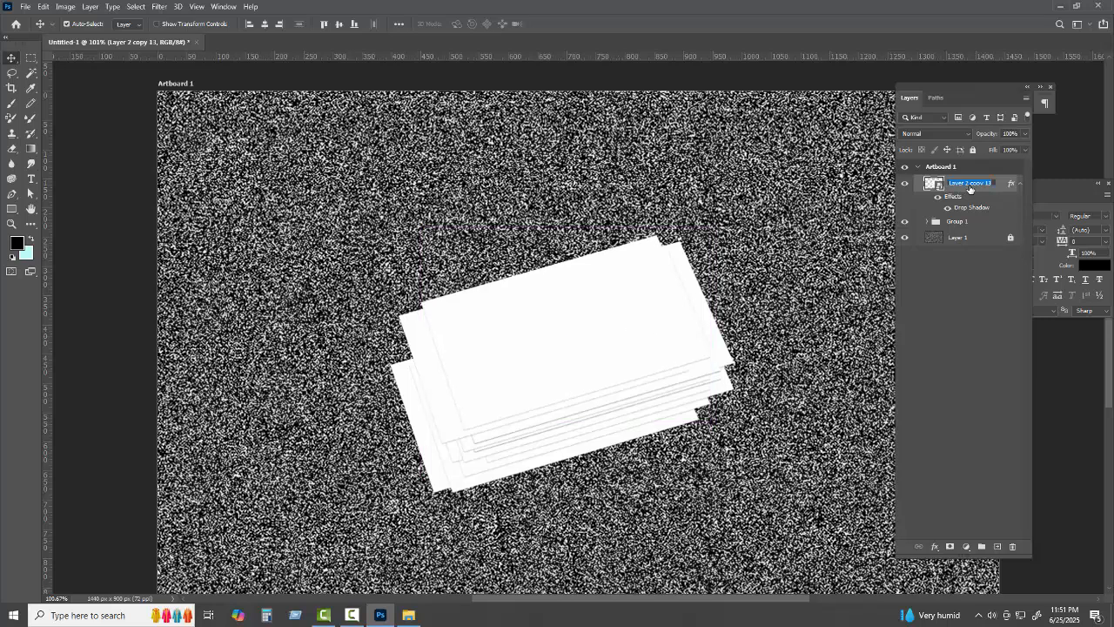
{"action": "type", "text": "ce IT"}
Commit the Place IT name and check the card's spacing to the artboard edges
{"action": "left_click", "coordinate": [828, 293]}
{"action": "key", "text": "ctrl"}
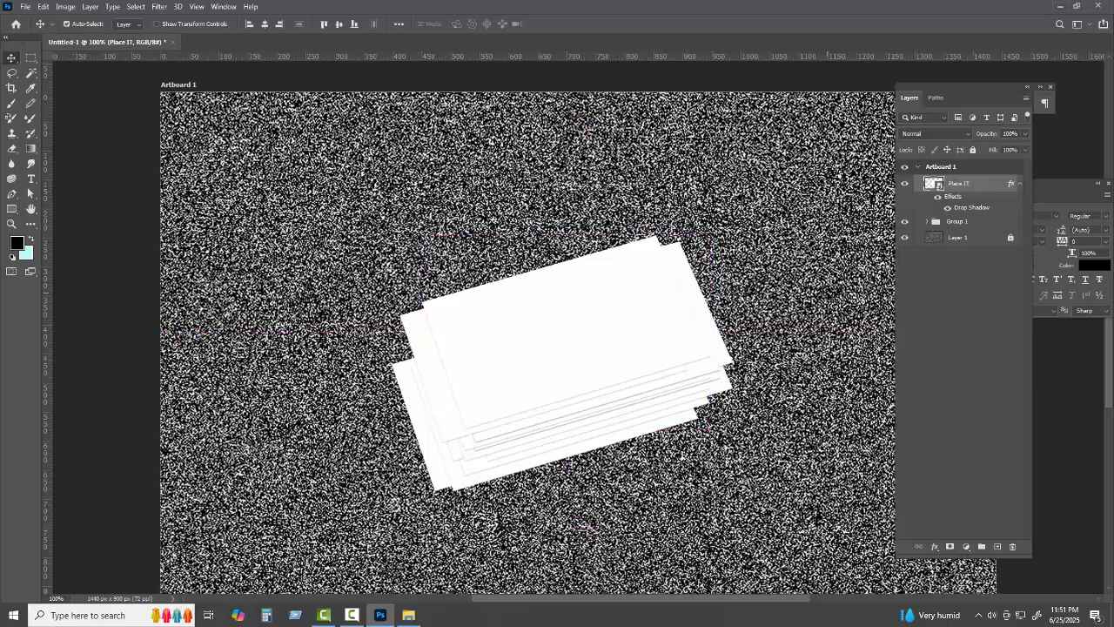
{"action": "key", "text": "ctrl+minus"}
{"action": "key", "text": "ctrl+plus"}
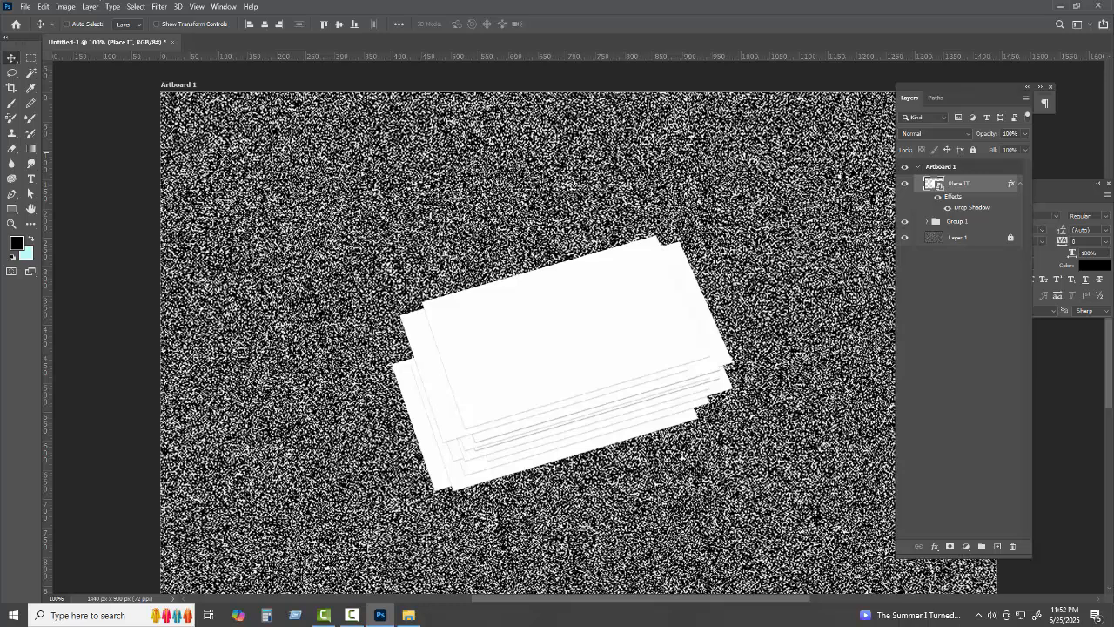
{"action": "key", "text": "ctrl"}
Review the mockup by zooming out and back in, then minimize Photoshop to the desktop
{"action": "scroll", "coordinate": [626, 300], "scroll_direction": "down", "scroll_amount": 2}
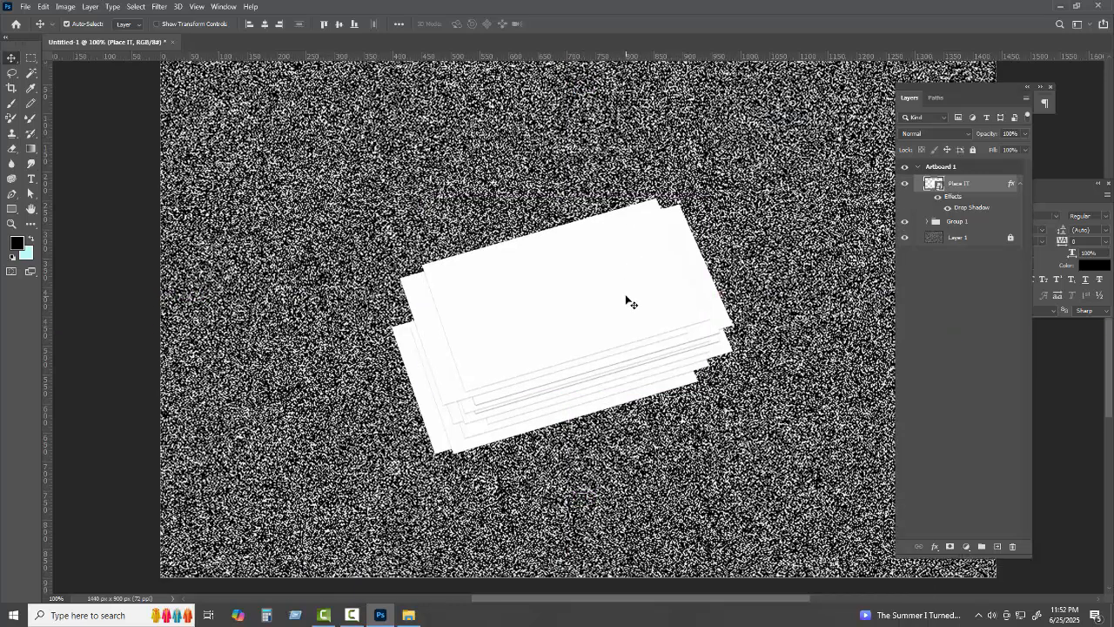
{"action": "scroll", "coordinate": [626, 300], "scroll_direction": "up", "scroll_amount": 2}
{"action": "key", "text": "ctrl+minus"}
{"action": "key", "text": "ctrl+plus"}
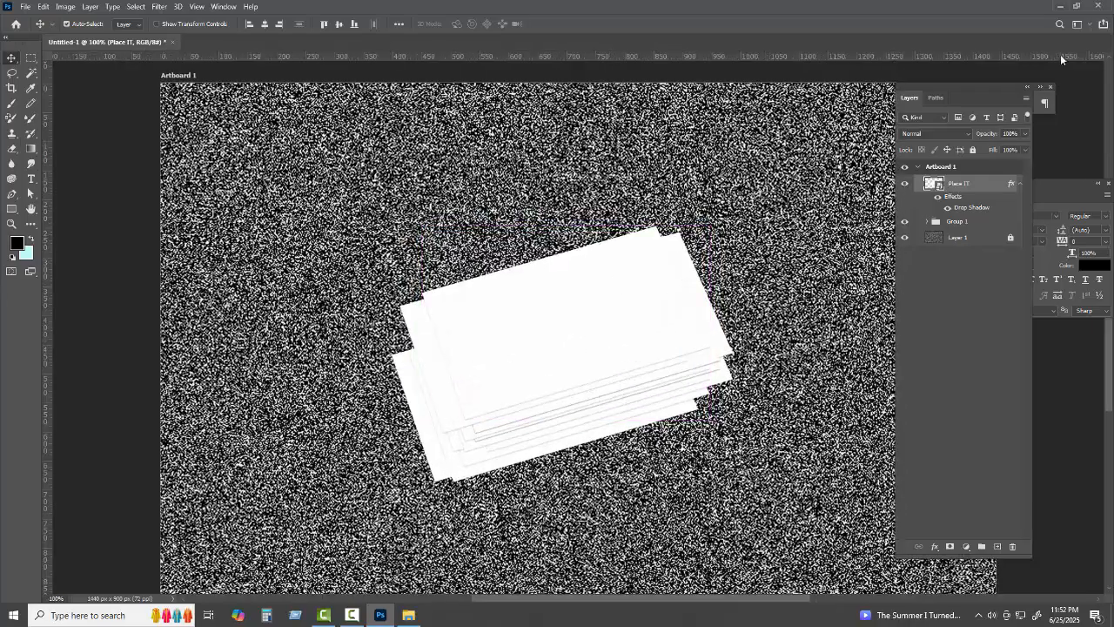
{"action": "left_click", "coordinate": [1059, 5]}
{"action": "left_click", "coordinate": [1099, 6]}
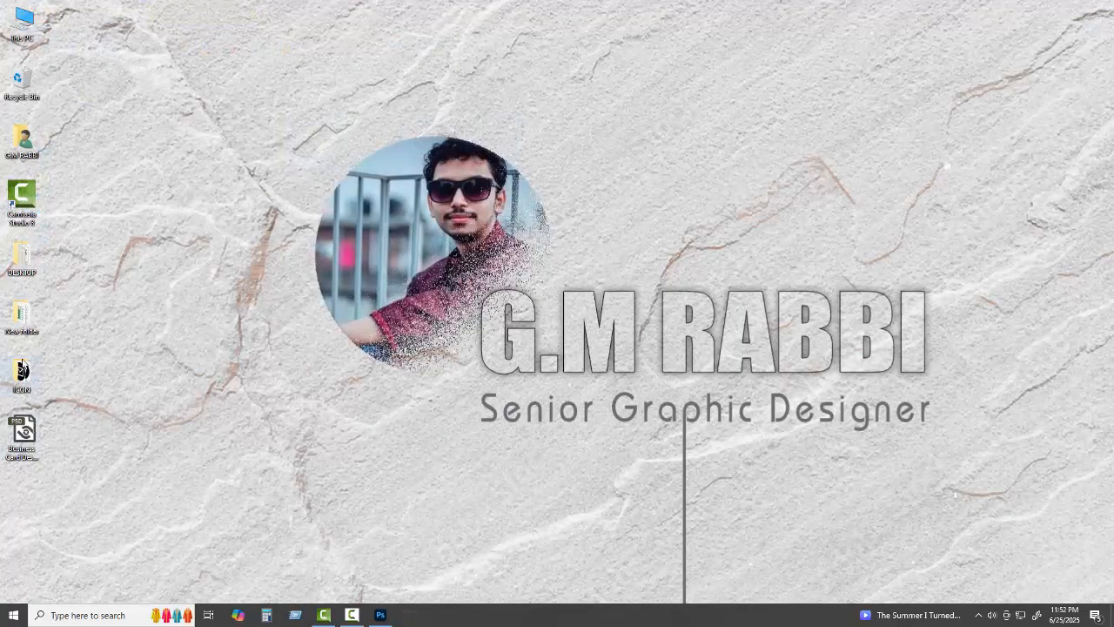
{"action": "right_click", "coordinate": [360, 302]}
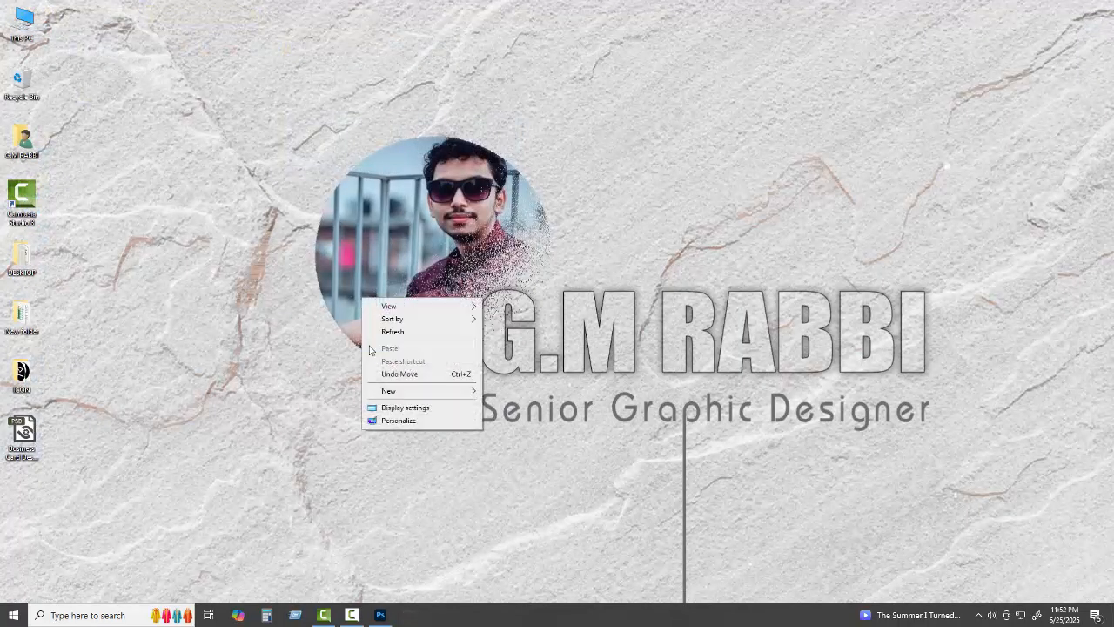
{"action": "left_click", "coordinate": [385, 336]}
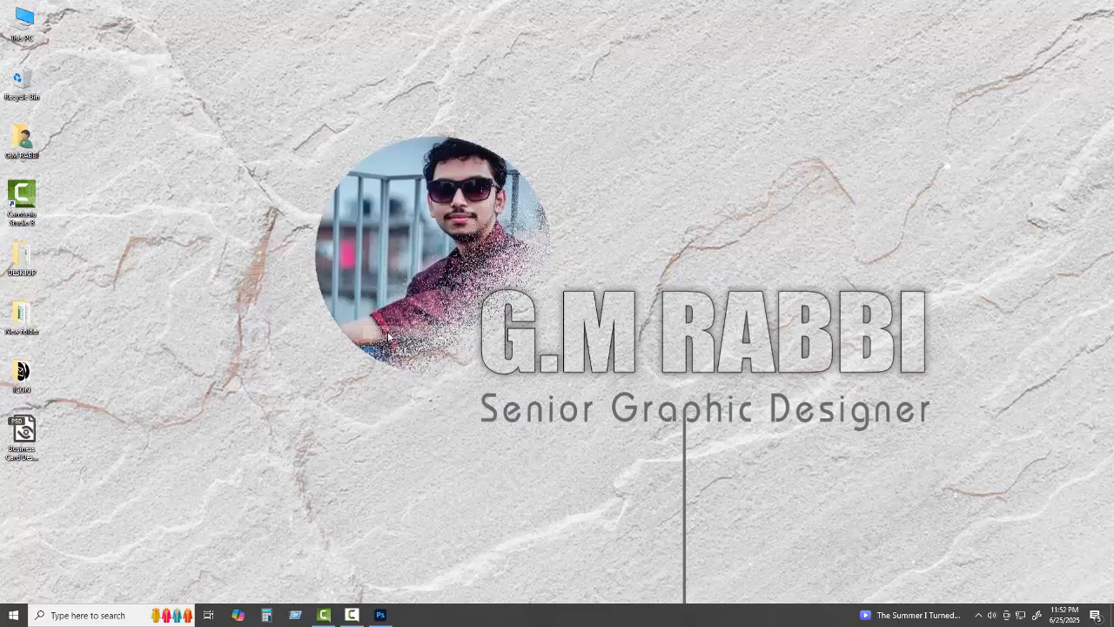
{"action": "left_click", "coordinate": [35, 429]}
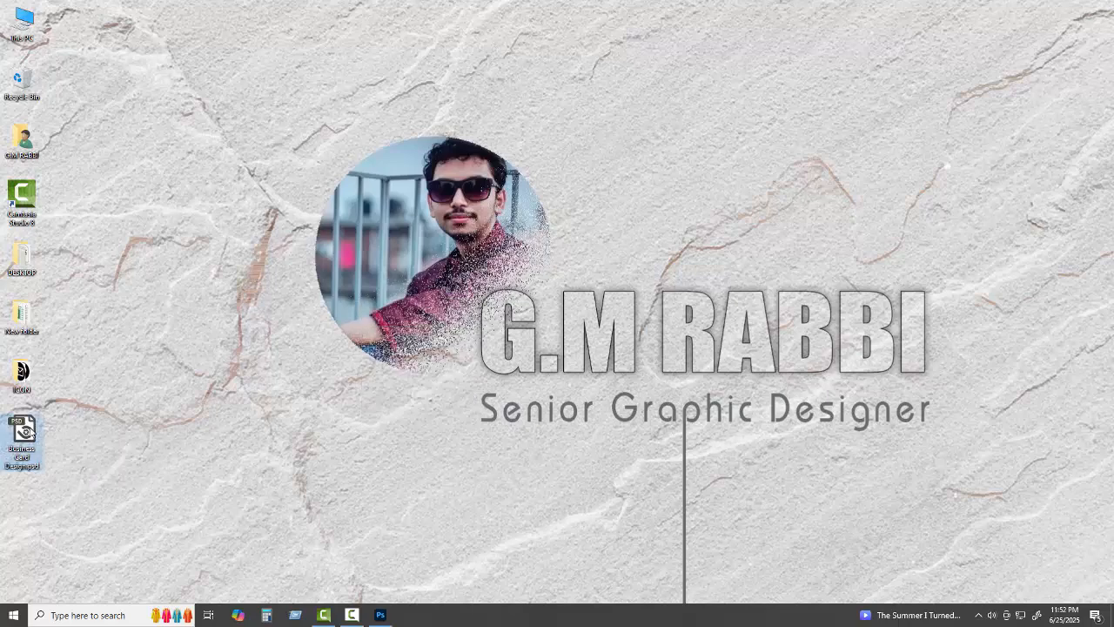